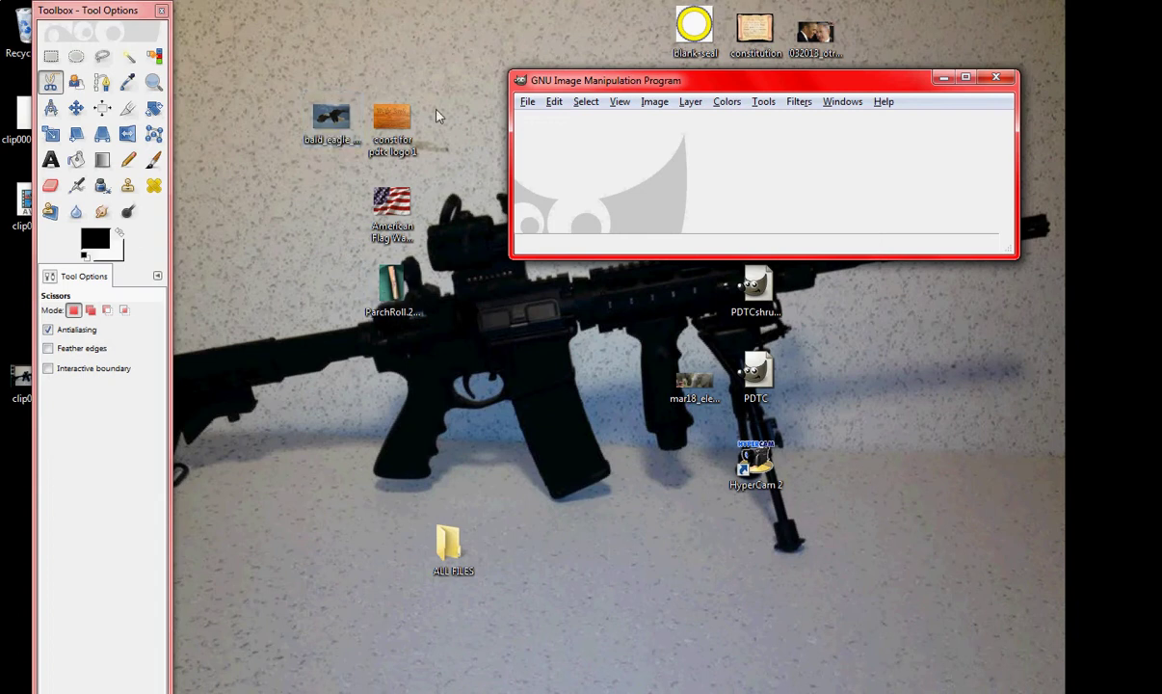
Step: Open bald_eagle_alaska_10qqqq.jpg from the Desktop and reposition its image window so the whole eagle is in view
click(527, 101)
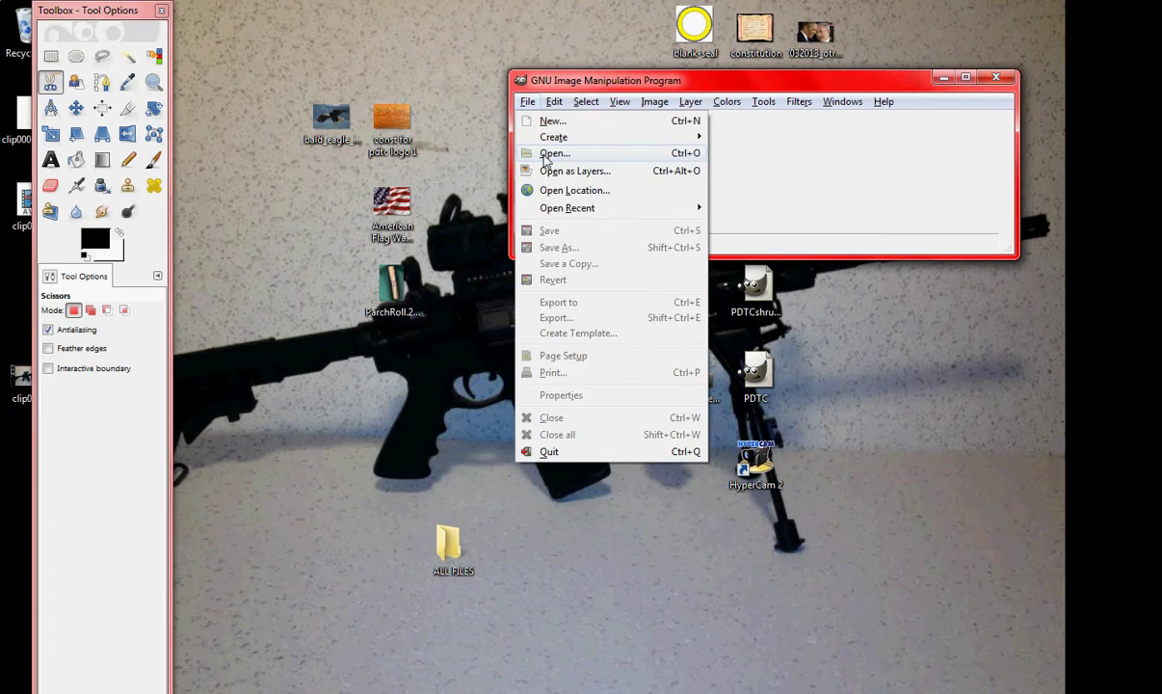
click(546, 156)
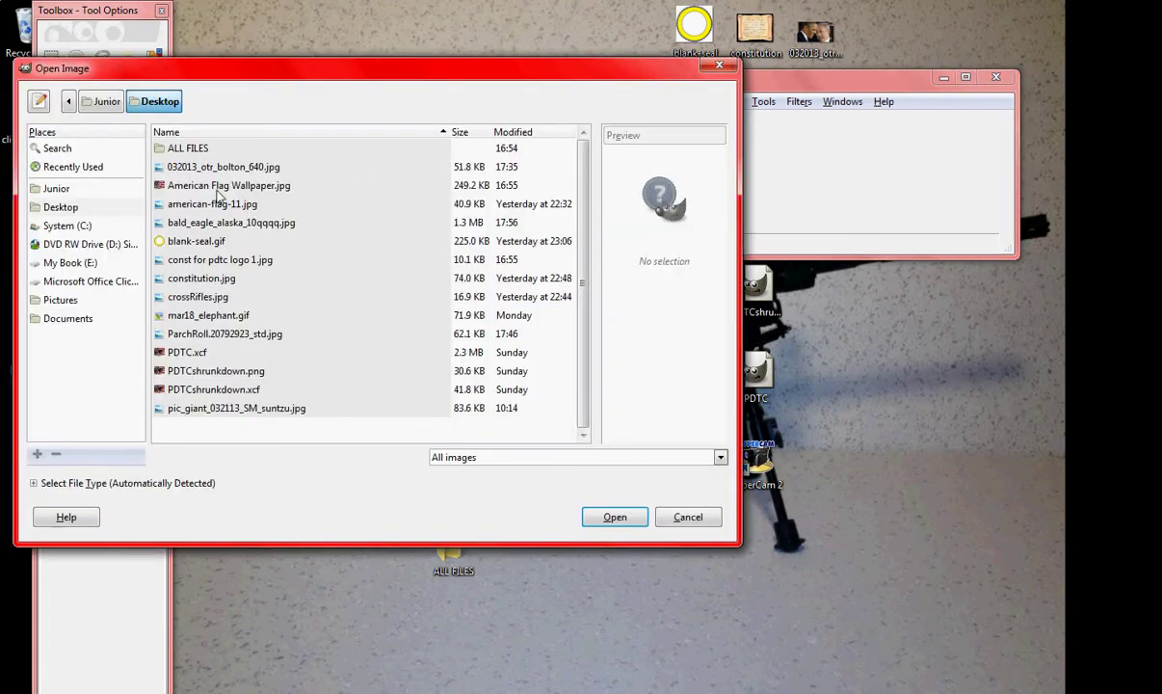
click(207, 225)
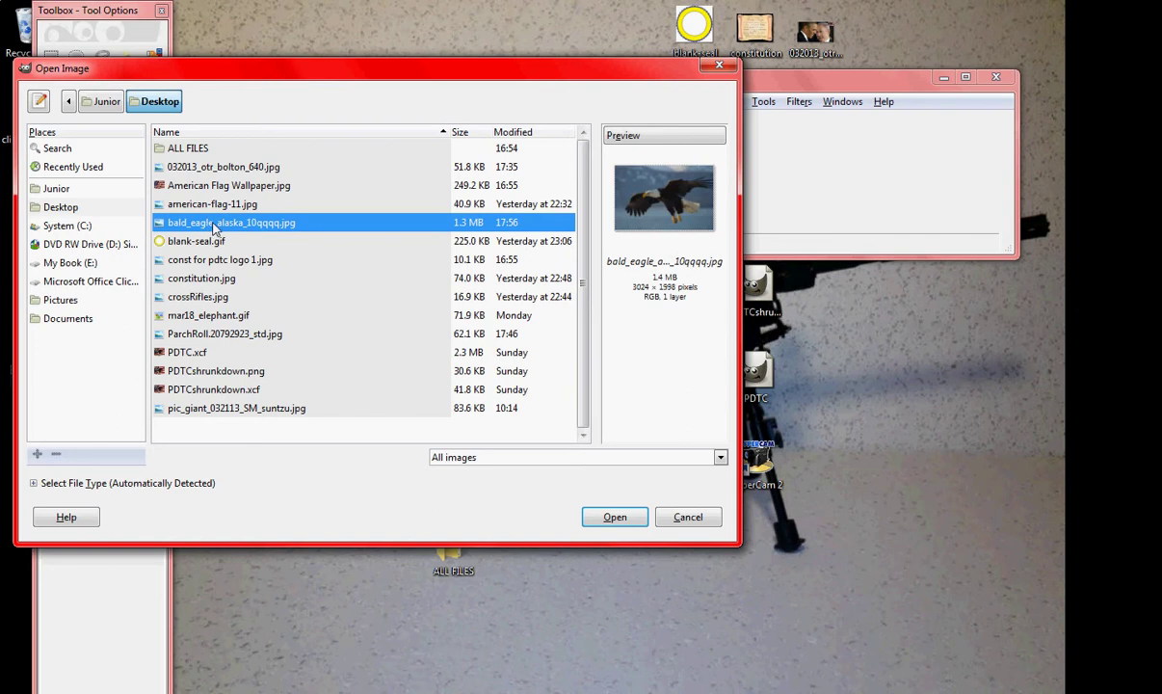
click(617, 519)
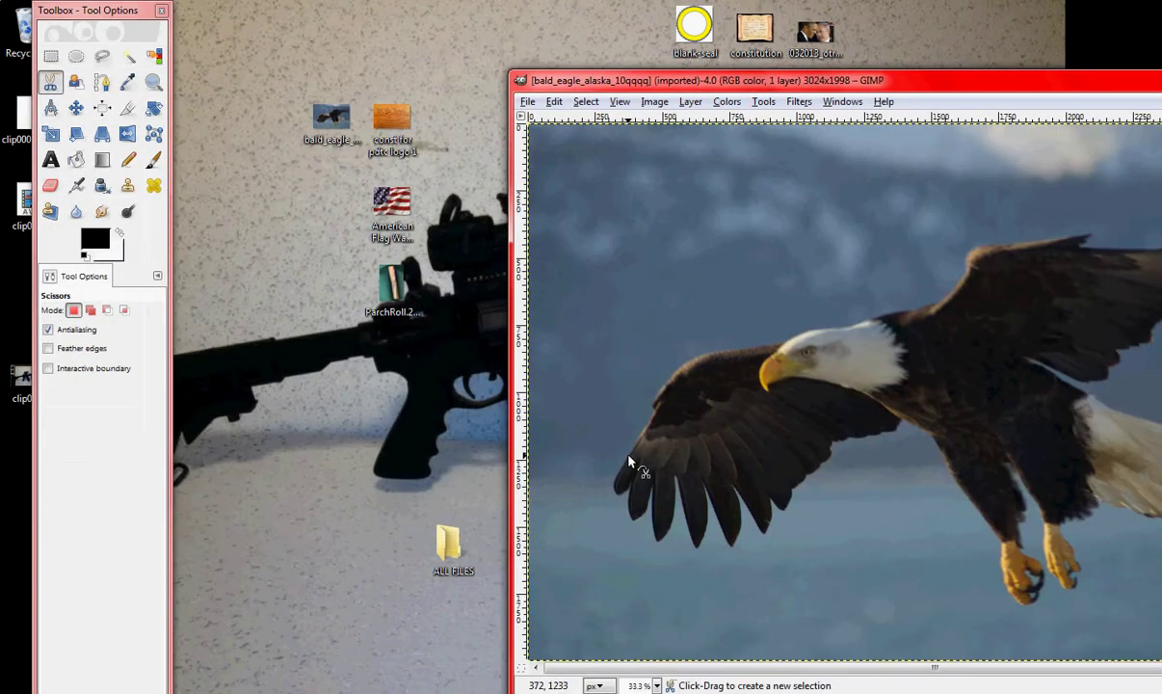
drag(878, 80, 560, 17)
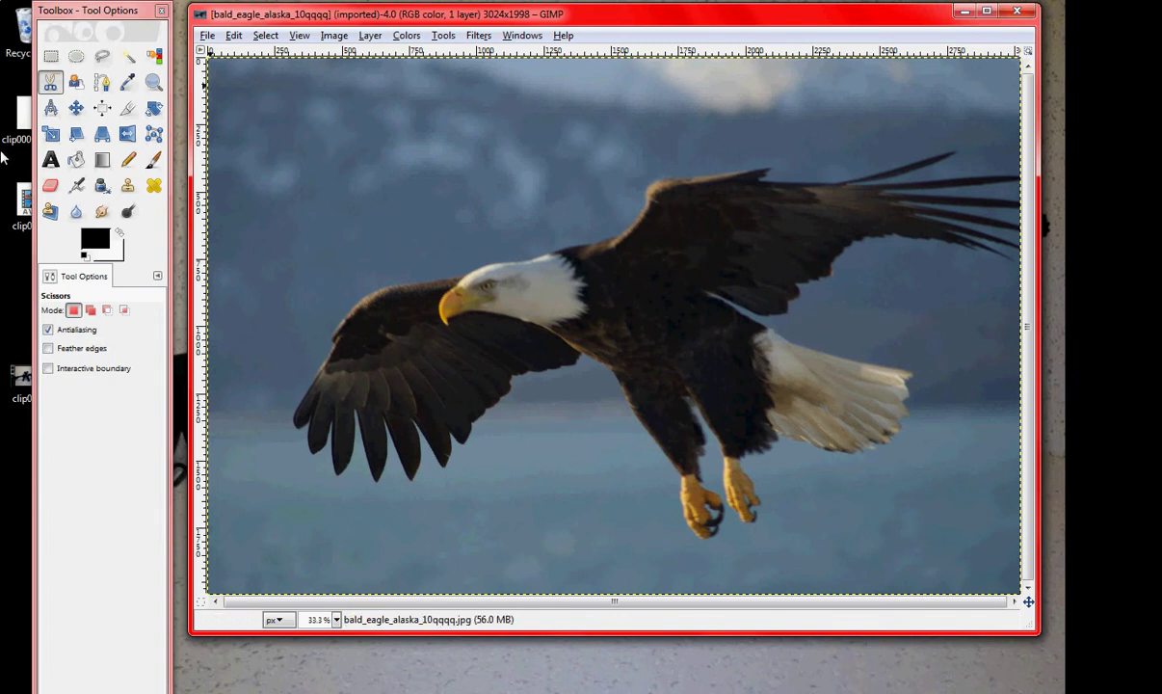
Step: Start a Scissors Select outline with closely spaced points along the top of the eagle's white head, from the crown forward to the brow
click(154, 84)
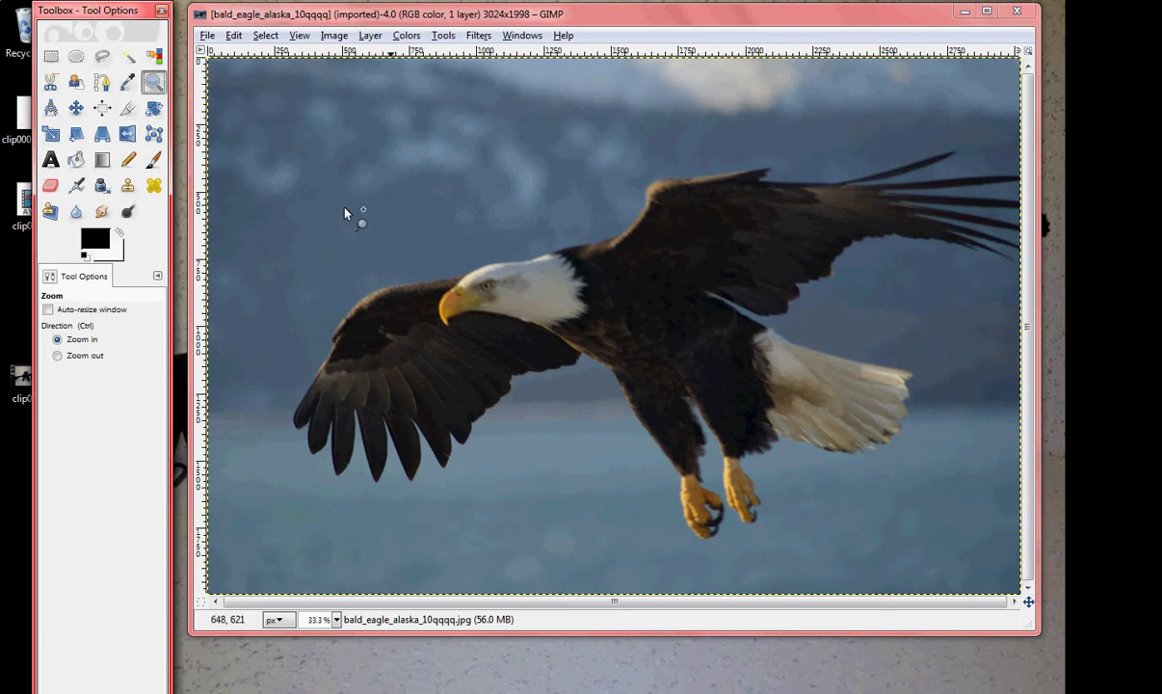
click(524, 275)
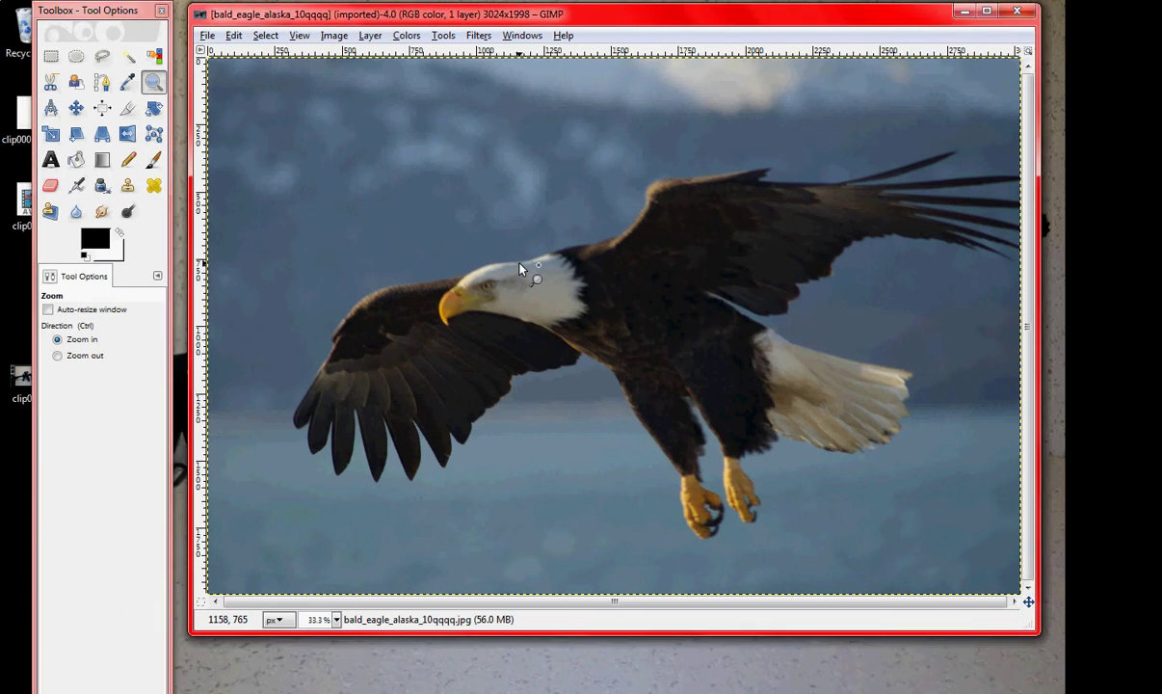
click(524, 275)
click(524, 275)
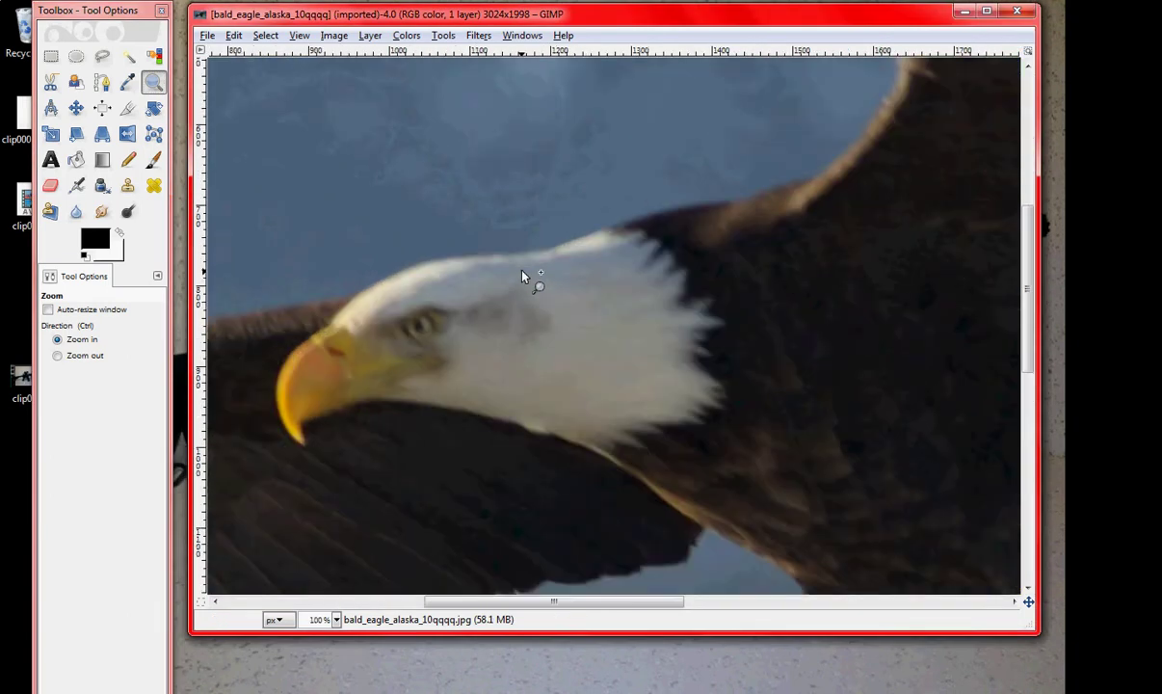
click(523, 275)
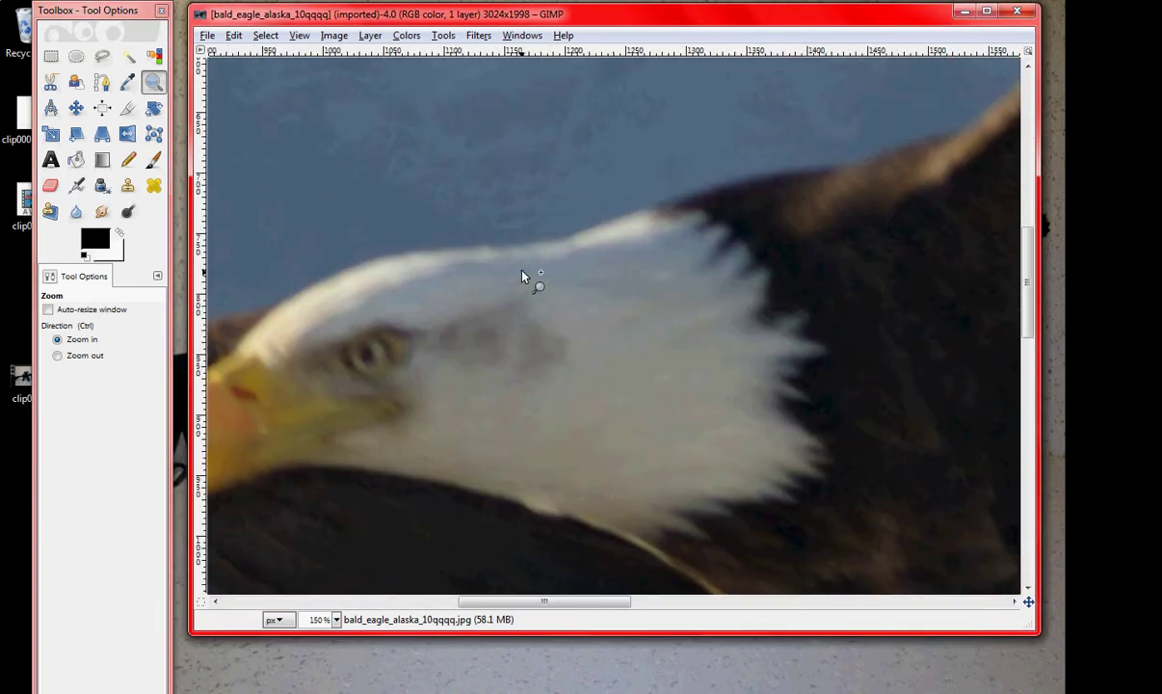
click(64, 356)
click(627, 315)
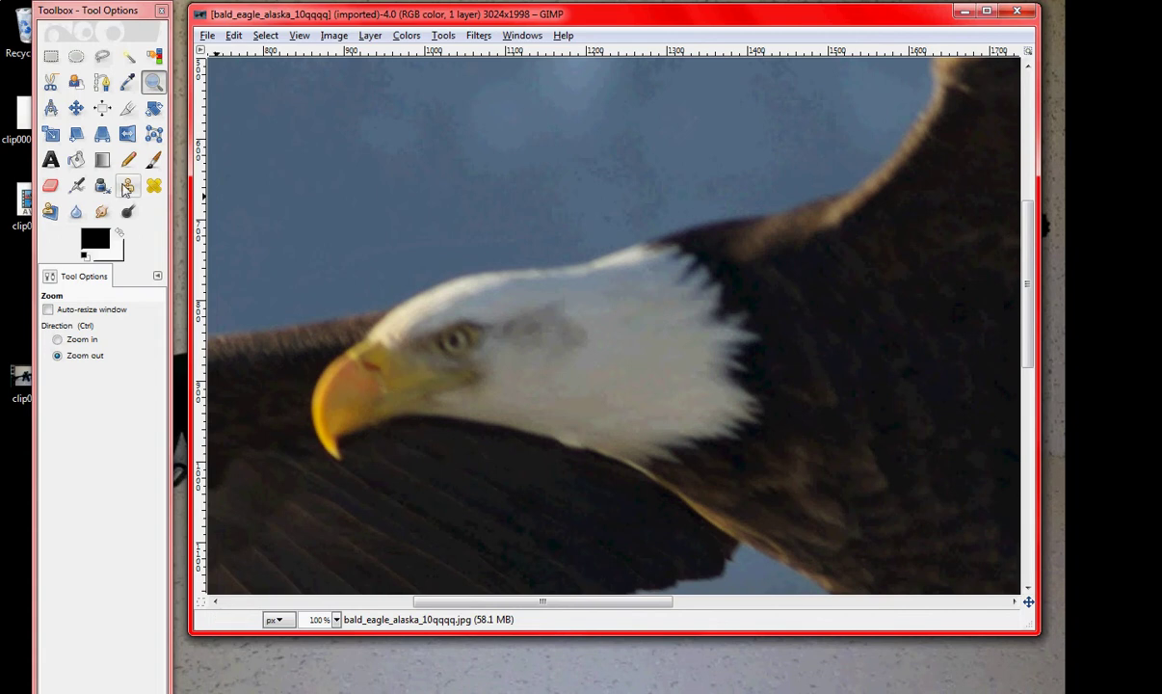
click(53, 85)
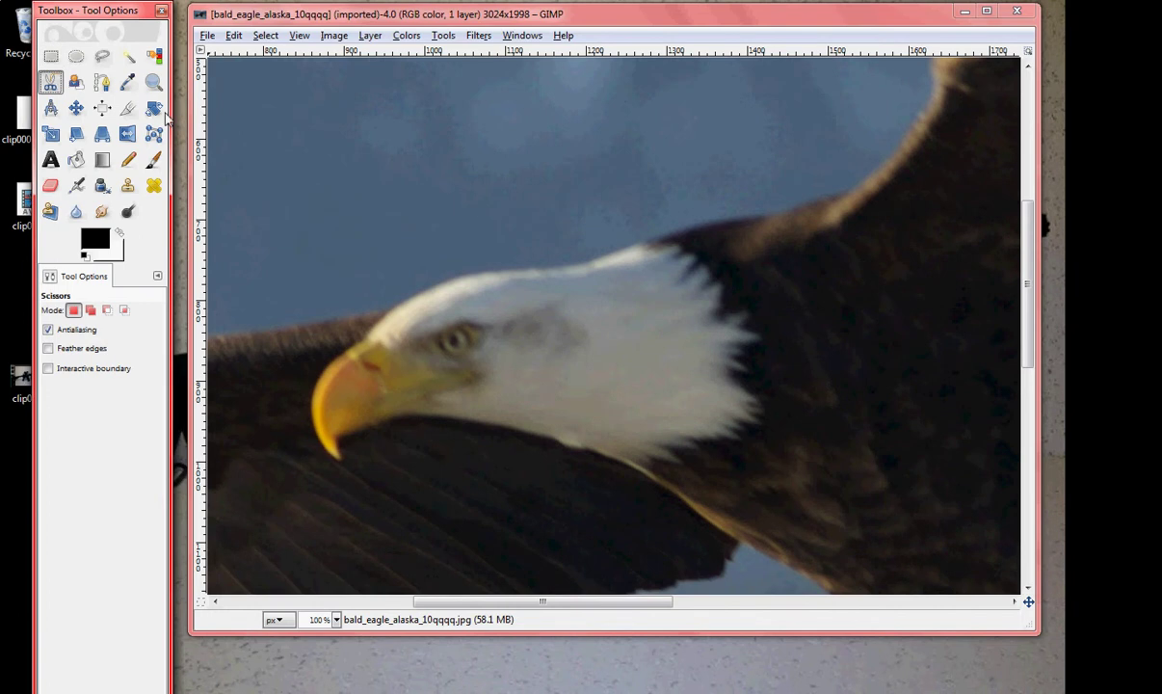
click(546, 270)
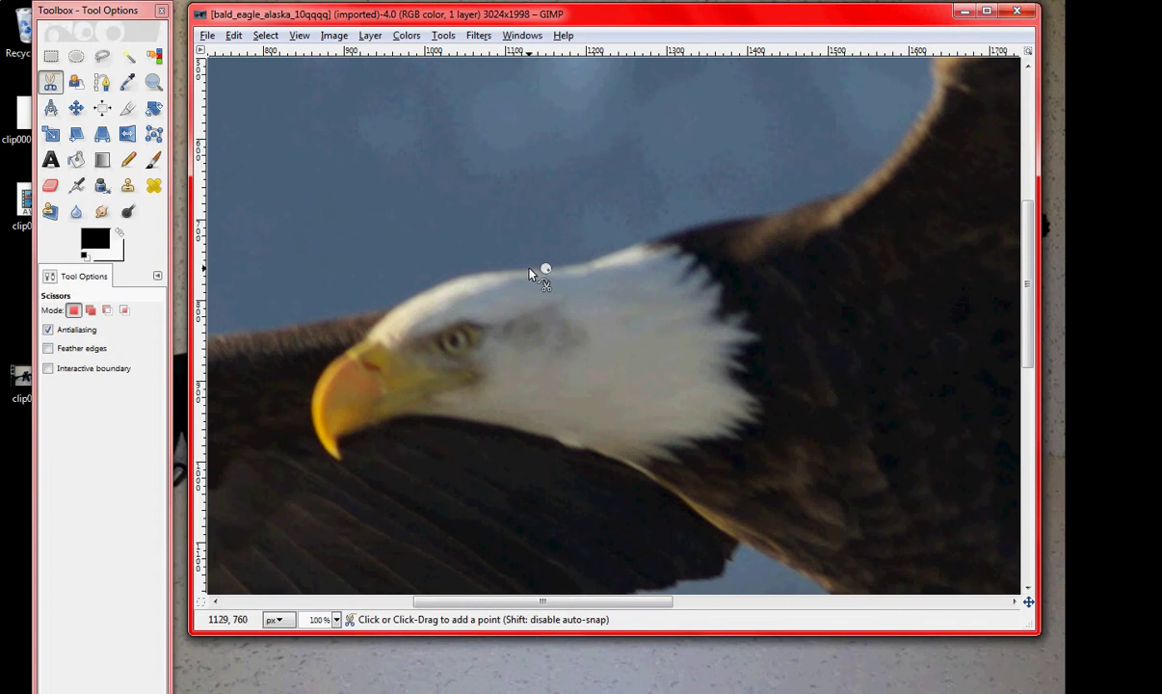
click(529, 269)
click(510, 270)
click(490, 270)
click(474, 274)
click(454, 278)
click(441, 280)
click(427, 291)
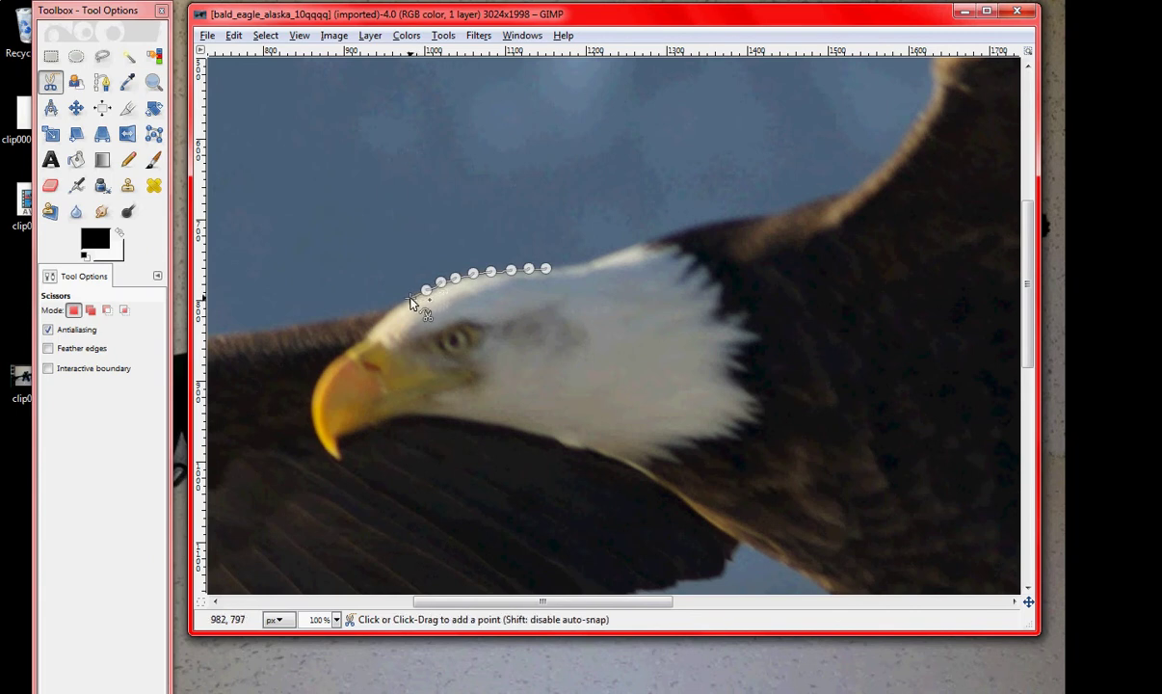
click(410, 299)
click(395, 308)
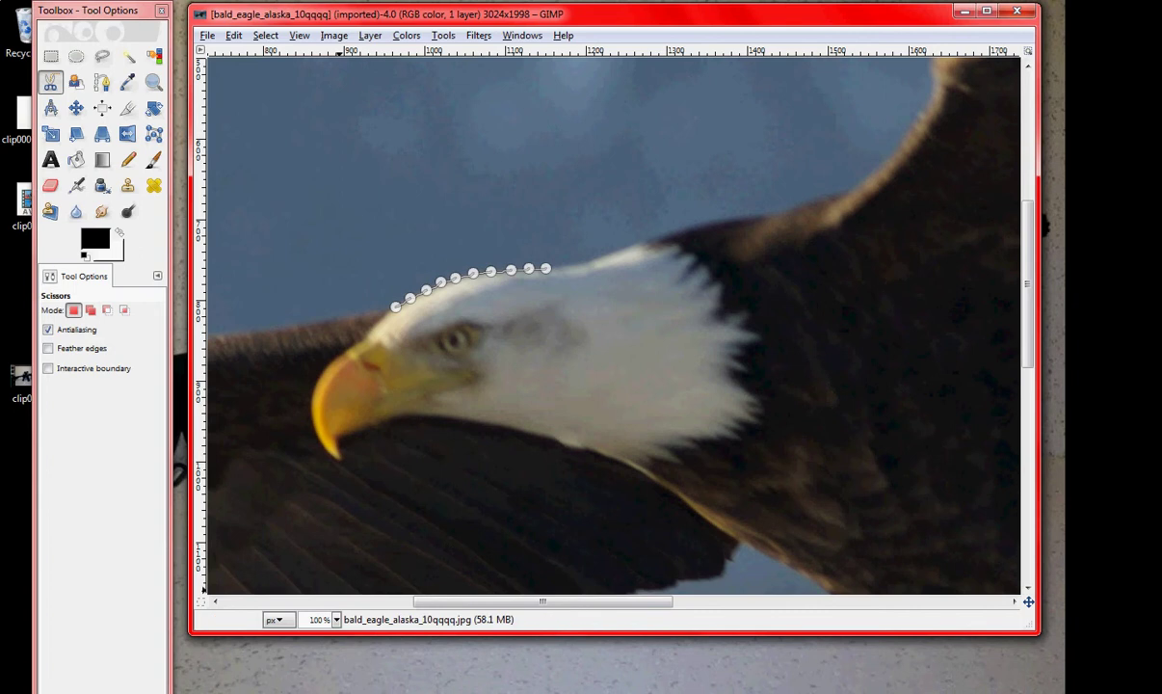
click(339, 692)
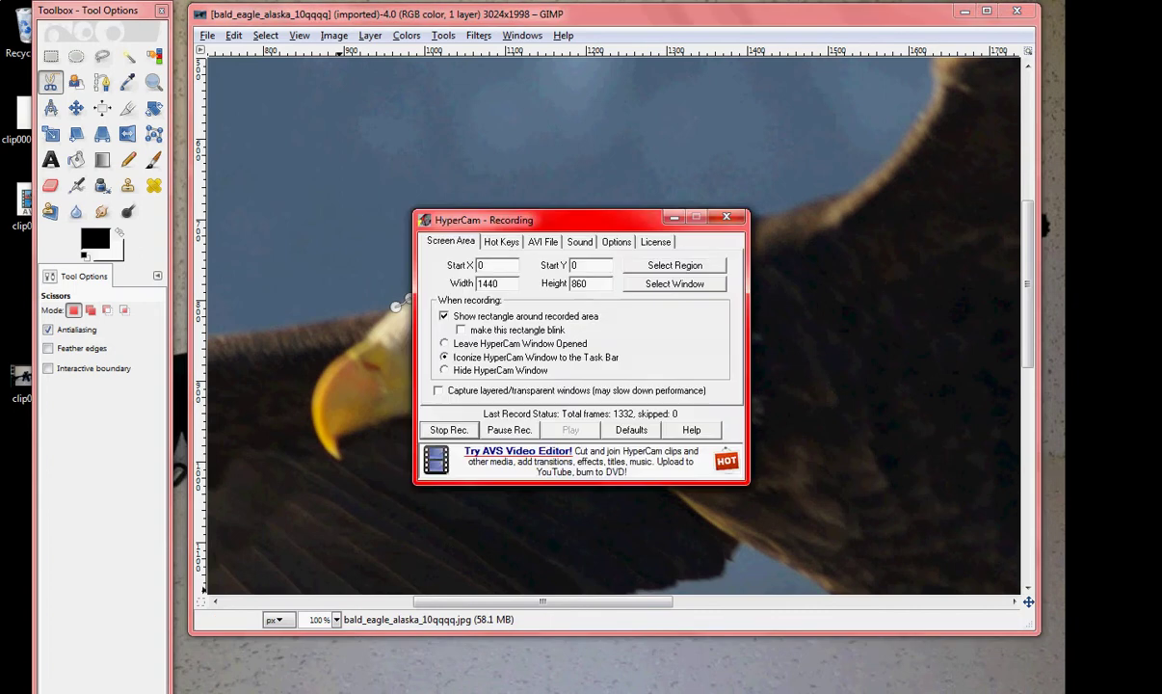
click(513, 436)
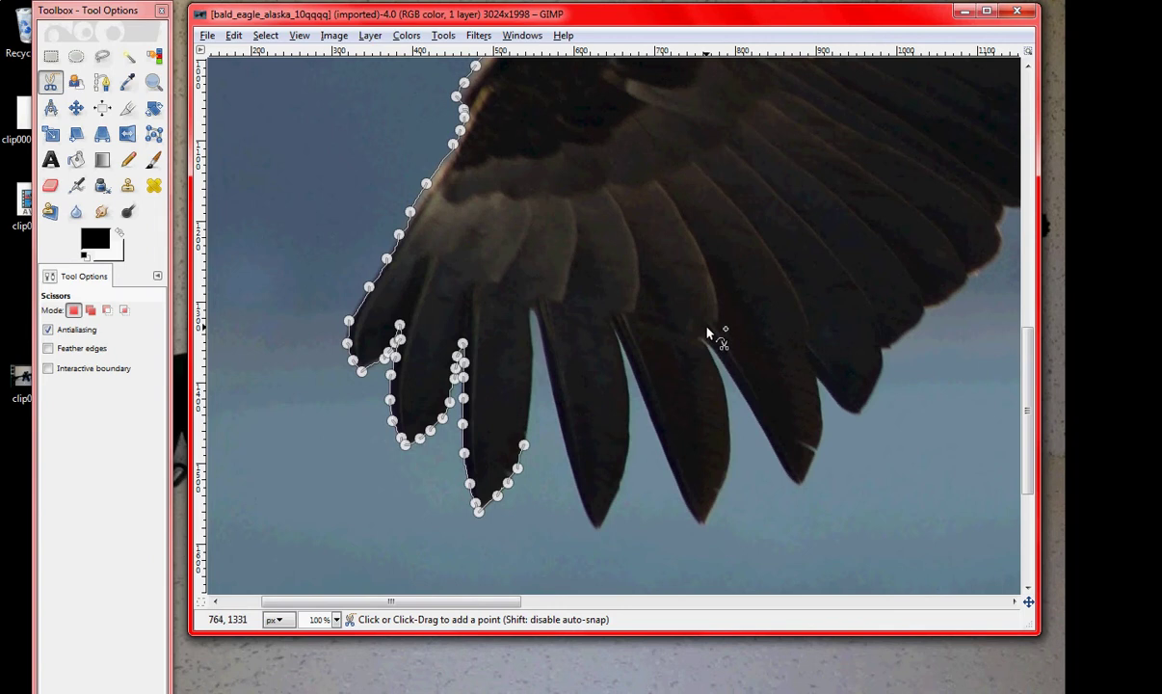
Step: Continue the outline up the inner edge of the third wingtip feather and fit its points into the notch before the fourth feather
click(530, 411)
click(532, 365)
click(528, 325)
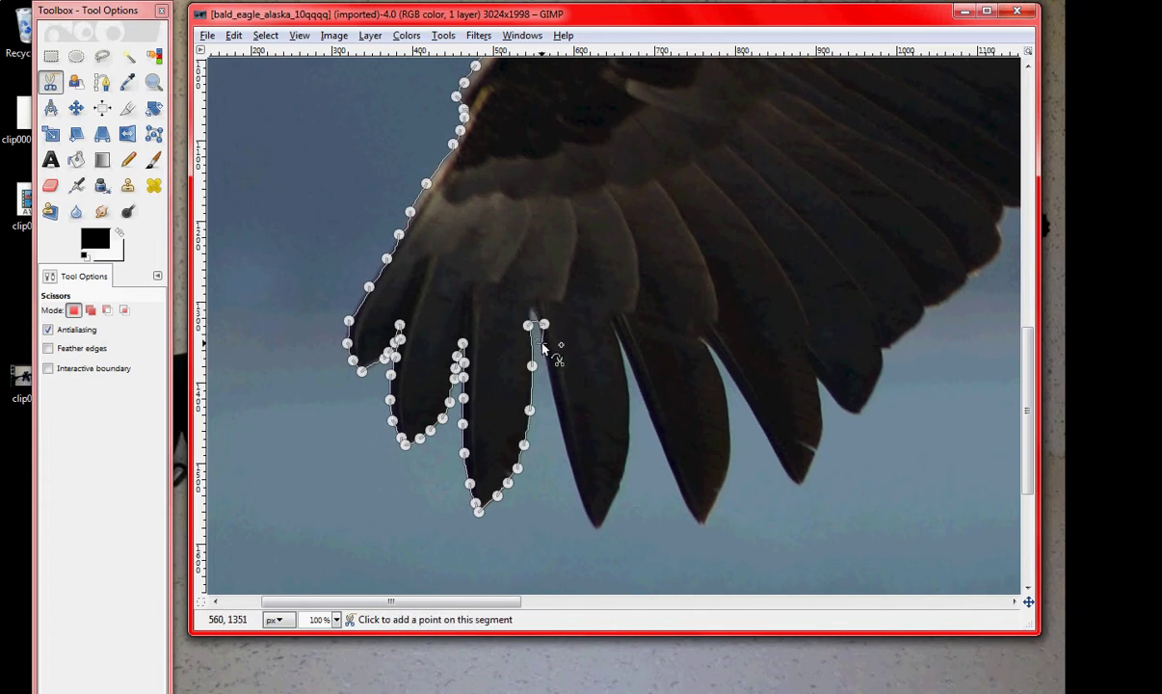
drag(543, 326, 539, 311)
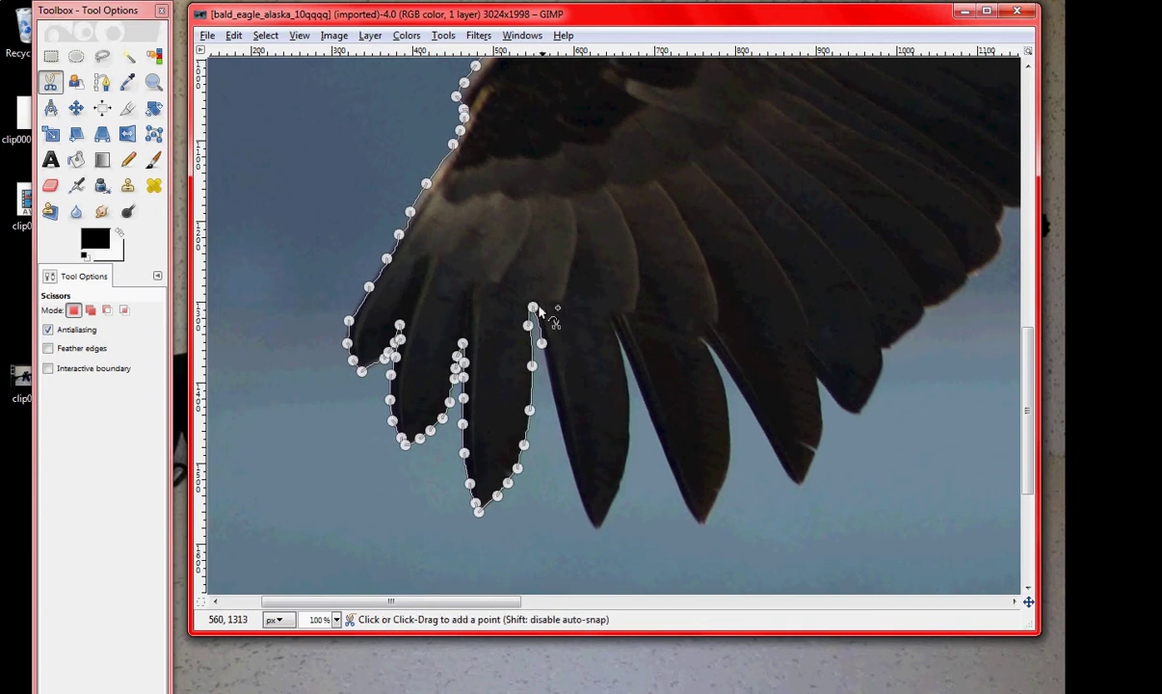
Step: Trace the outer edge of the fourth wingtip feather from the notch down to its tip with closely spaced points
click(546, 367)
click(553, 395)
click(559, 419)
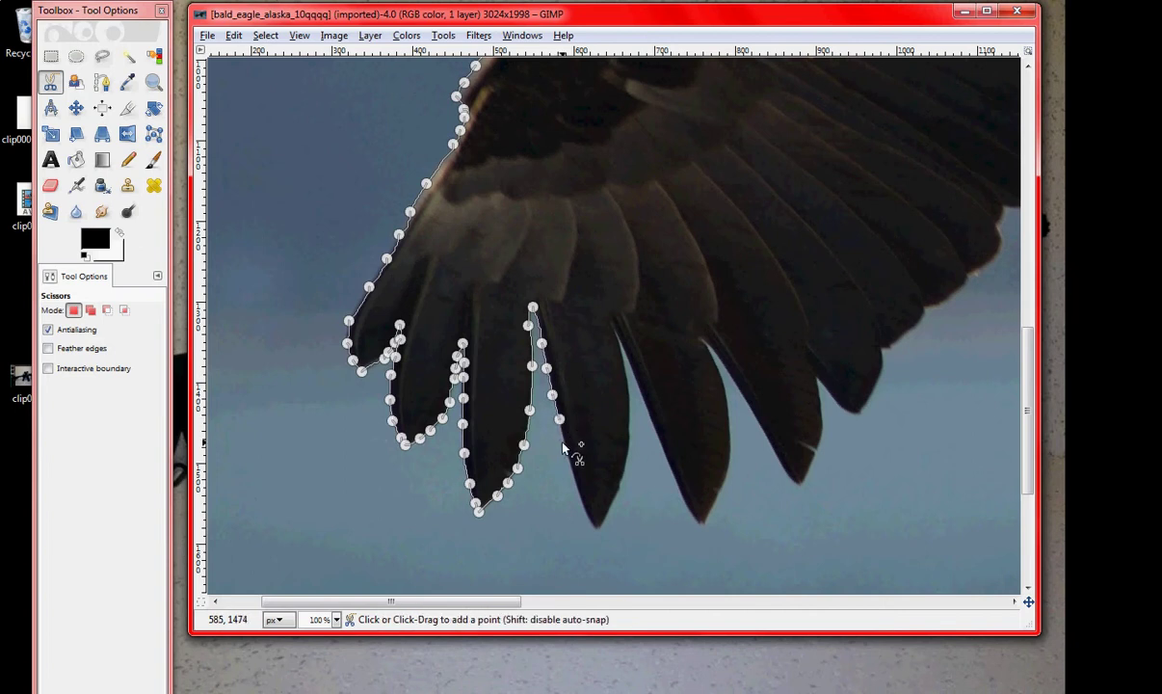
click(565, 443)
click(572, 467)
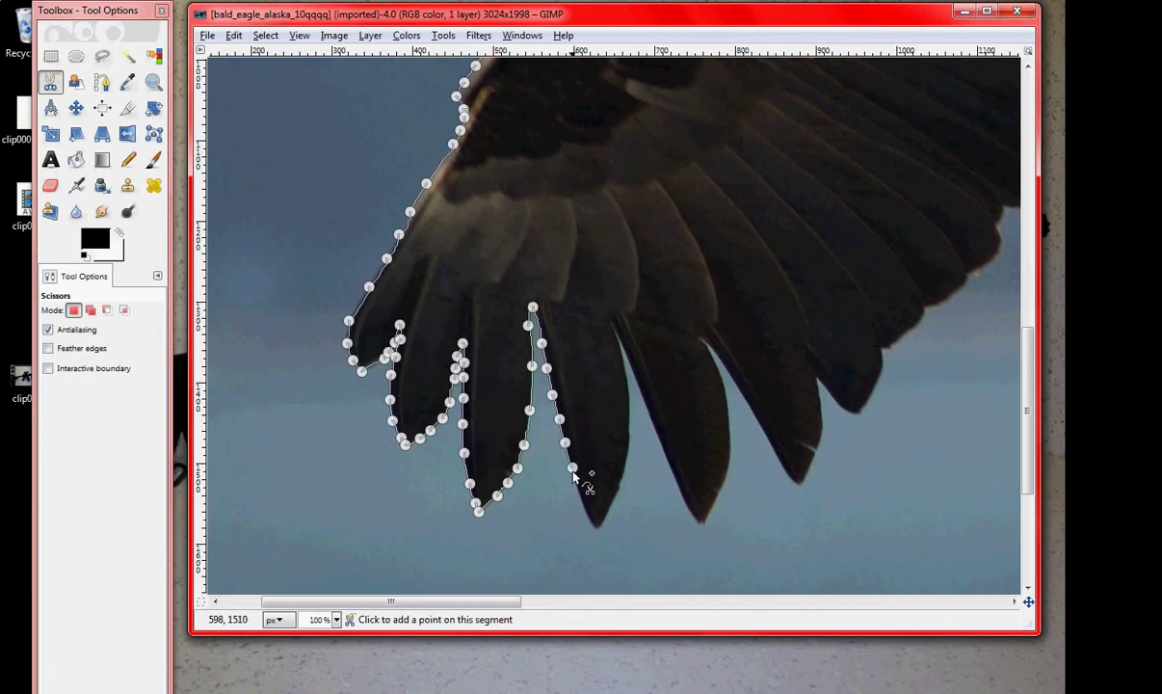
click(582, 499)
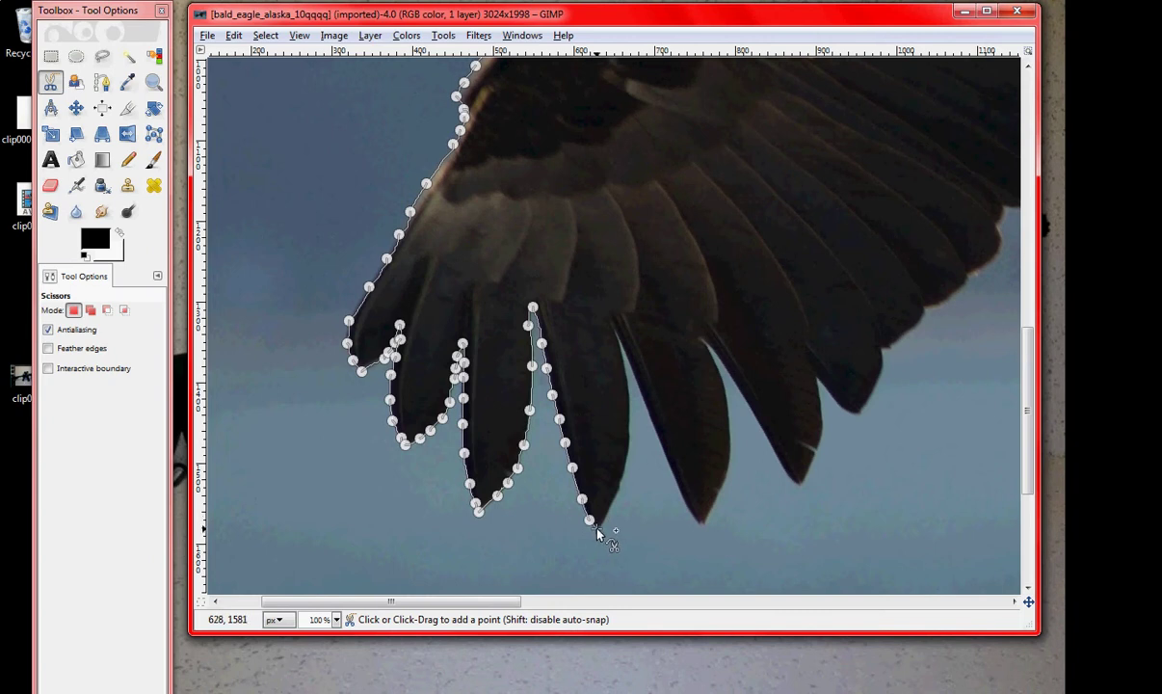
click(597, 530)
Step: Trace the inner edge of the fourth wingtip feather from its tip up to the notch before the fifth feather
click(608, 513)
click(617, 489)
click(625, 465)
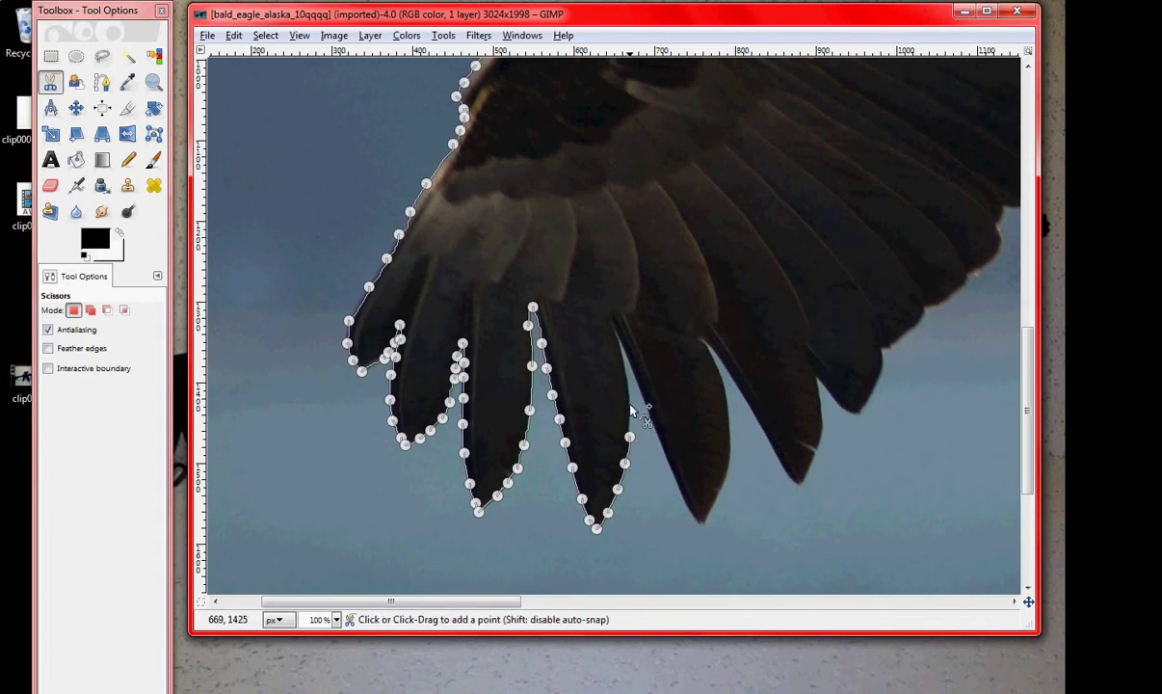
click(629, 438)
click(630, 399)
click(627, 376)
click(622, 353)
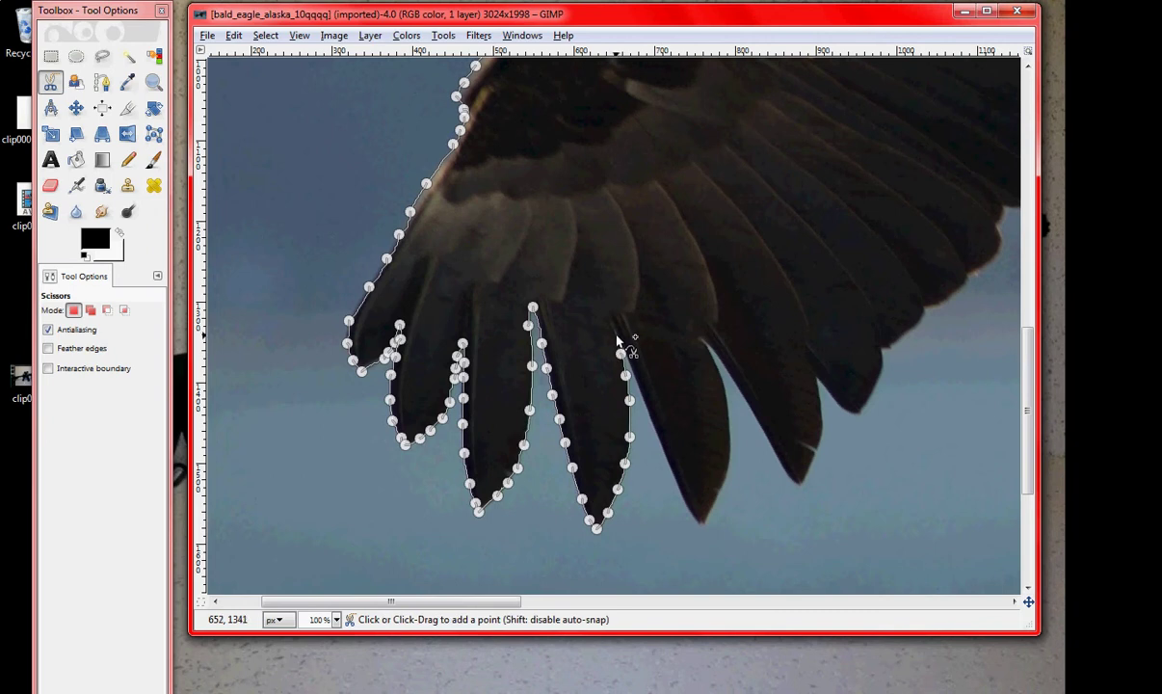
click(614, 330)
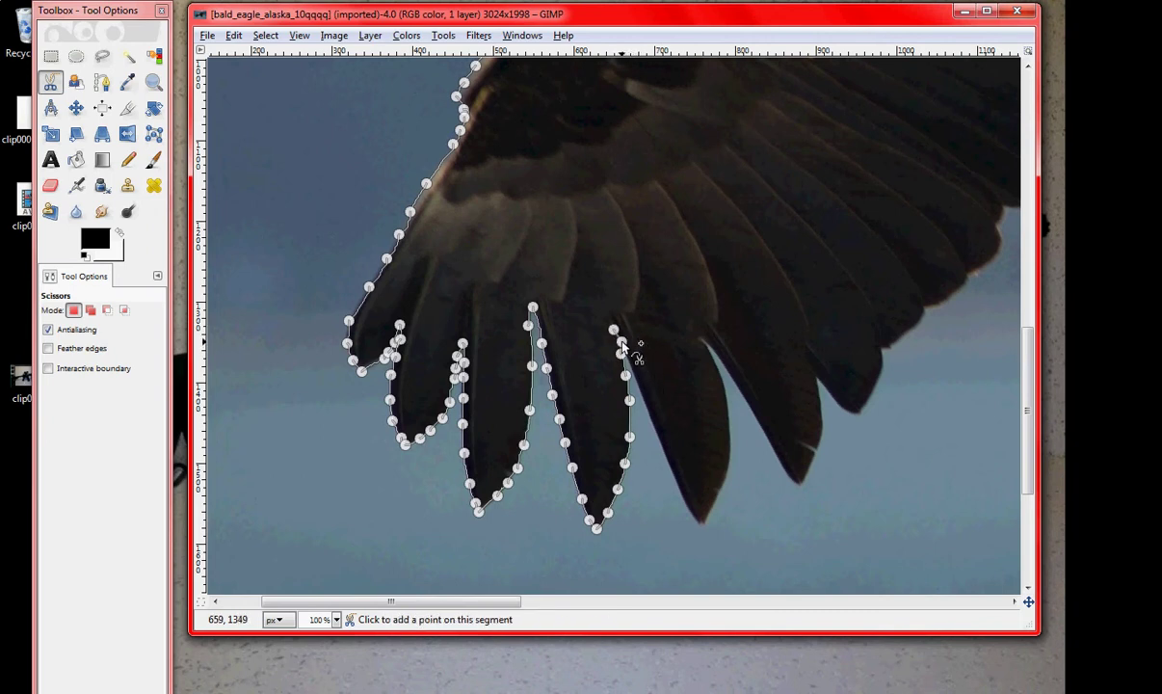
Step: Extend the outline from the notch down the outer edge of the fifth wingtip feather
click(621, 343)
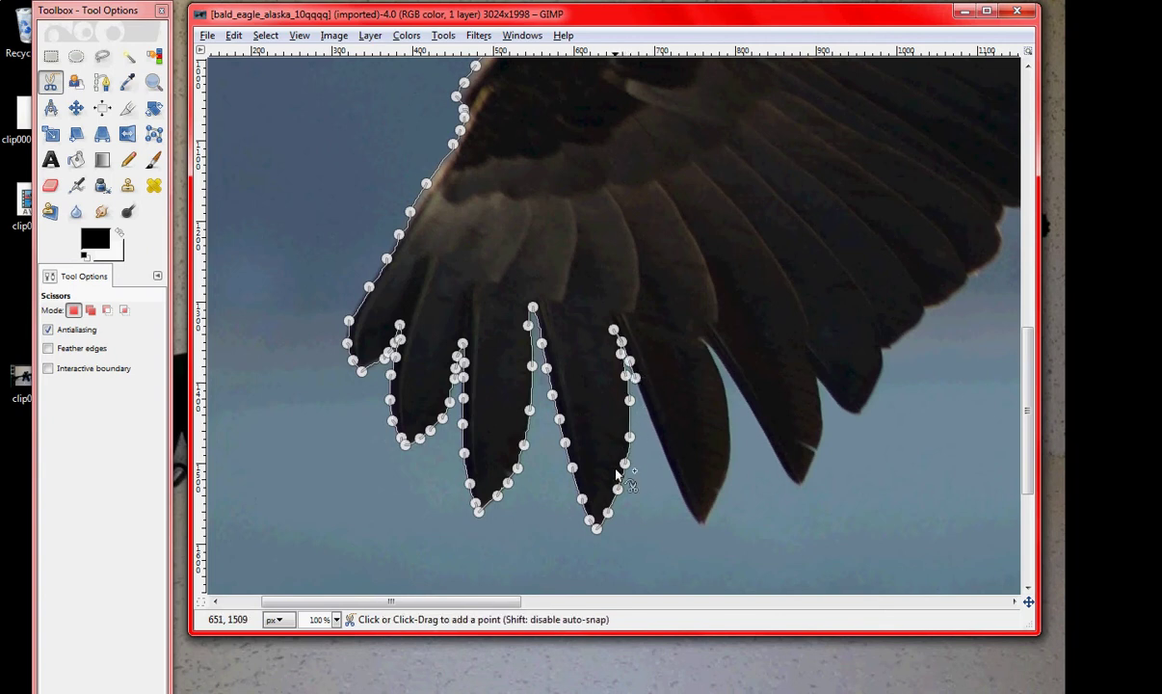
click(644, 402)
click(655, 428)
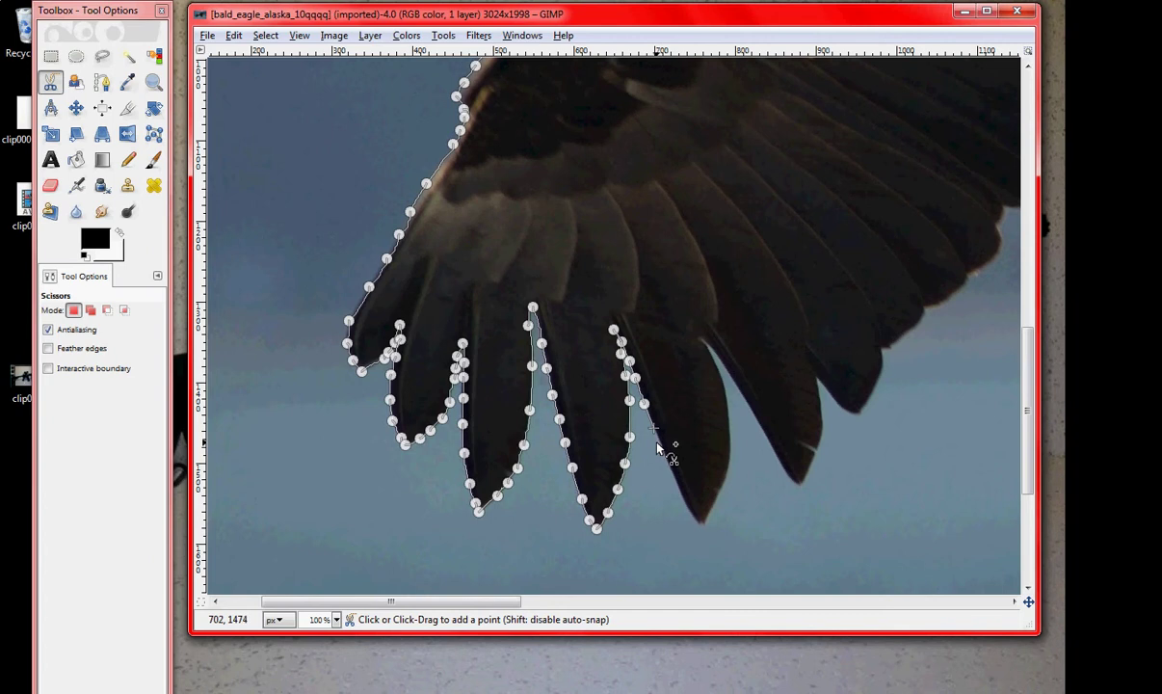
click(665, 453)
click(429, 693)
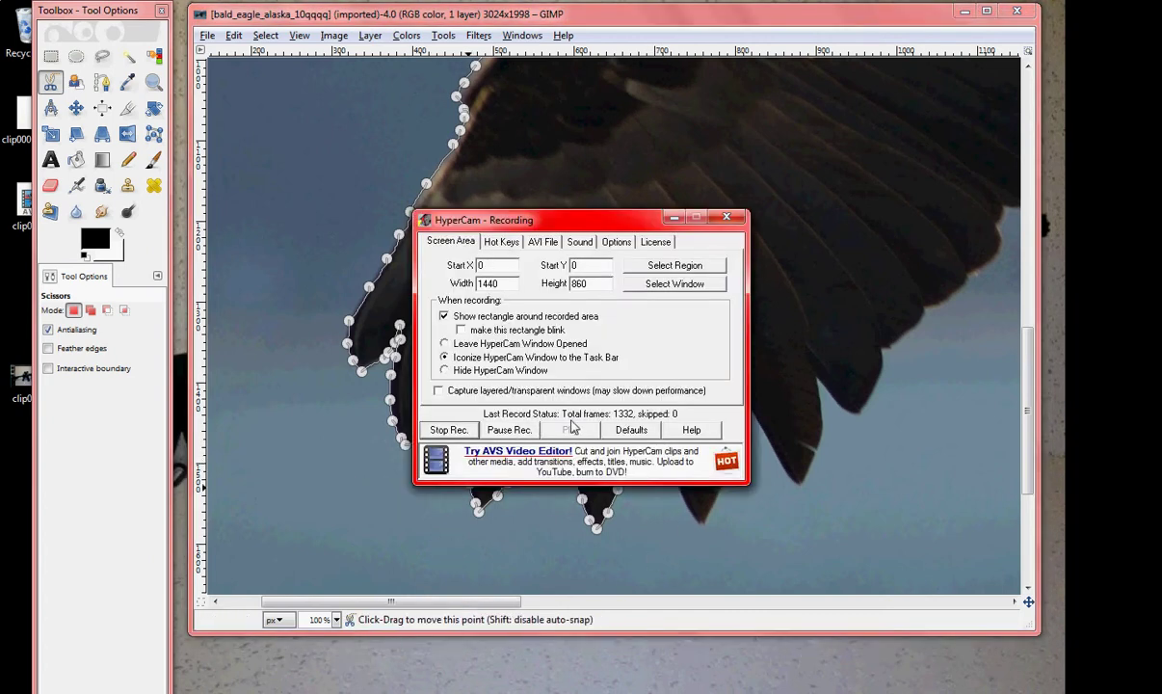
click(508, 430)
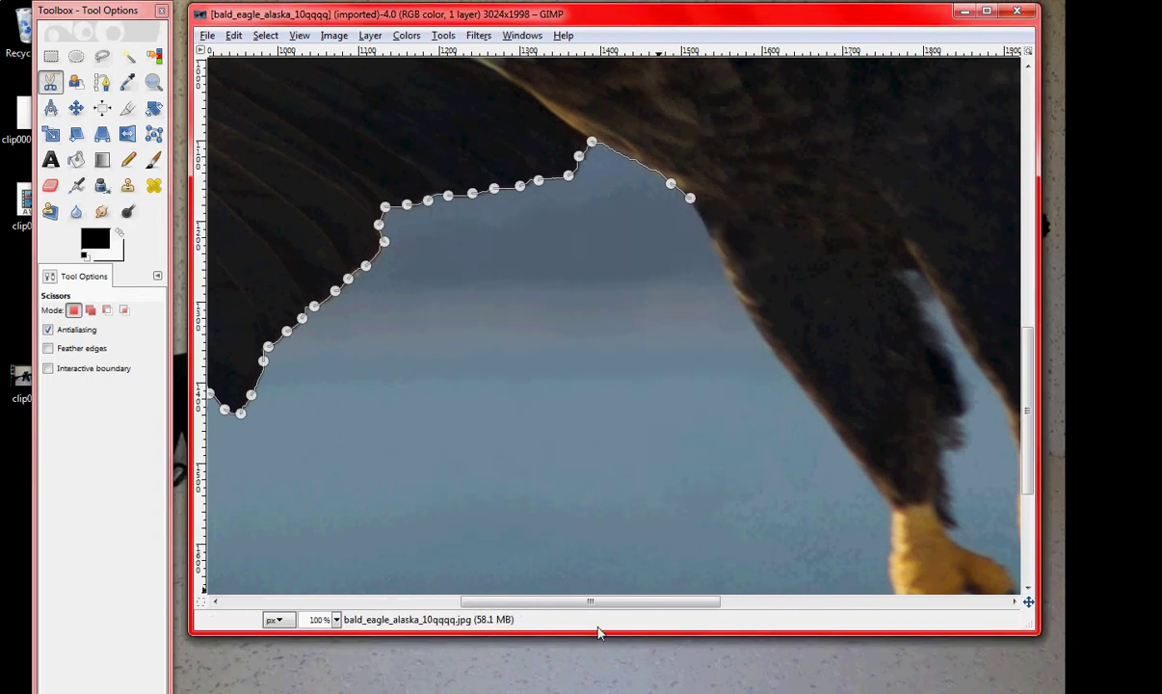
Step: Trace the front edge of the eagle's first leg from the belly down toward the foot, repositioning points to fit the contour
drag(604, 601, 663, 603)
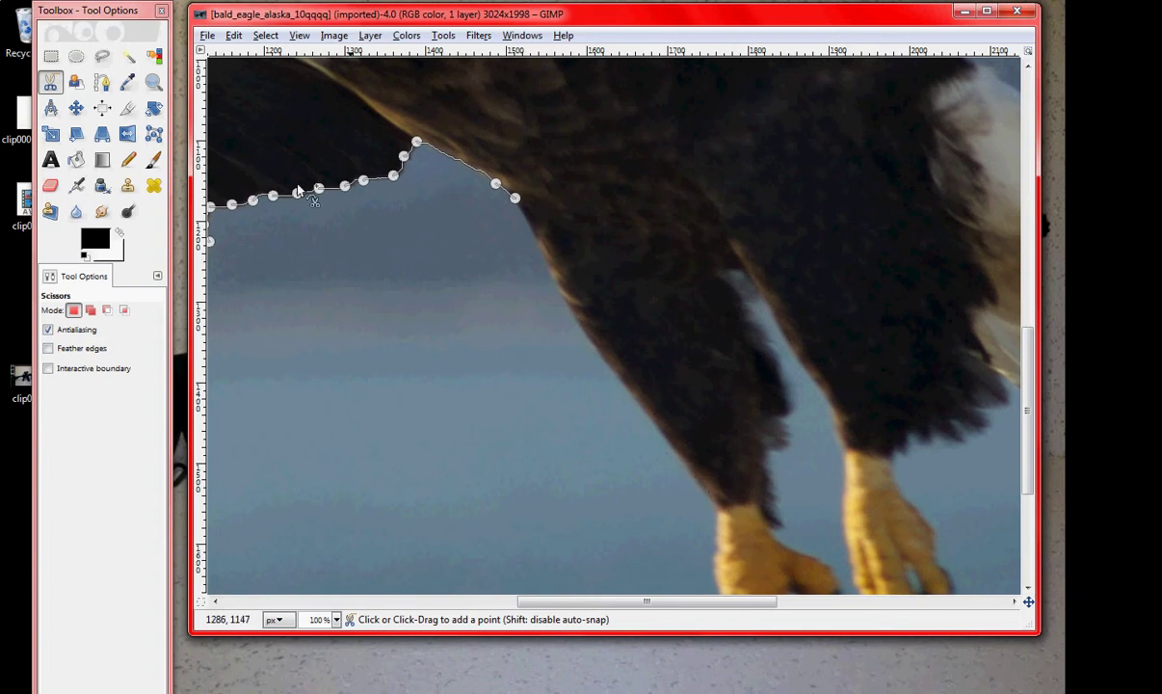
click(570, 310)
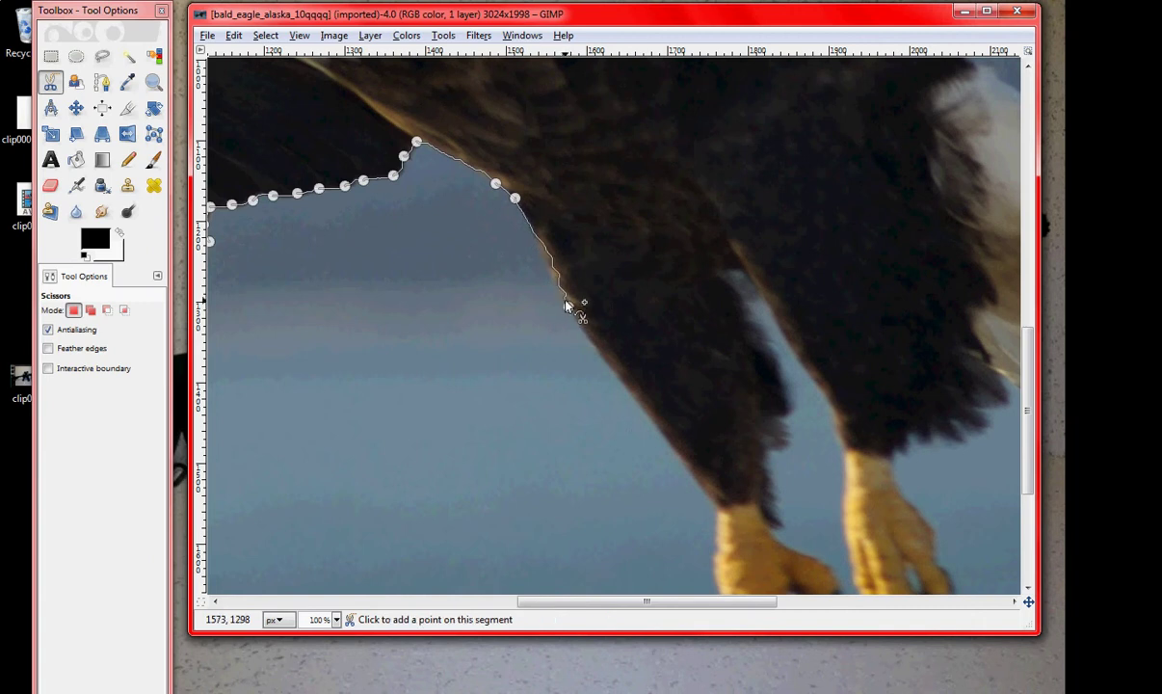
click(612, 368)
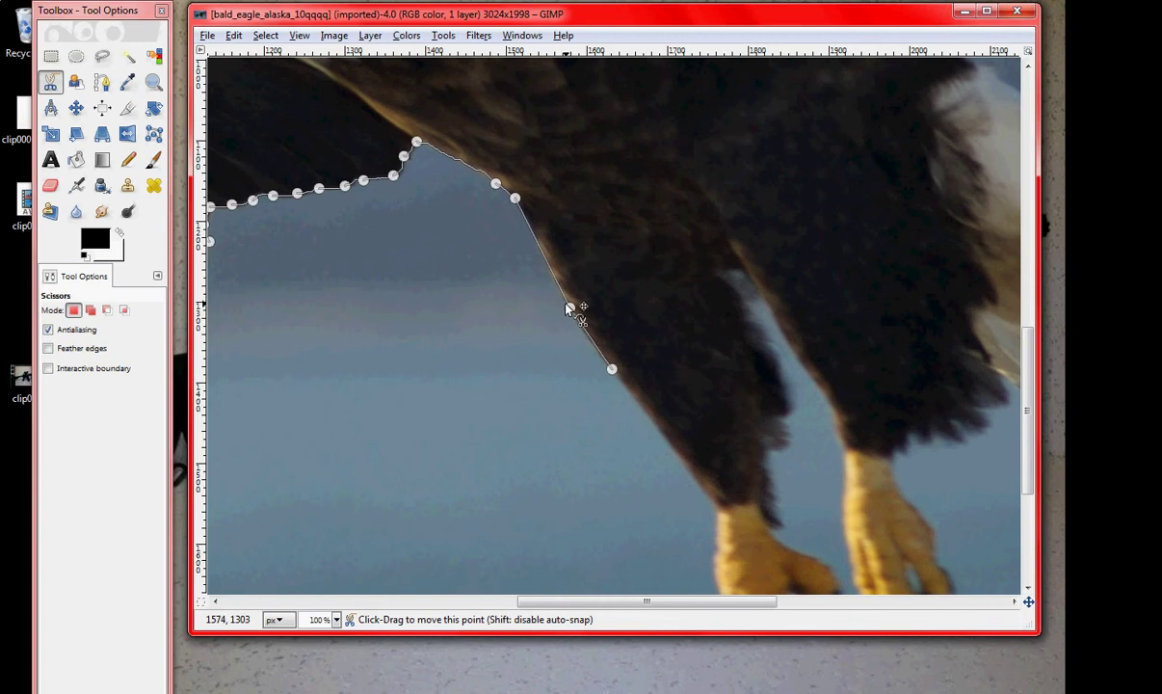
drag(568, 306, 537, 248)
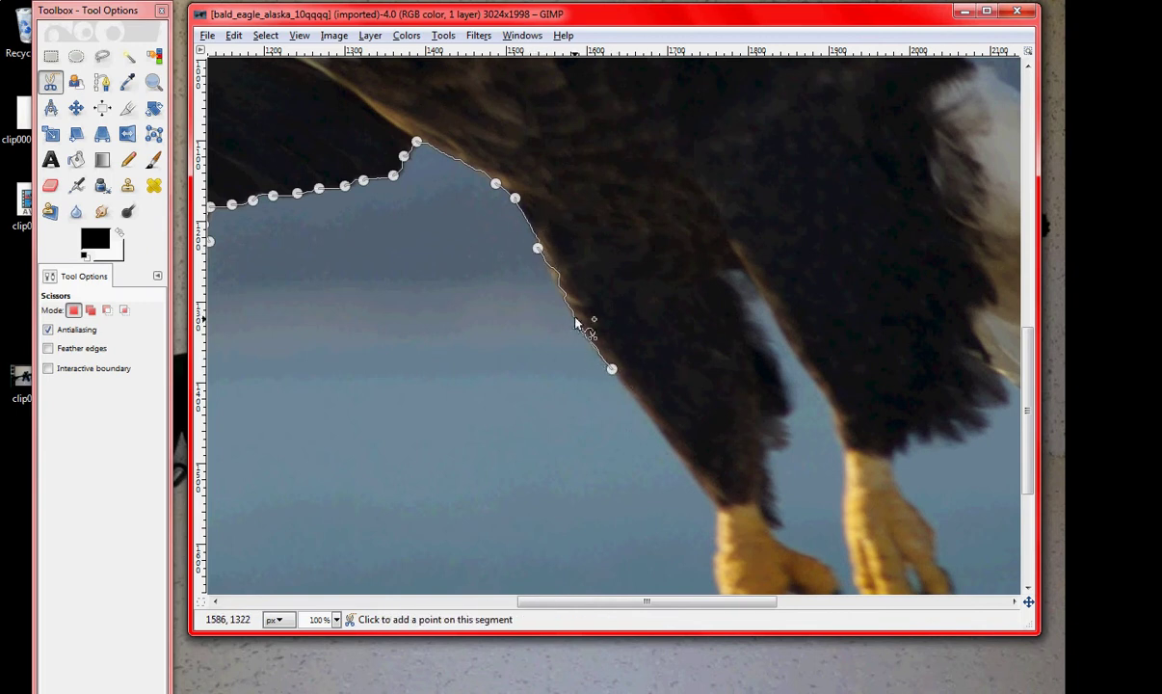
click(633, 398)
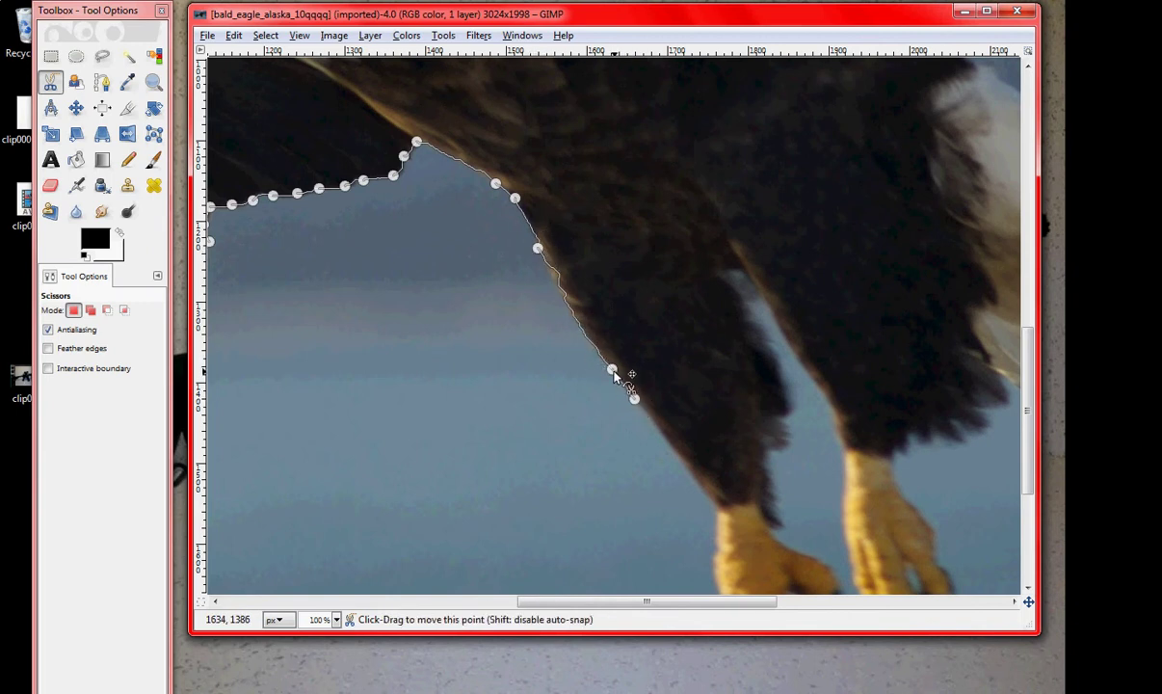
drag(611, 368, 550, 280)
click(515, 198)
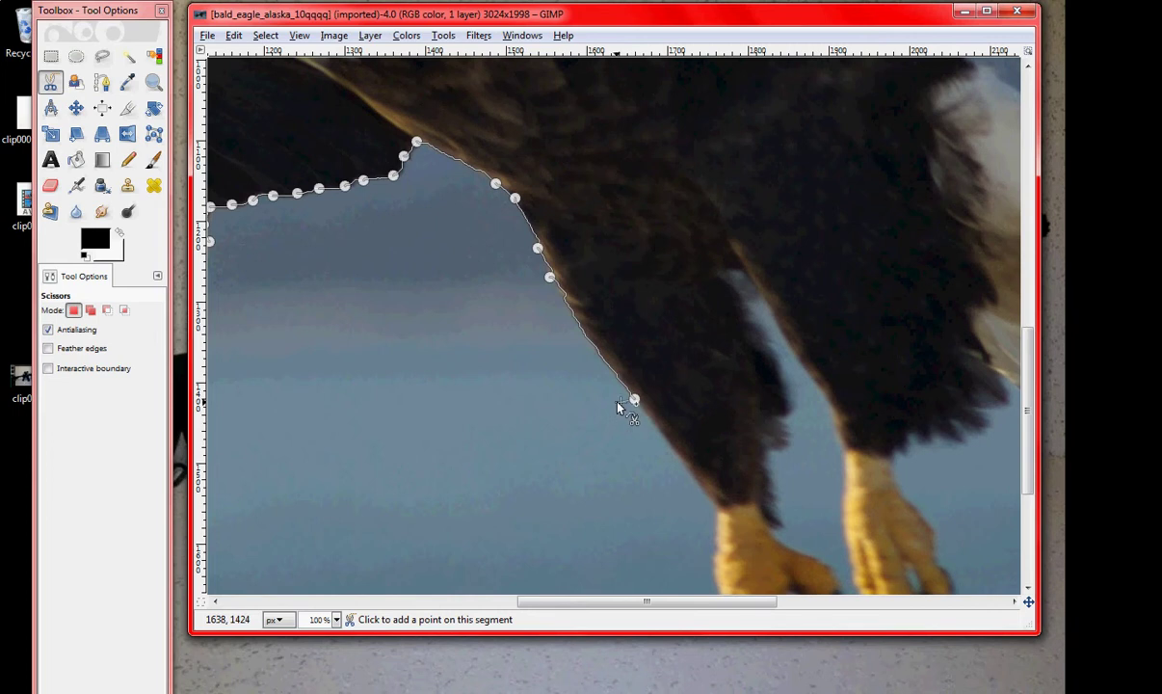
click(656, 427)
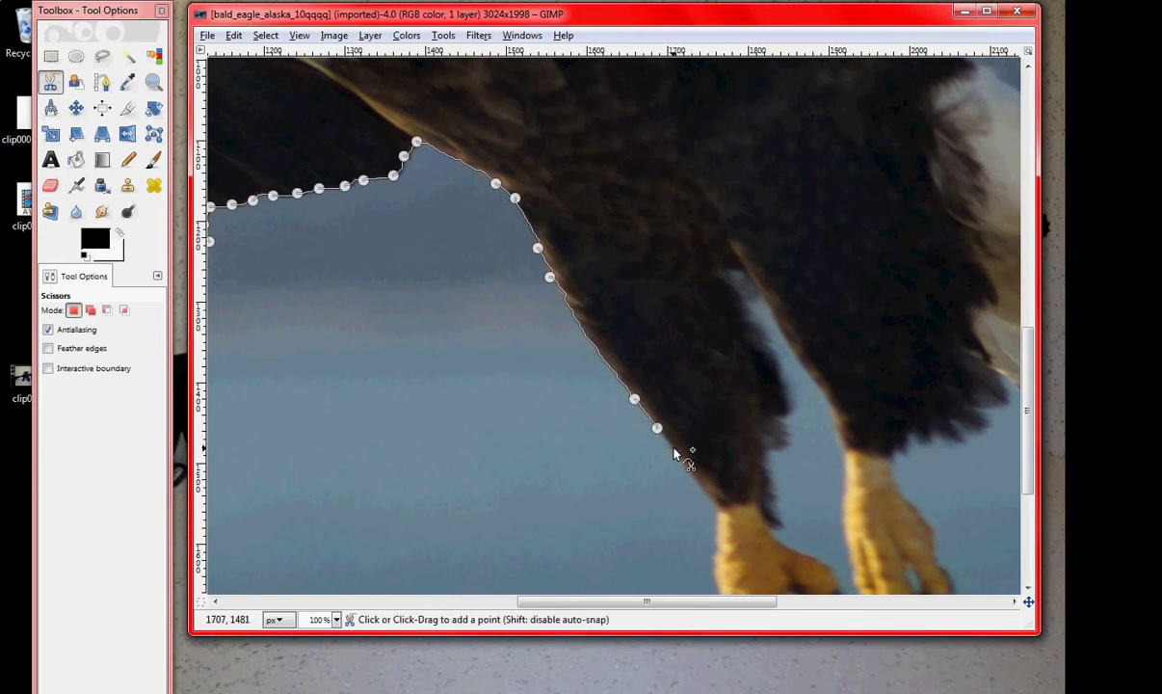
click(685, 466)
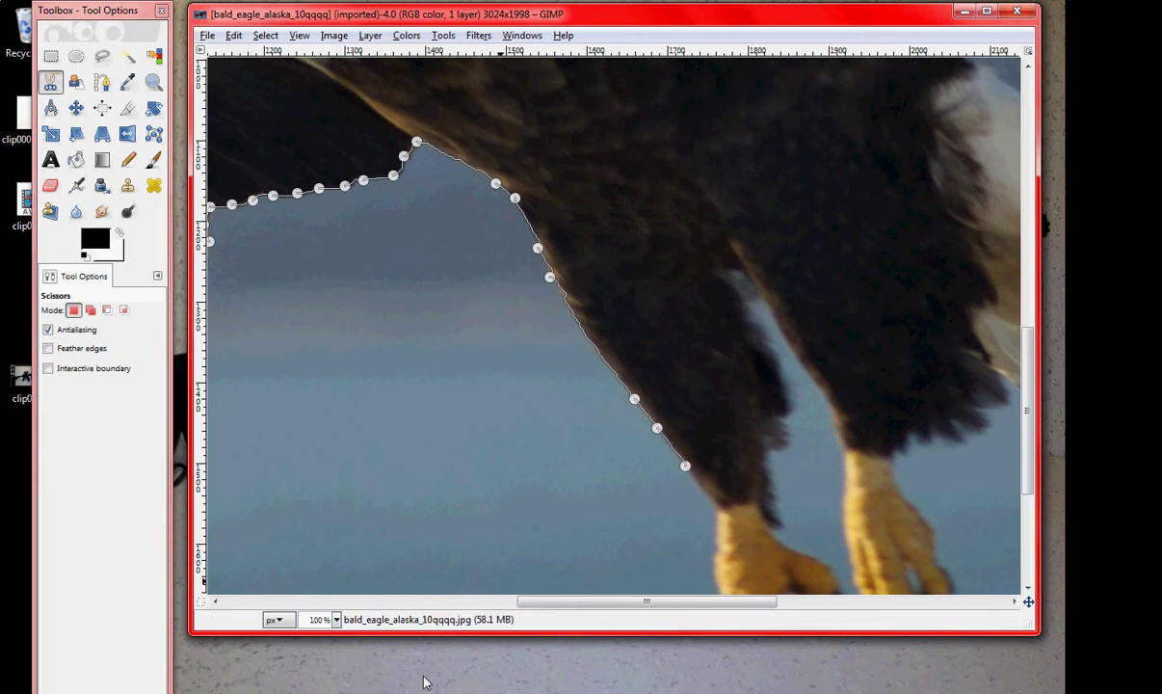
click(345, 687)
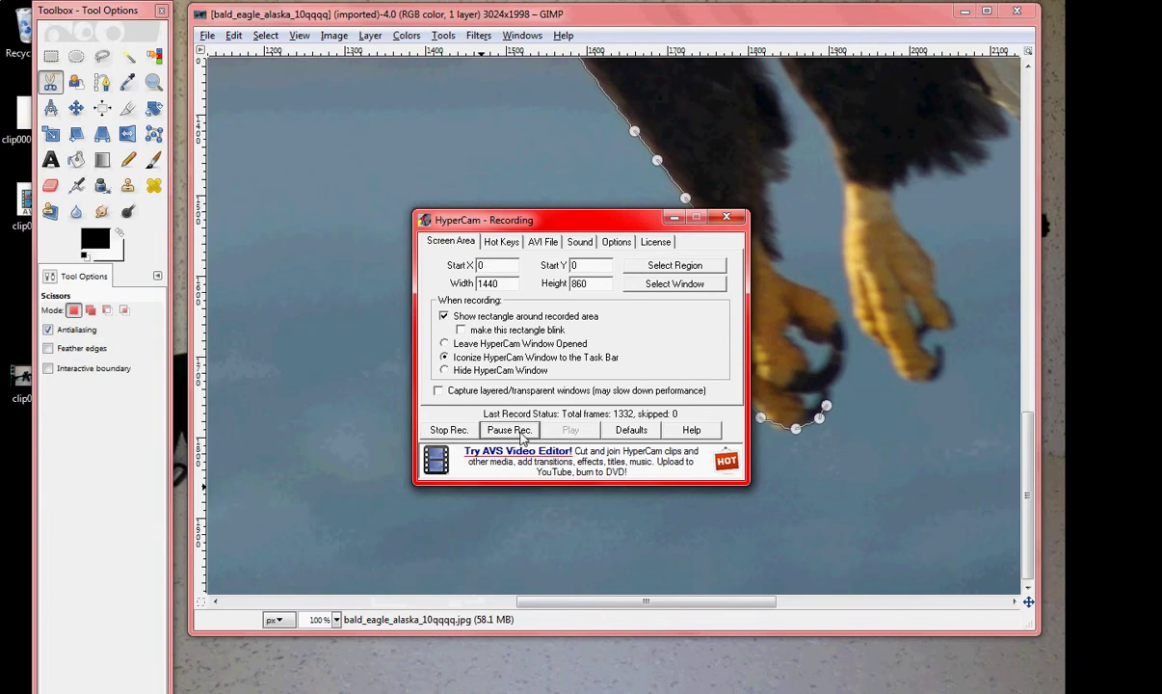
Step: Continue the outline along the lower edge of the tail feathers and around the tip of the lowest dark feather
click(674, 217)
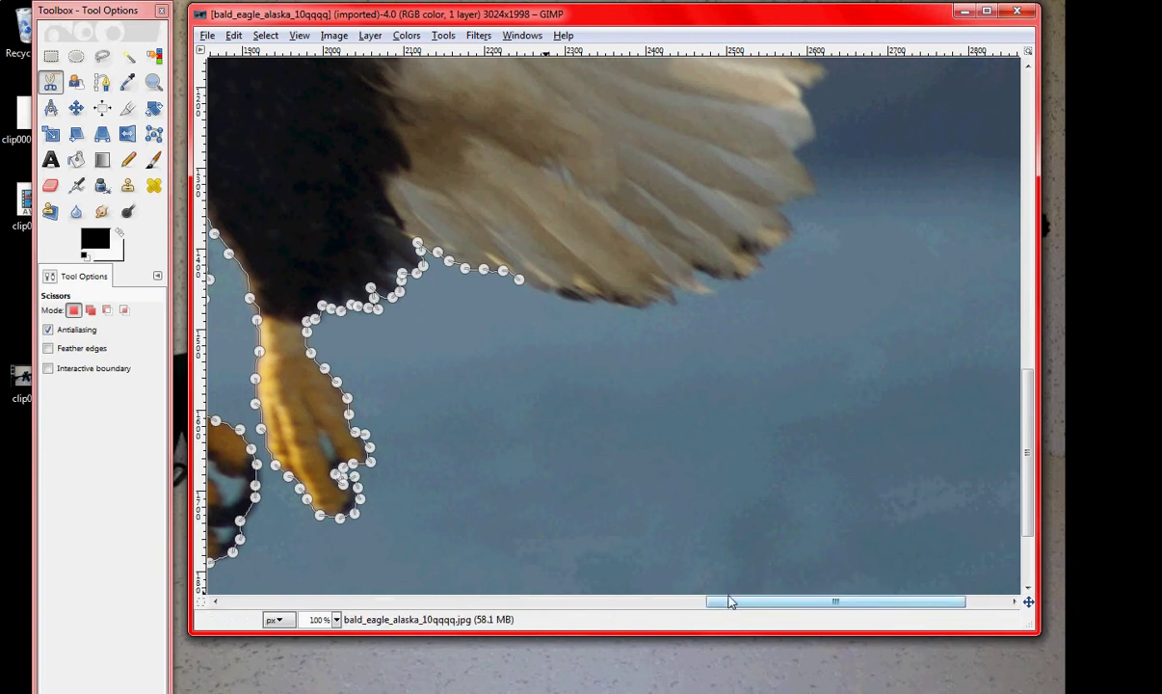
drag(805, 606, 777, 606)
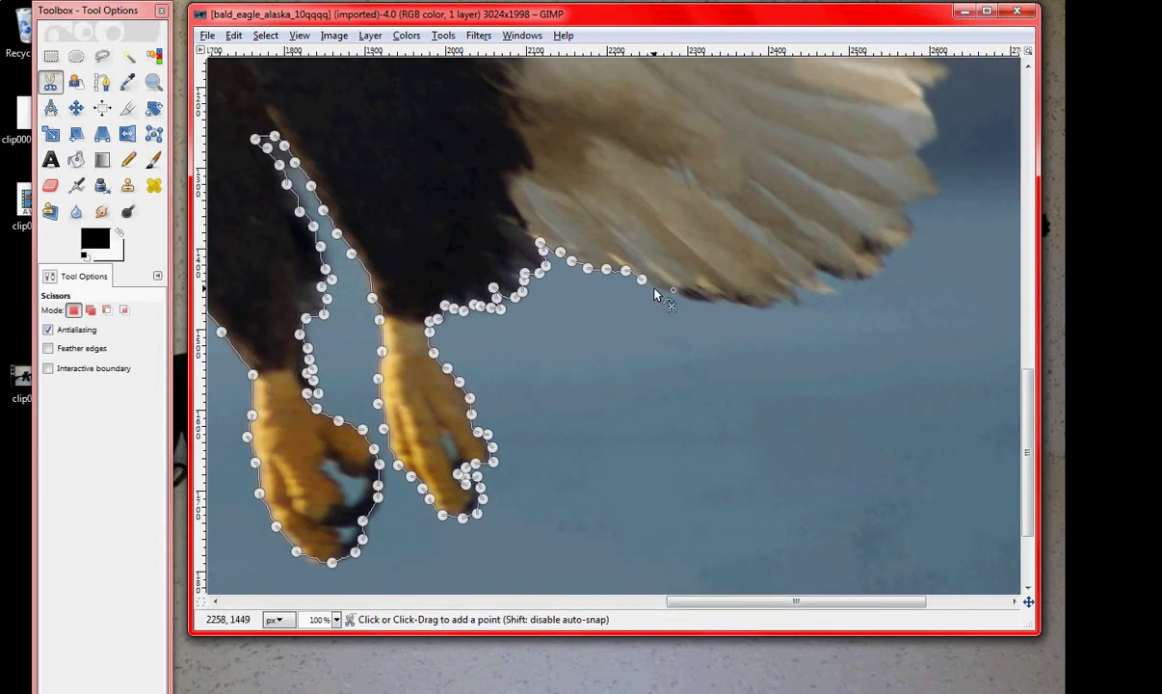
click(670, 294)
click(703, 300)
click(731, 302)
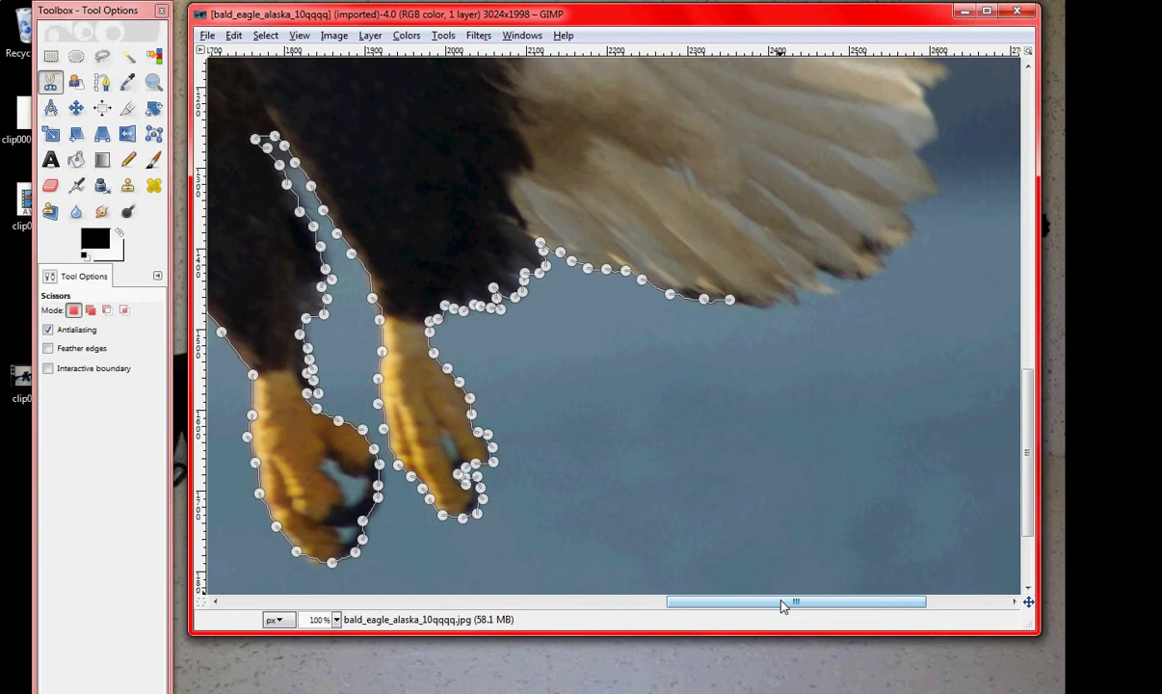
drag(780, 604, 863, 604)
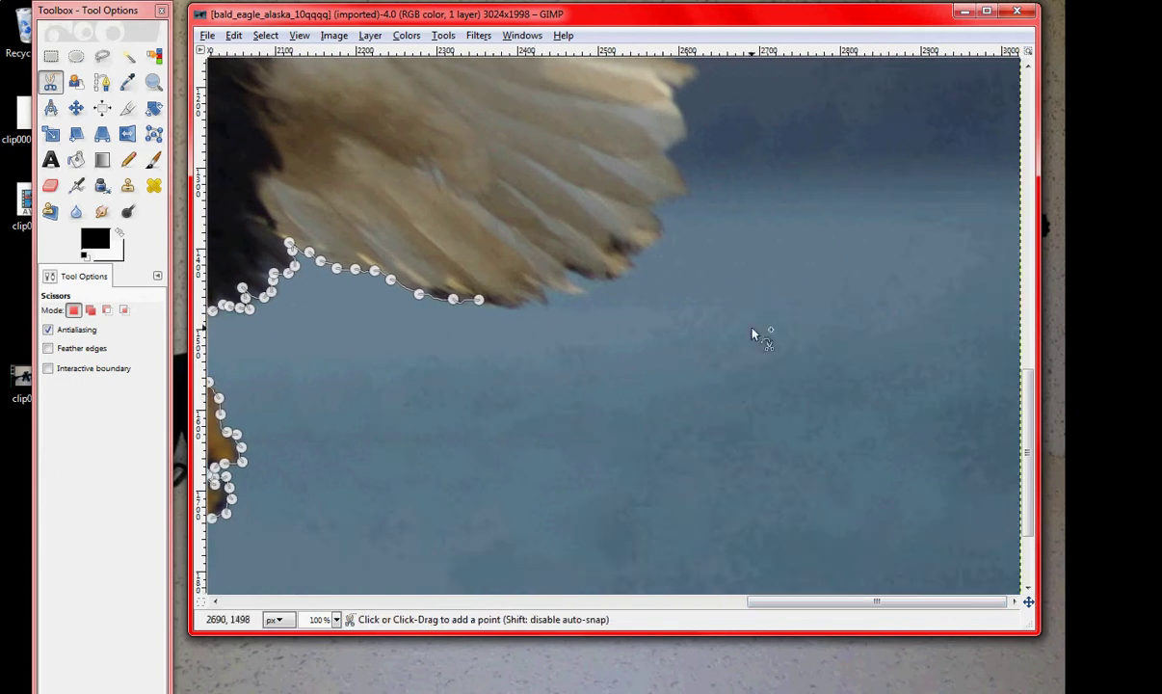
click(507, 309)
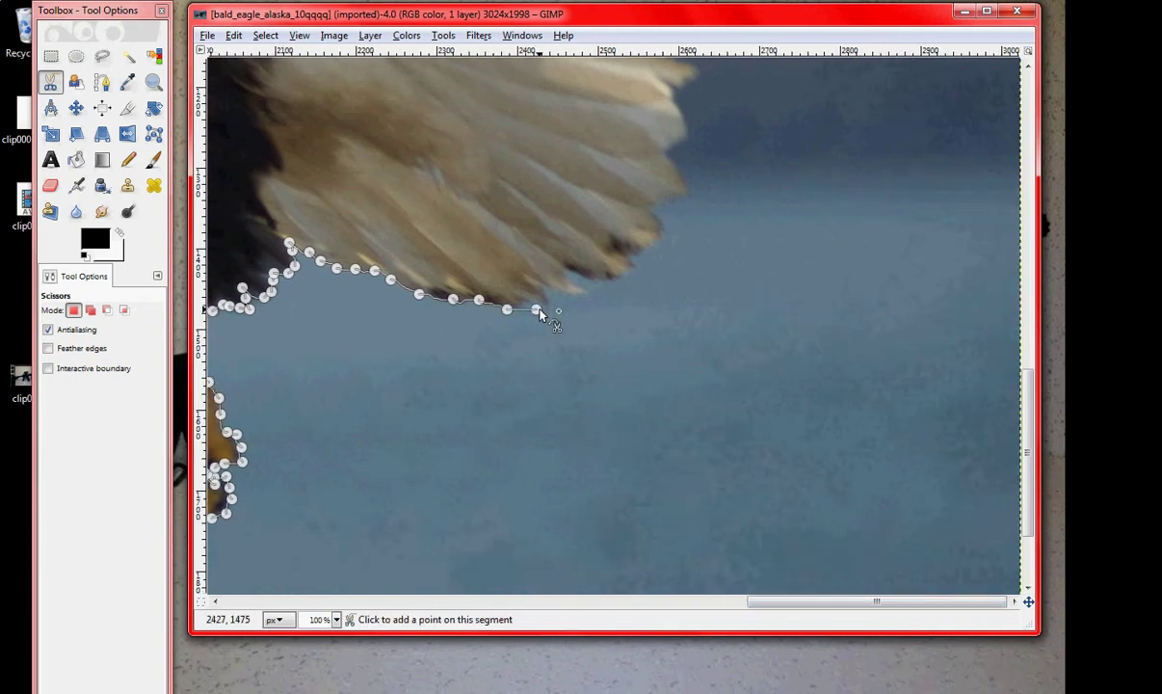
click(536, 309)
click(548, 299)
click(418, 691)
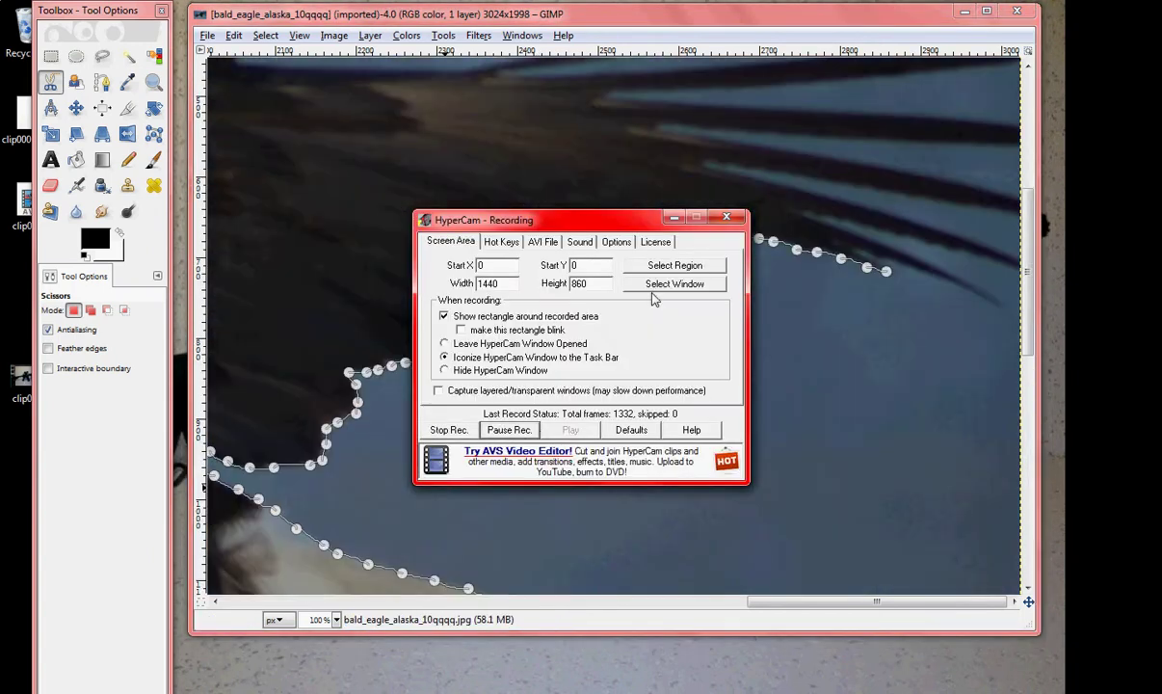
Step: Trace the lower edge of the lowest feather on the raised wing toward its tip with closely spaced points
click(677, 217)
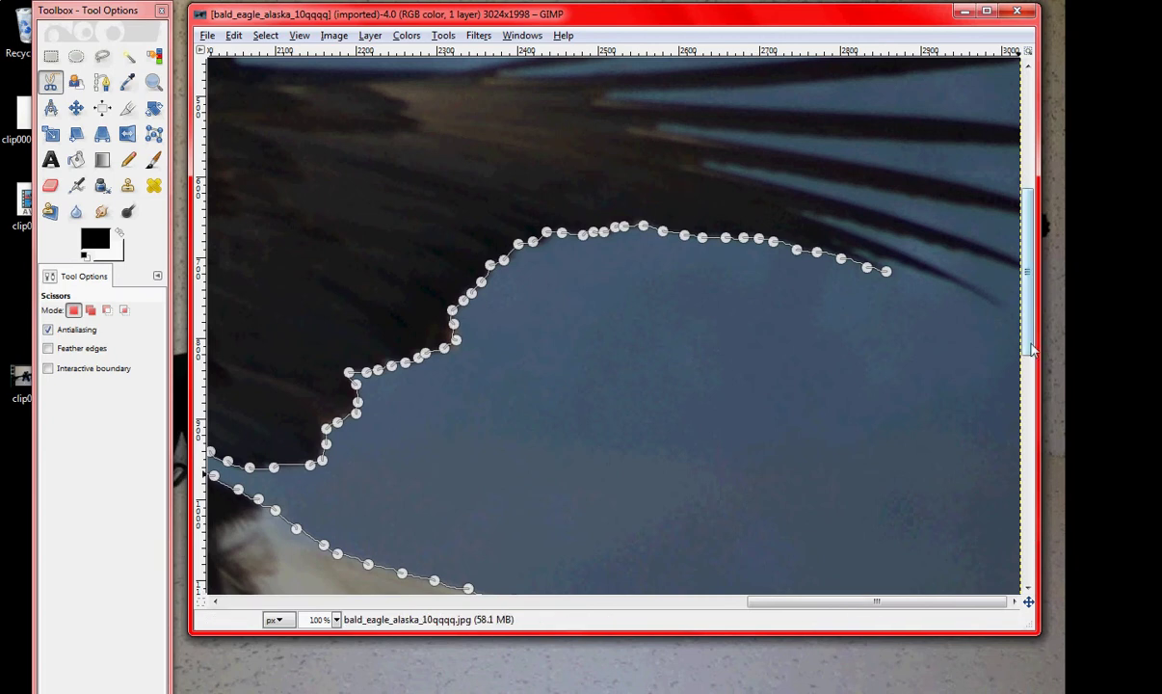
drag(1028, 347, 1029, 294)
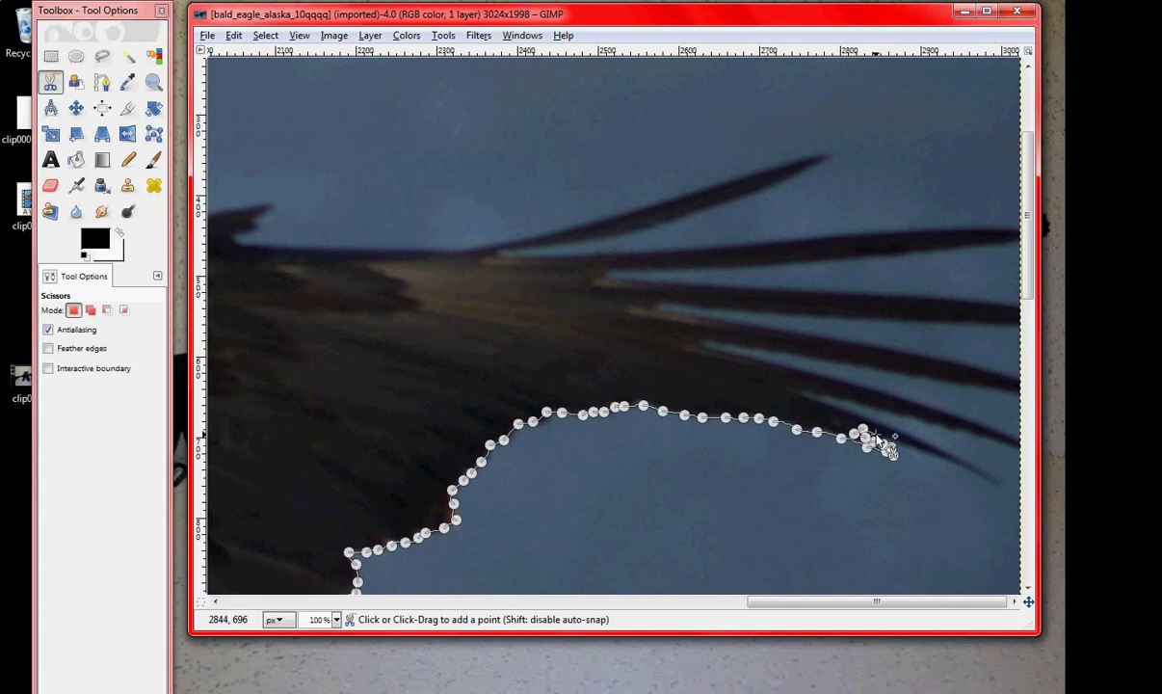
click(876, 435)
click(922, 450)
click(932, 454)
click(945, 459)
click(959, 467)
click(967, 470)
click(976, 477)
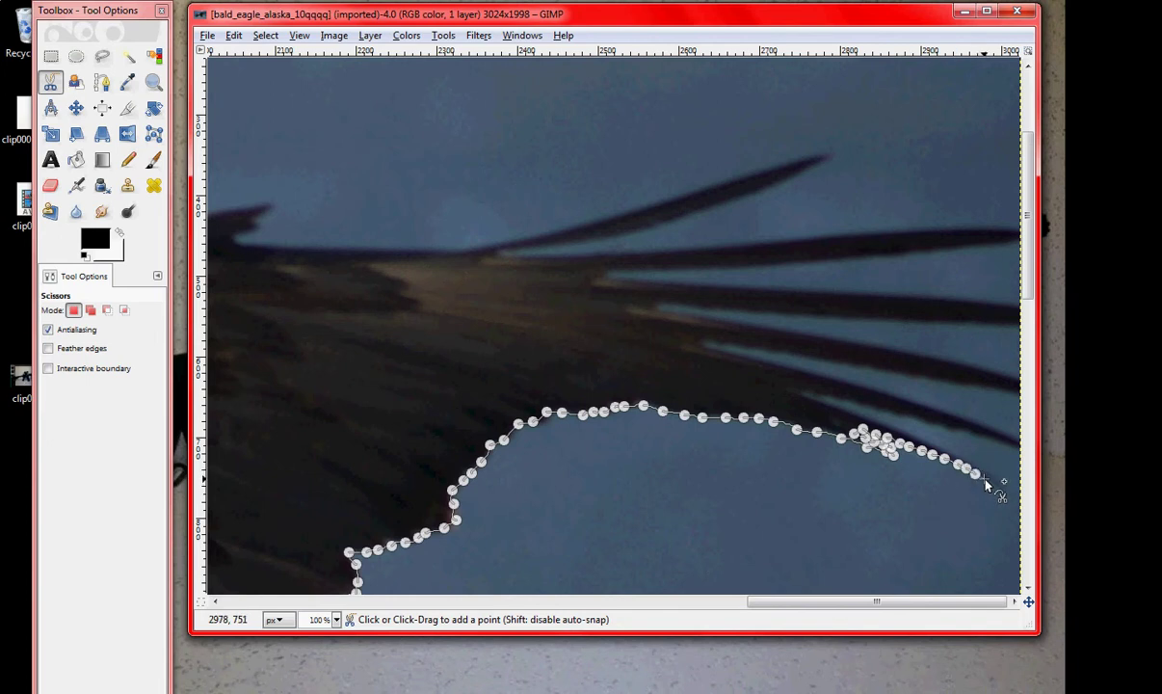
Step: Carry the outline around the tip of the raised wing's lowest feather and start back along its upper edge
click(985, 479)
click(994, 485)
click(994, 477)
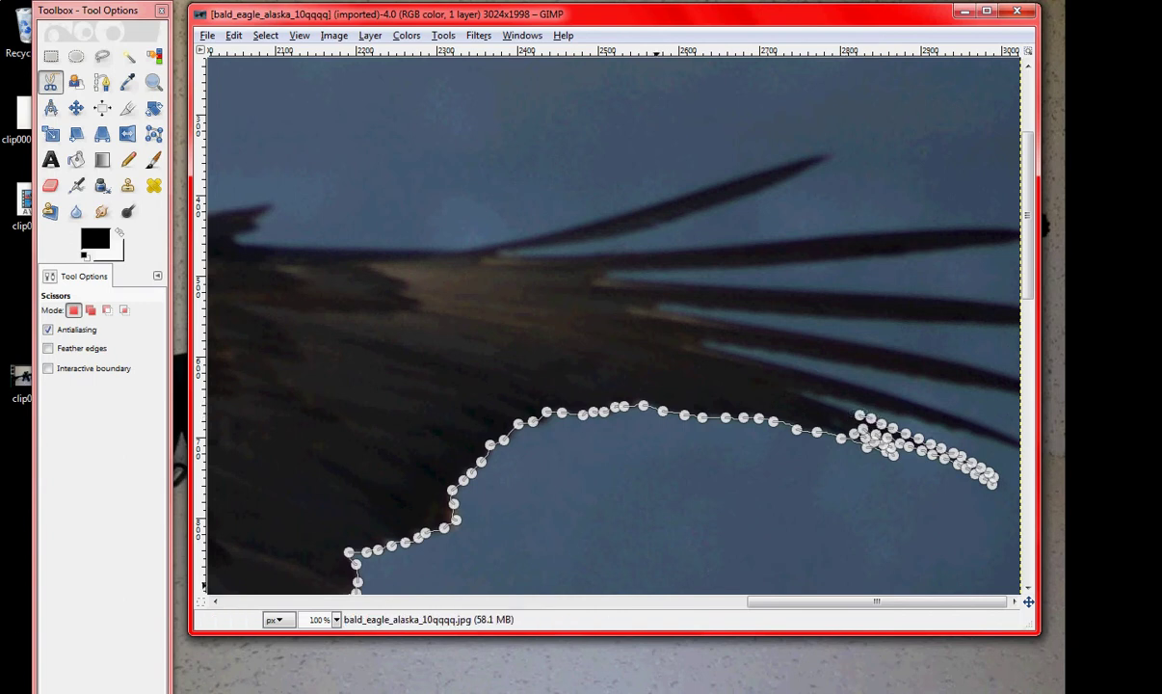
key(F3)
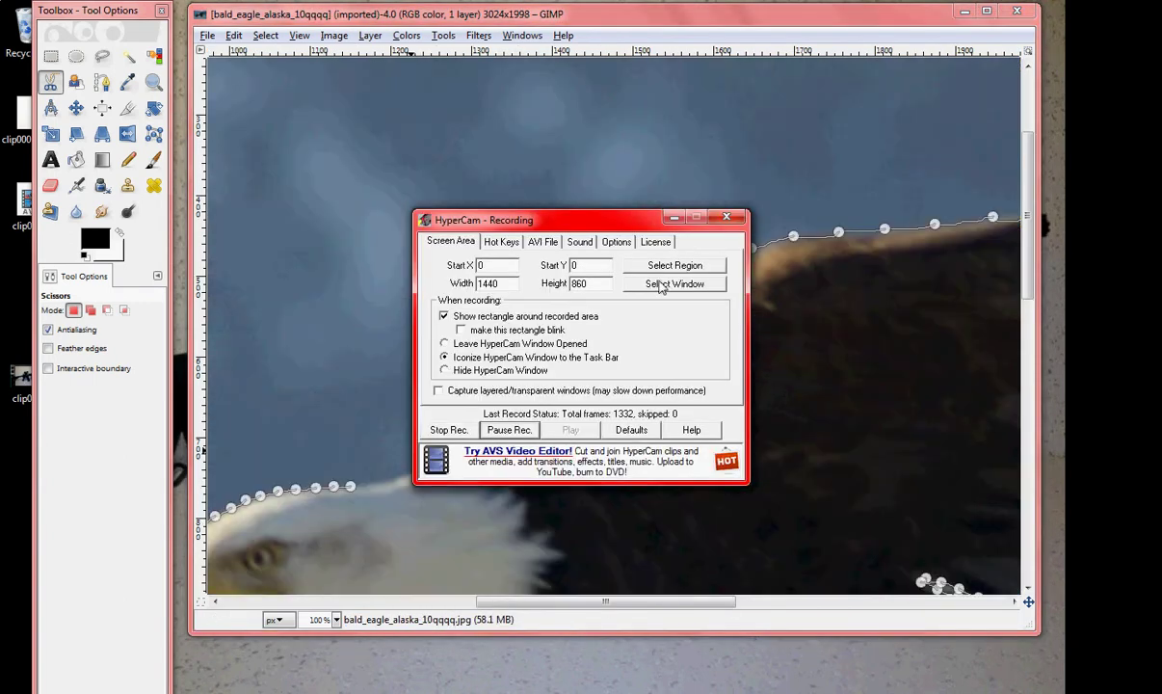
Step: Complete the outline over the neck to its starting point on the head, close the curve and convert it to a selection
key(F3)
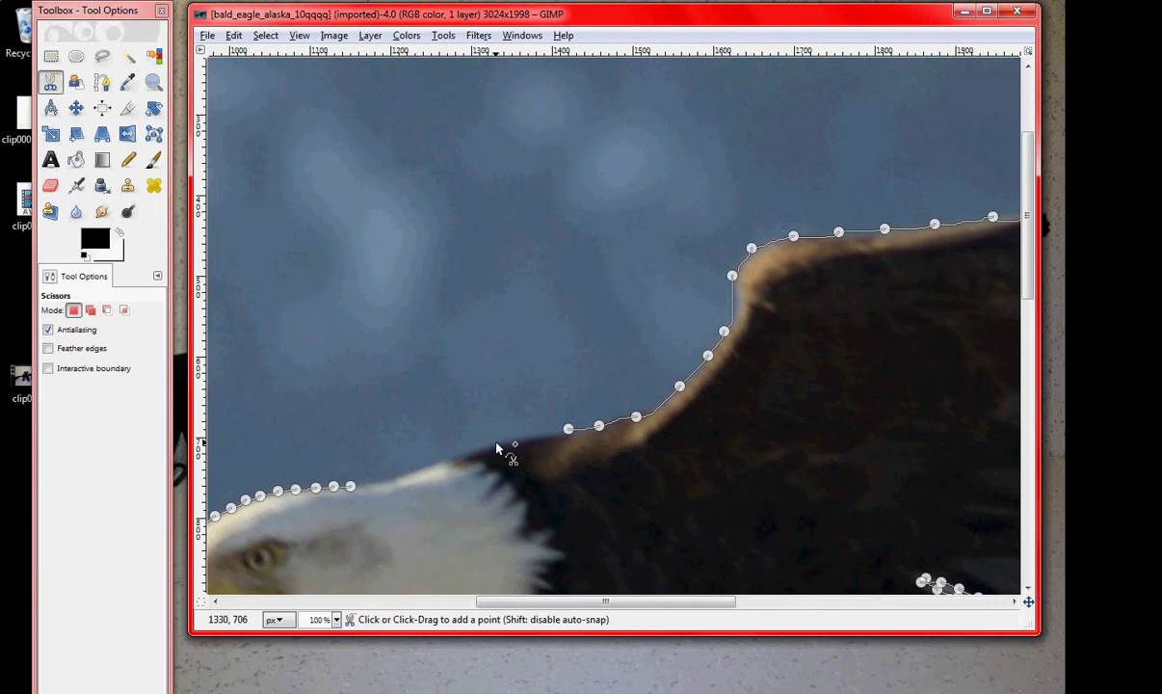
click(495, 444)
click(449, 466)
click(407, 475)
click(378, 487)
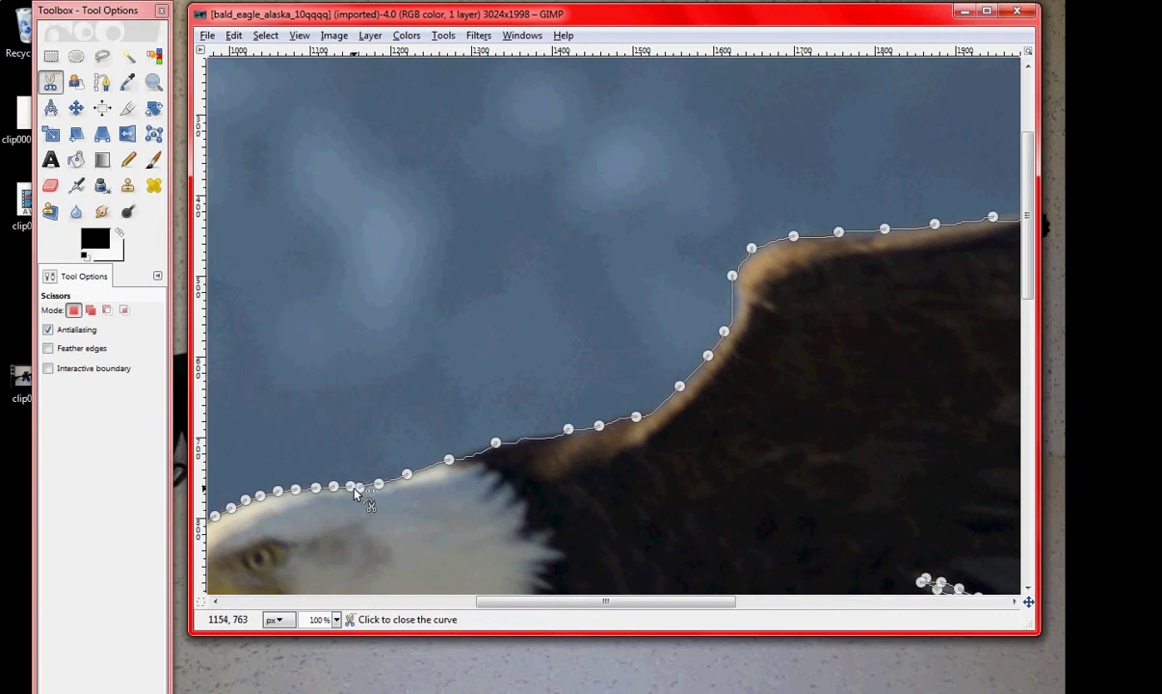
click(355, 491)
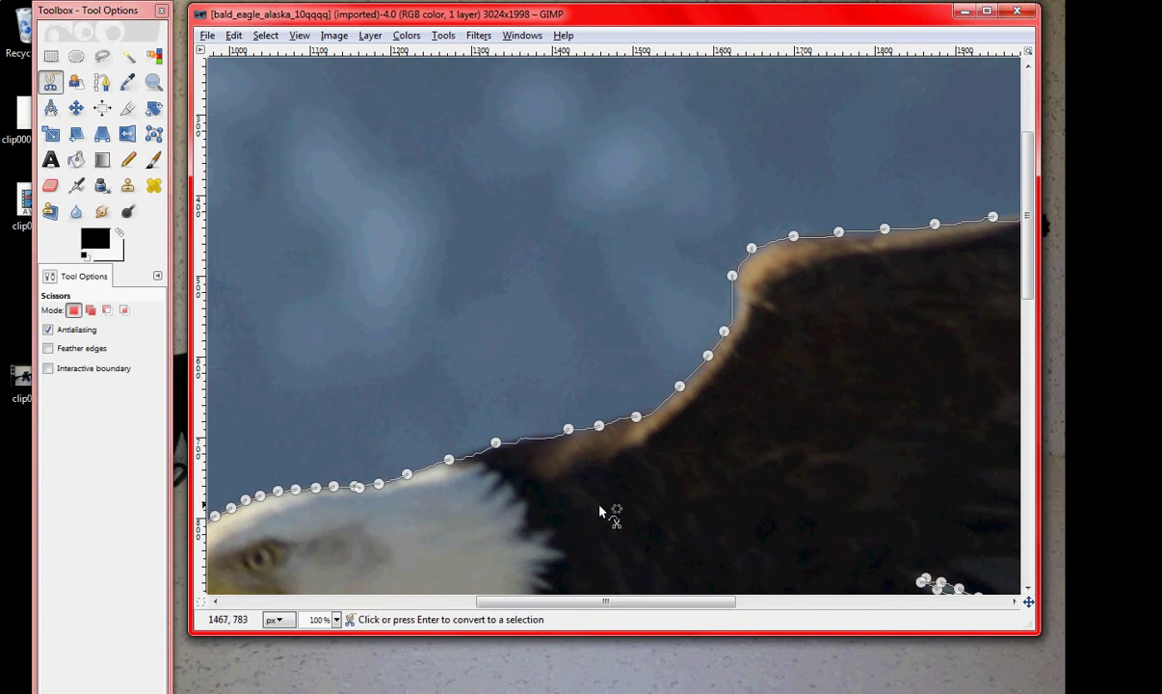
click(679, 502)
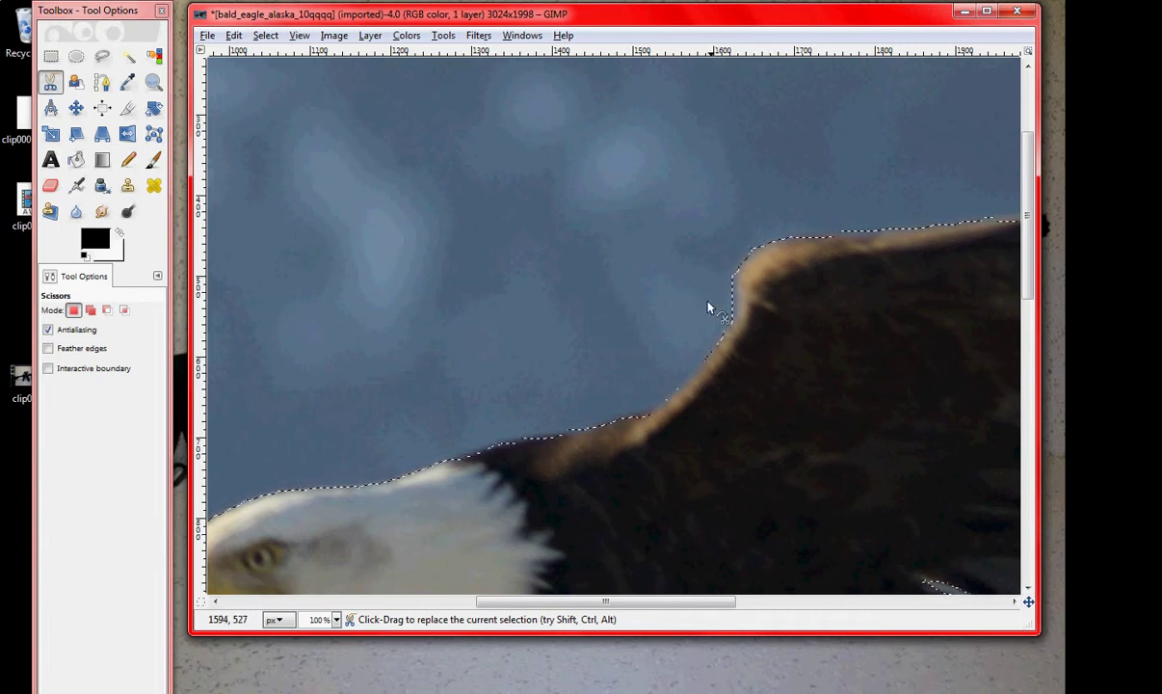
Step: Check the selection around the legs, tail, wings and head, and cut the selected eagle out of the photo
scroll(745, 465, down, 8)
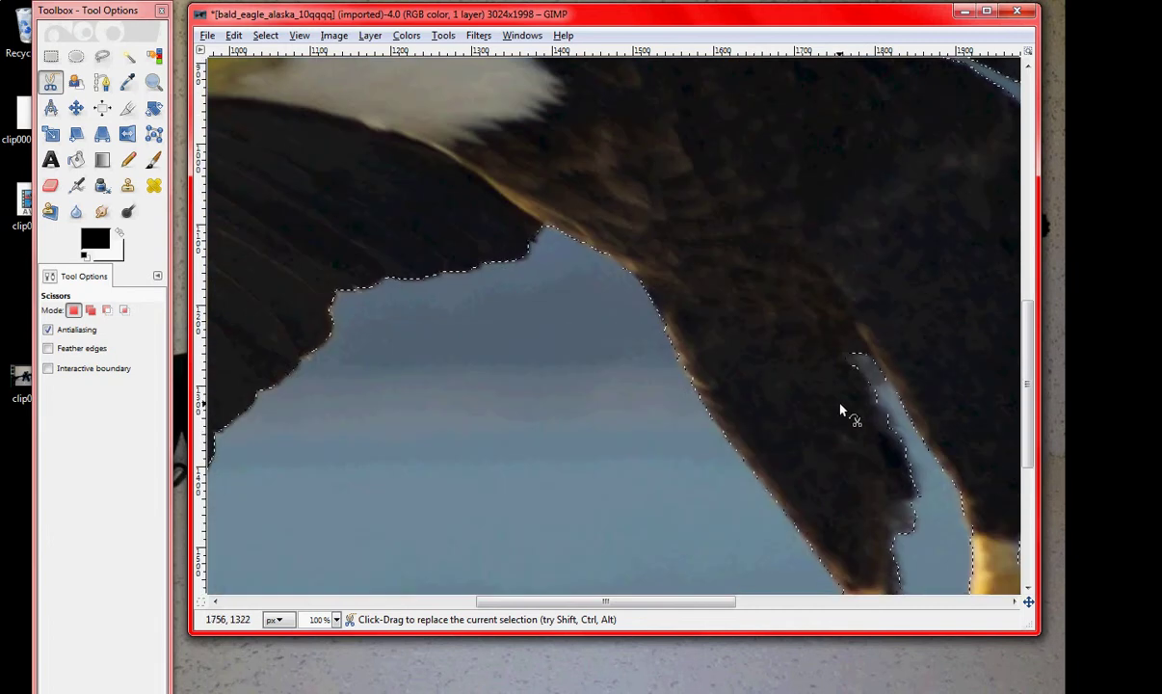
scroll(840, 416, down, 2)
drag(726, 602, 970, 579)
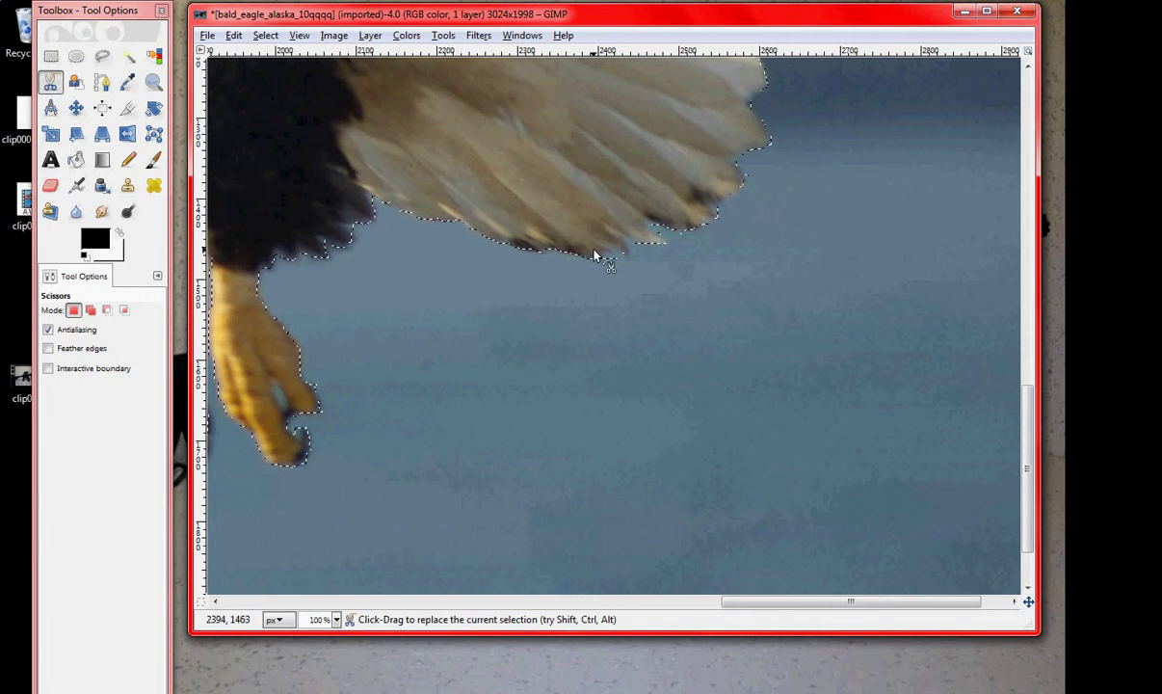
scroll(838, 376, up, 15)
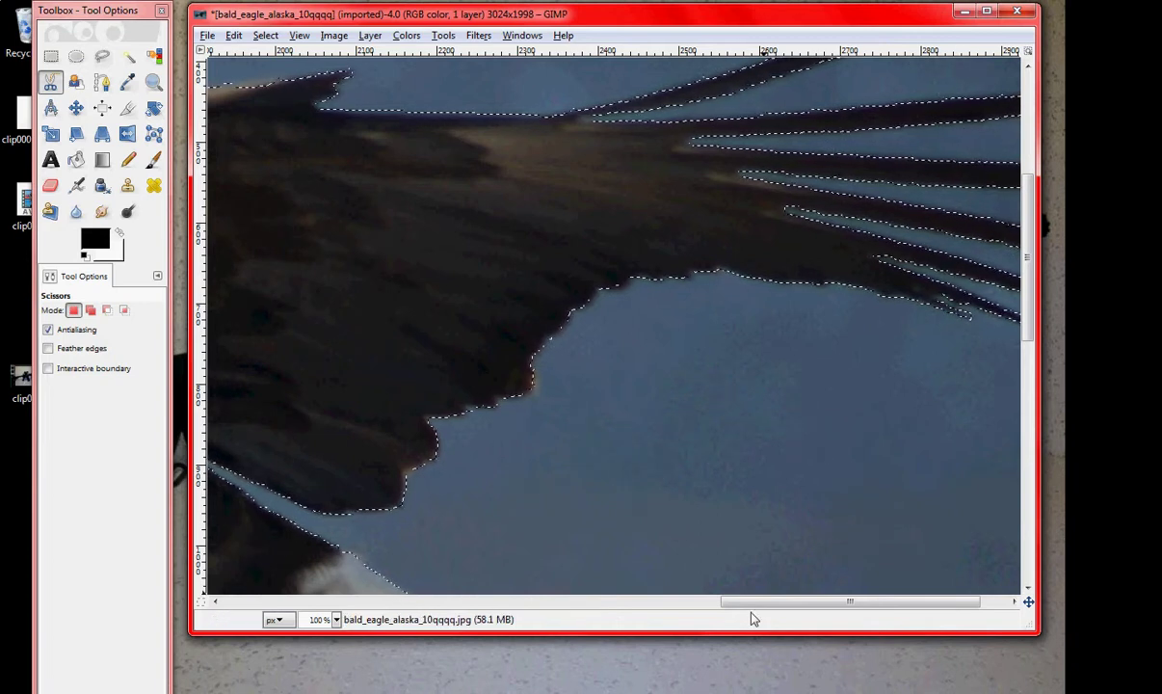
drag(762, 605, 385, 534)
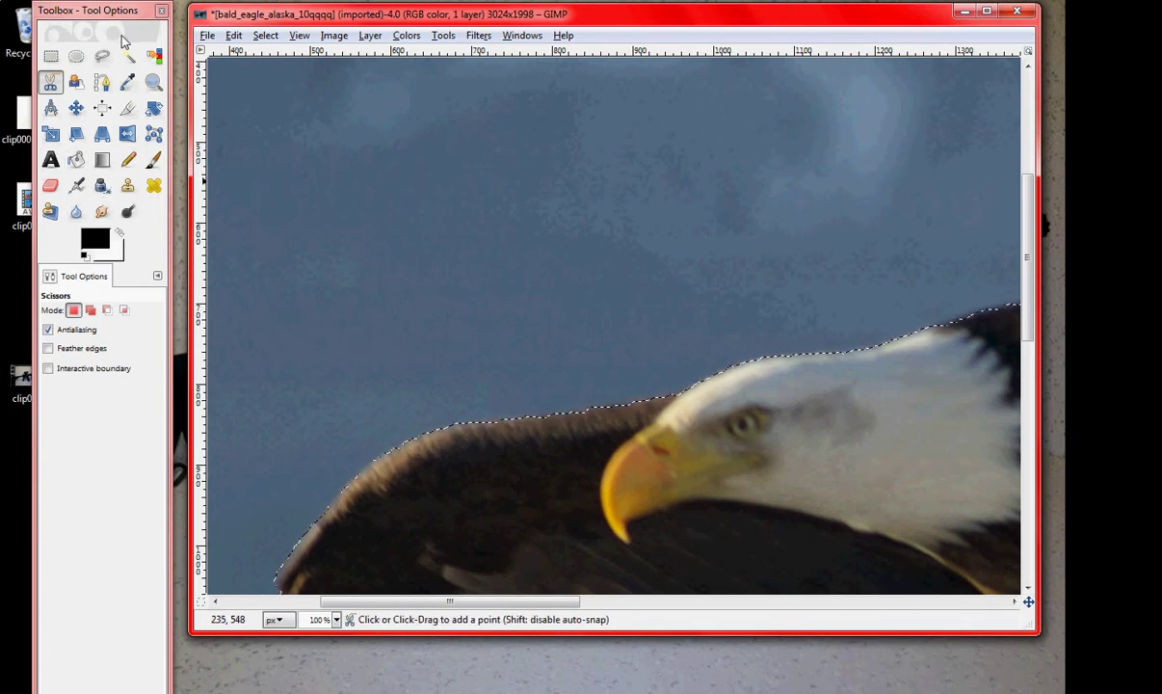
click(234, 35)
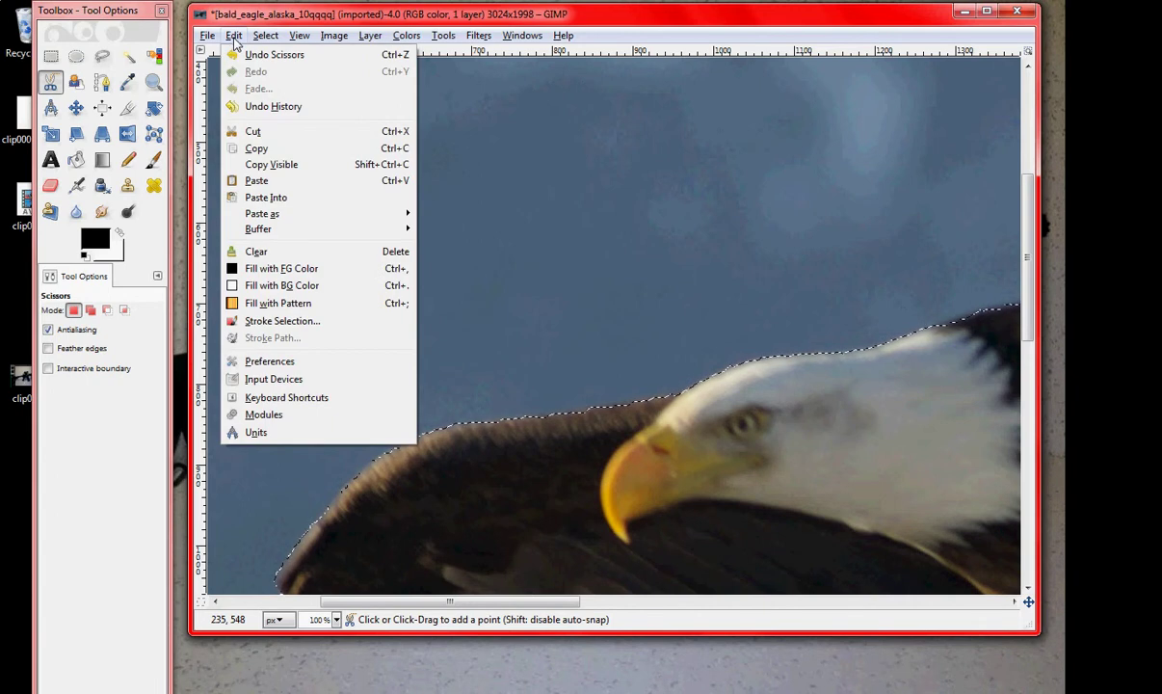
click(254, 135)
Step: Zoom out to 33.3% and examine the eagle-shaped cut-out across the whole image
scroll(579, 289, down, 10)
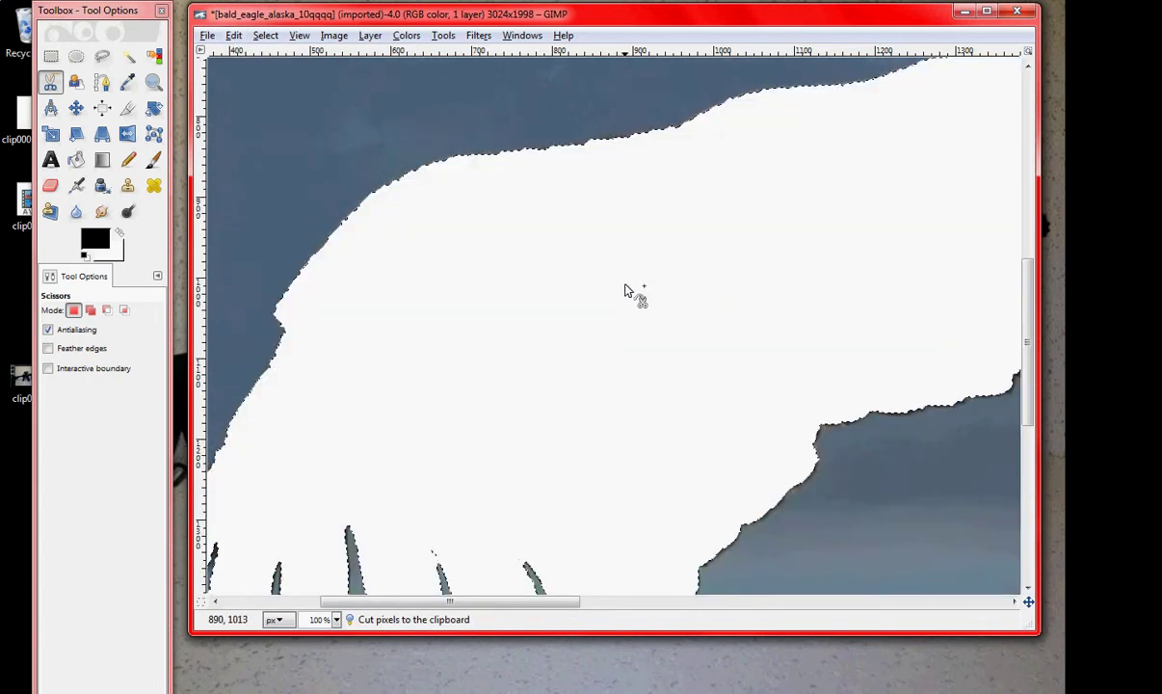
scroll(540, 405, down, 3)
scroll(627, 289, up, 8)
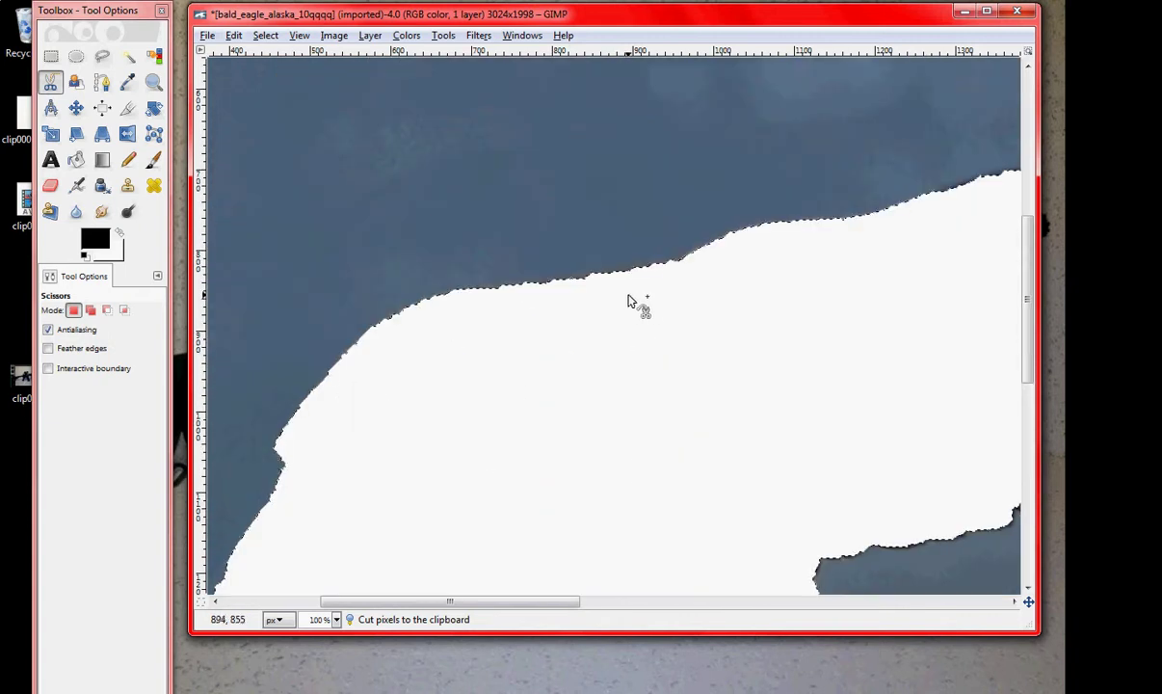
key(z)
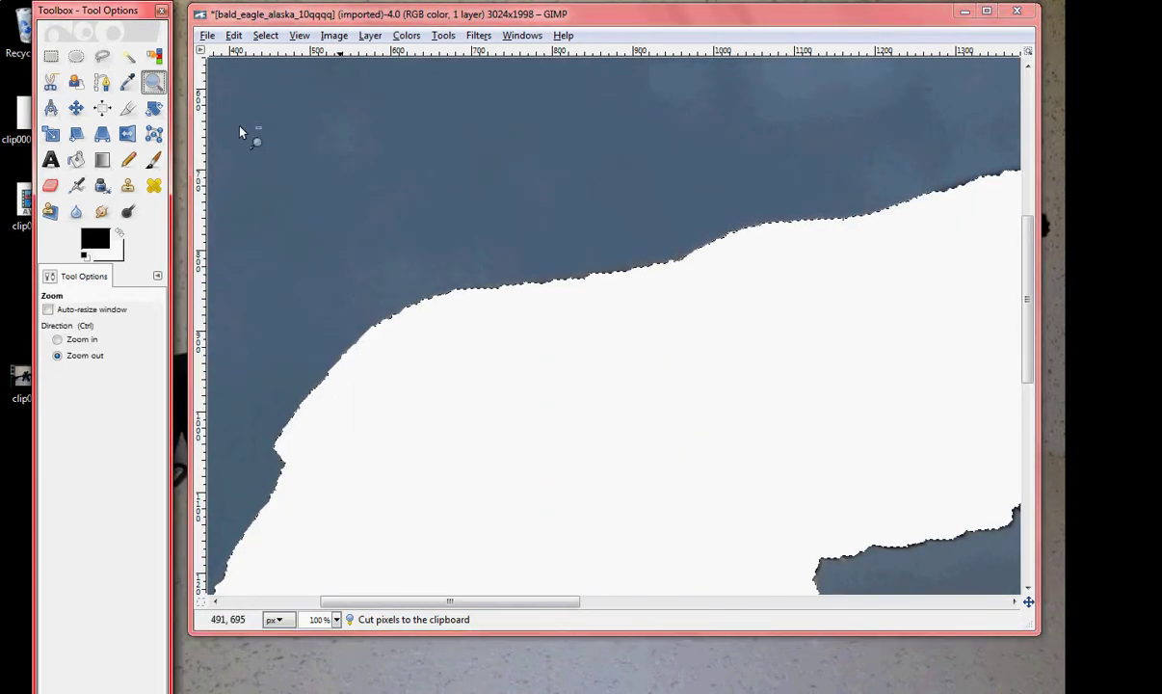
click(628, 405)
click(629, 405)
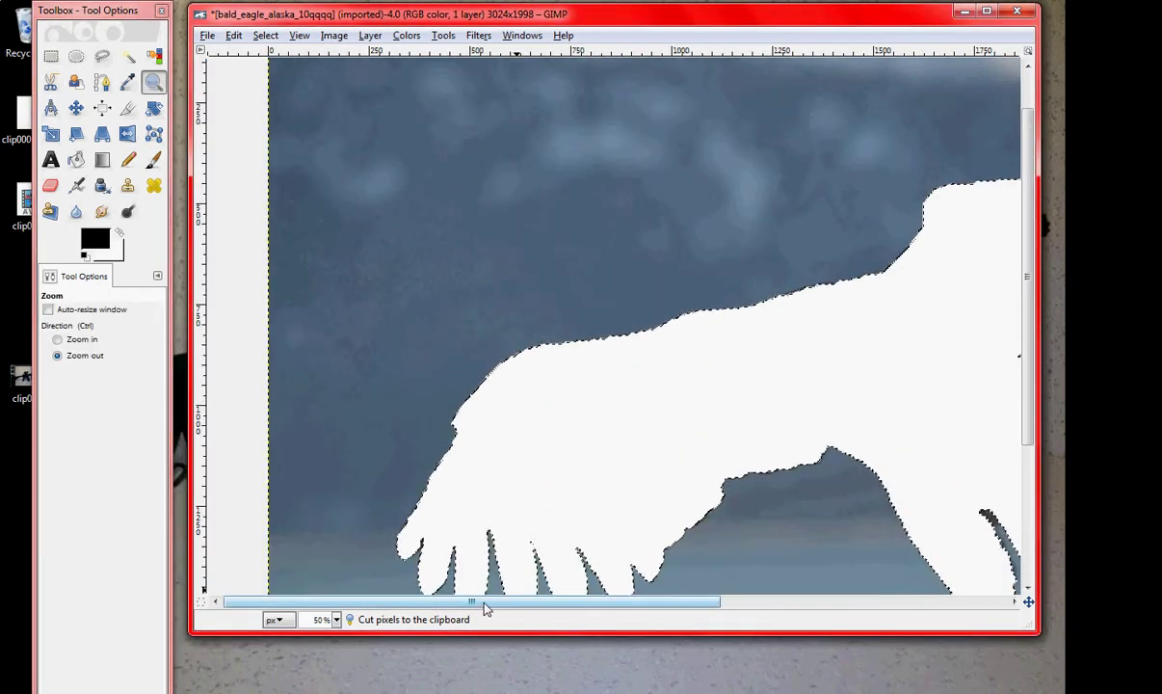
click(630, 590)
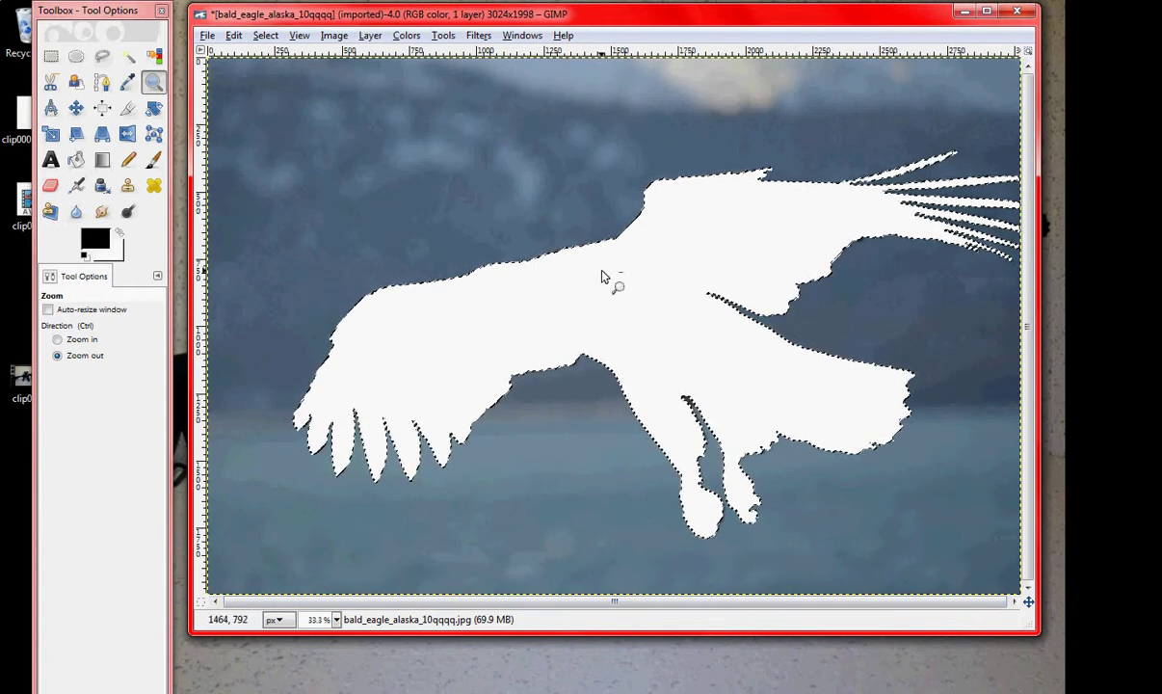
Step: Close the eagle photo without saving its changes and paste the cut eagle as a new image
click(1028, 12)
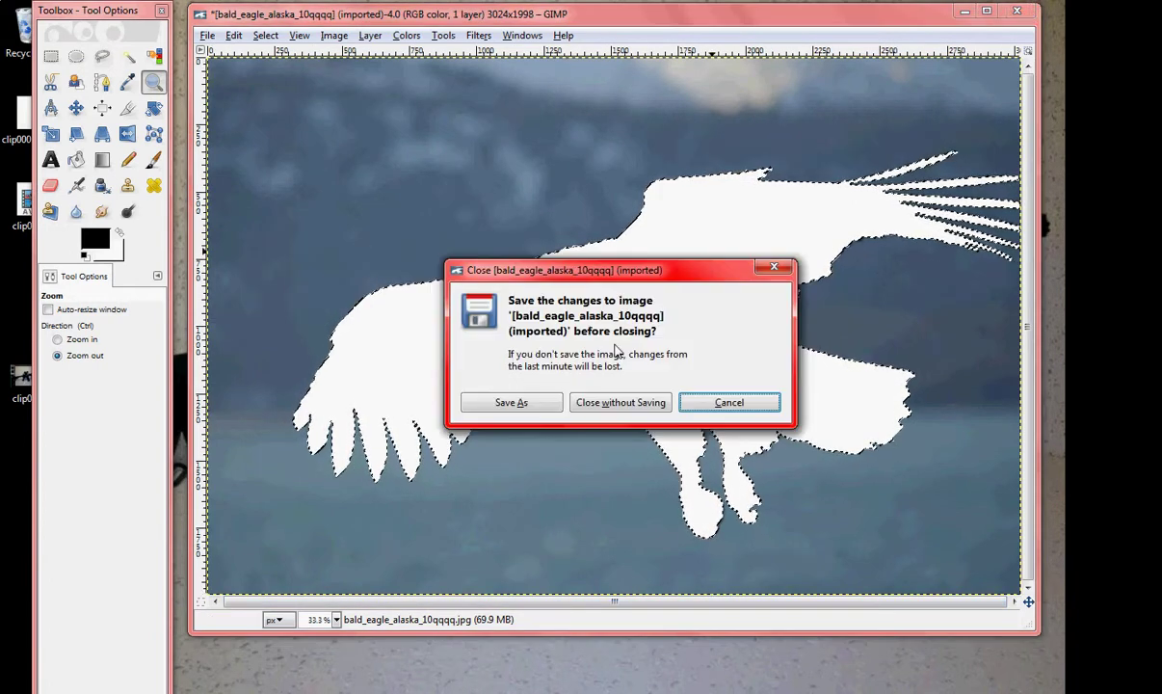
click(619, 404)
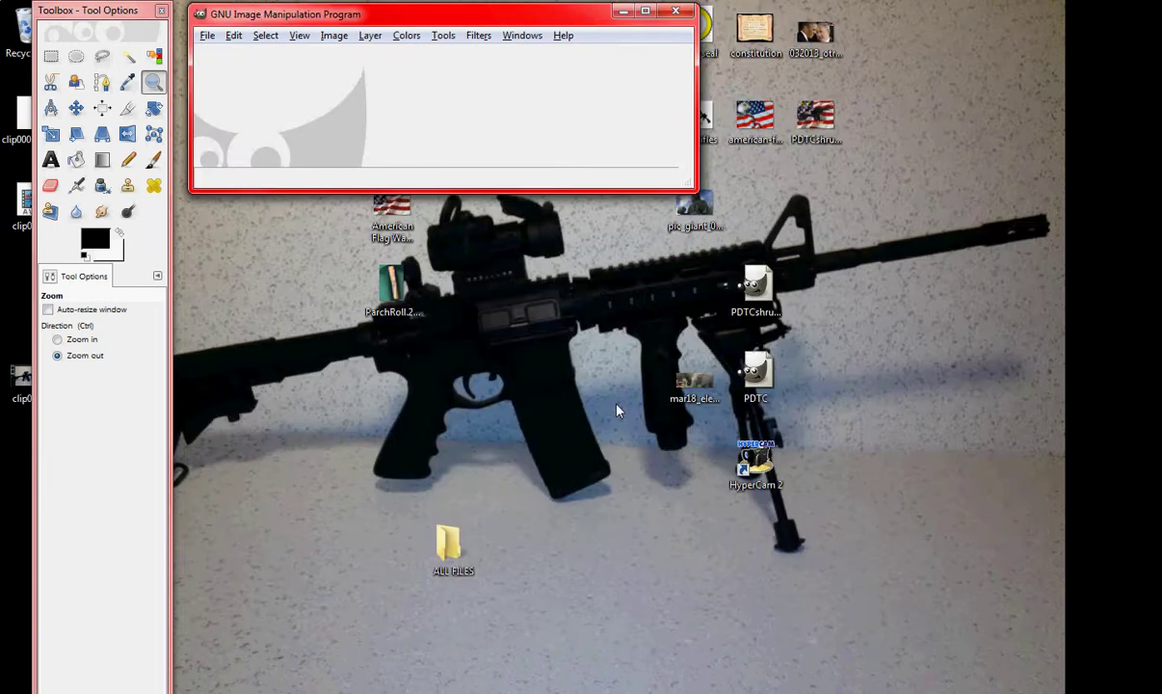
click(231, 37)
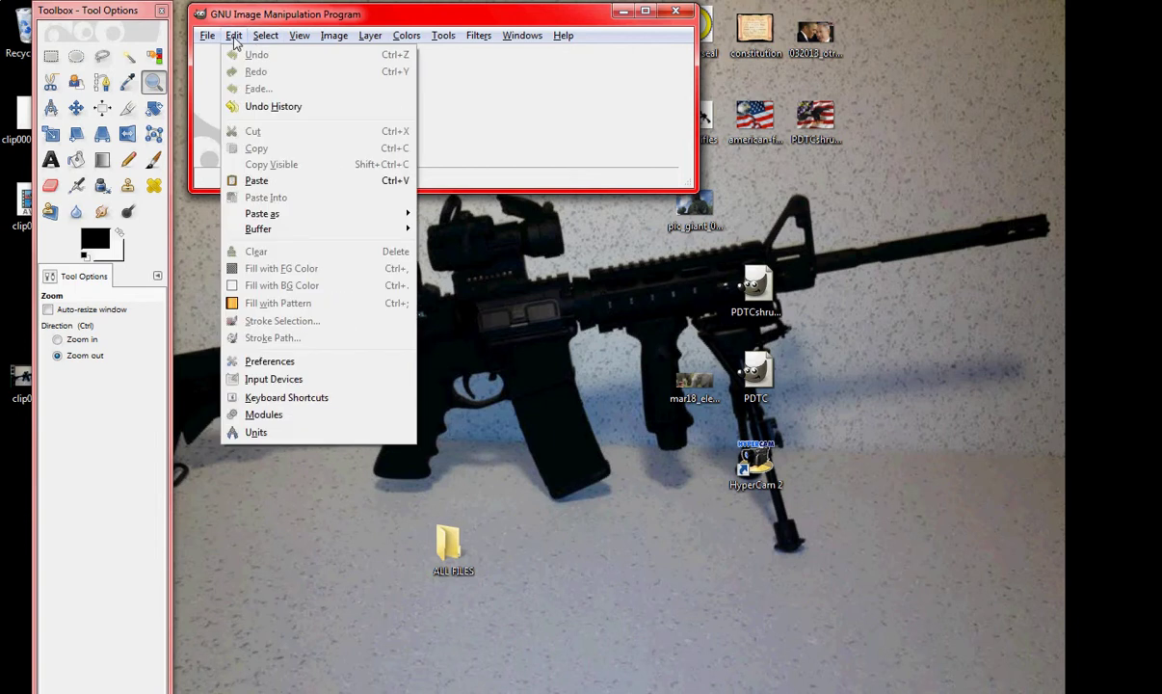
click(260, 181)
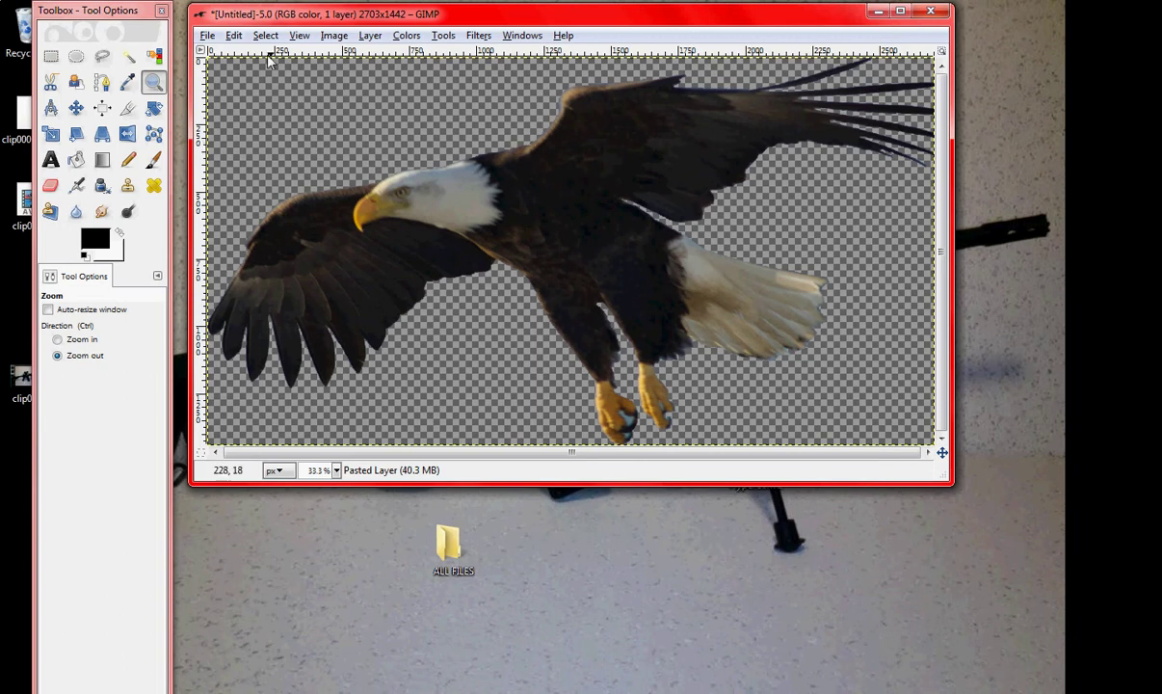
Step: Save the pasted eagle image to the Desktop as Eagle cut.xcf
click(210, 39)
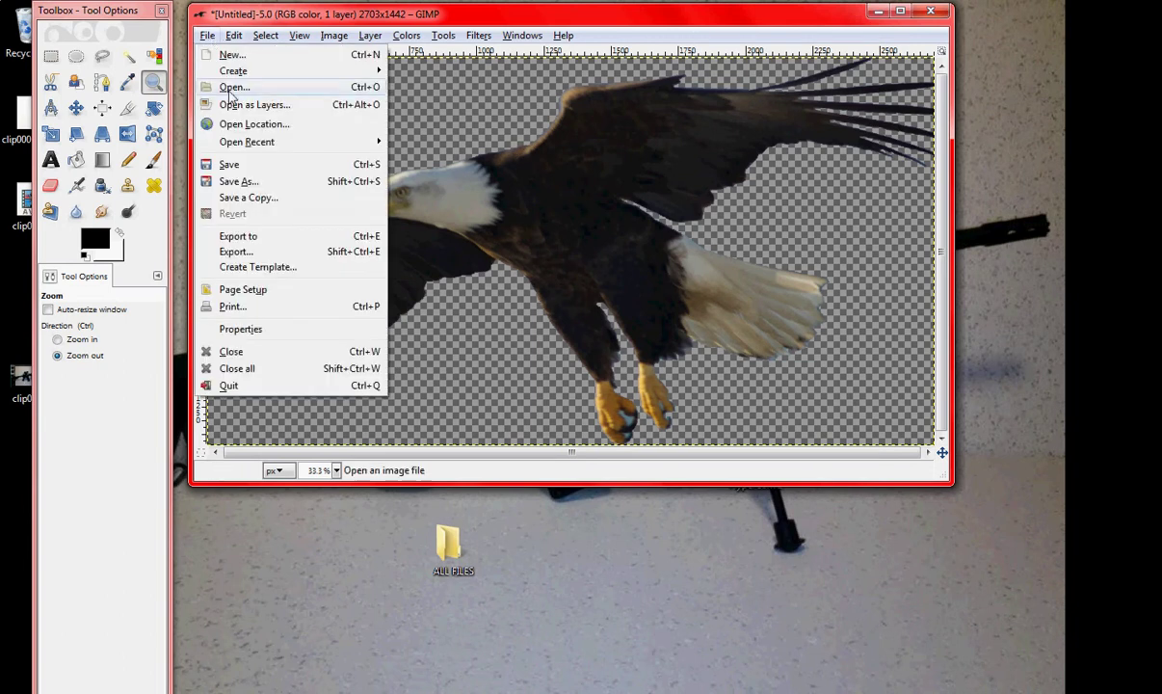
click(247, 167)
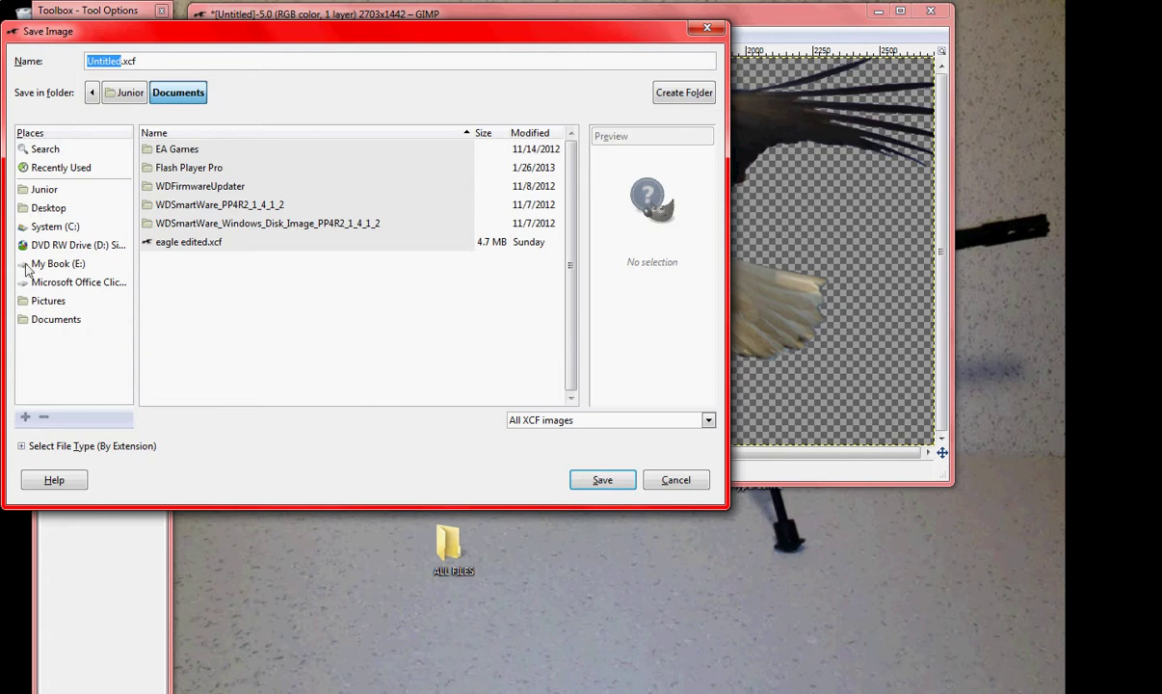
click(48, 208)
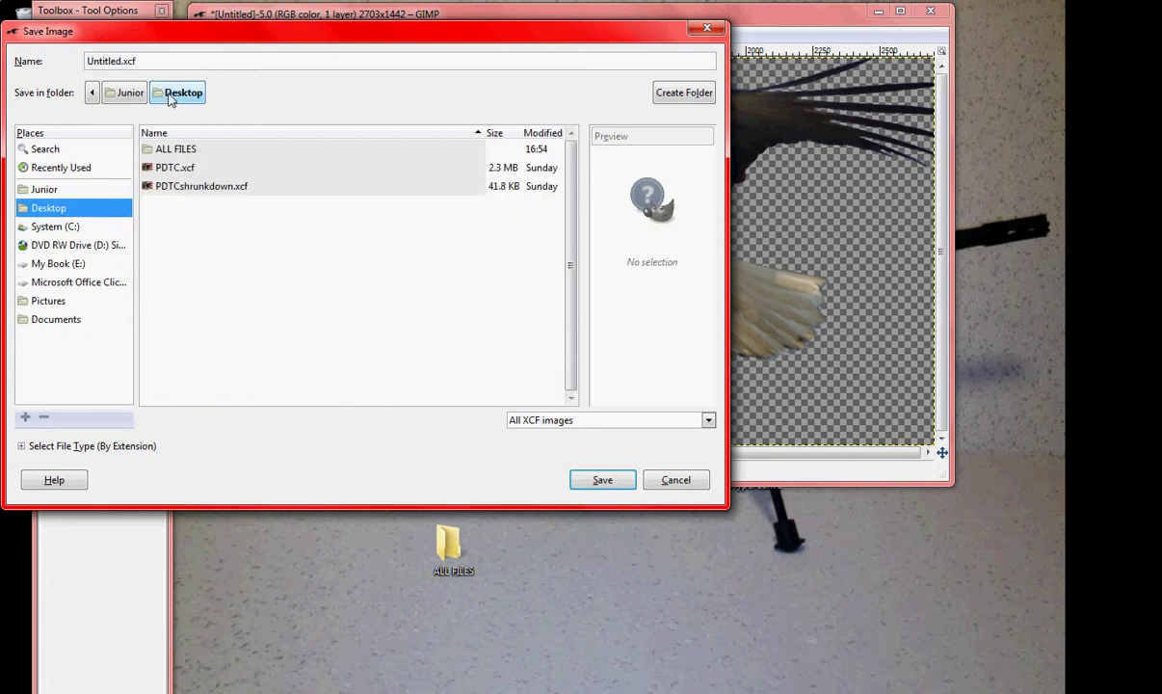
key(alt)
drag(121, 61, 85, 67)
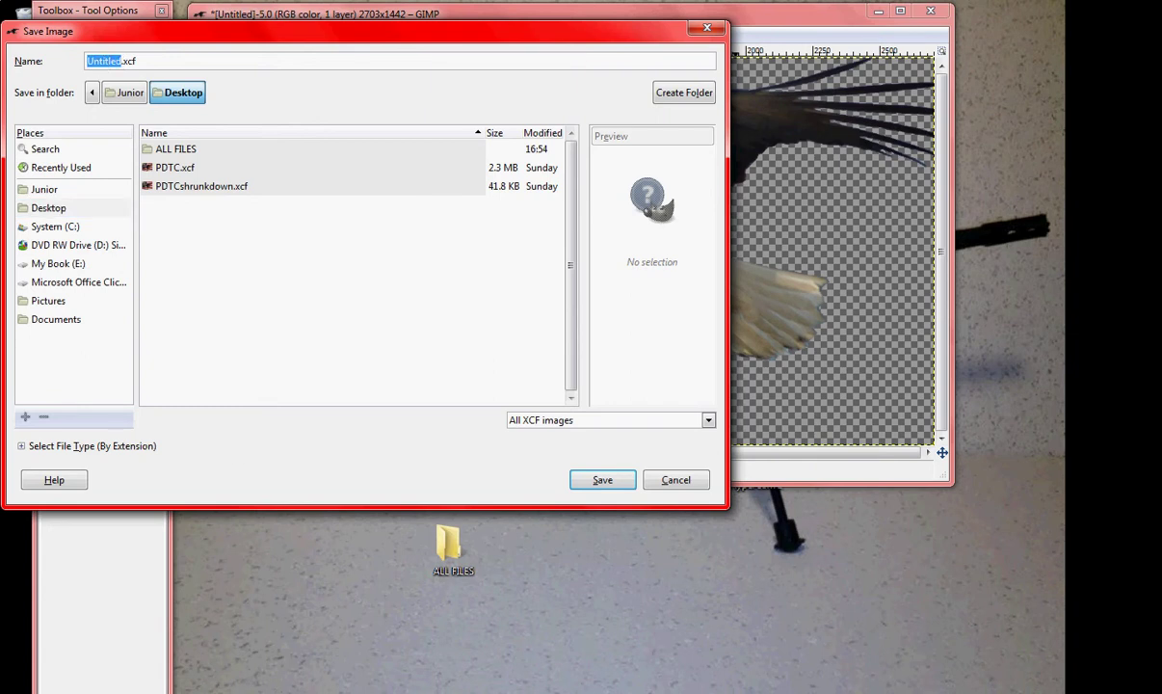
key(BackSpace)
click(599, 479)
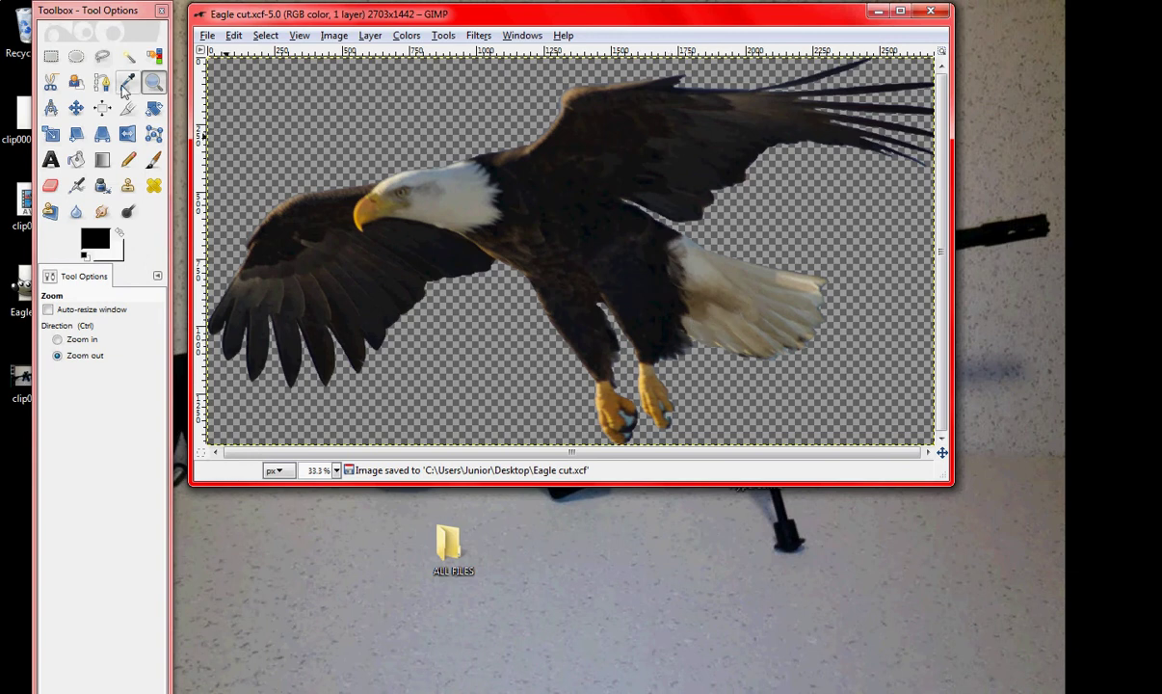
Step: Examine the cut edges around the eagle's tail at up to 150% zoom and return to 33.3%
click(715, 258)
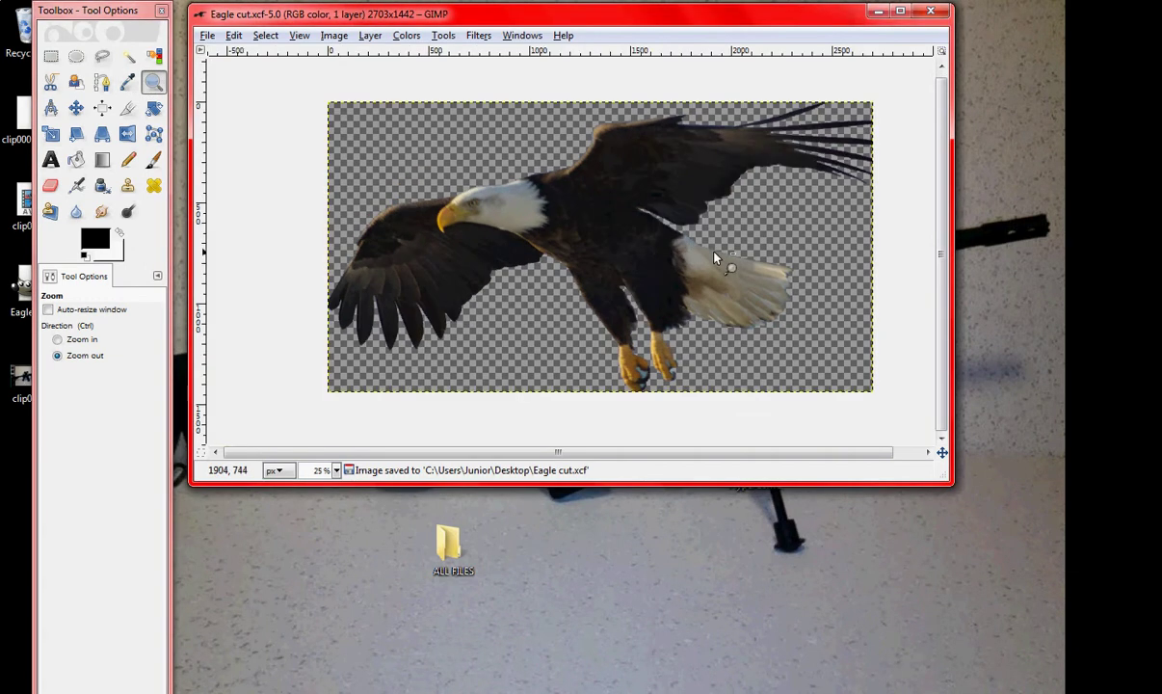
click(57, 339)
click(704, 266)
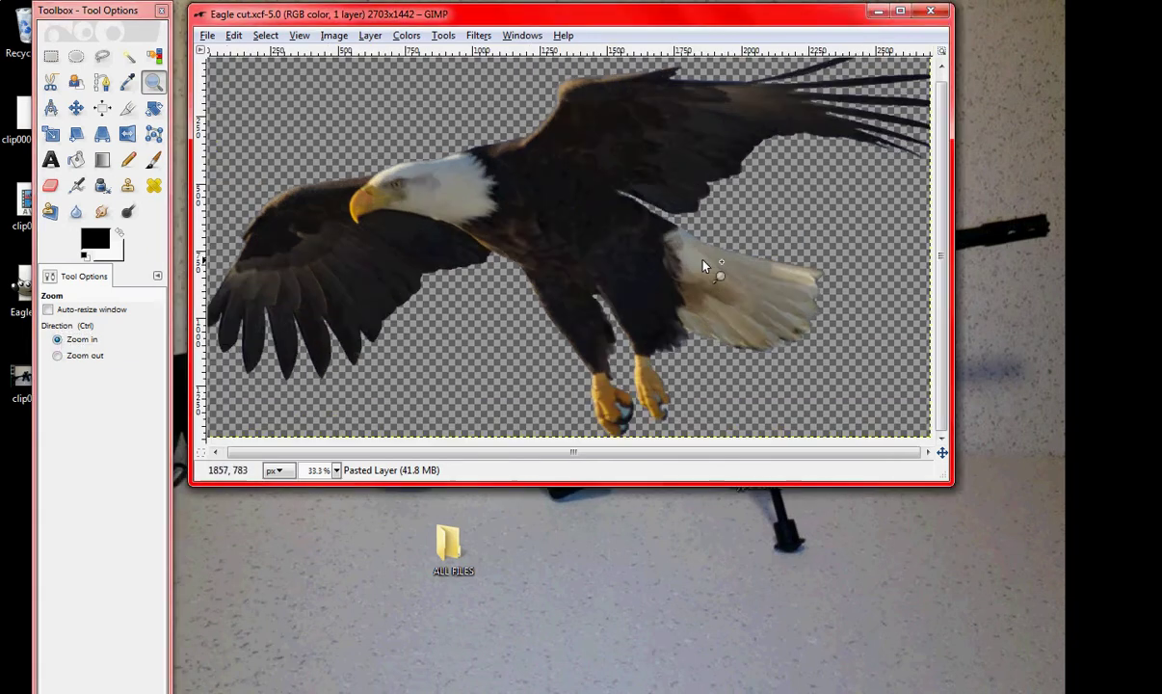
click(707, 266)
click(713, 265)
click(694, 246)
click(674, 226)
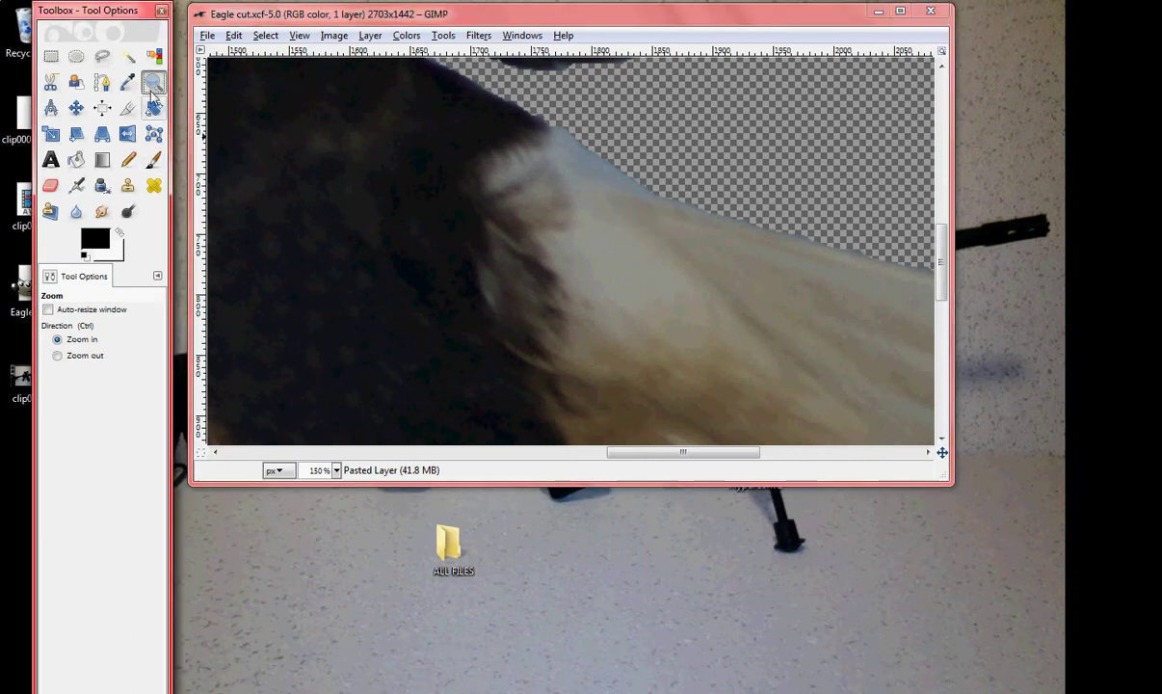
click(69, 355)
click(585, 336)
click(585, 337)
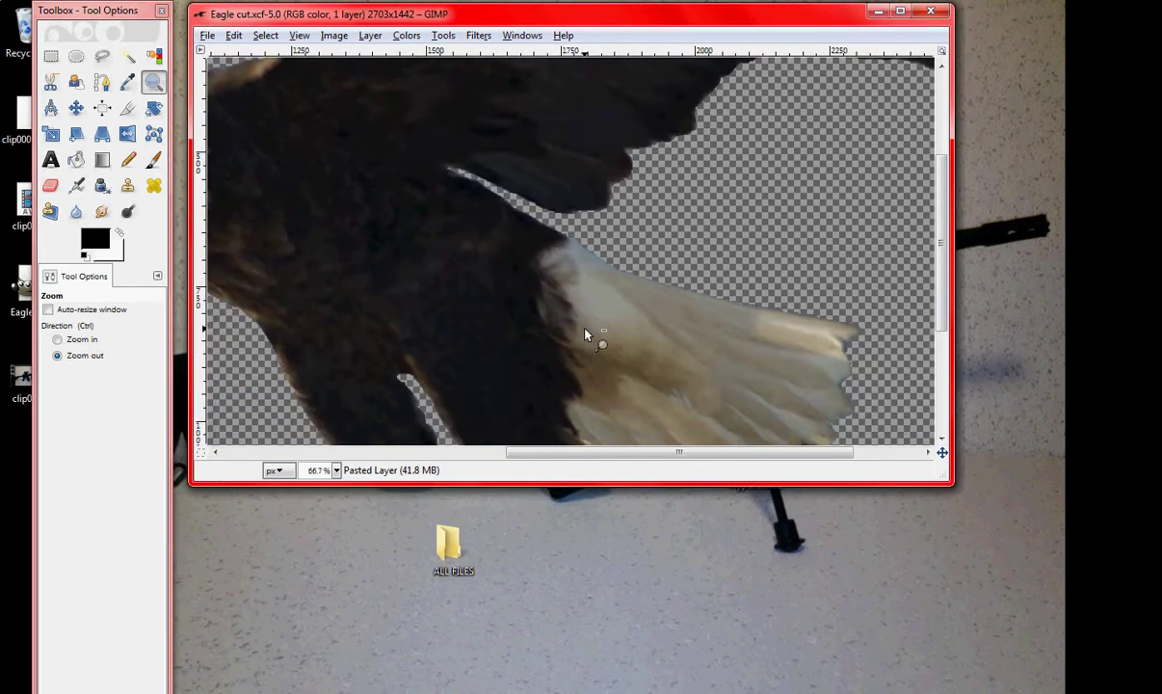
click(585, 336)
click(585, 336)
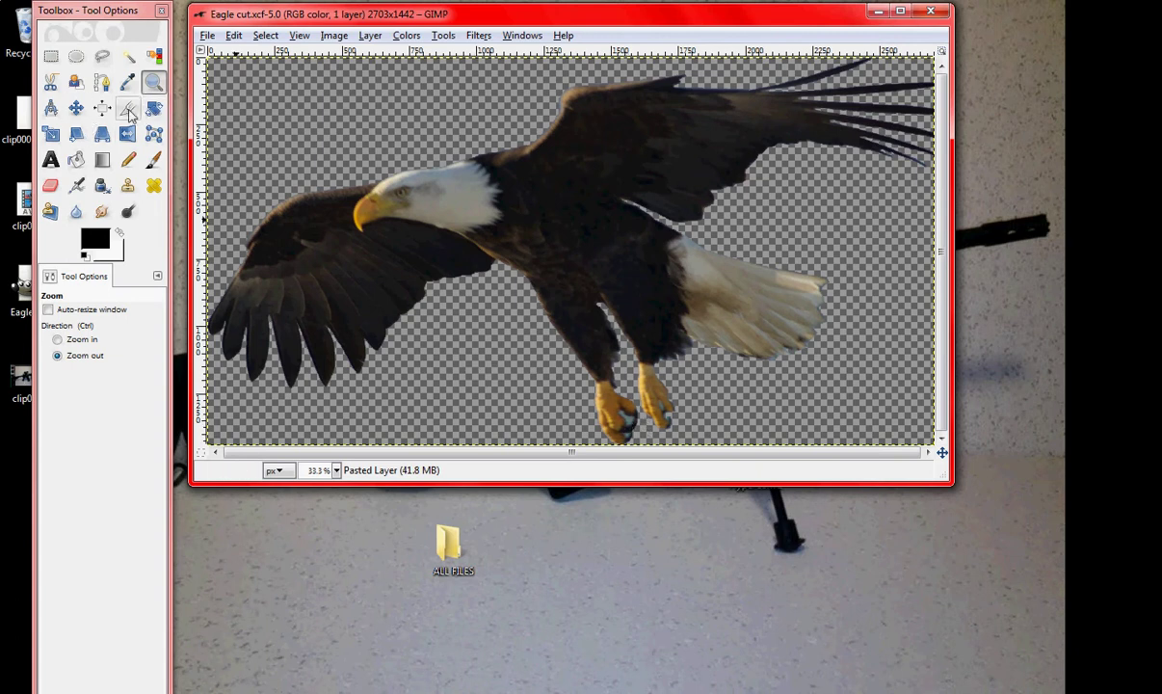
Step: Remove the pasted layer's alpha channel to fill the background white, and add an alpha channel back
click(129, 57)
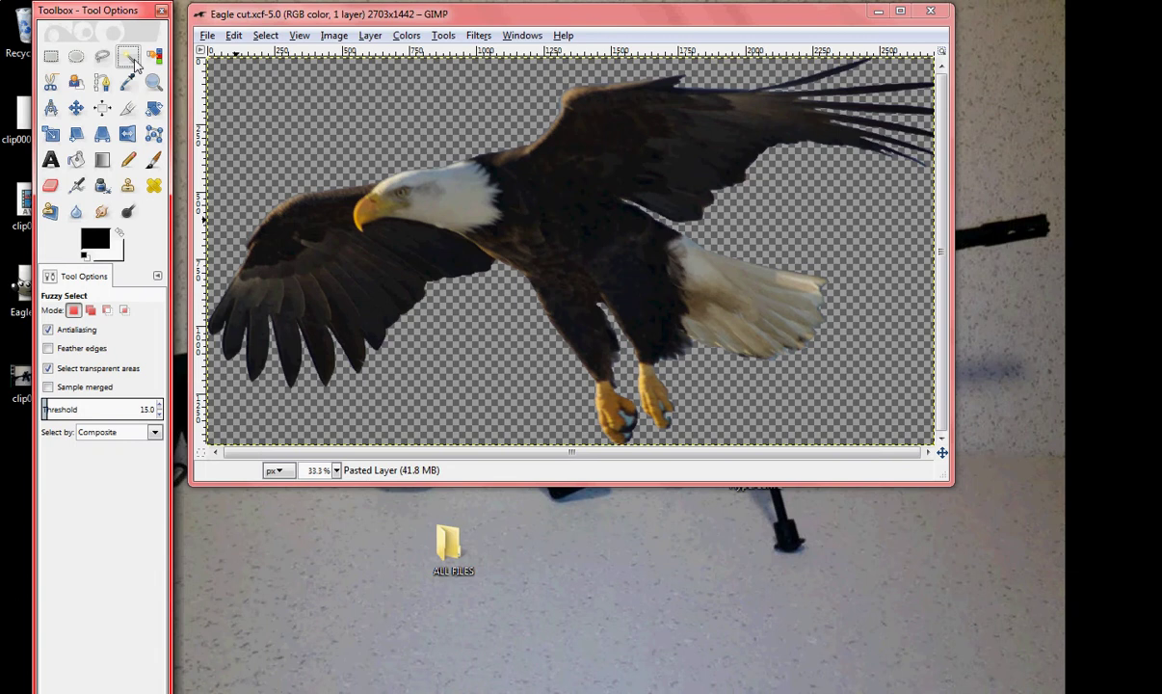
click(370, 35)
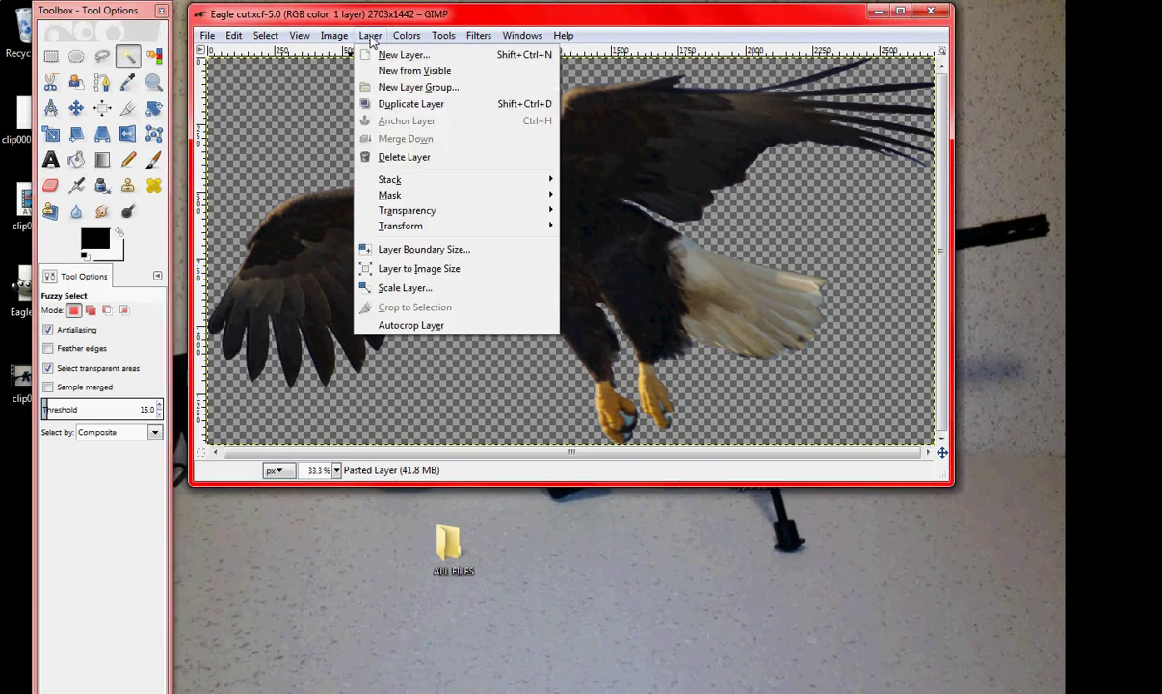
mouse_move(420, 214)
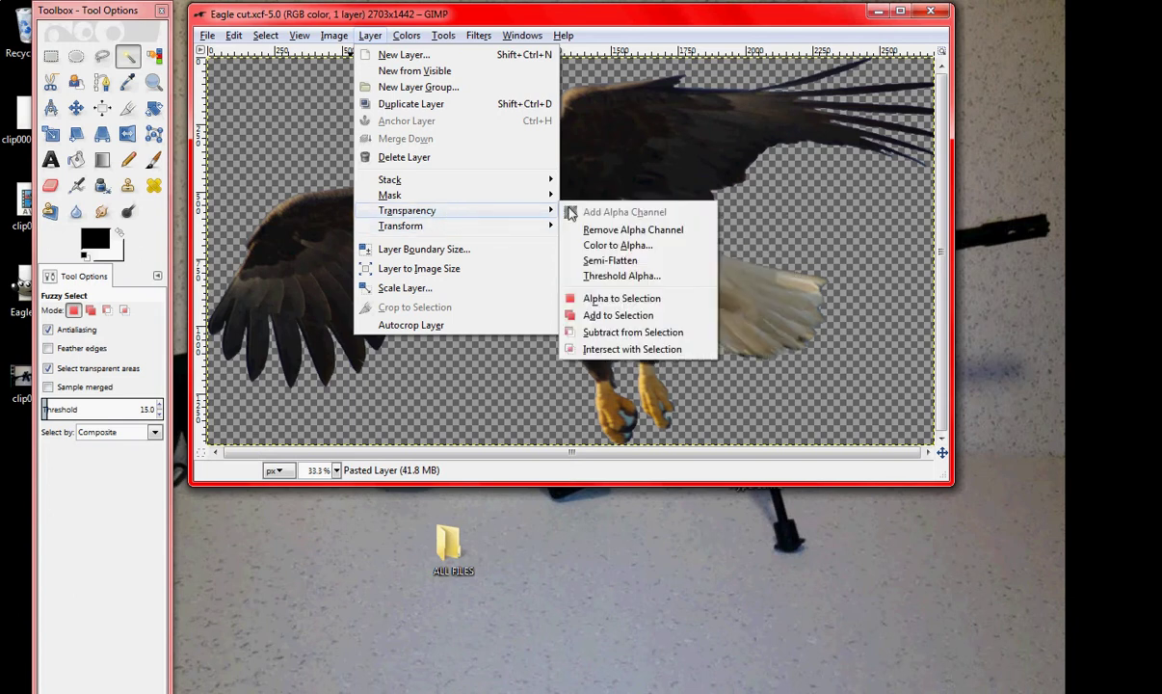
click(645, 232)
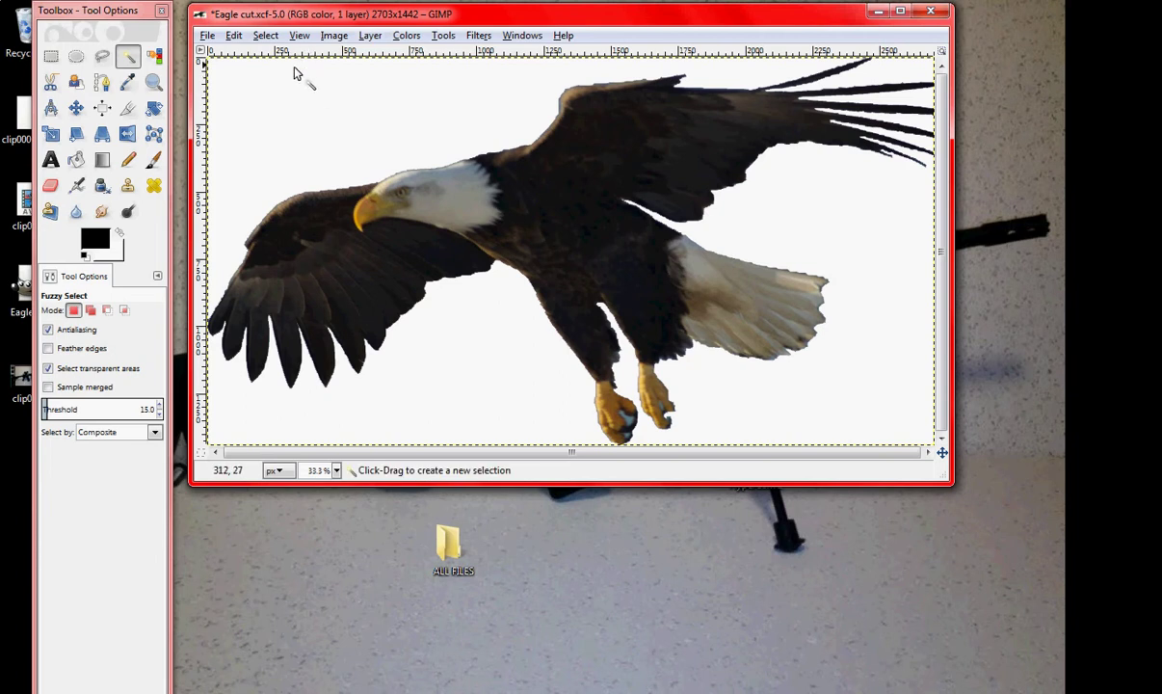
click(370, 38)
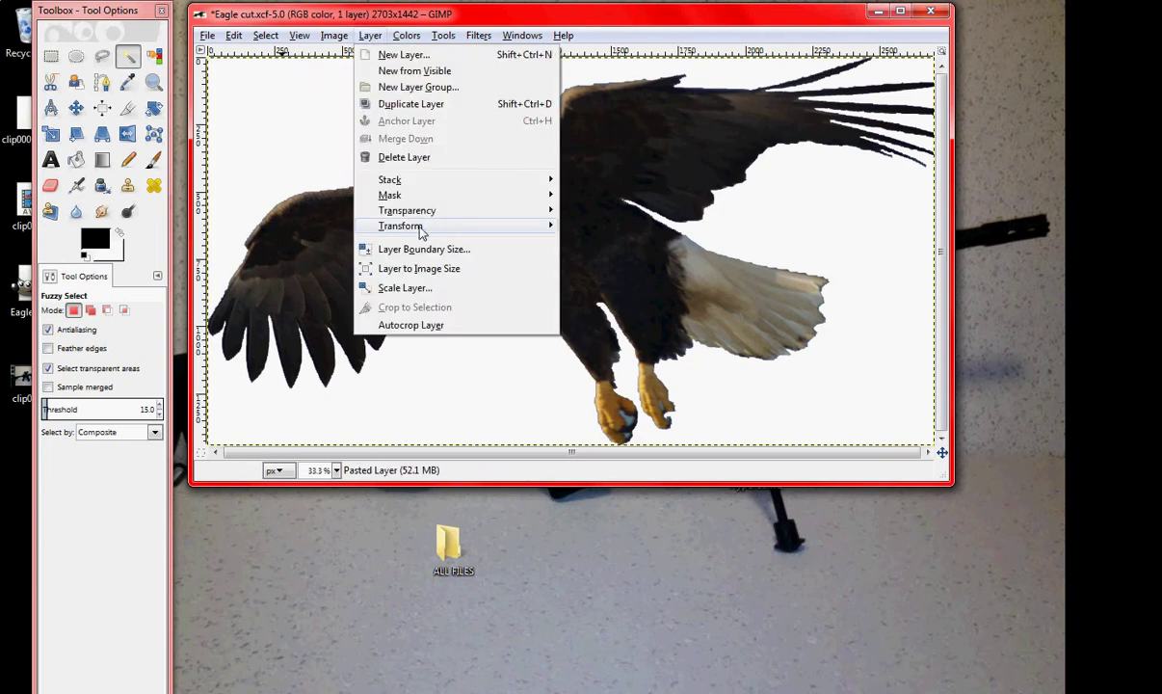
mouse_move(430, 230)
mouse_move(453, 210)
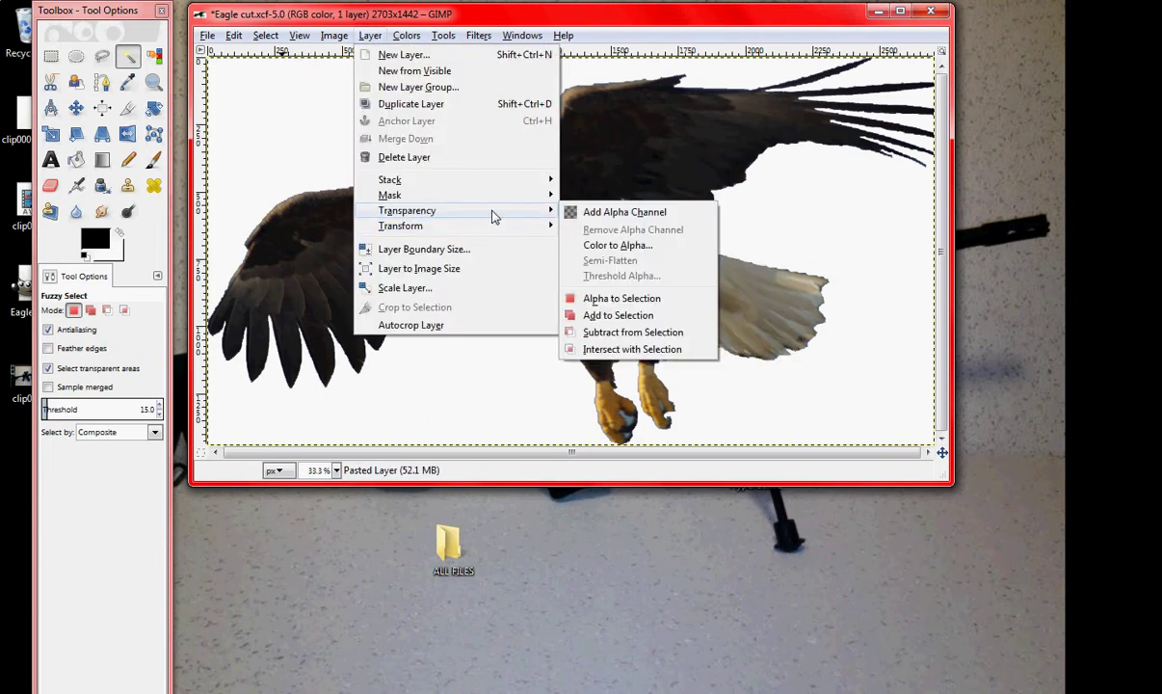
click(593, 213)
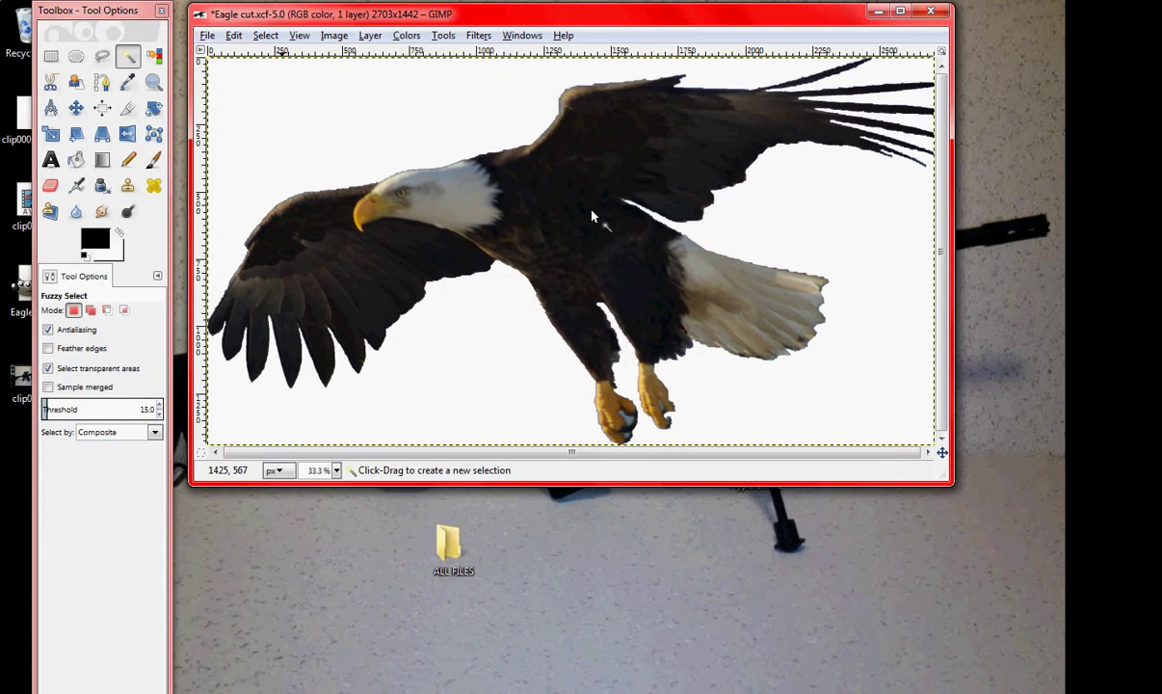
Step: Fuzzy-select the large blue background patch inside the left foot's talons at 100% zoom and delete it
click(130, 60)
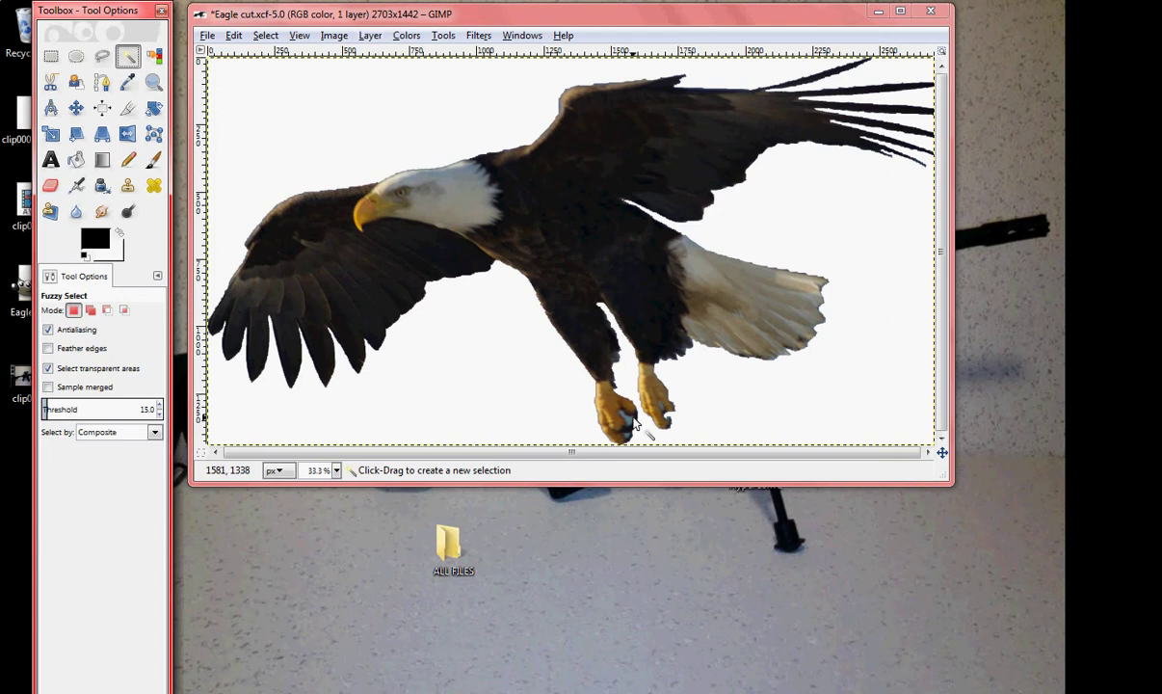
click(153, 82)
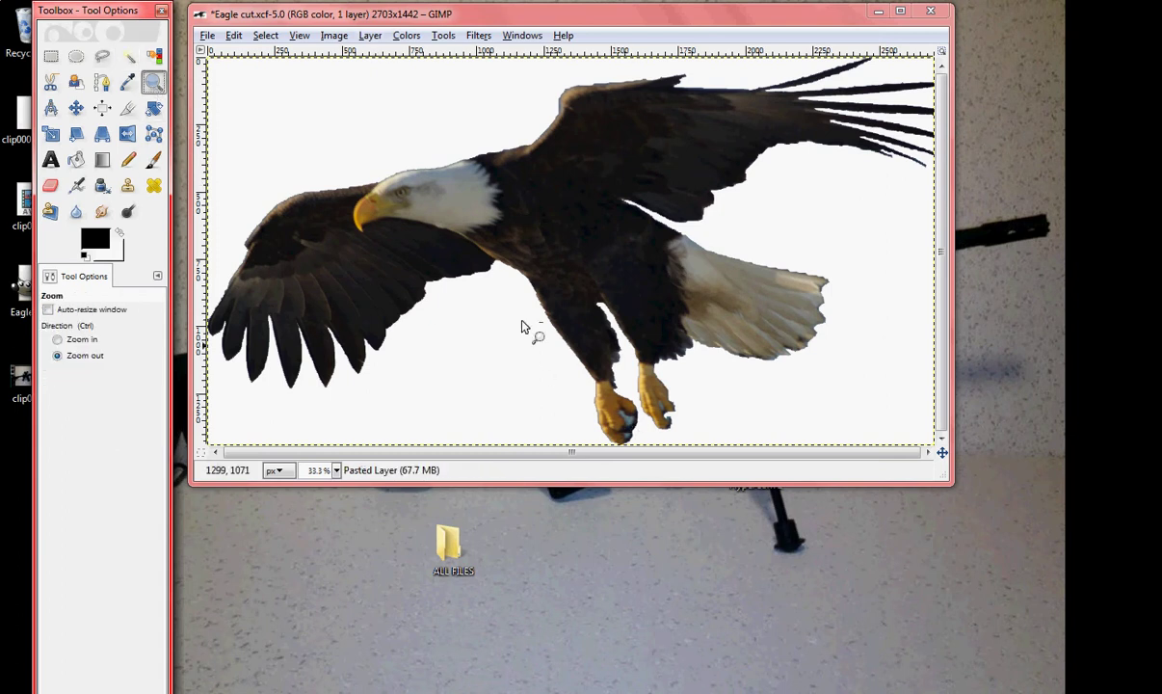
ctrl+click(637, 421)
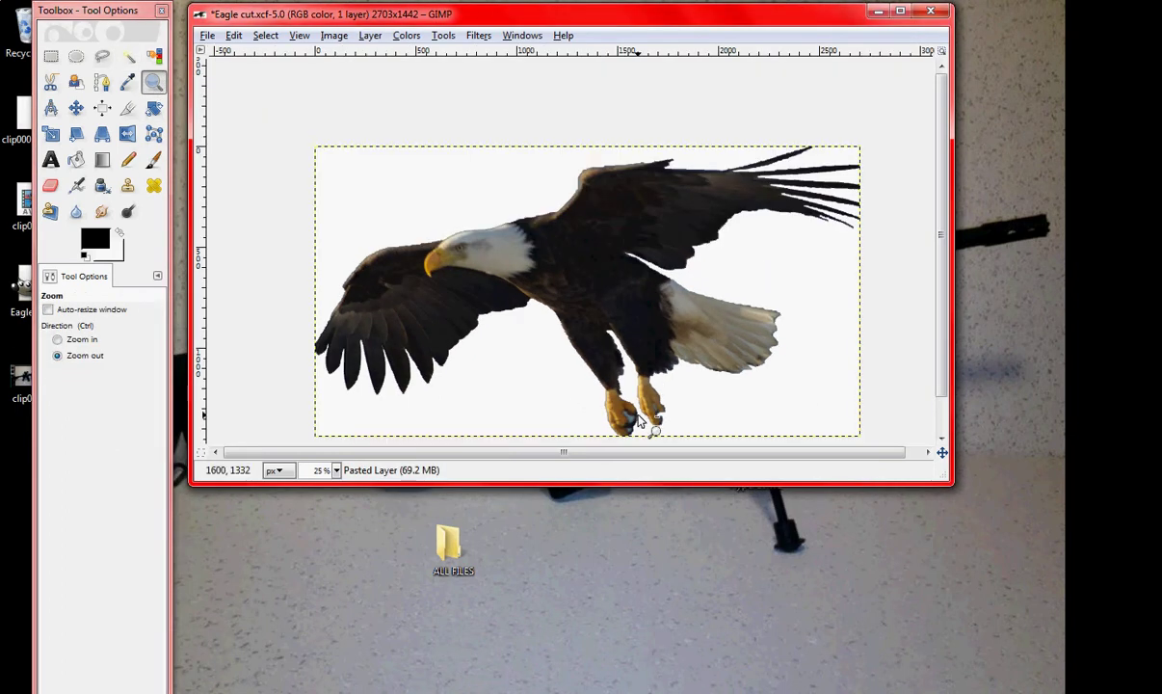
click(58, 339)
click(627, 409)
click(636, 397)
click(636, 397)
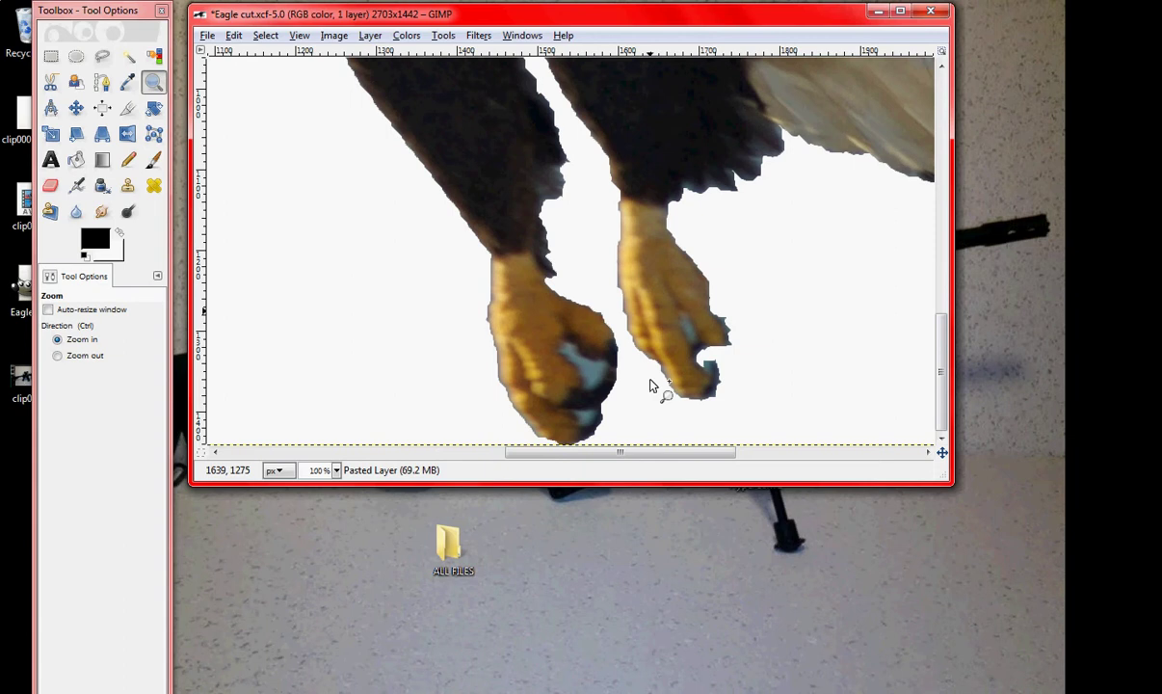
click(129, 56)
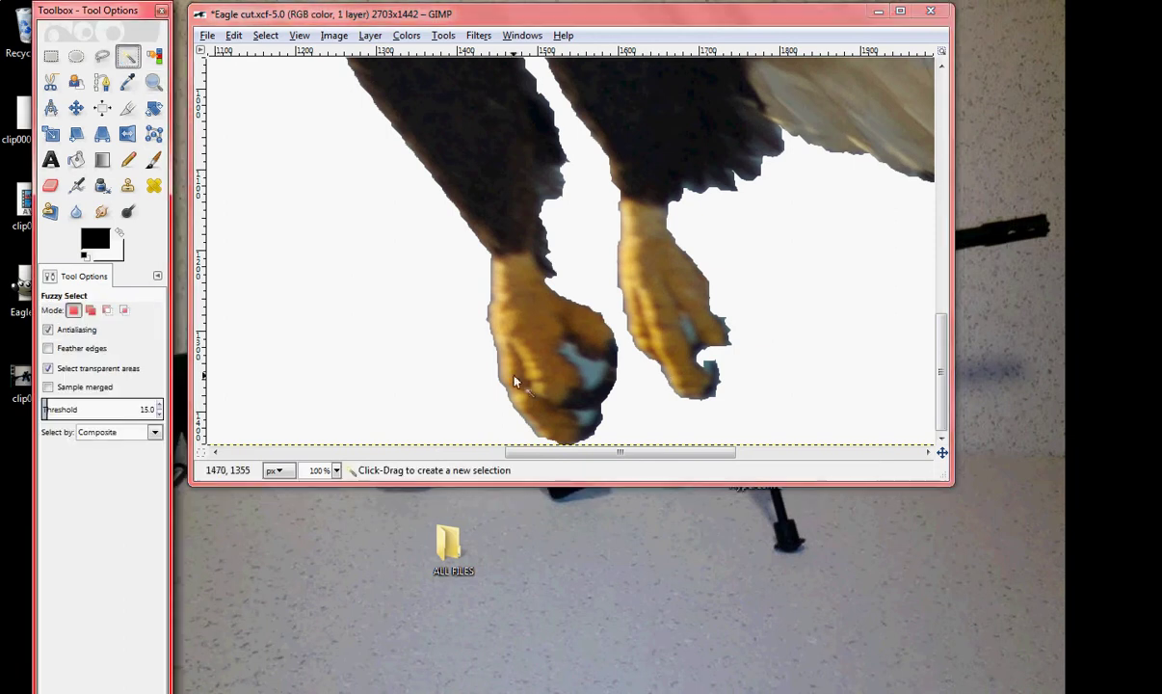
click(593, 378)
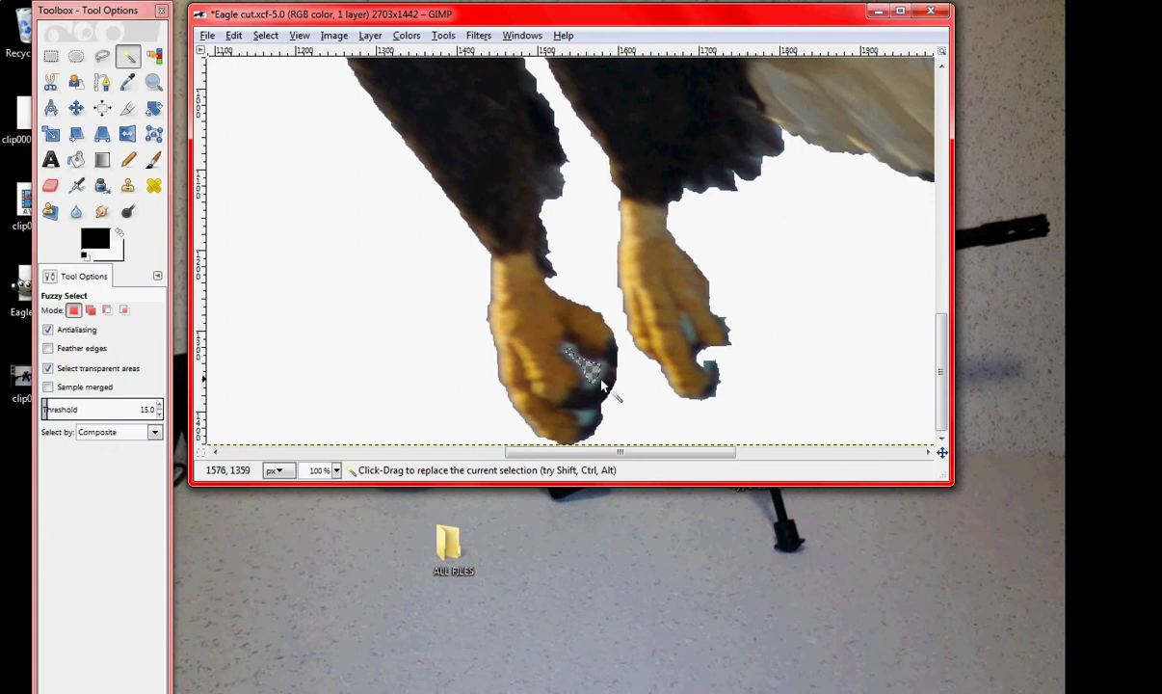
Step: Fuzzy-select and delete the blue remnants in the left foot's lower gap and around the right foot's talons
click(585, 419)
click(689, 339)
drag(711, 371, 730, 379)
click(724, 345)
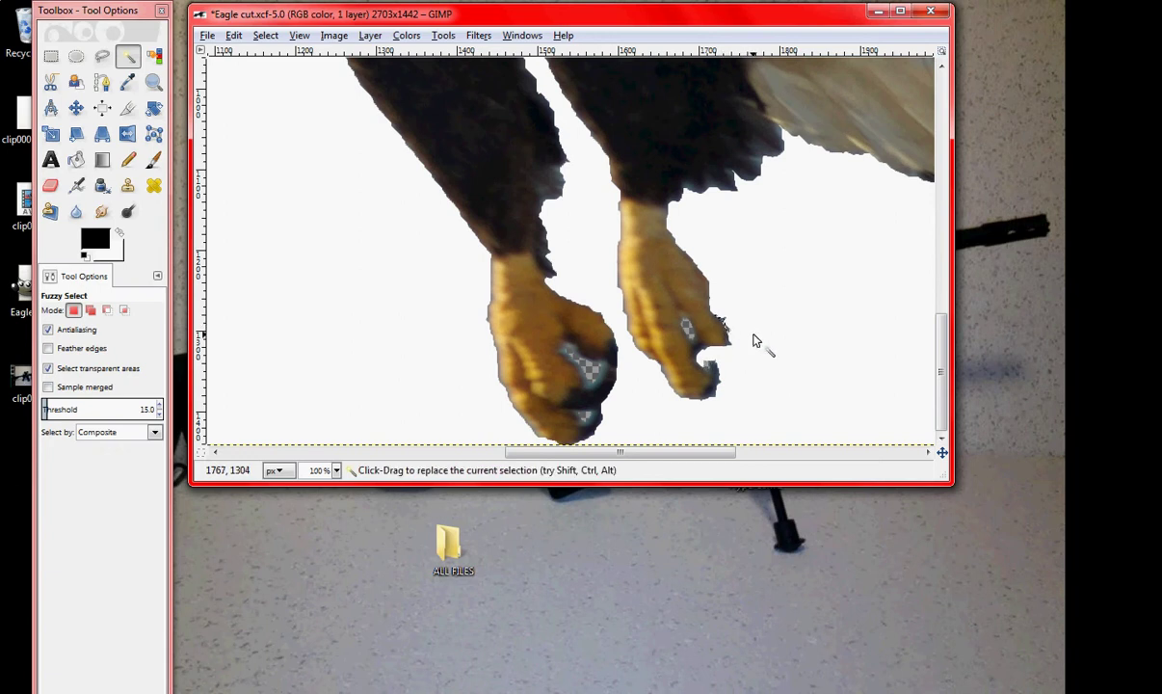
Step: Clear the leftover background in the left foot's two talon gaps with Fuzzy Select
drag(586, 414, 597, 424)
click(588, 370)
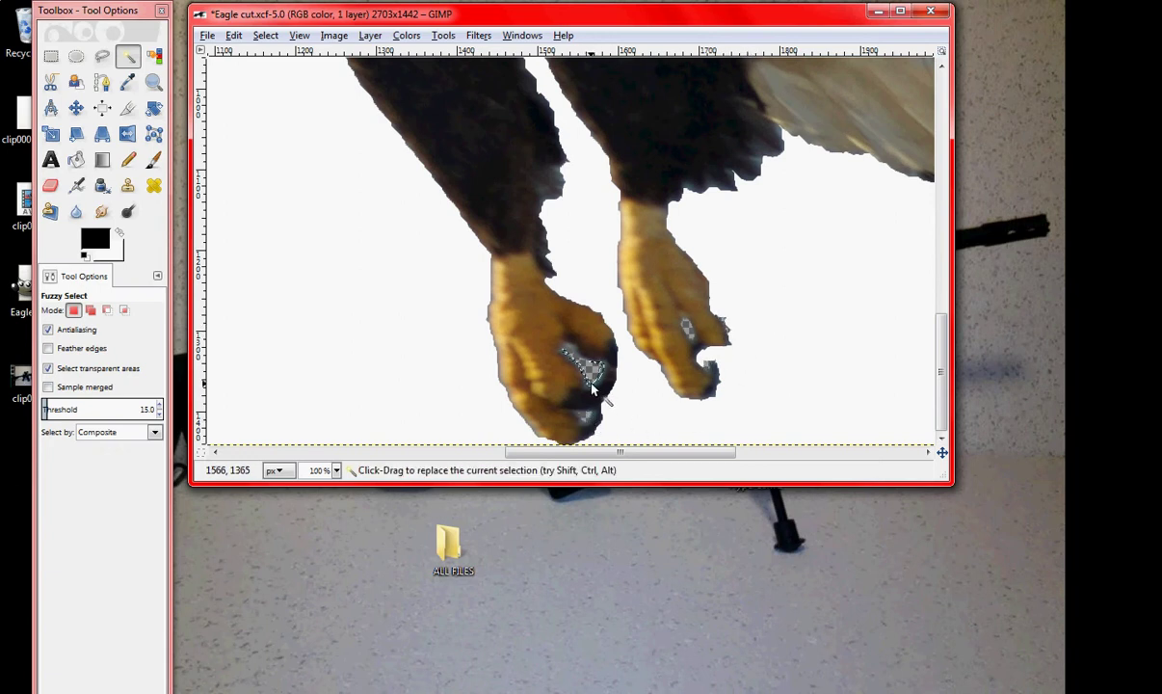
key(Delete)
click(588, 418)
key(Delete)
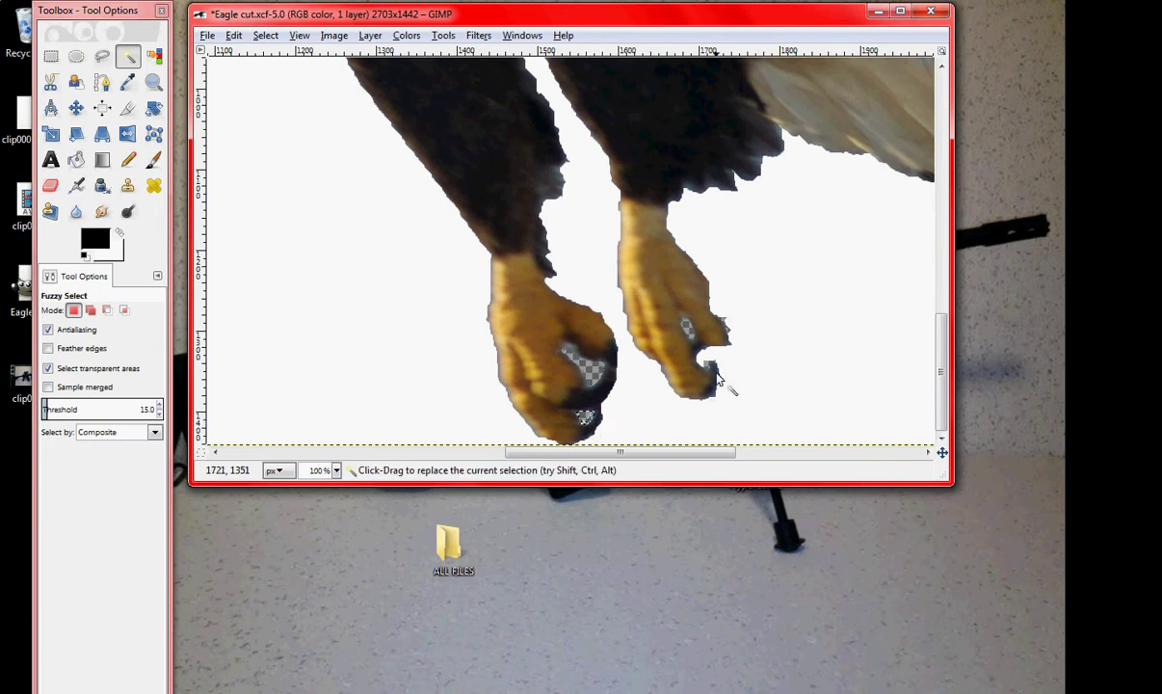
Step: Remove the layer's alpha channel again so the cleared gaps in the feet fill with white
scroll(776, 342, up, 2)
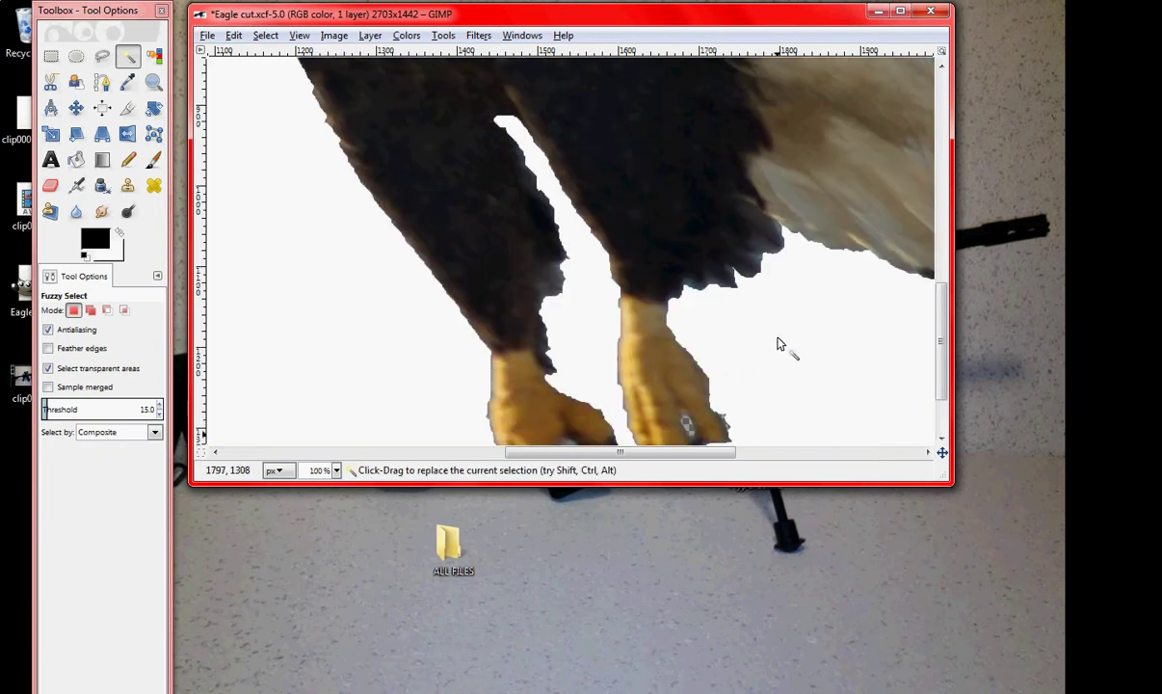
scroll(780, 346, down, 2)
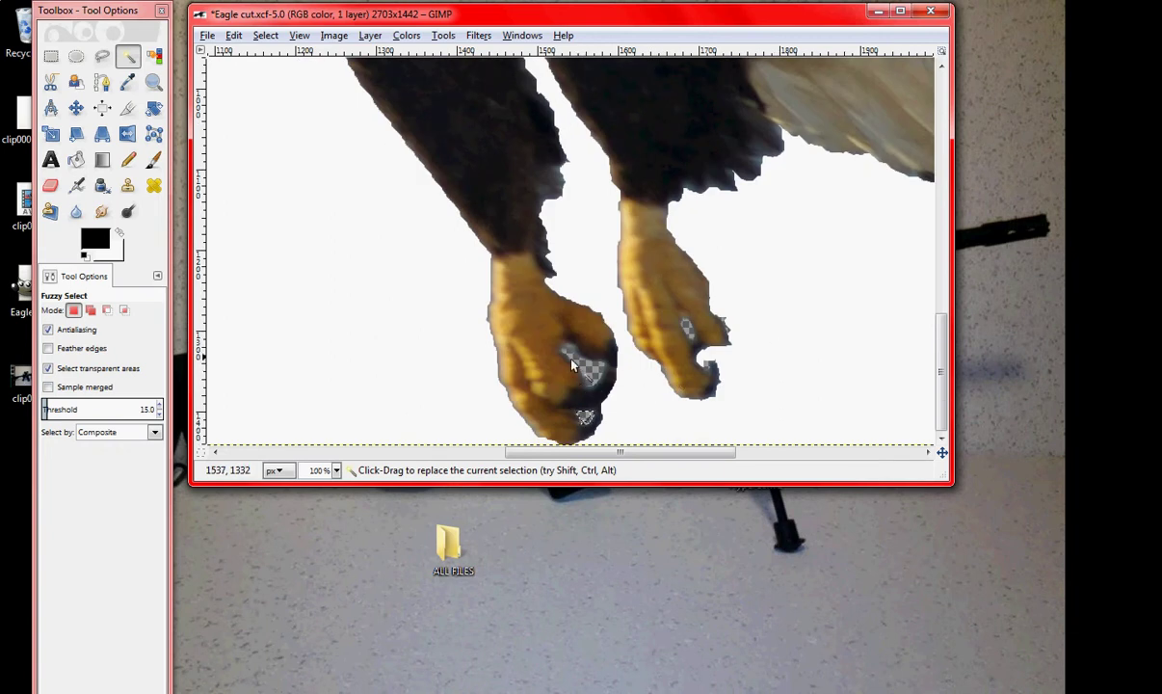
click(372, 36)
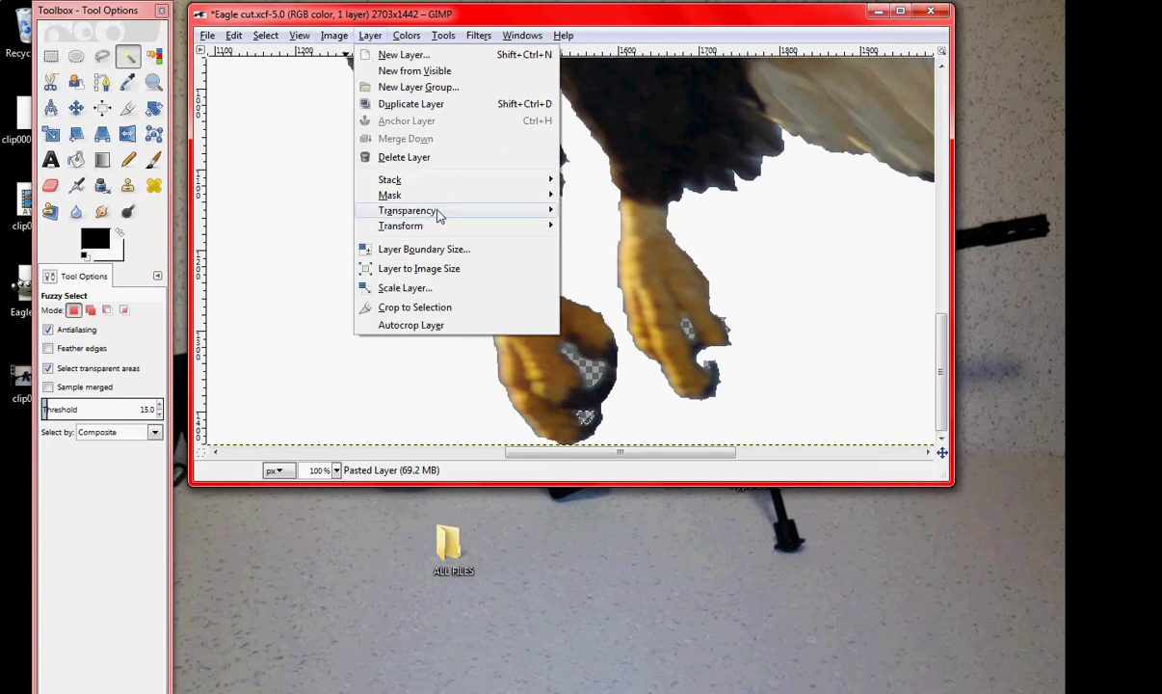
mouse_move(434, 212)
click(607, 230)
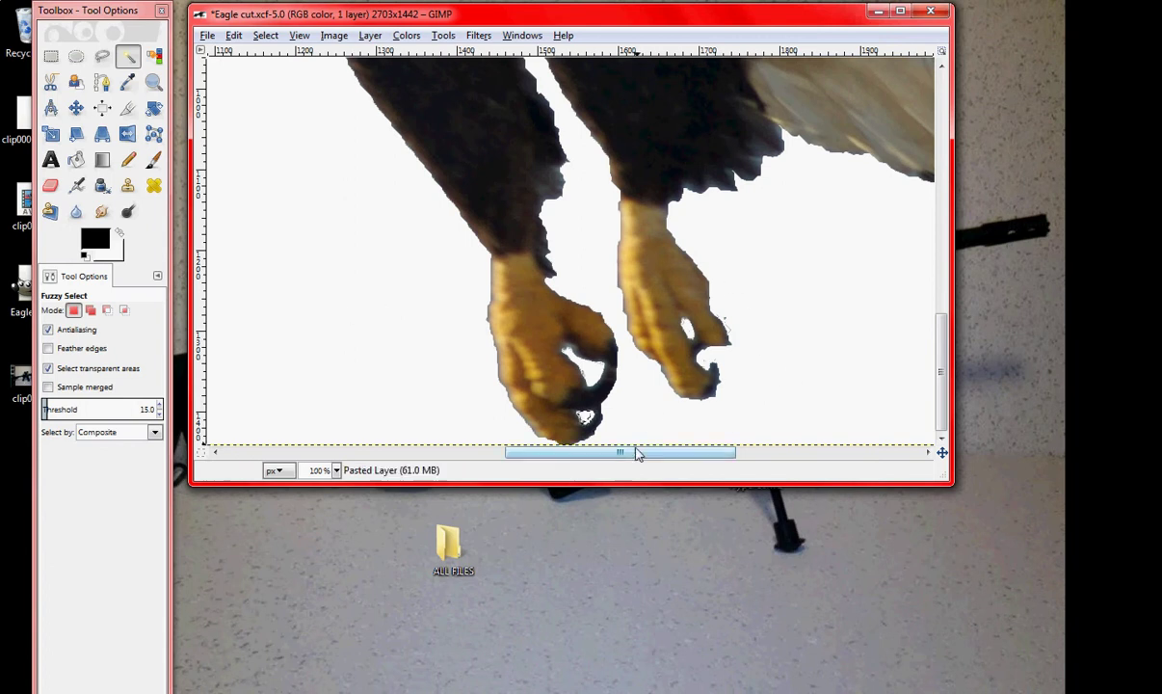
mouse_move(635, 453)
mouse_down()
mouse_move(718, 455)
mouse_move(628, 454)
mouse_move(653, 447)
mouse_up()
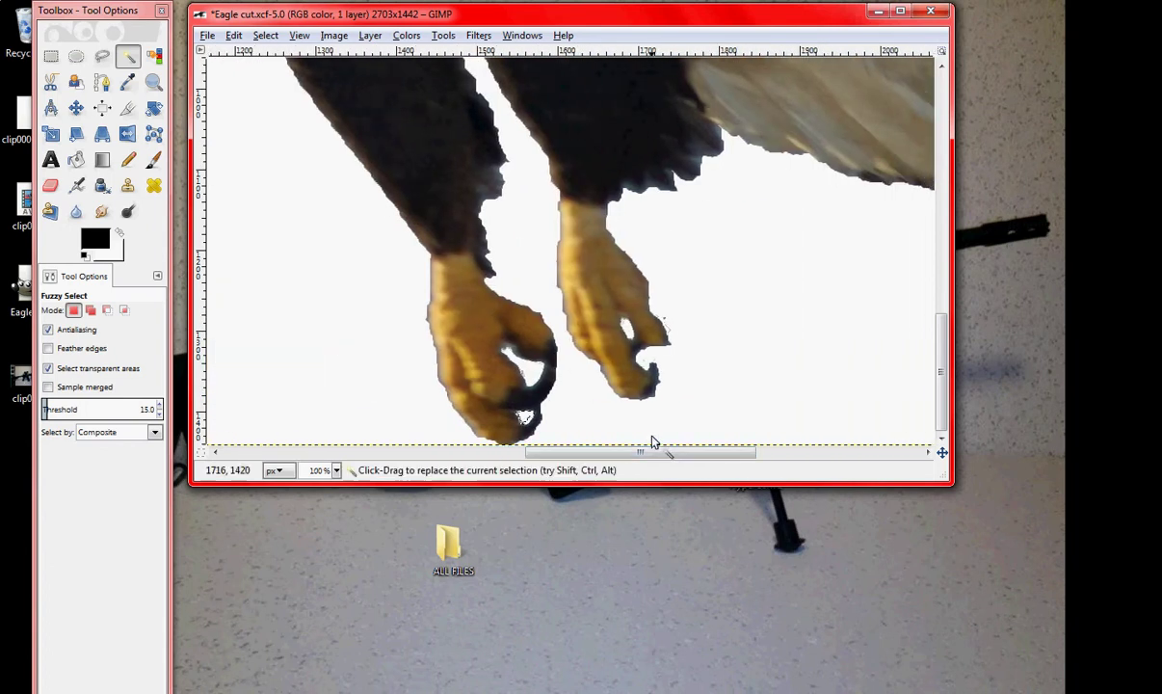
Step: Save the cleaned eagle image to its existing Eagle cut.xcf file and close the image
scroll(693, 371, up, 2)
scroll(692, 371, down, 2)
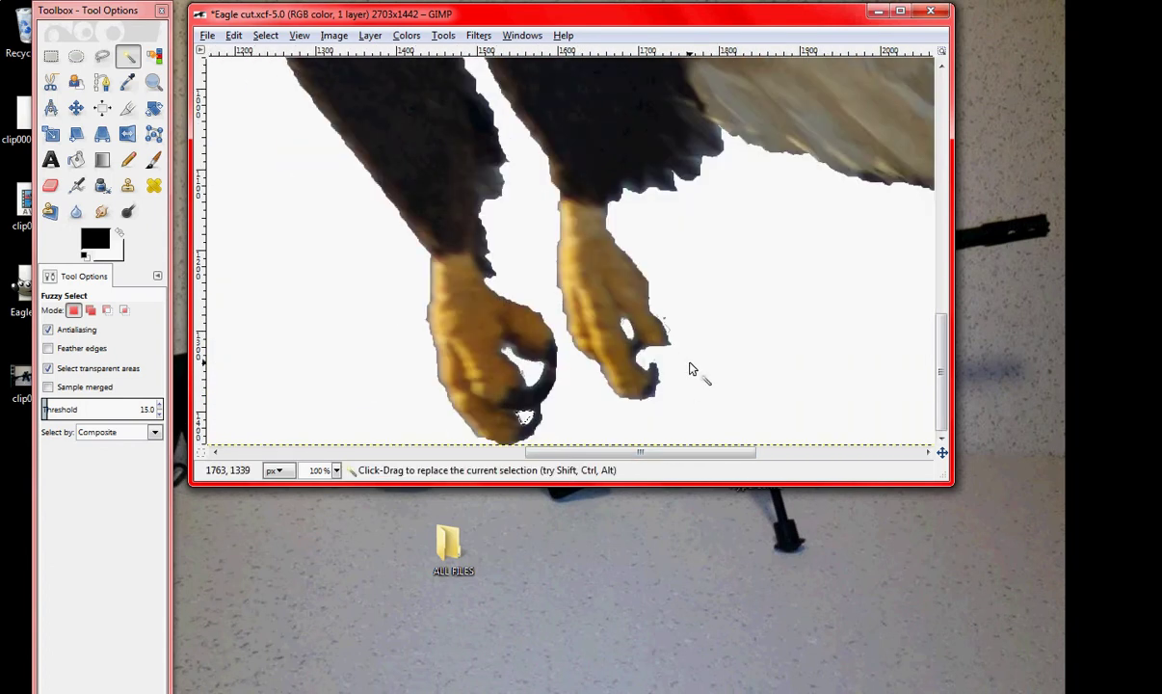
click(207, 35)
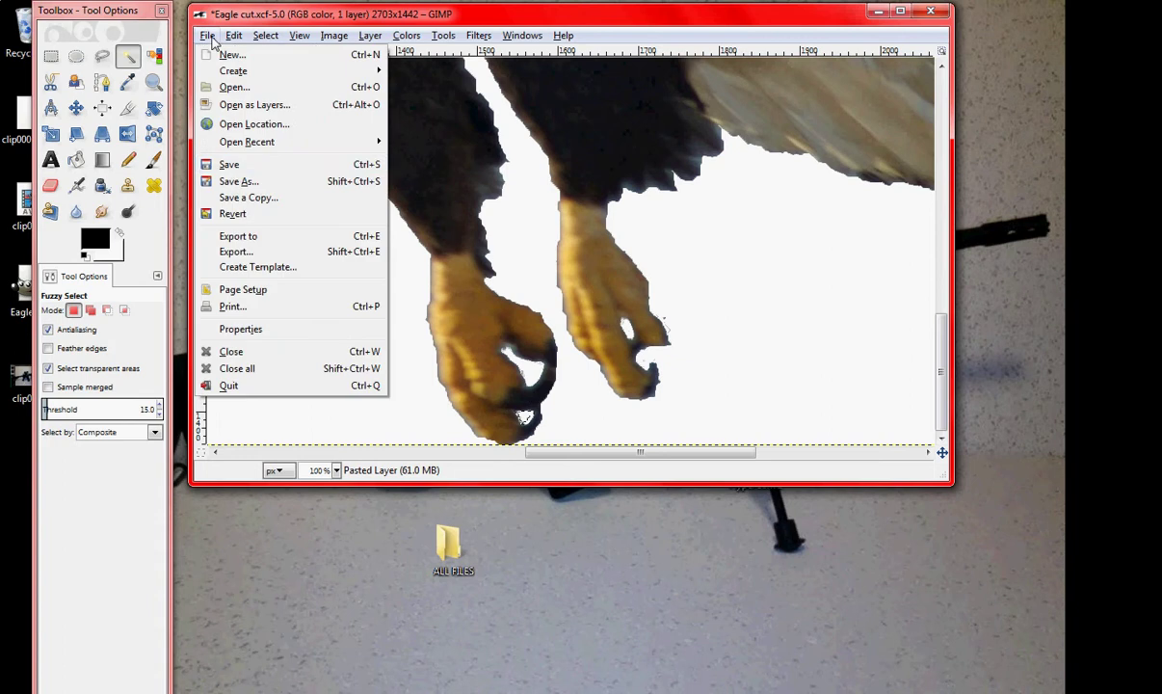
click(231, 169)
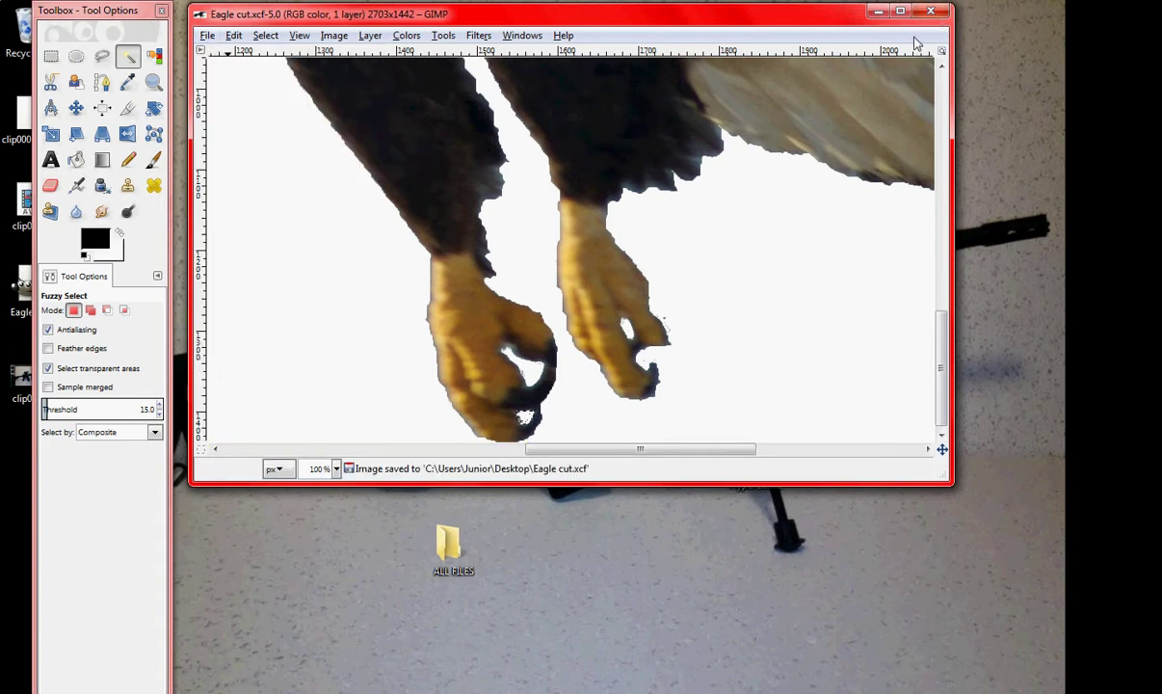
click(930, 11)
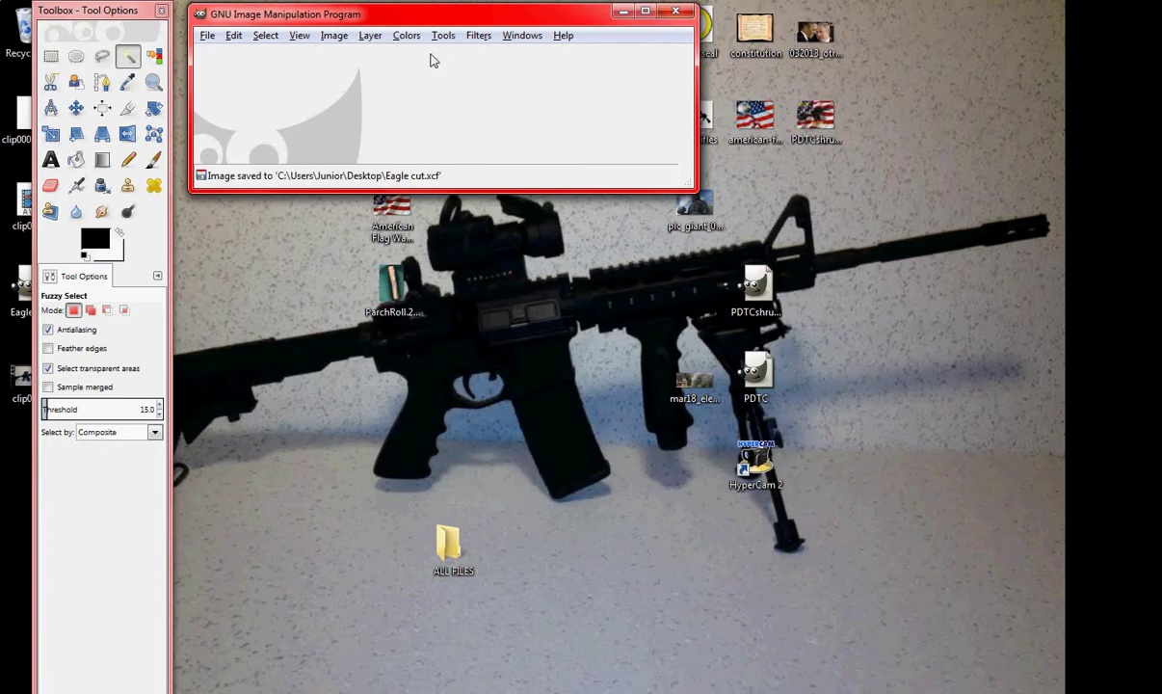
Step: Rearrange the toolbox and the empty image window so that they do not overlap
drag(444, 20, 547, 429)
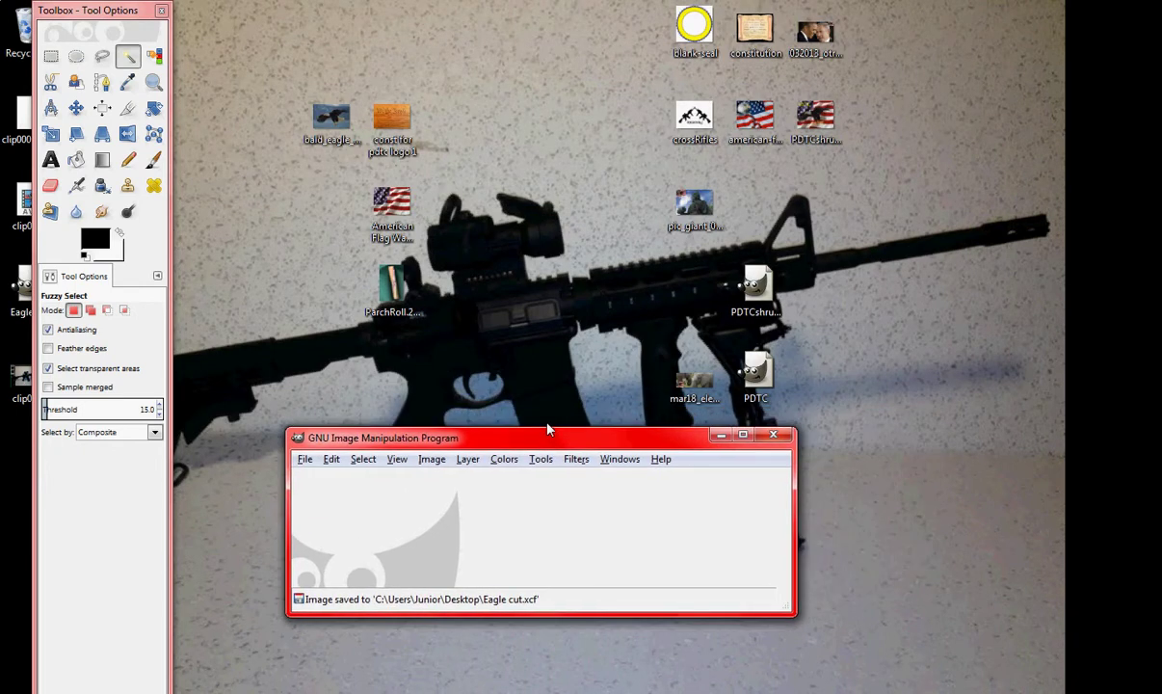
mouse_move(81, 8)
mouse_down()
mouse_move(258, 54)
mouse_move(216, 21)
mouse_move(66, 17)
mouse_up()
drag(535, 429, 286, 51)
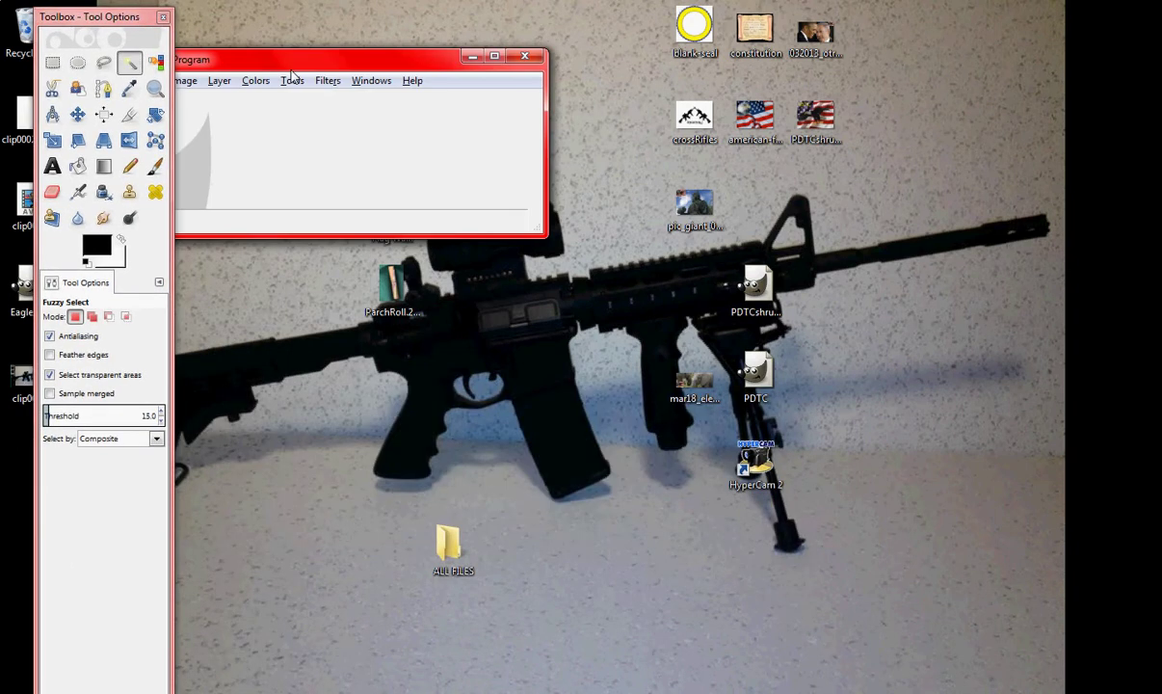
drag(289, 69, 752, 84)
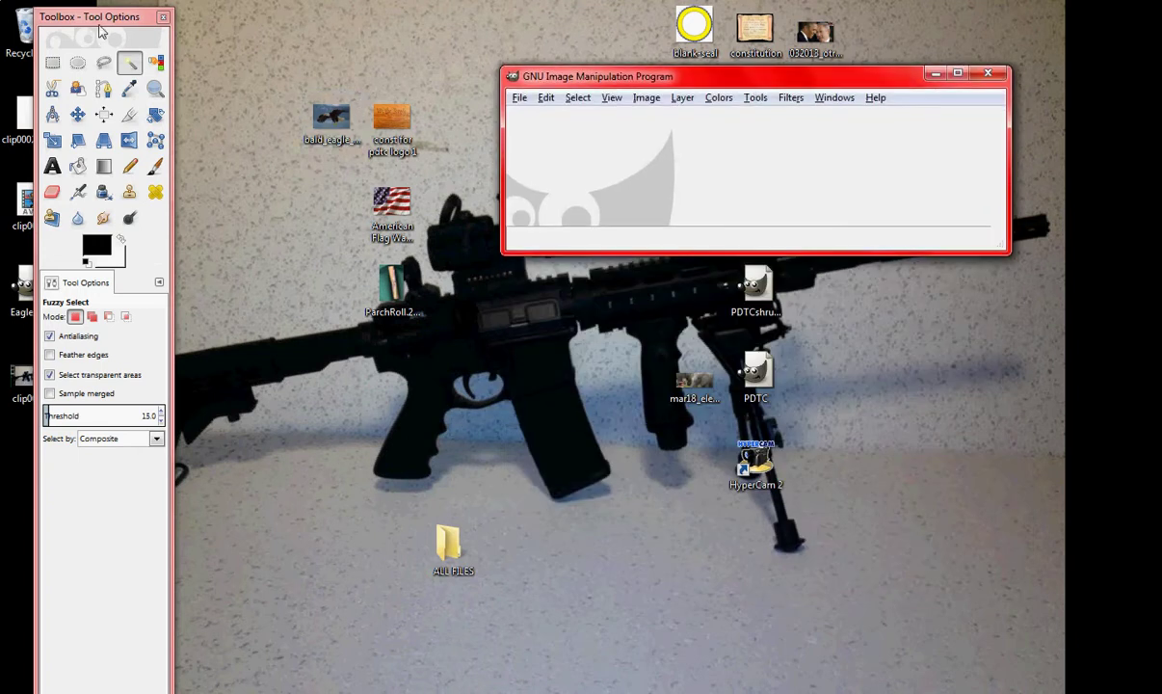
mouse_move(100, 18)
mouse_down()
mouse_move(282, 12)
mouse_move(87, 11)
mouse_up()
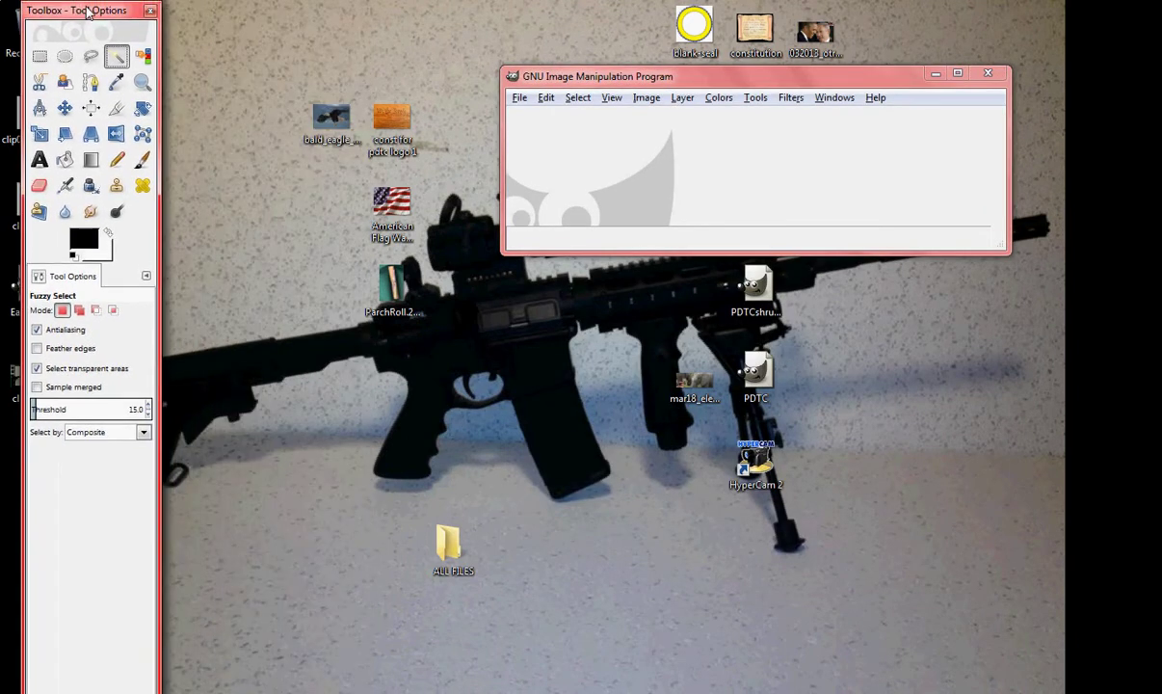
drag(621, 88, 594, 86)
Step: Start opening an image and choose Eagle cut.xcf from the Desktop folder
click(309, 85)
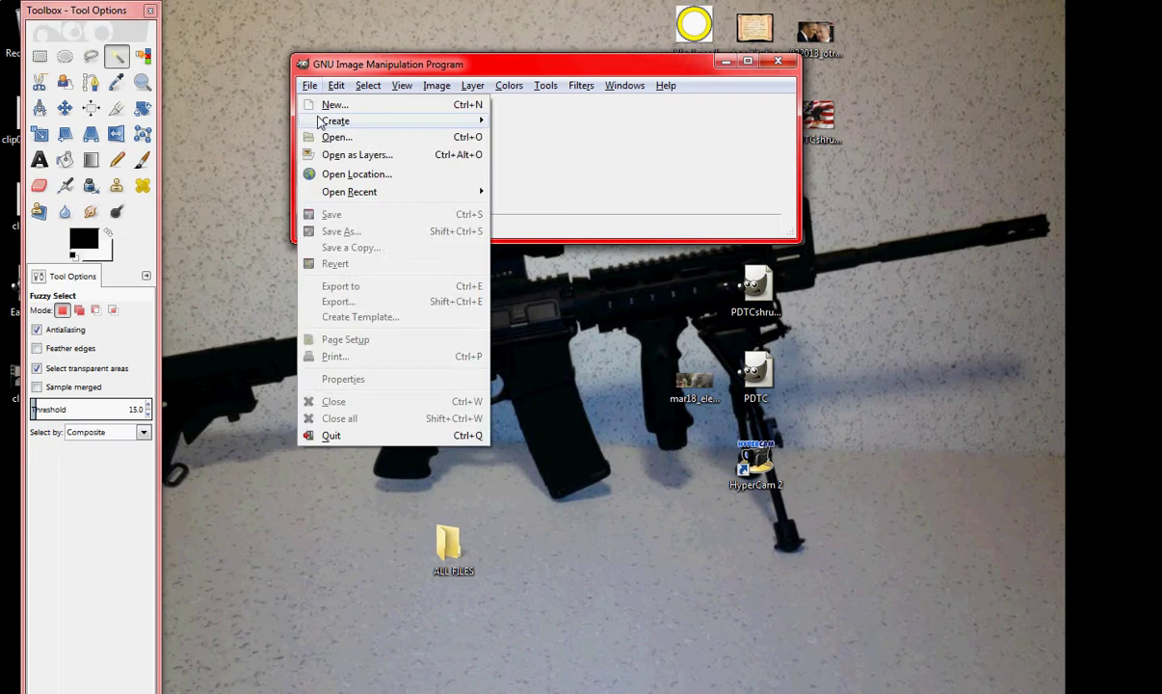
click(337, 140)
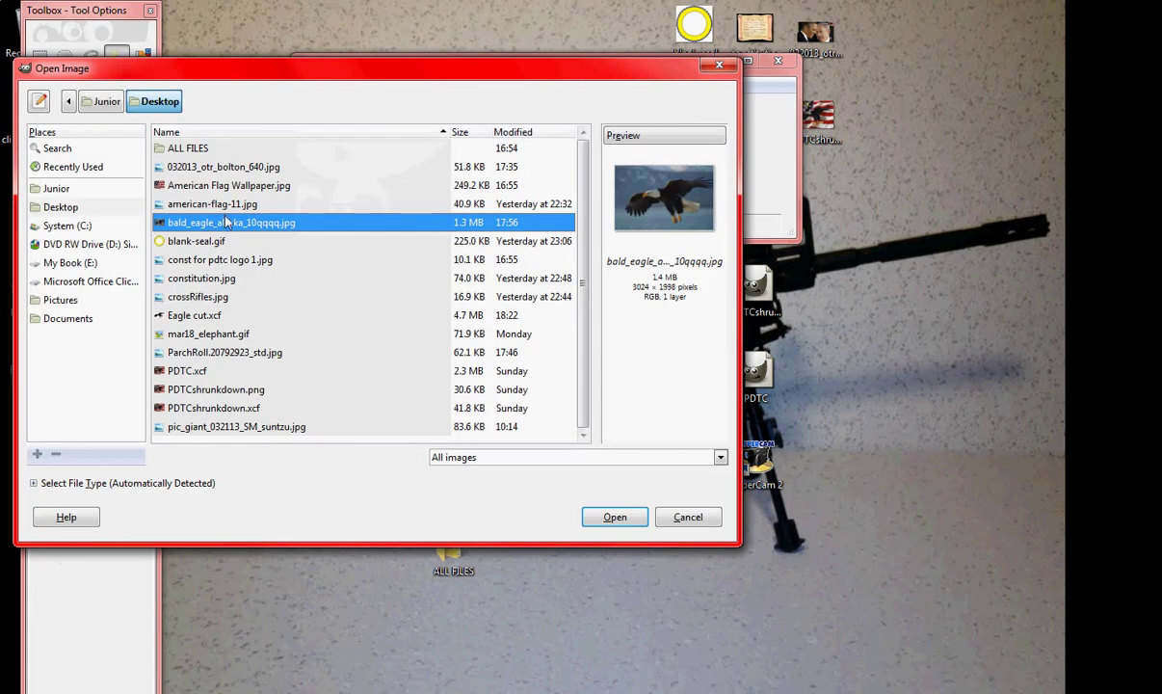
click(203, 318)
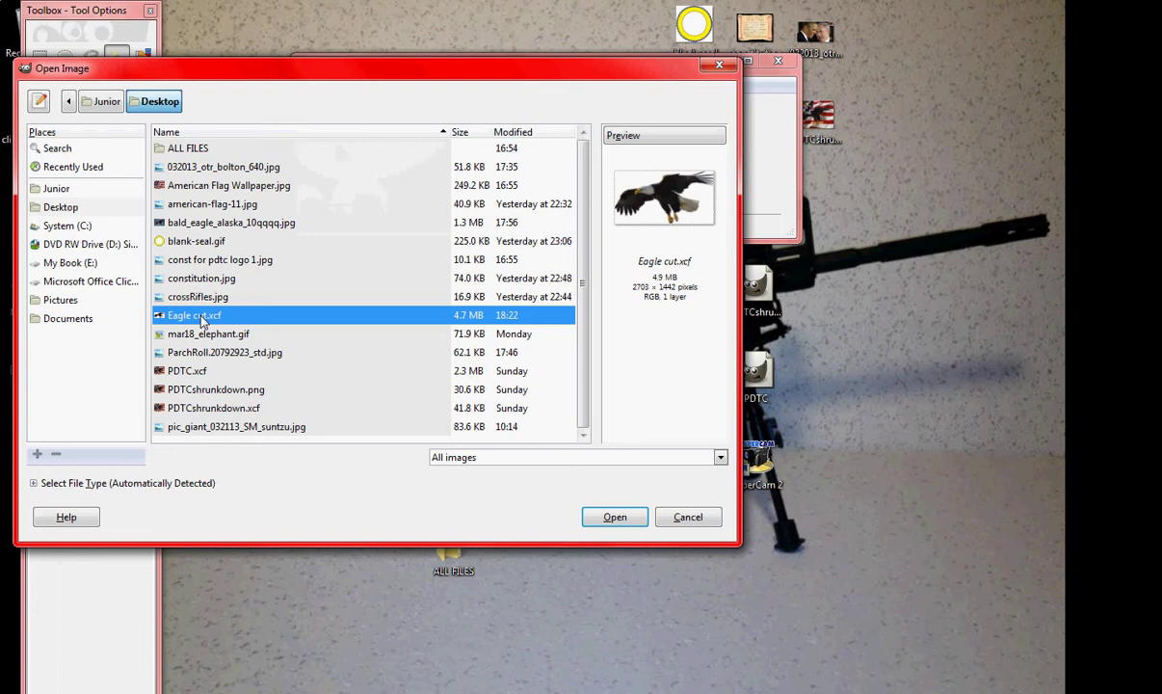
drag(202, 321, 448, 628)
right_click(198, 314)
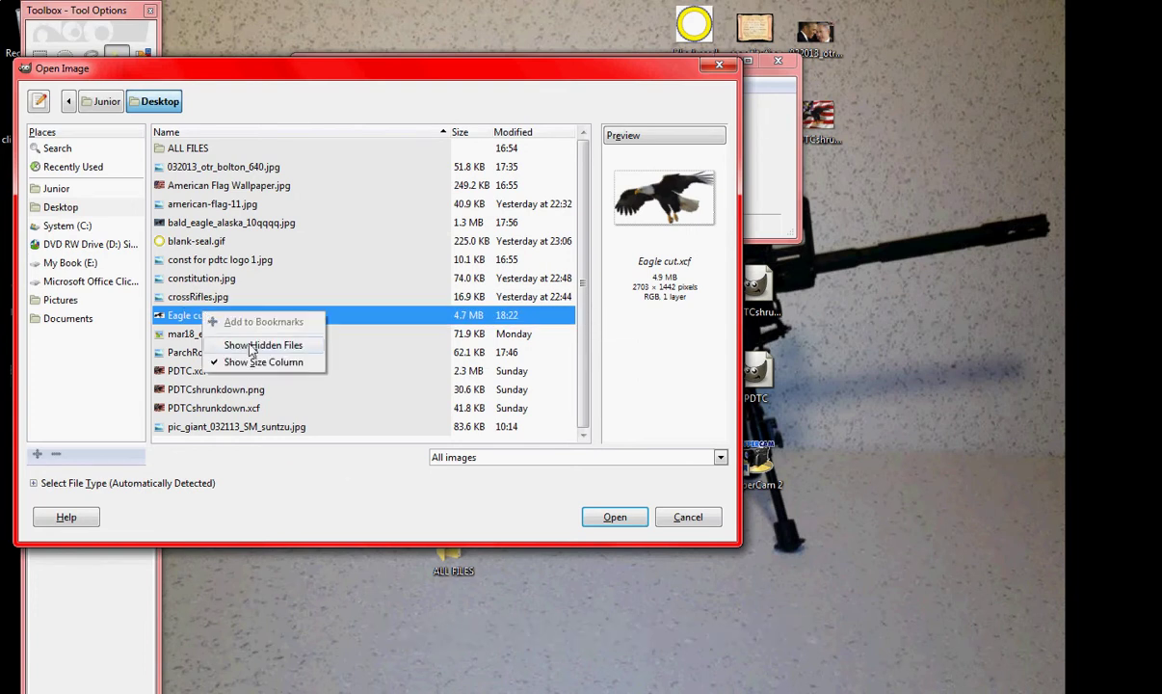
click(174, 321)
click(60, 207)
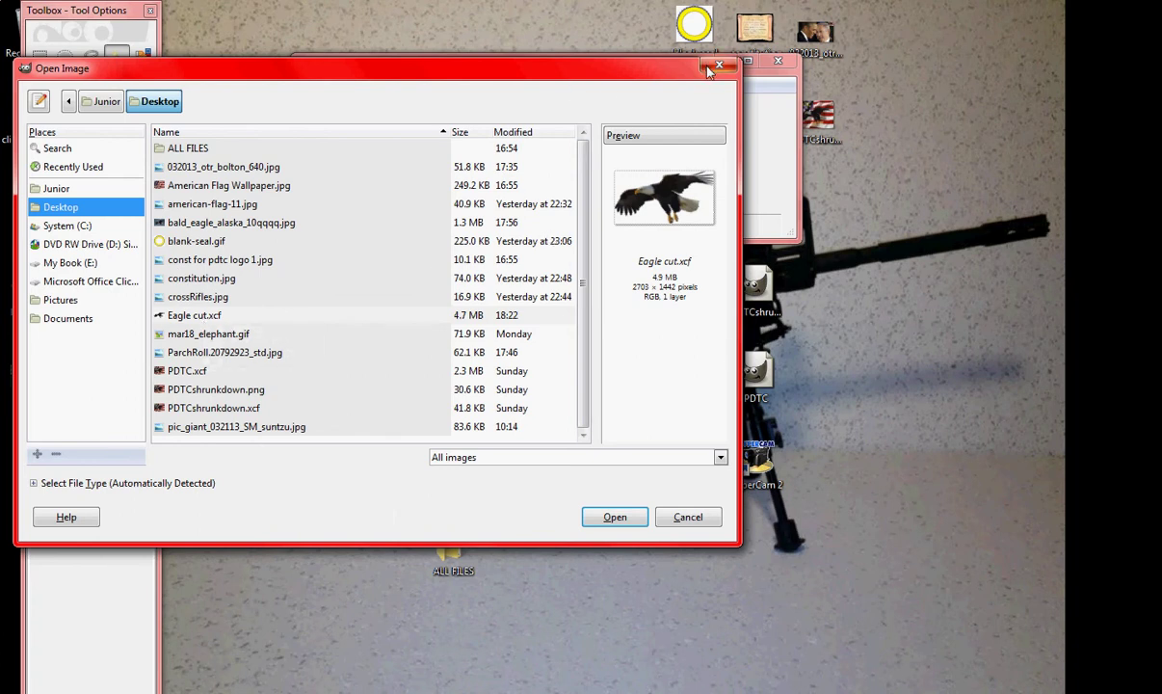
Step: Open Eagle cut.xcf from the Desktop and cut its entire contents to the clipboard
click(199, 320)
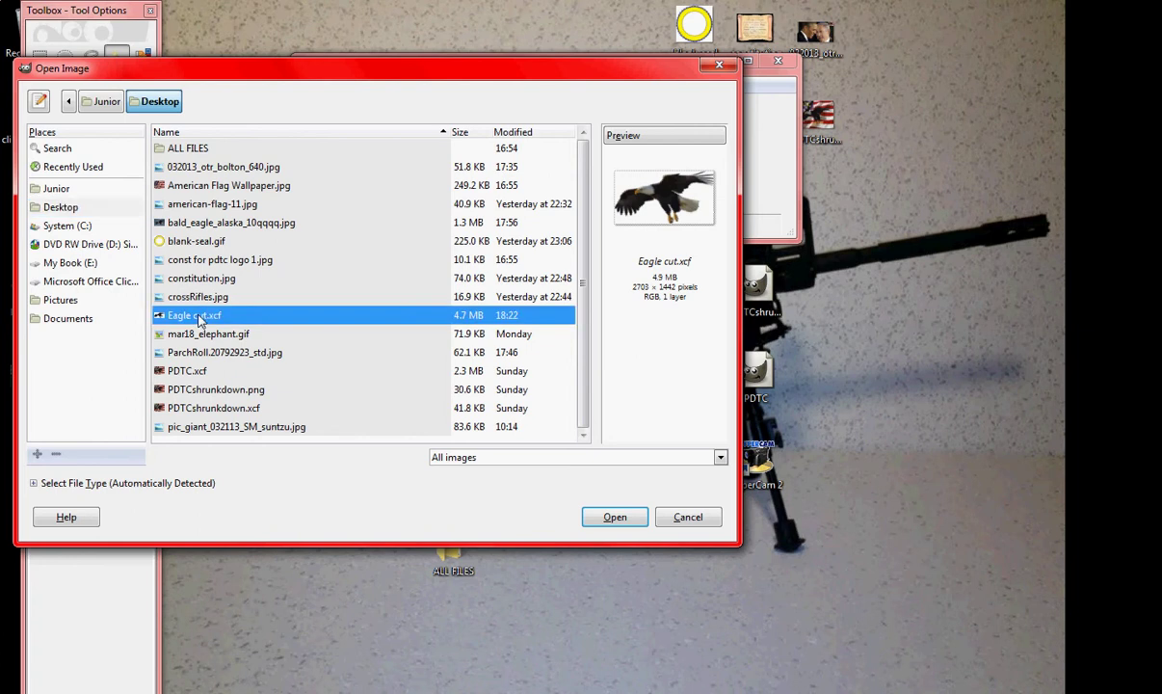
click(615, 517)
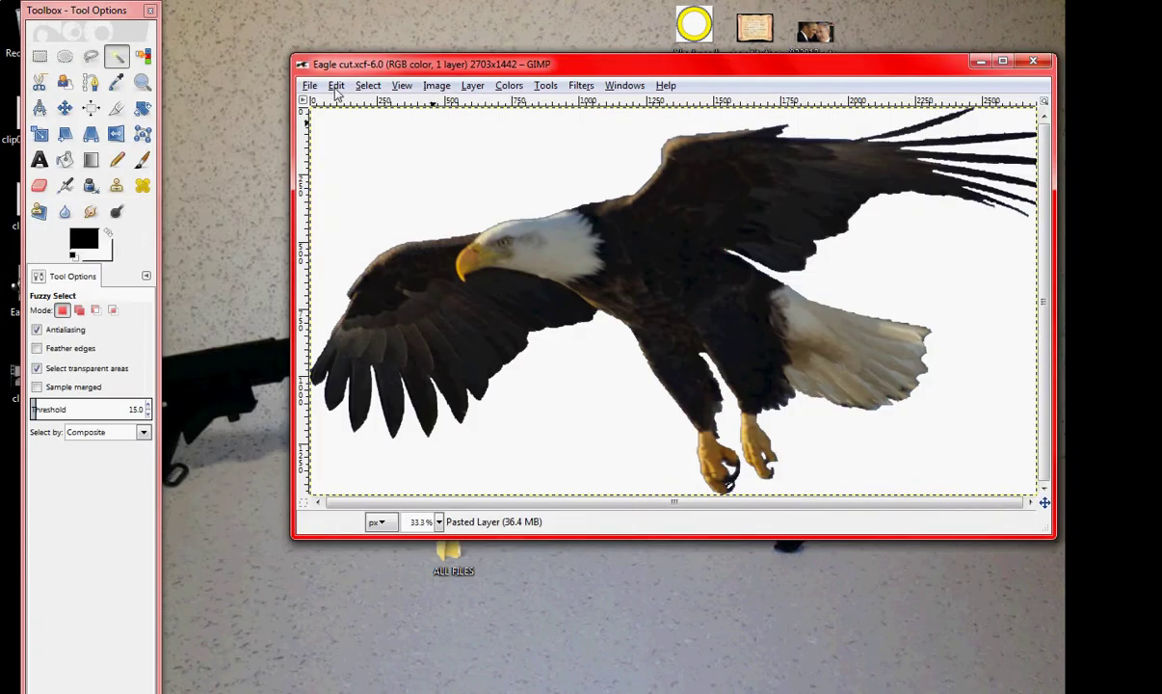
click(370, 85)
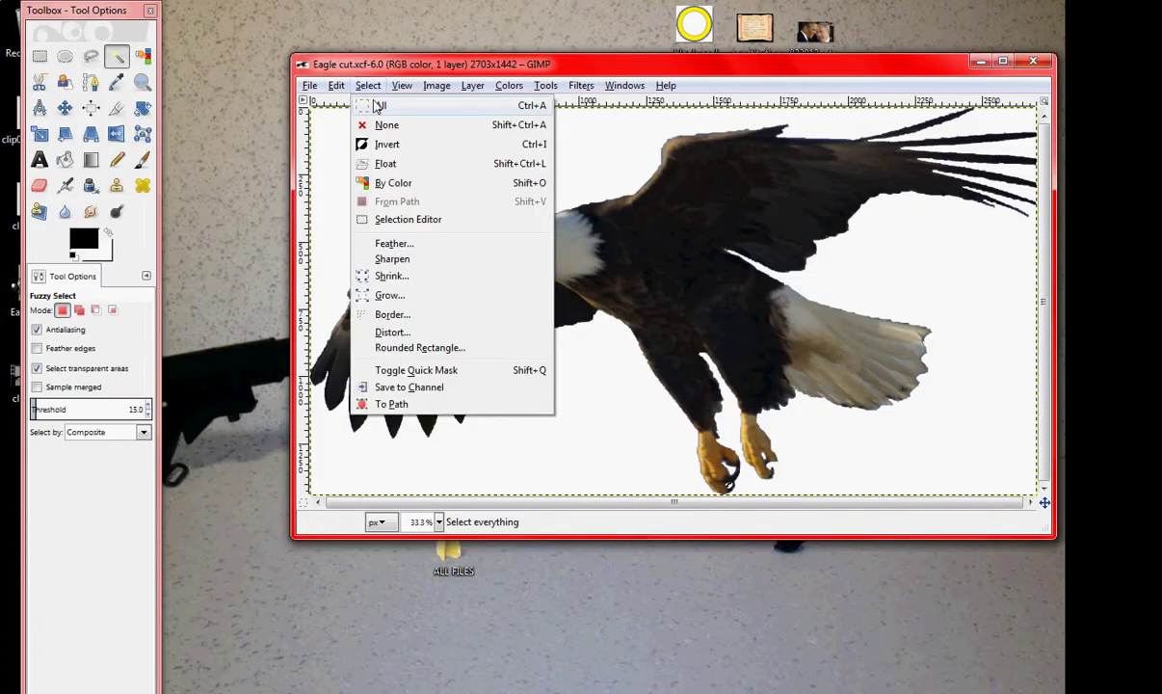
click(378, 106)
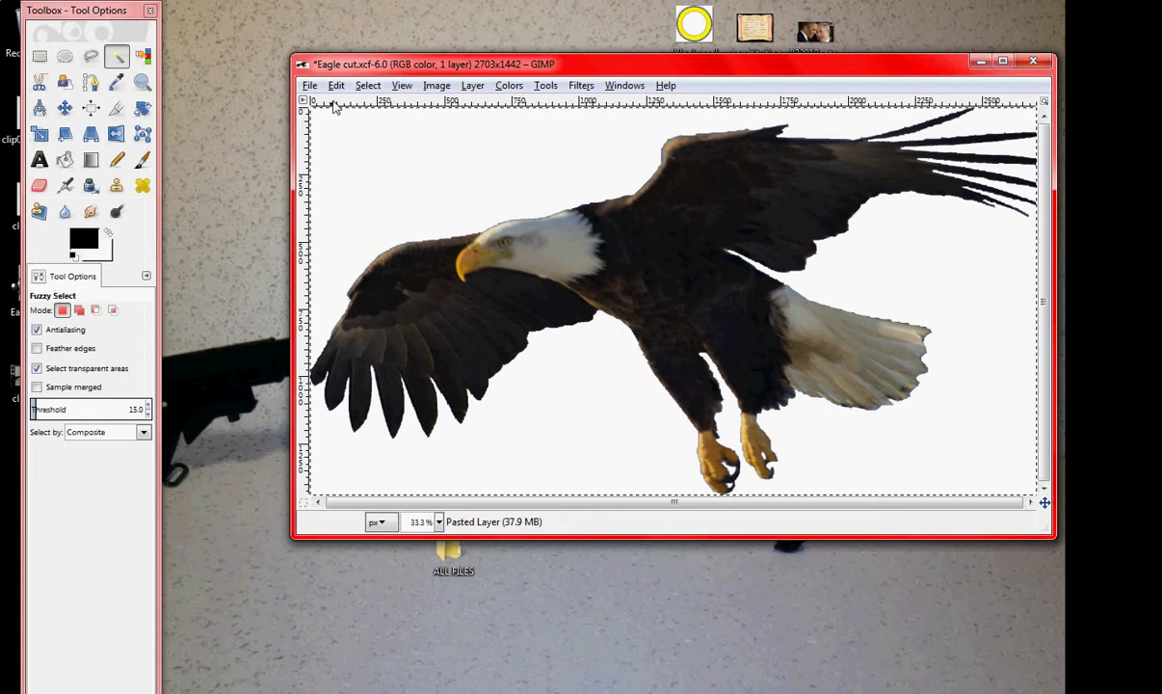
click(336, 85)
click(357, 182)
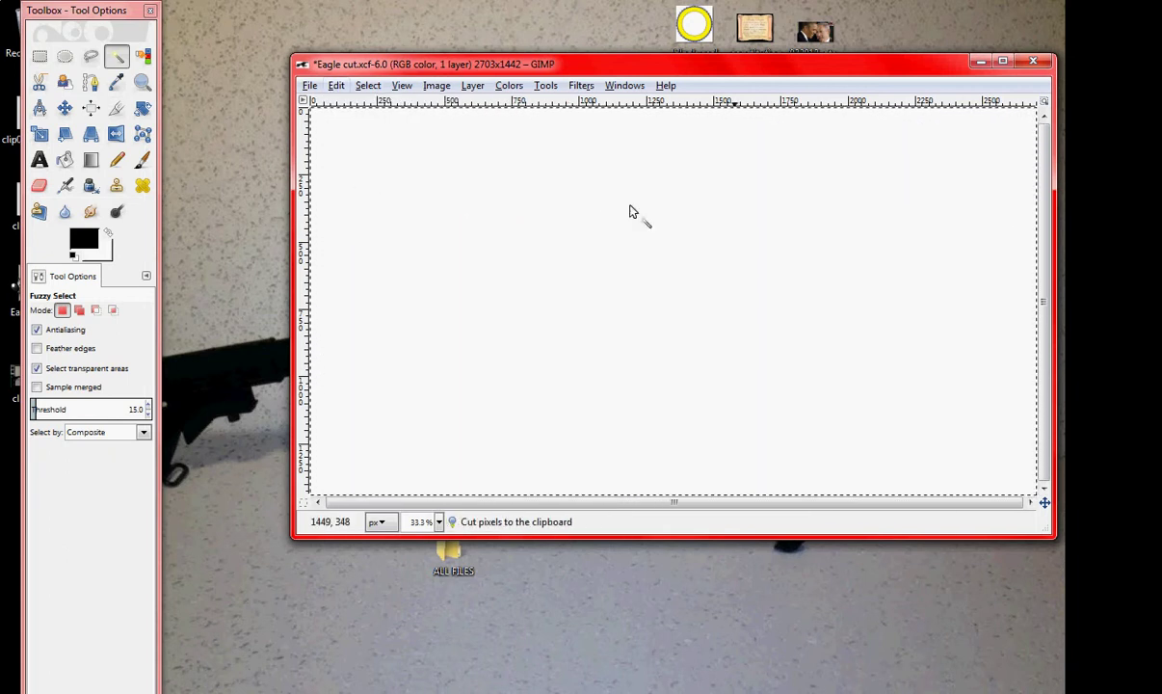
Step: Close the emptied eagle image without saving and open American Flag Wallpaper.jpg from the Desktop
click(1033, 61)
click(675, 371)
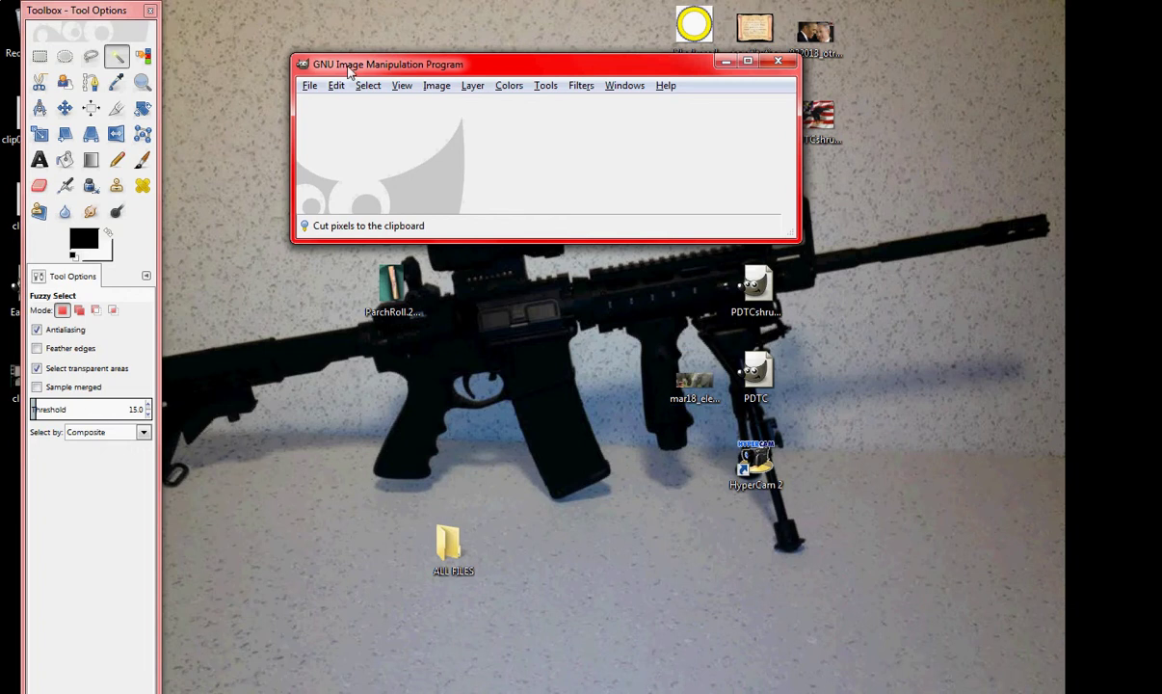
drag(524, 65, 439, 40)
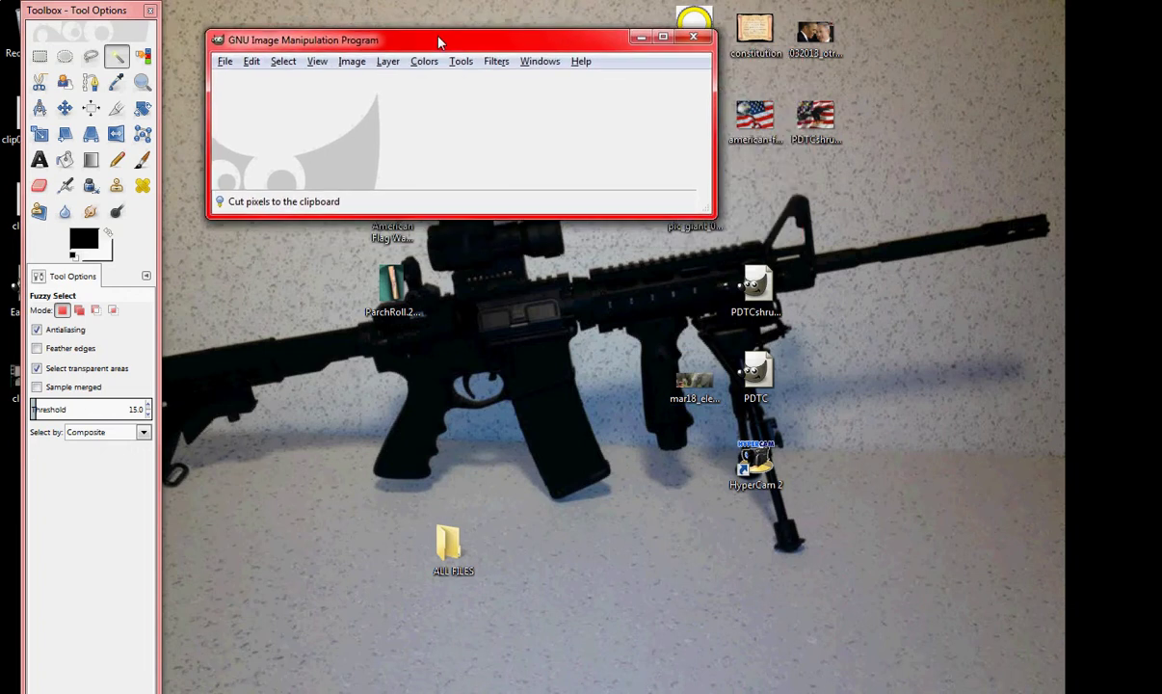
click(228, 63)
click(236, 107)
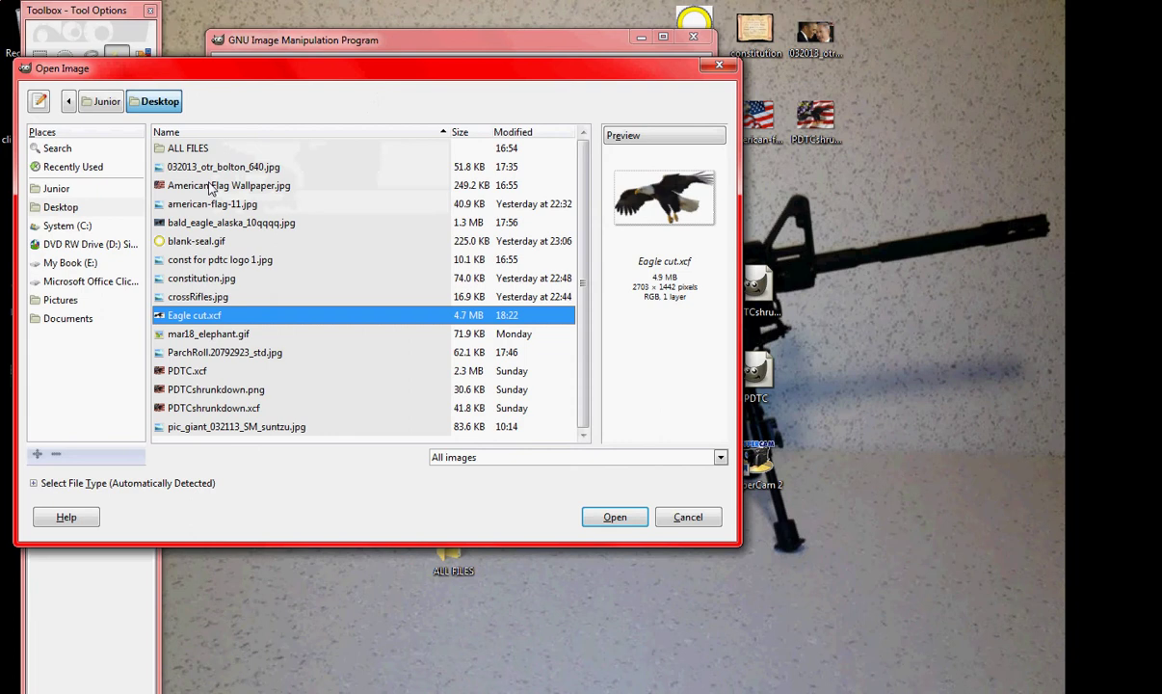
click(209, 186)
click(605, 515)
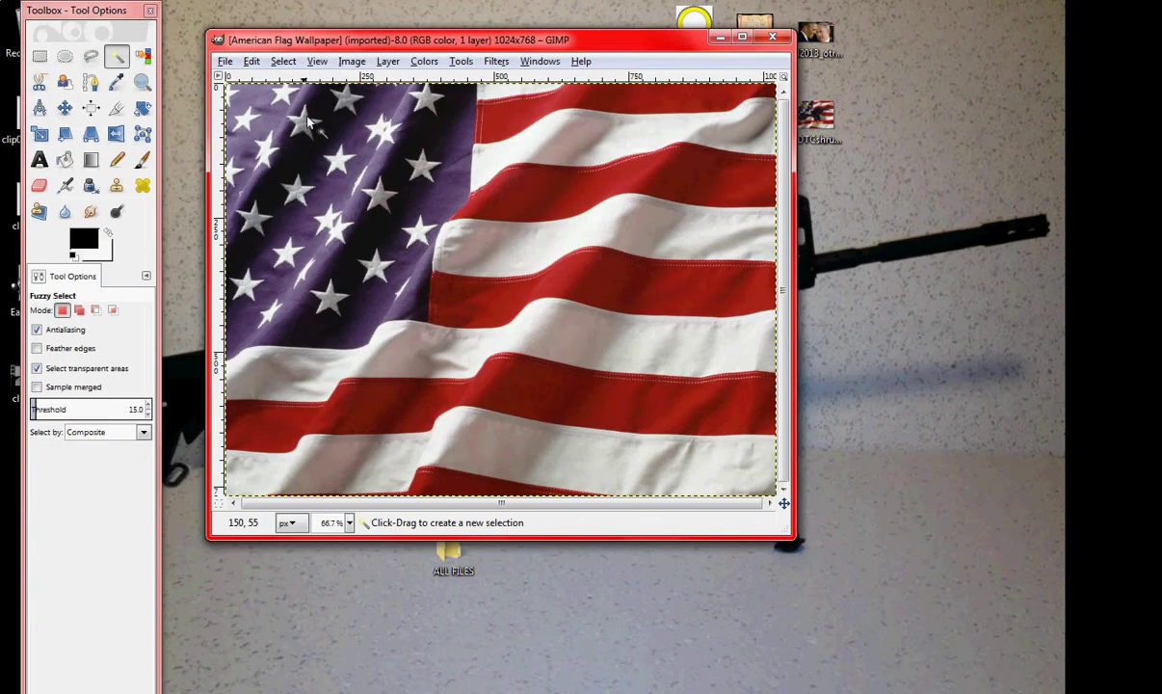
Step: Paste the cut eagle onto the flag image and nudge the floating selection slightly upward
click(250, 61)
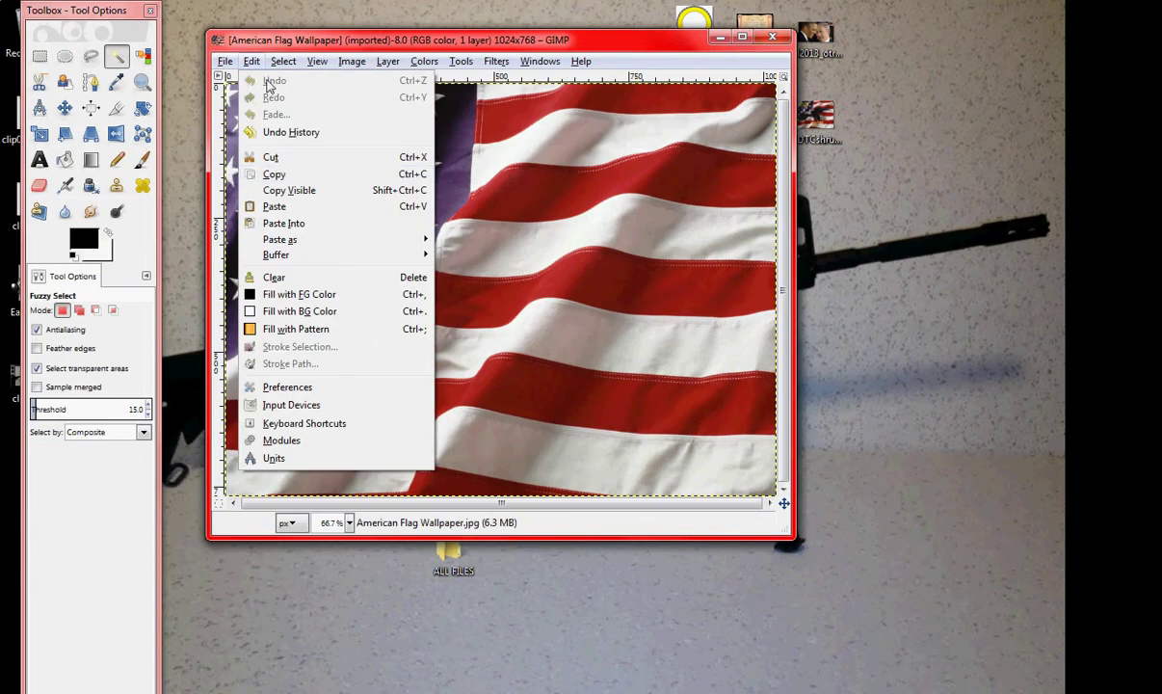
click(254, 61)
click(258, 60)
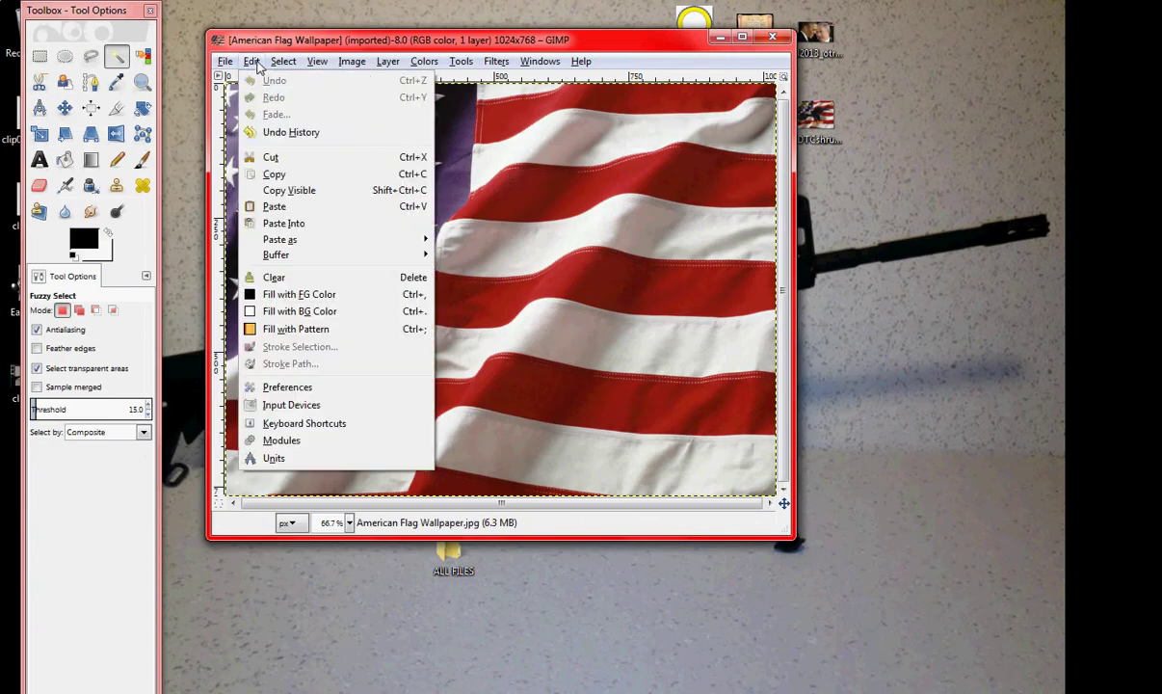
click(276, 207)
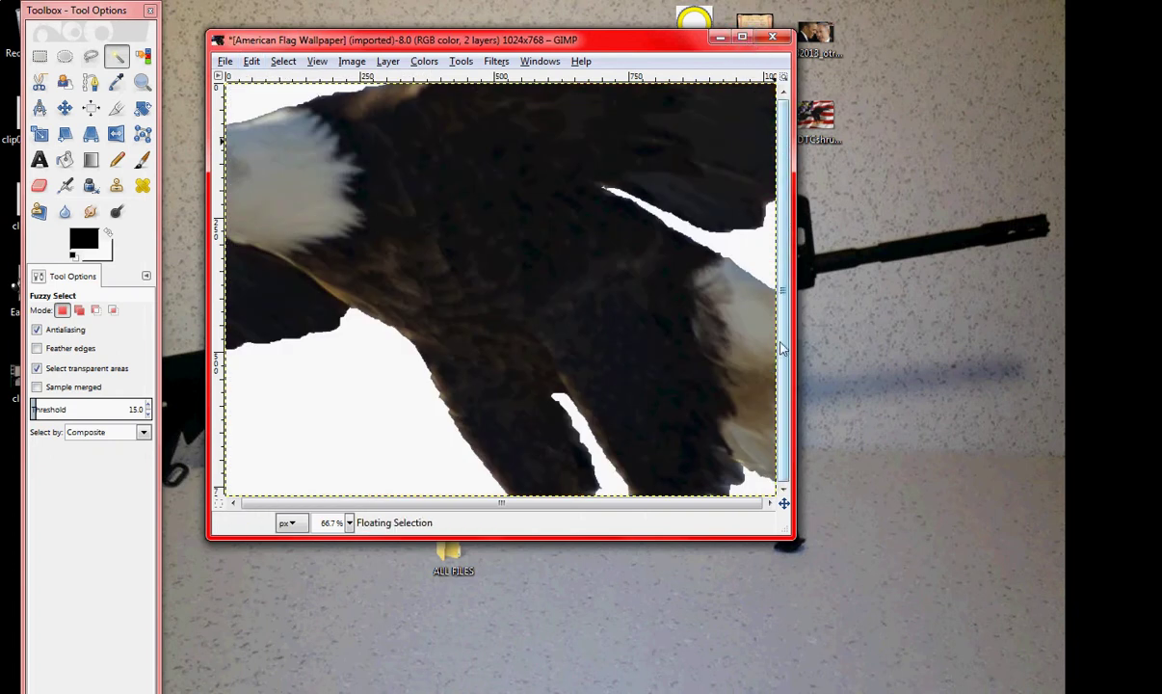
click(743, 37)
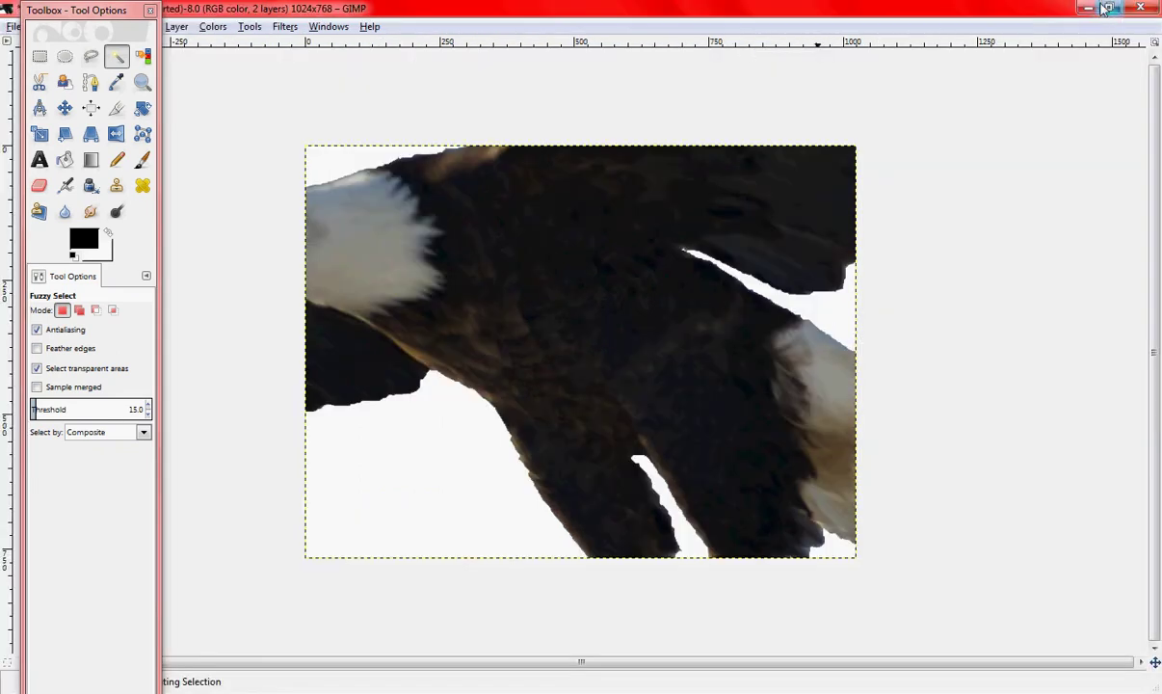
double_click(1047, 8)
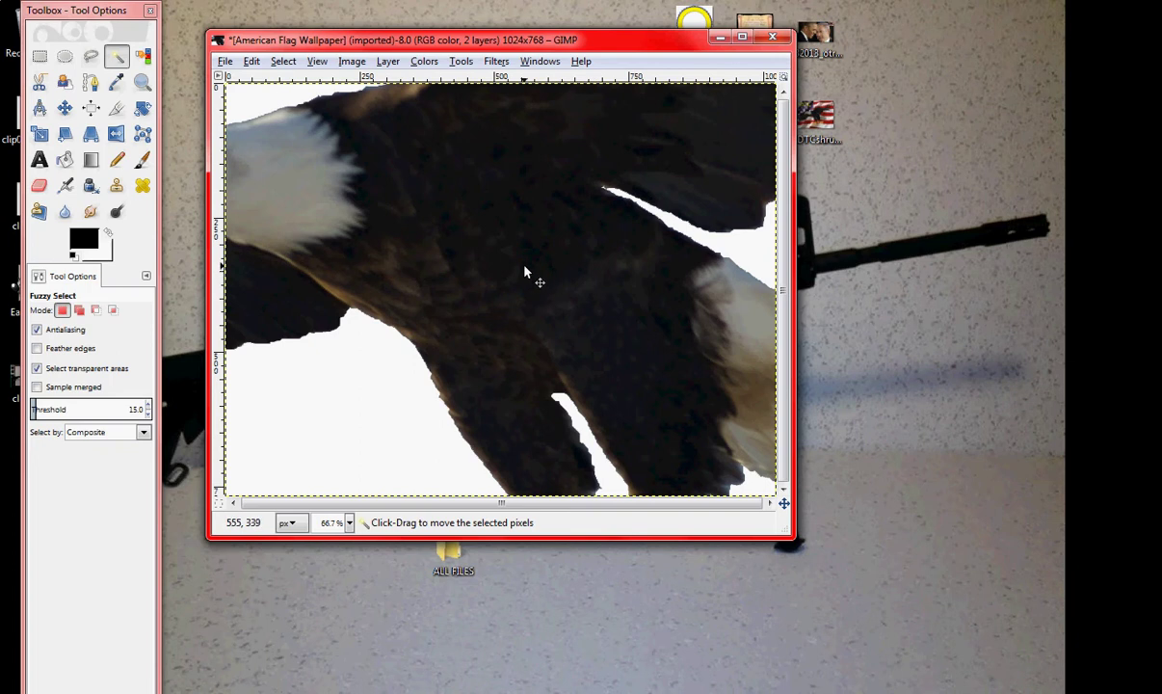
mouse_move(524, 273)
mouse_down()
mouse_move(578, 301)
mouse_move(521, 260)
mouse_up()
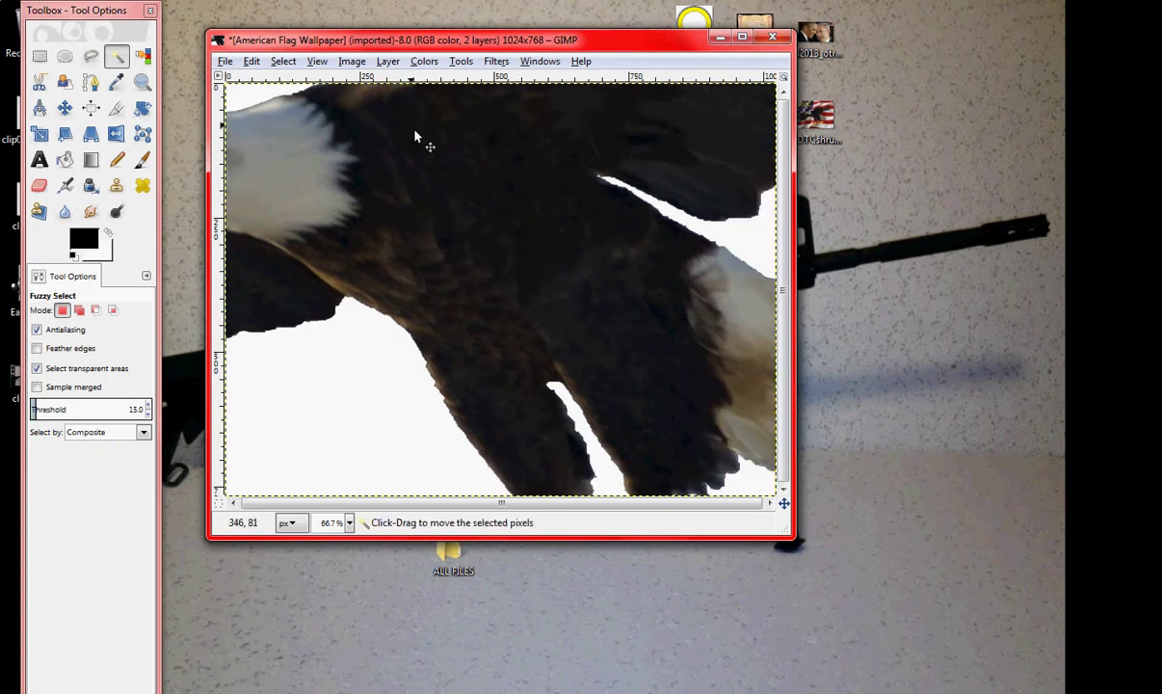
Step: Scale the pasted eagle layer to 60.04% width and 60.06% height
click(383, 62)
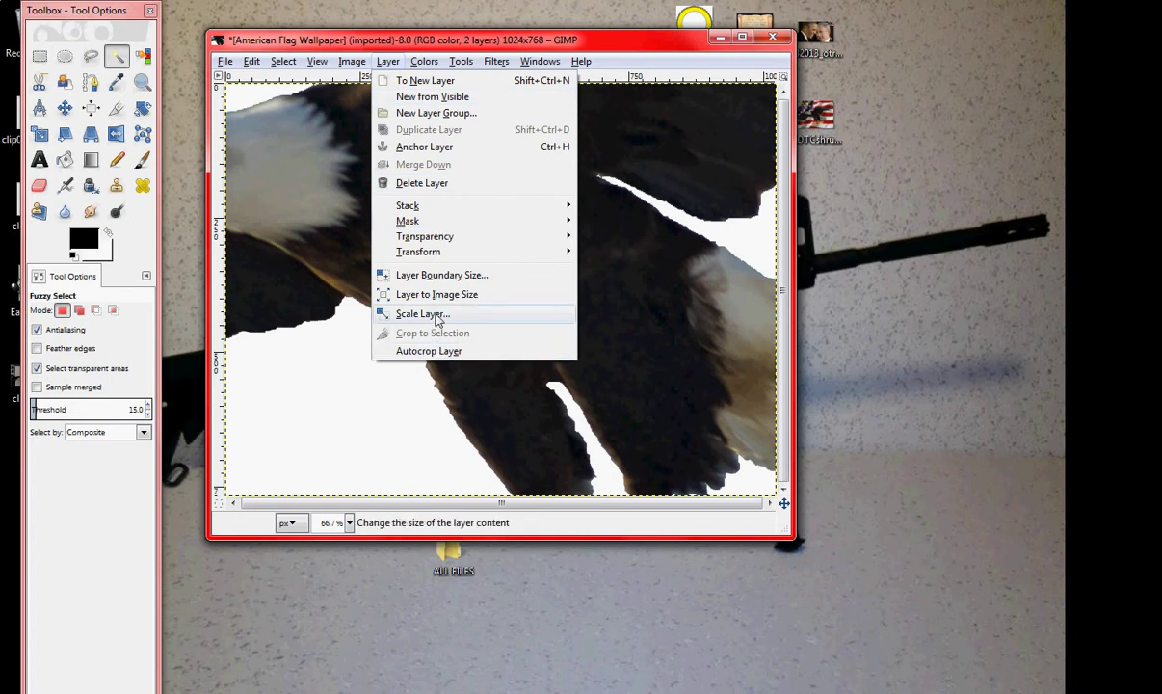
click(424, 314)
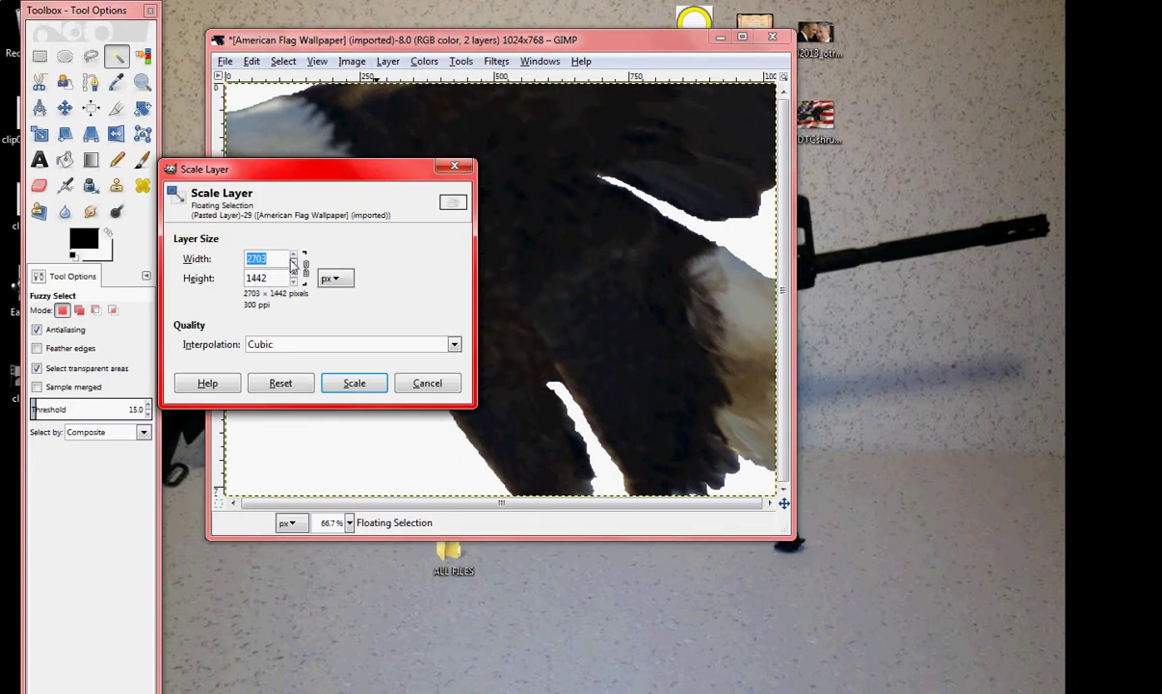
click(331, 277)
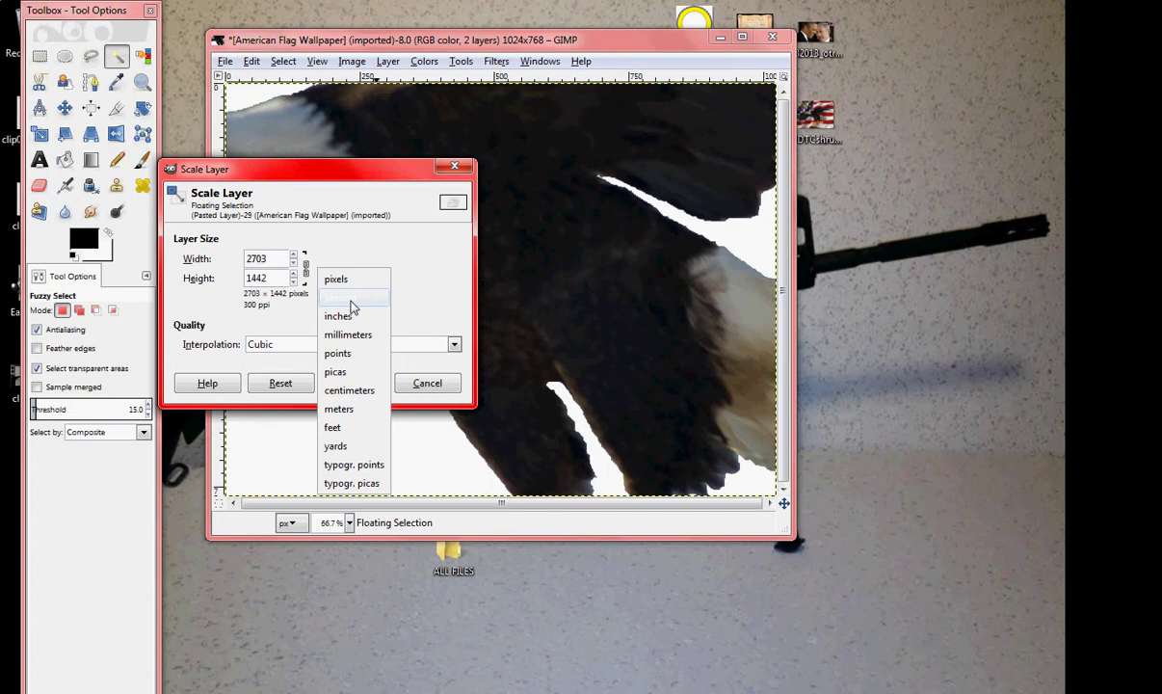
click(352, 306)
click(294, 264)
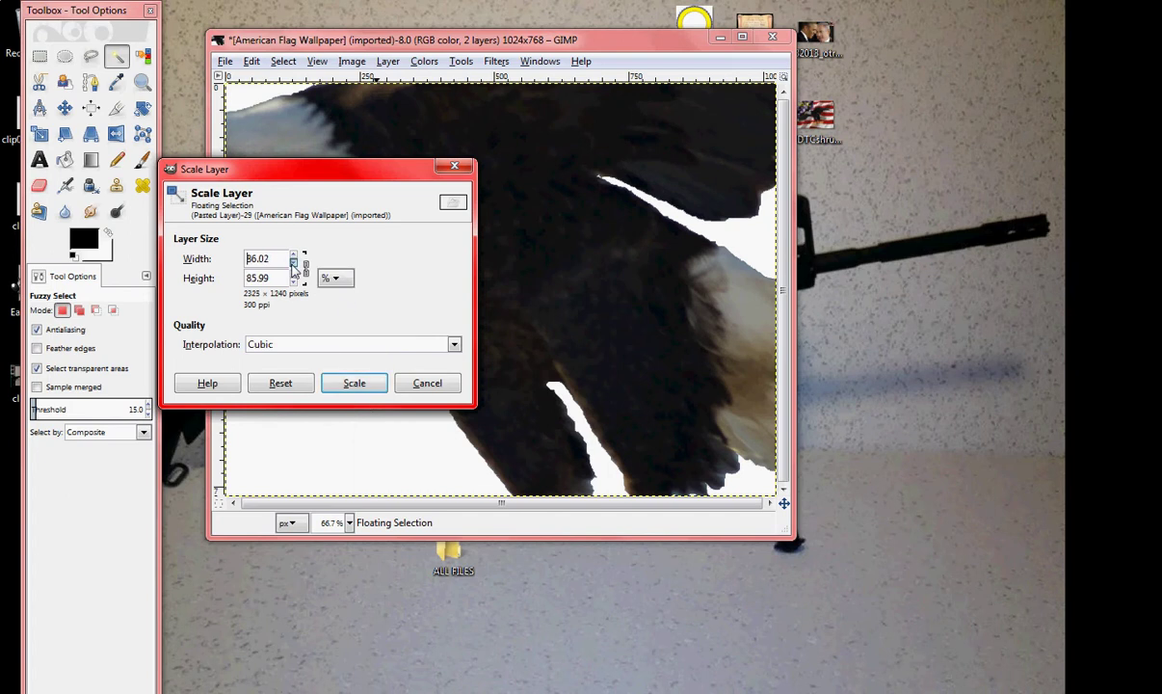
click(293, 266)
click(294, 265)
click(371, 385)
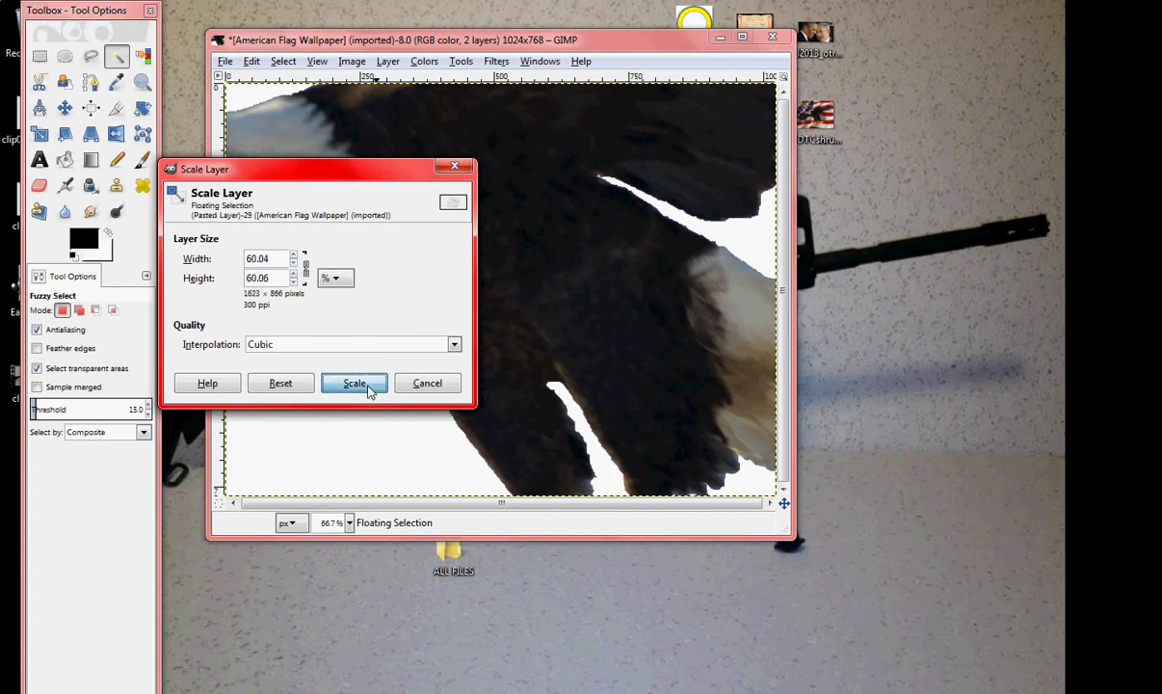
Step: Scale the floating eagle layer to 60.57% width and 60.62% height
click(378, 62)
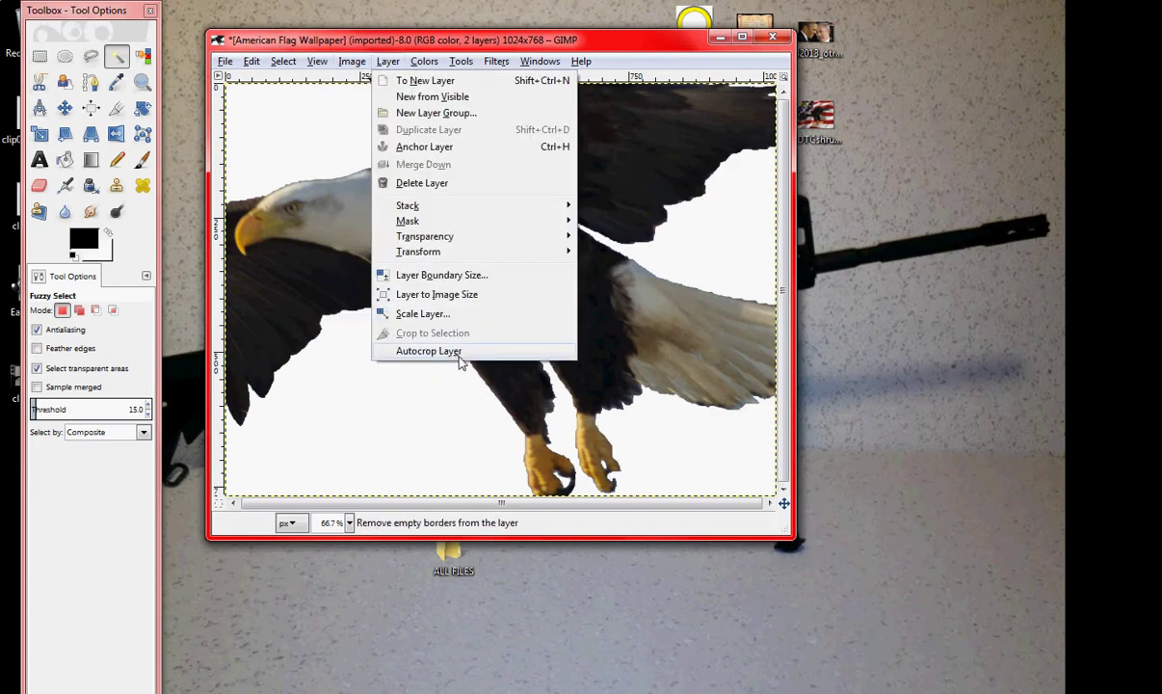
click(424, 313)
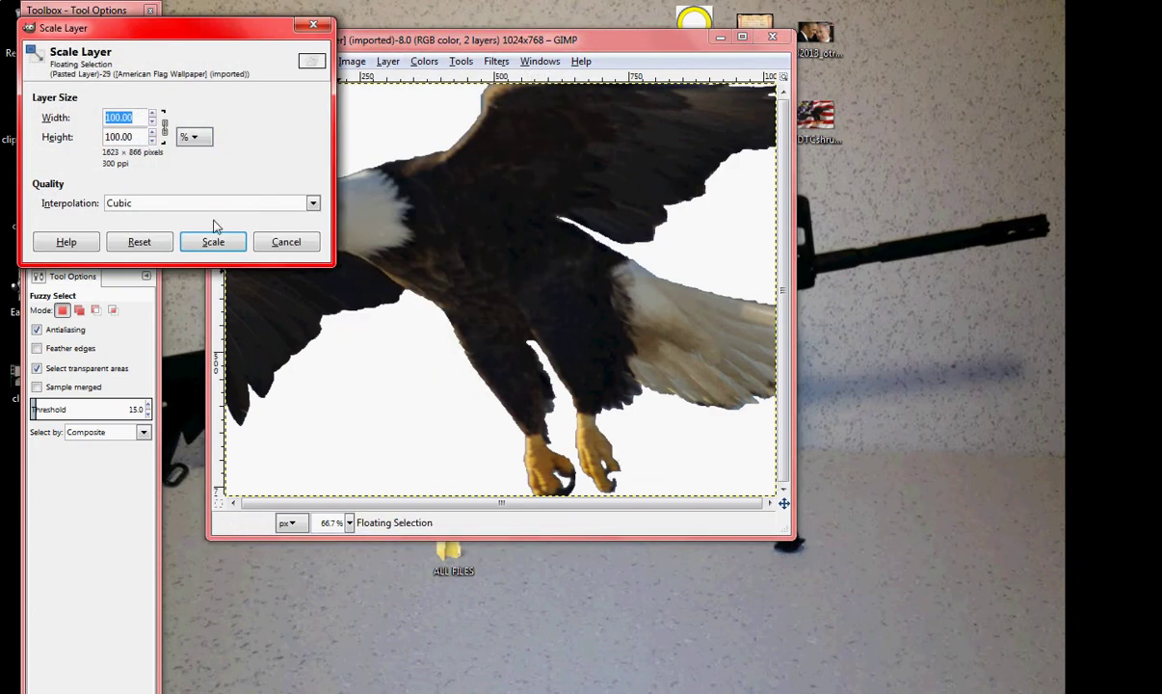
click(190, 139)
click(152, 121)
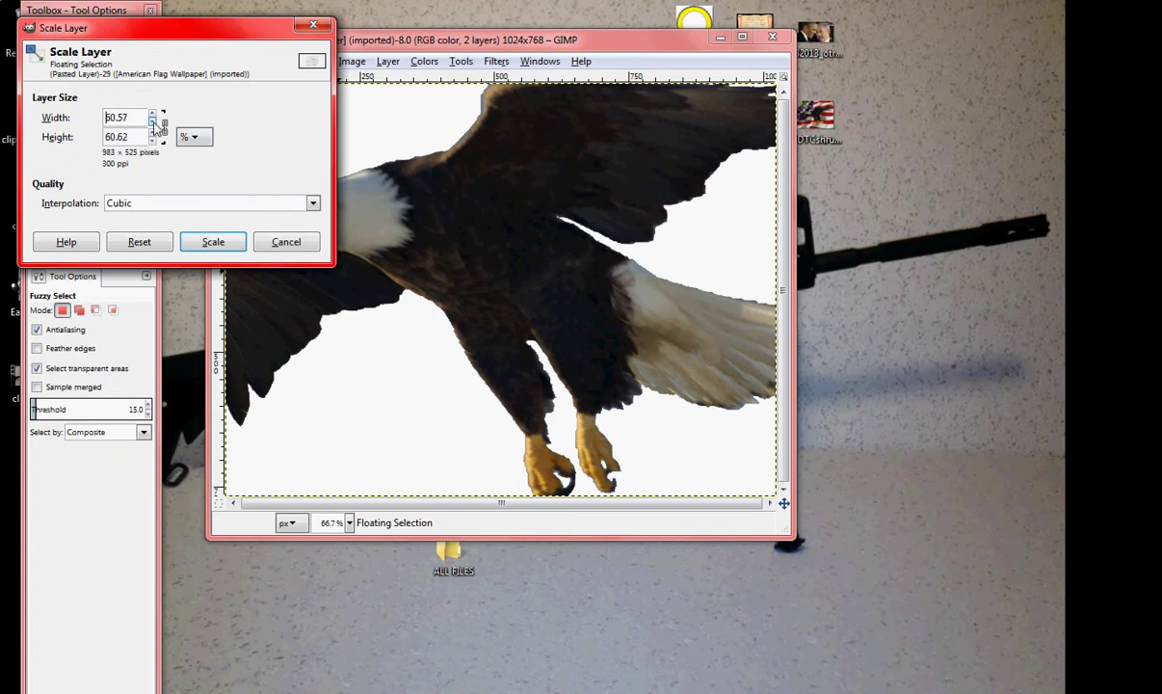
click(213, 242)
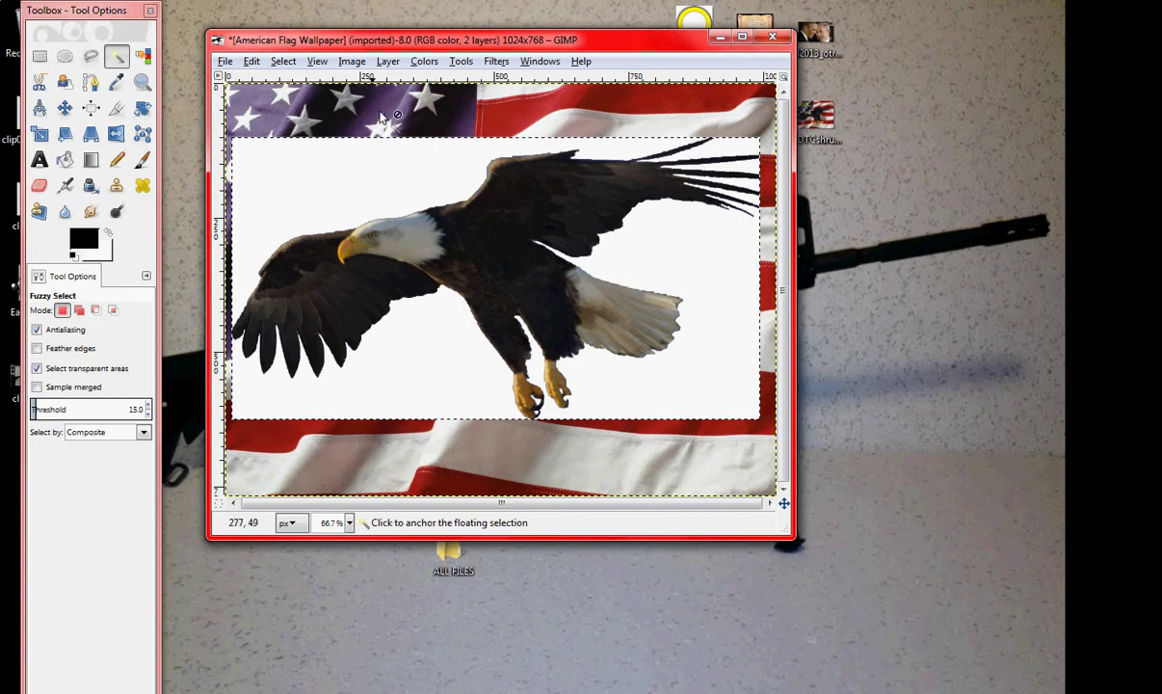
Step: Scale the floating eagle layer again to 80.67% width and 80.76% height
click(387, 62)
click(431, 314)
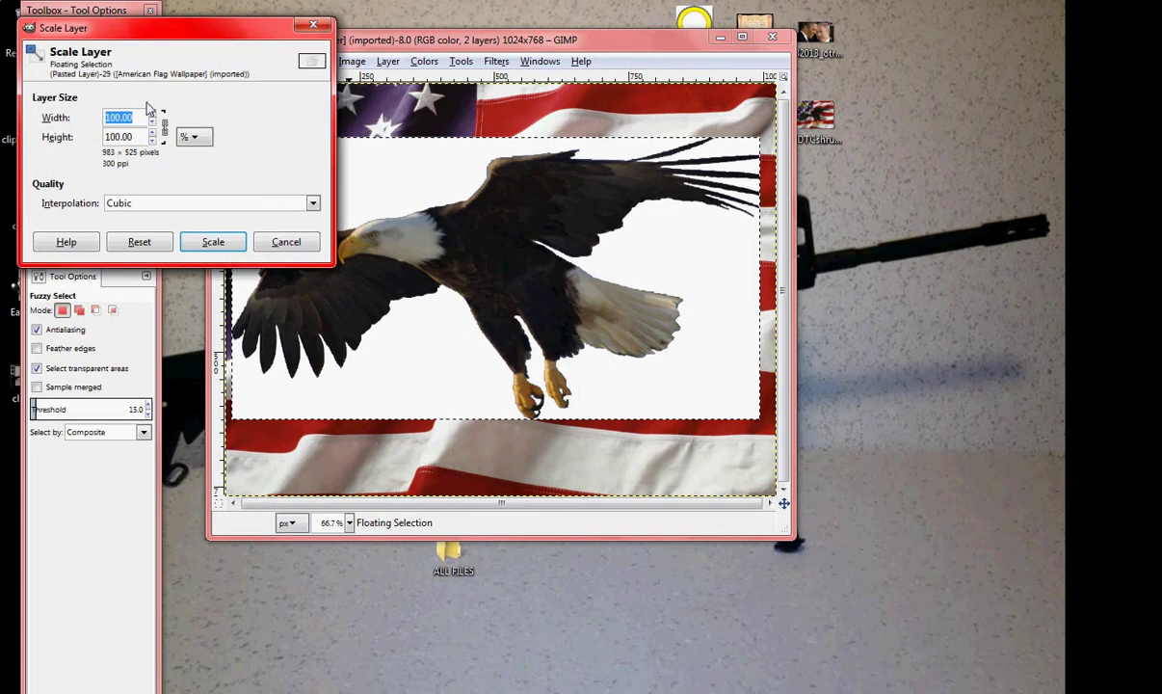
click(153, 124)
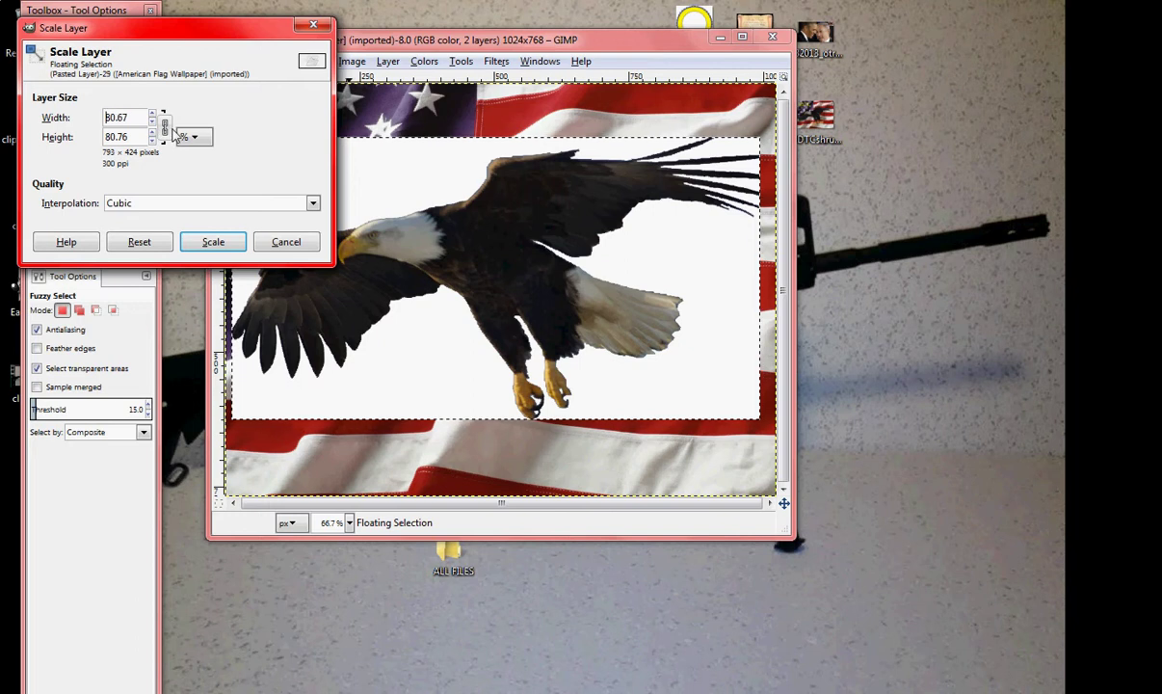
key(BackSpace)
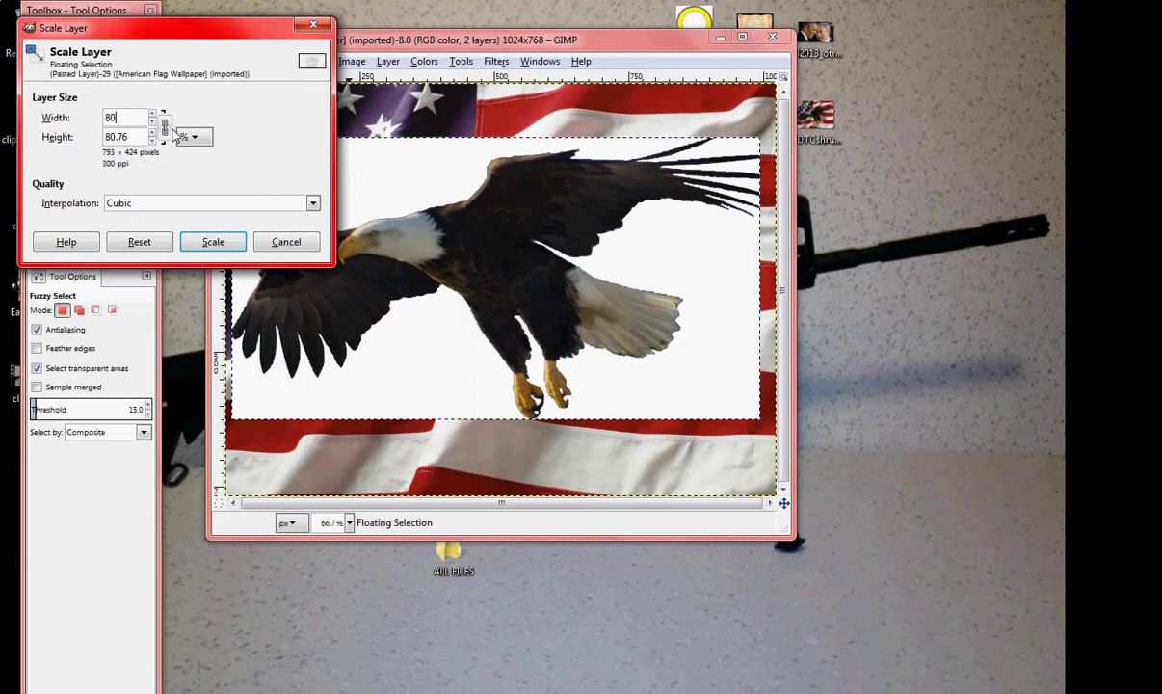
key(BackSpace)
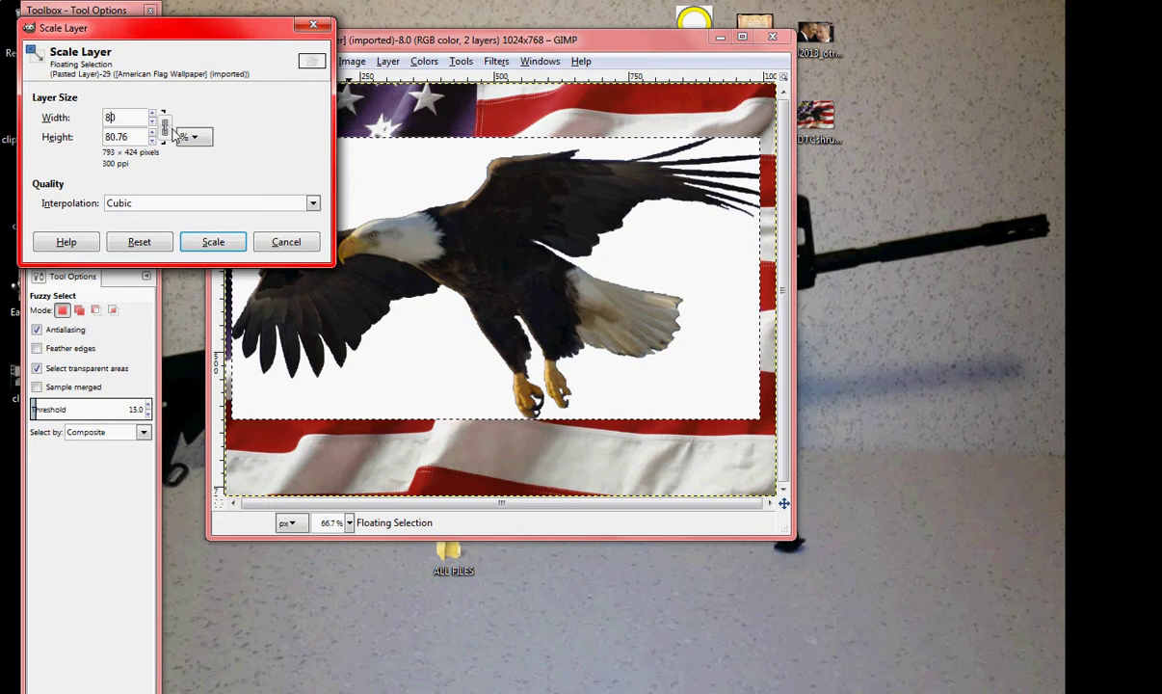
text(0)
click(129, 137)
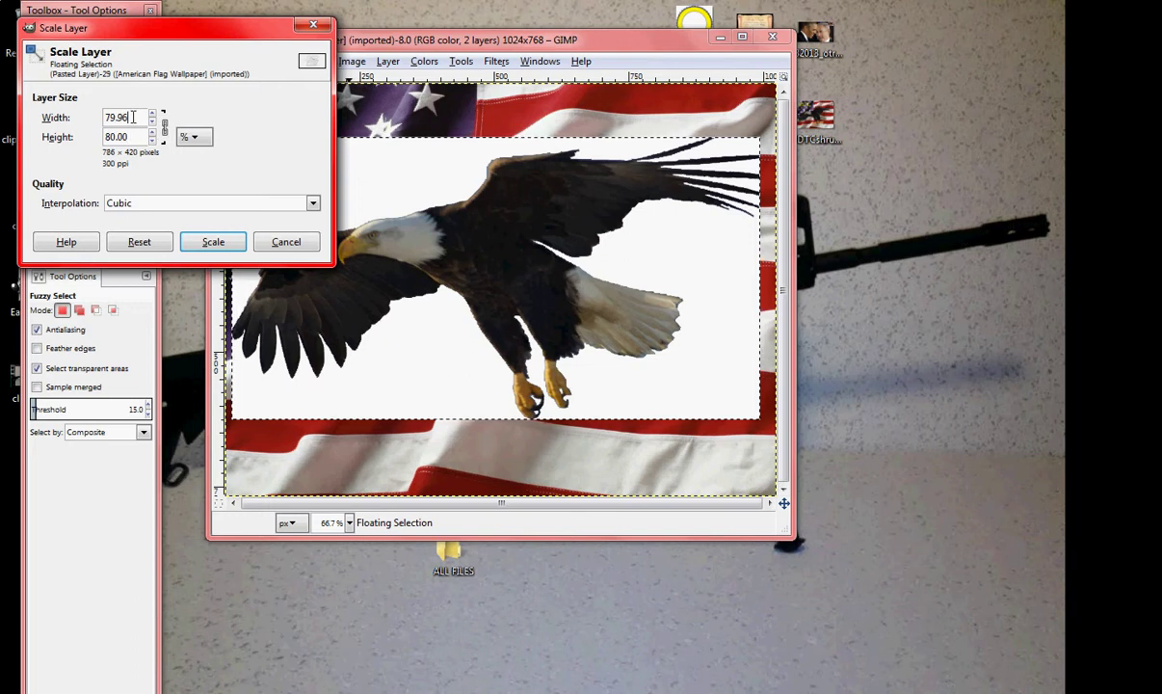
click(153, 123)
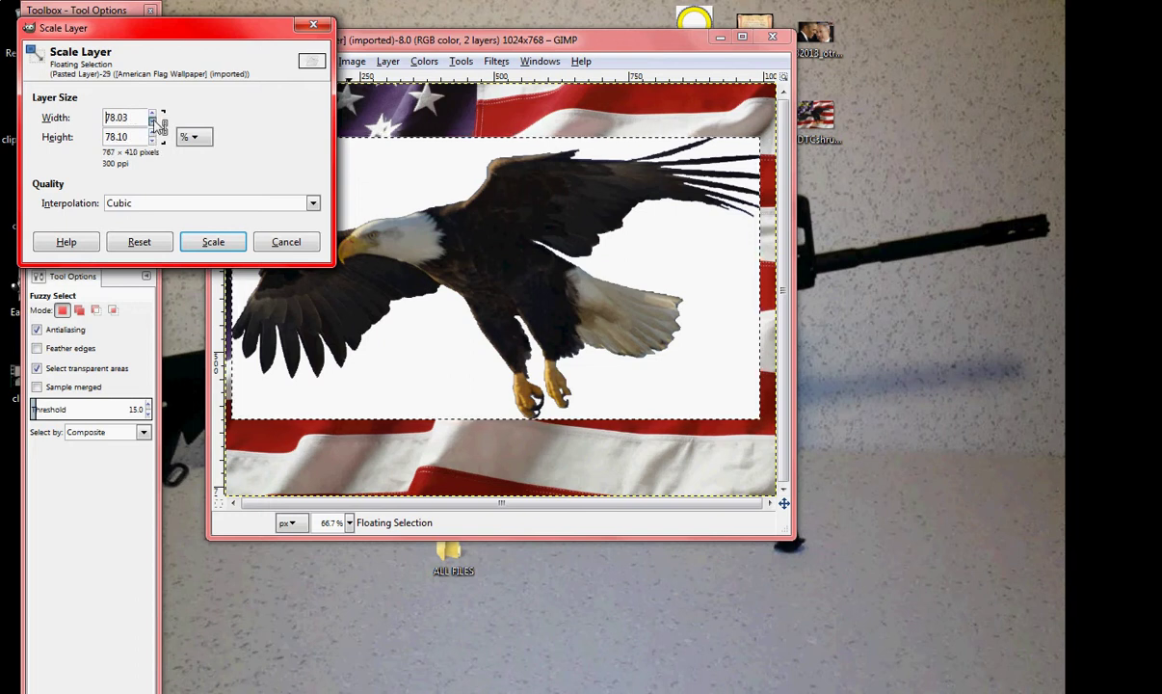
click(152, 115)
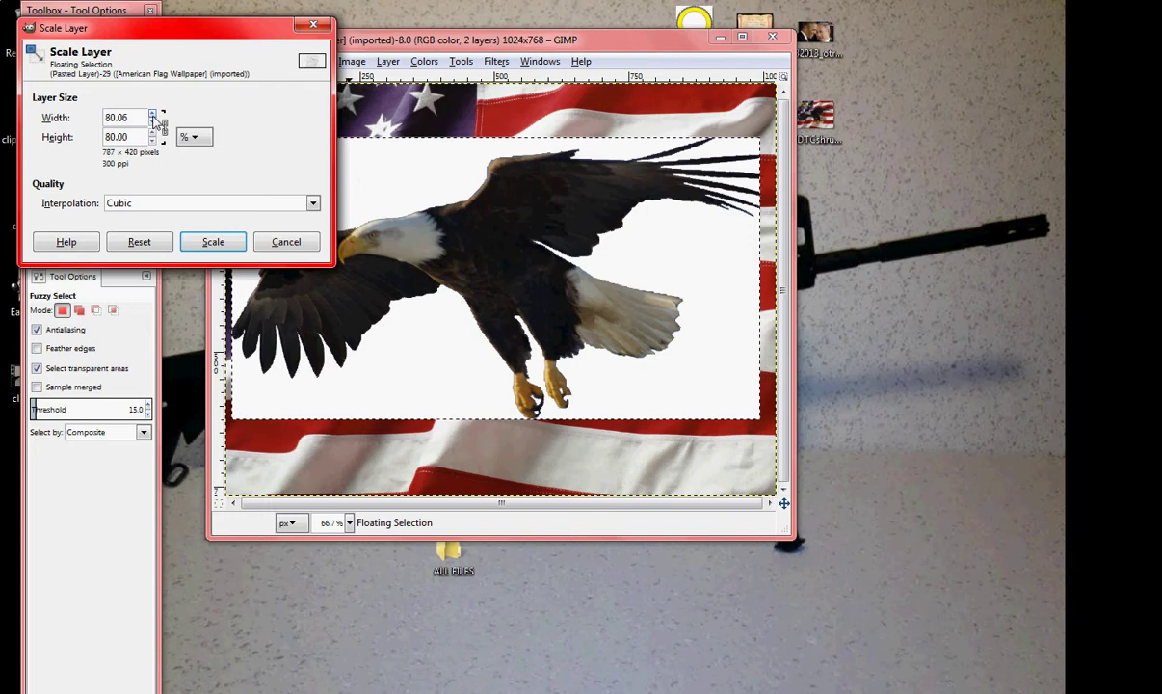
drag(152, 115, 153, 128)
click(125, 239)
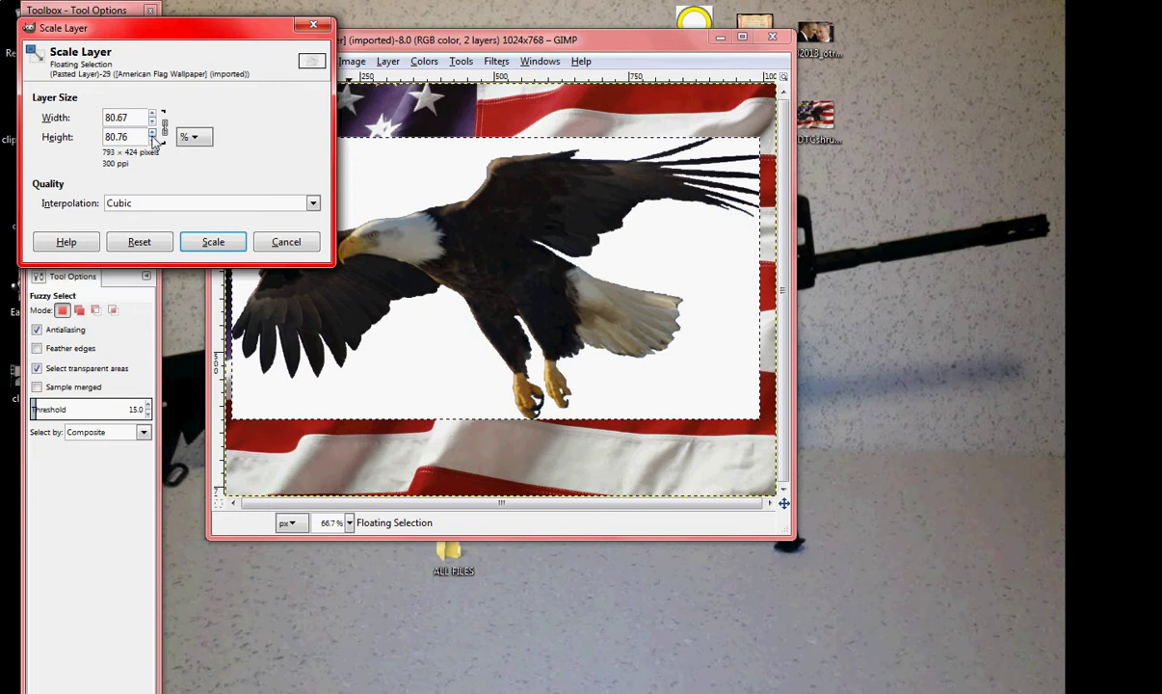
click(214, 242)
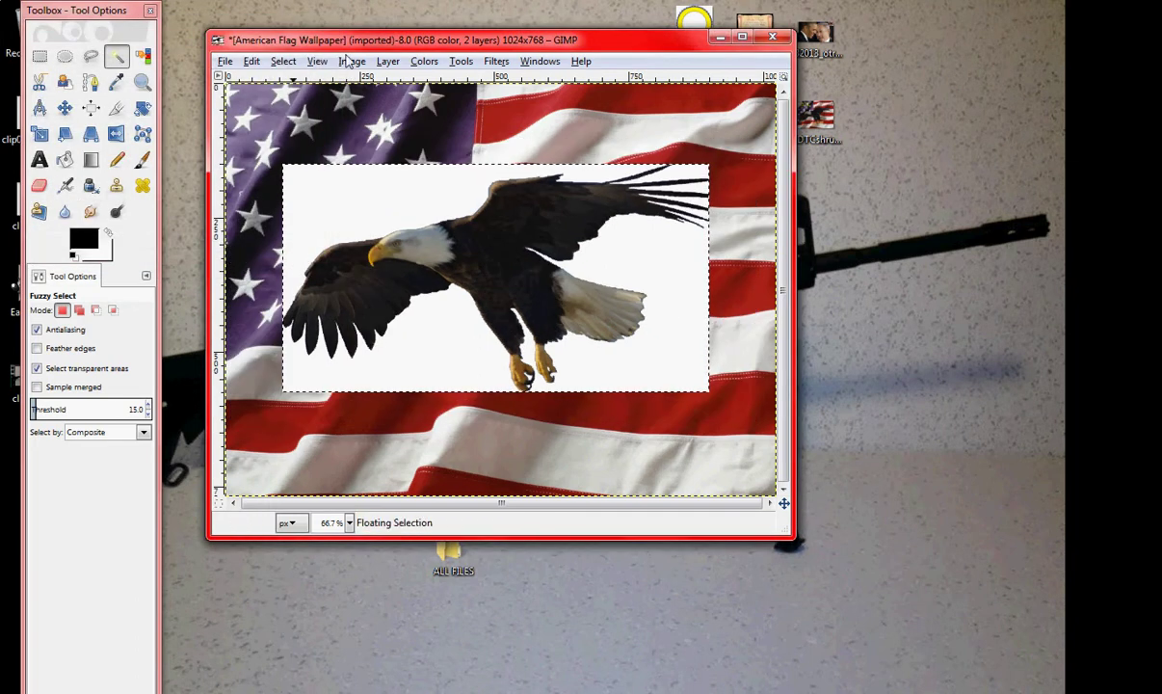
Step: Scale the floating eagle layer down further to 561 × 300 pixels
click(387, 60)
click(400, 306)
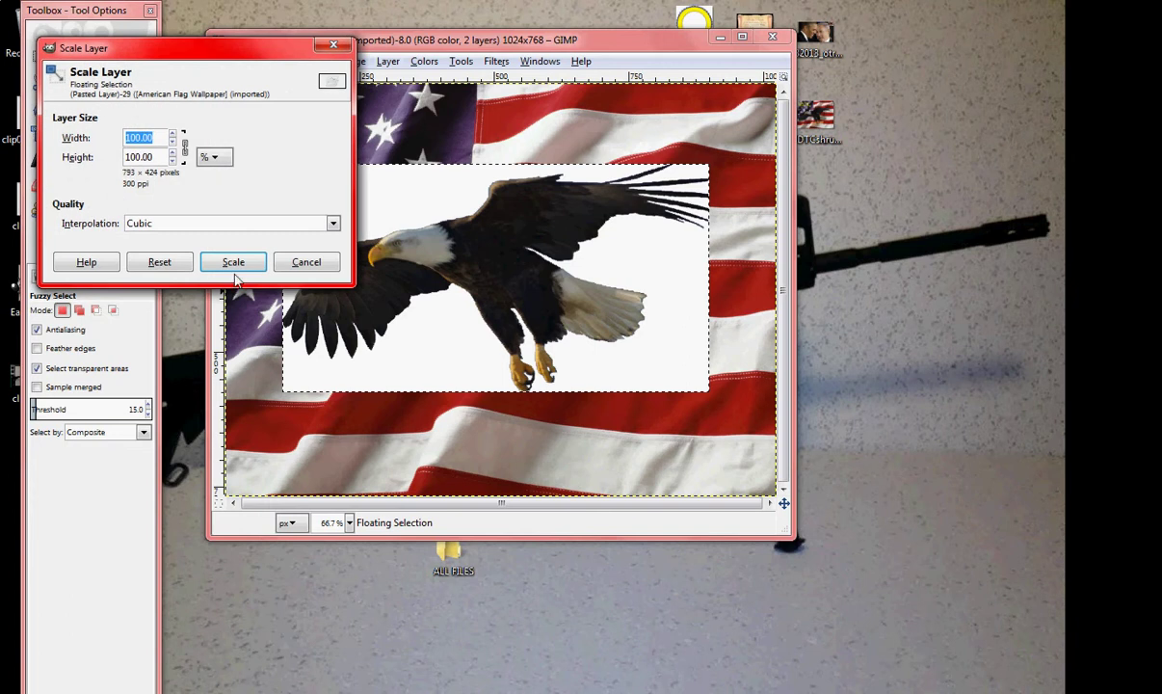
drag(177, 141, 178, 142)
click(232, 261)
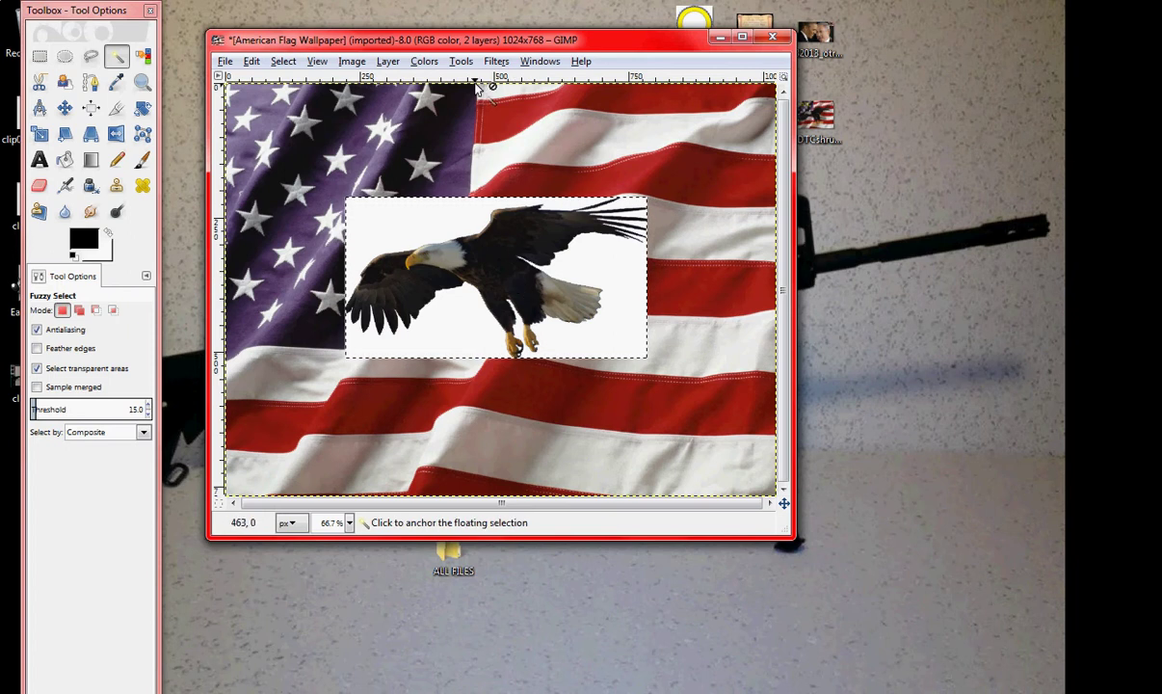
Step: Enlarge the floating eagle layer to 843 × 451 pixels and move it slightly to the right over the flag
click(387, 60)
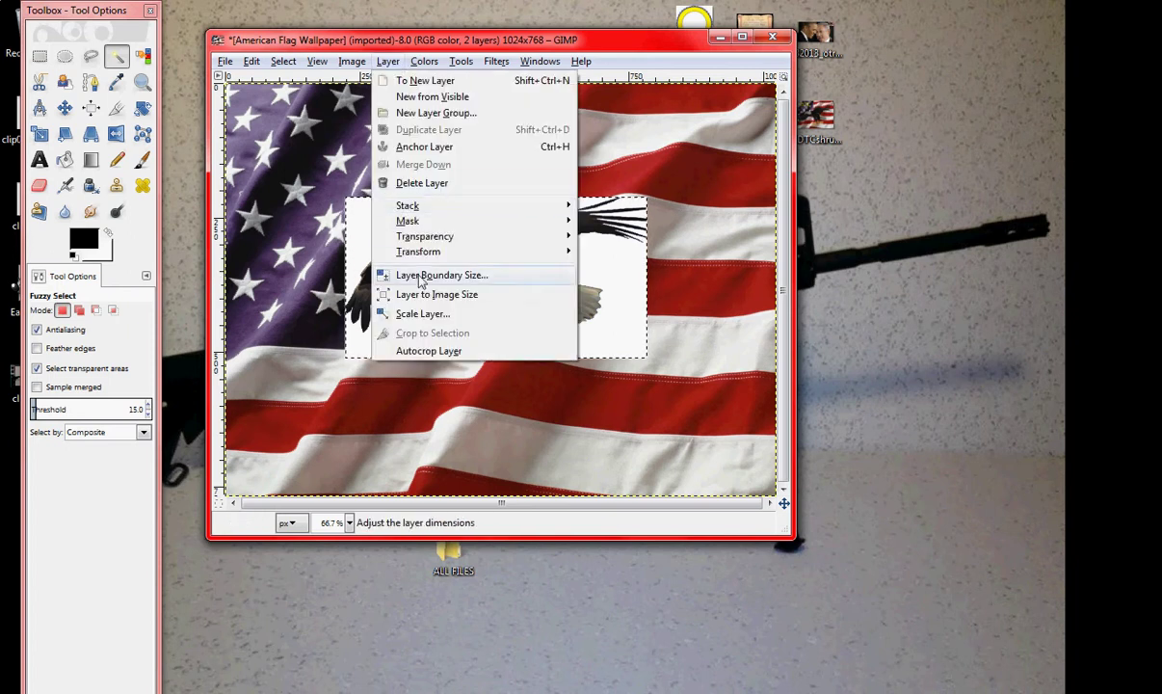
click(423, 313)
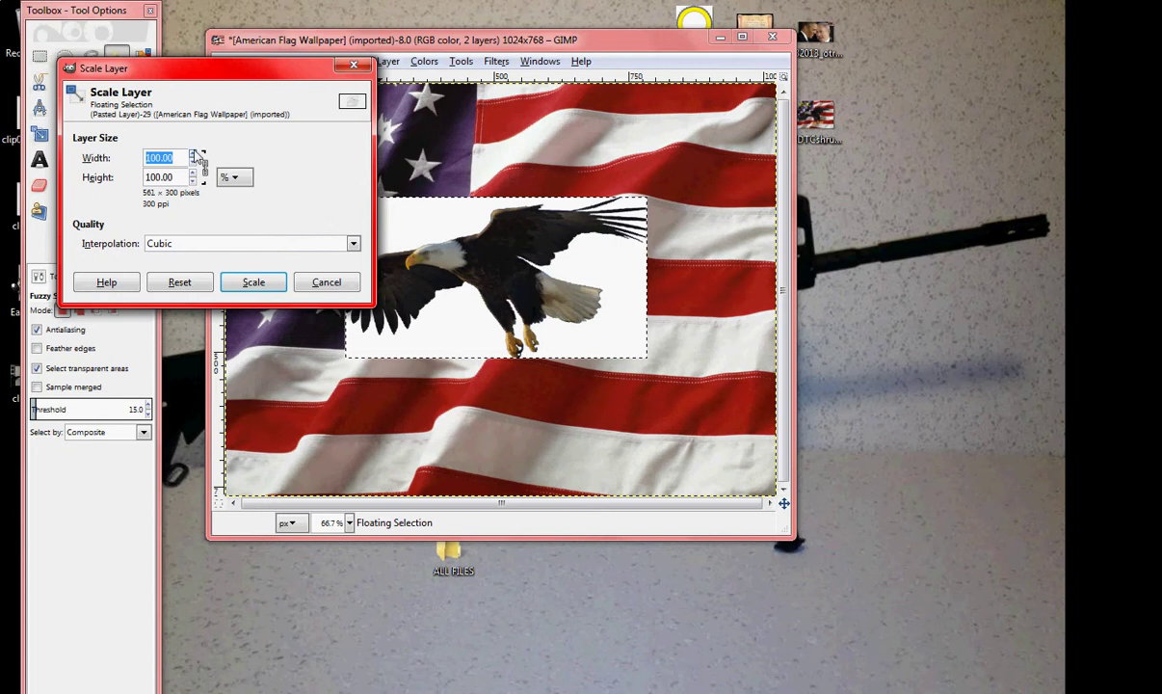
click(195, 155)
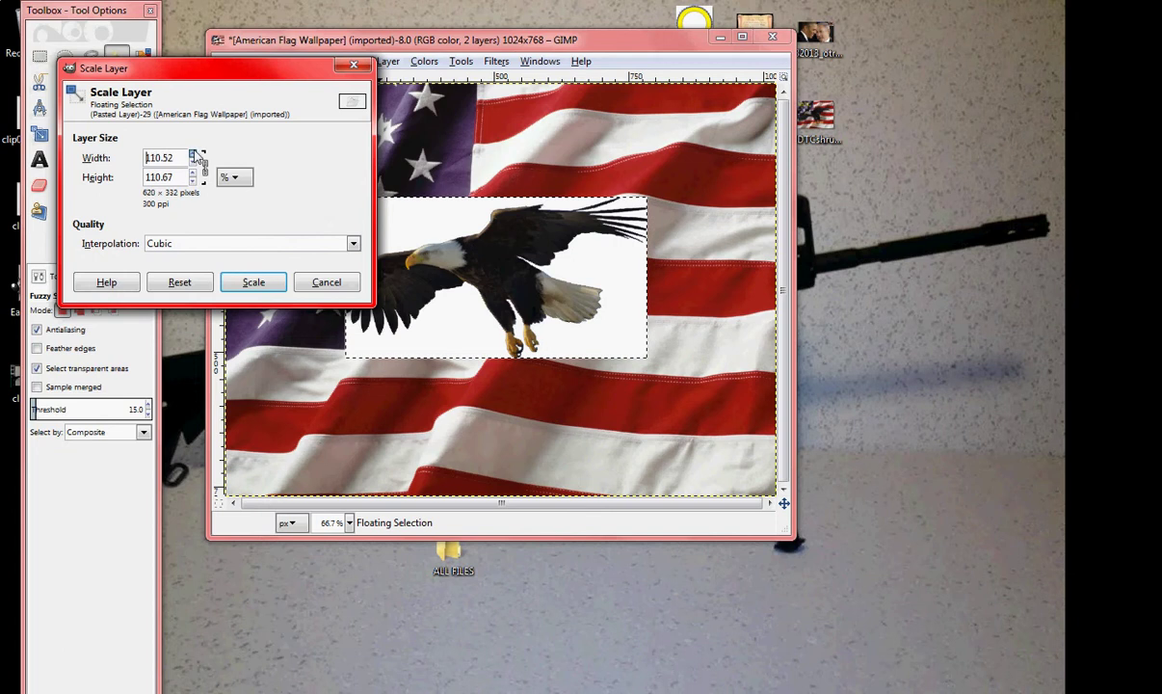
click(253, 282)
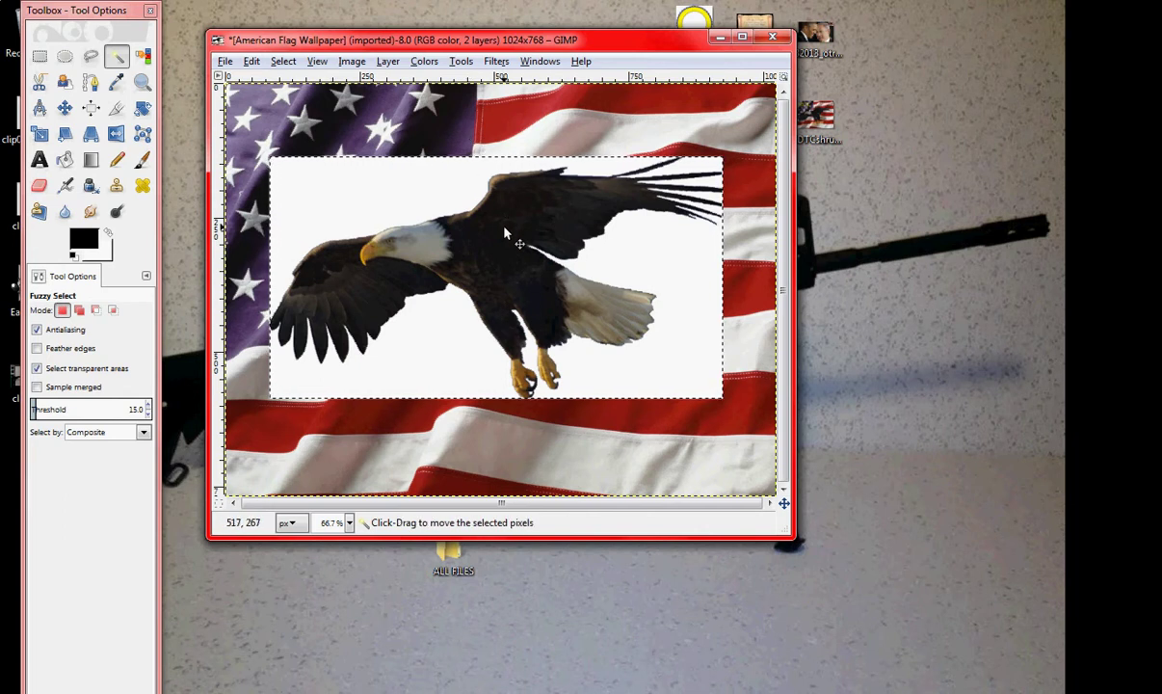
drag(504, 232, 522, 234)
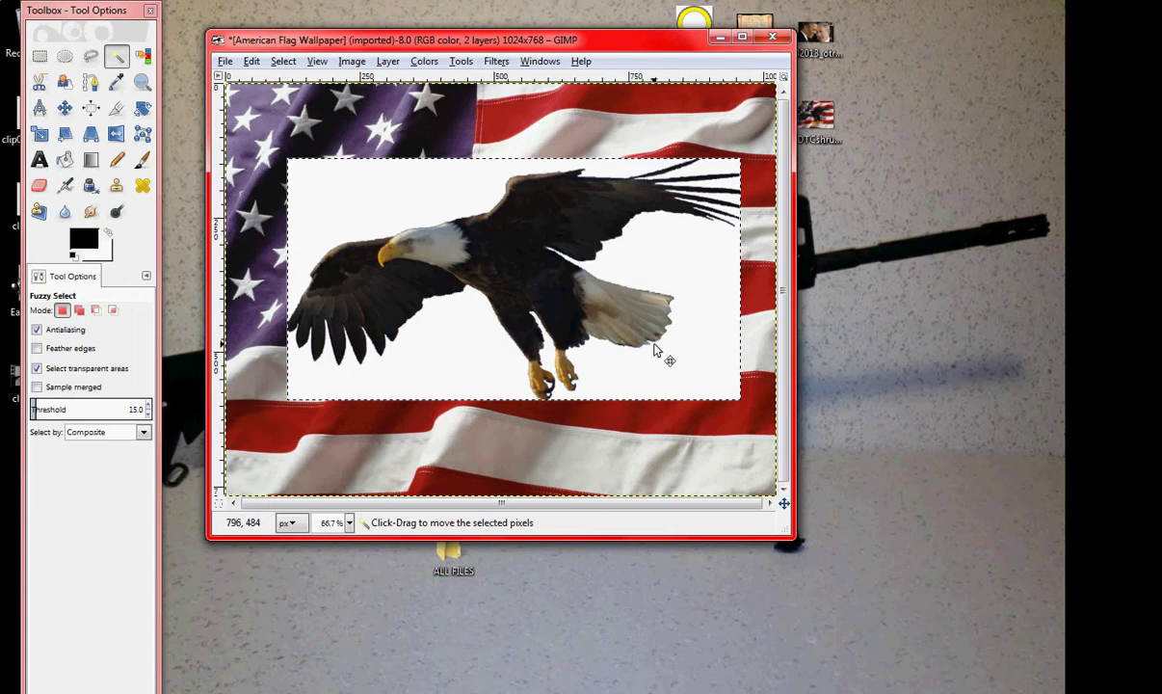
click(120, 60)
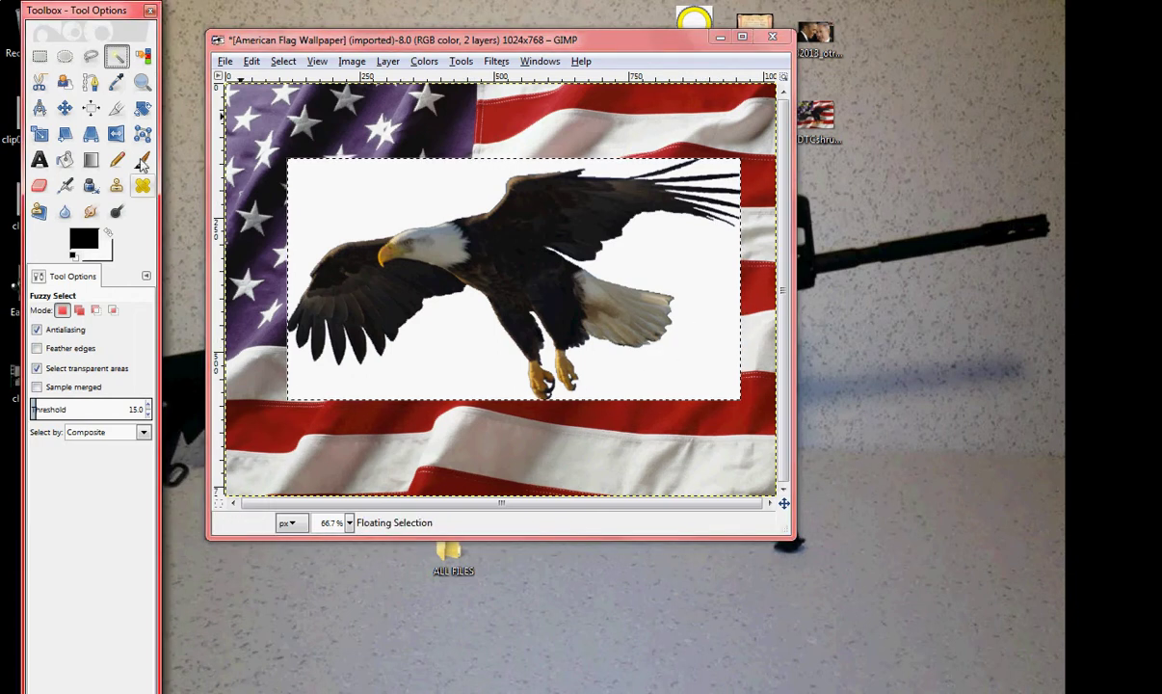
click(388, 61)
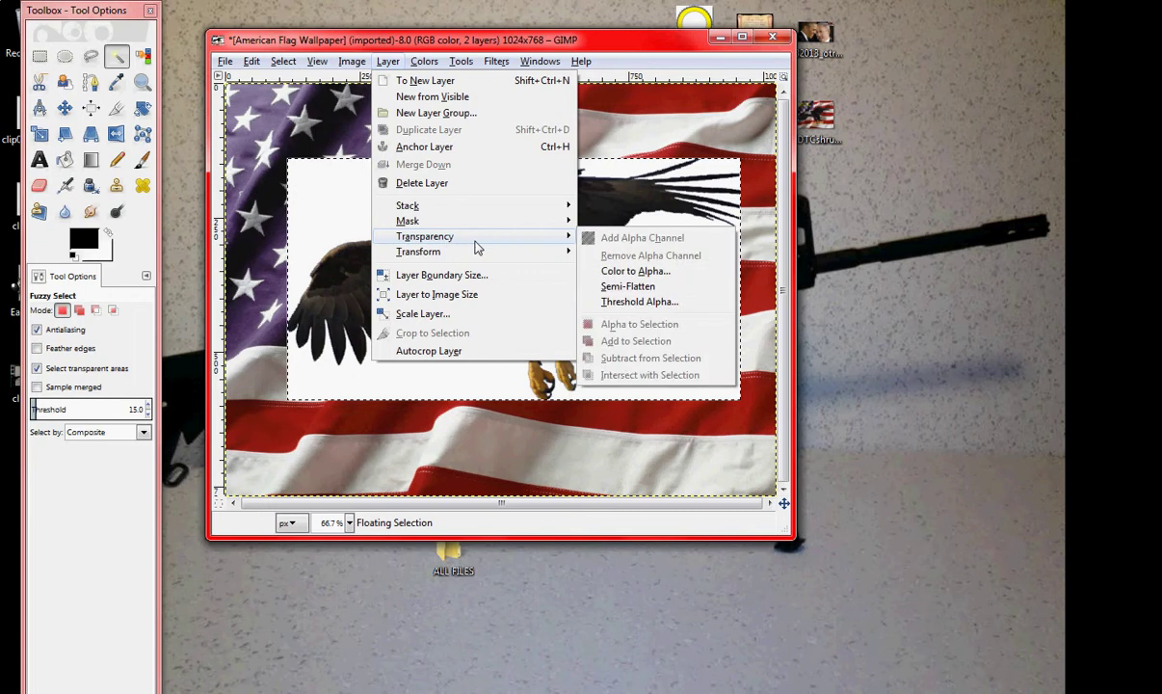
mouse_move(518, 239)
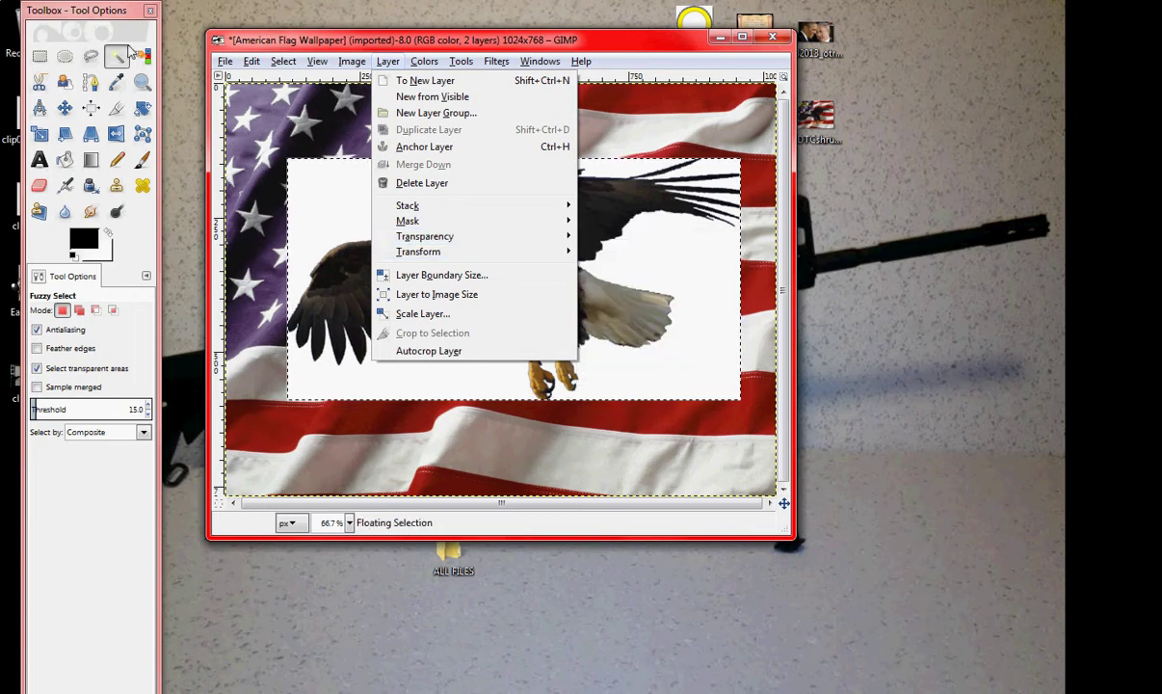
click(120, 60)
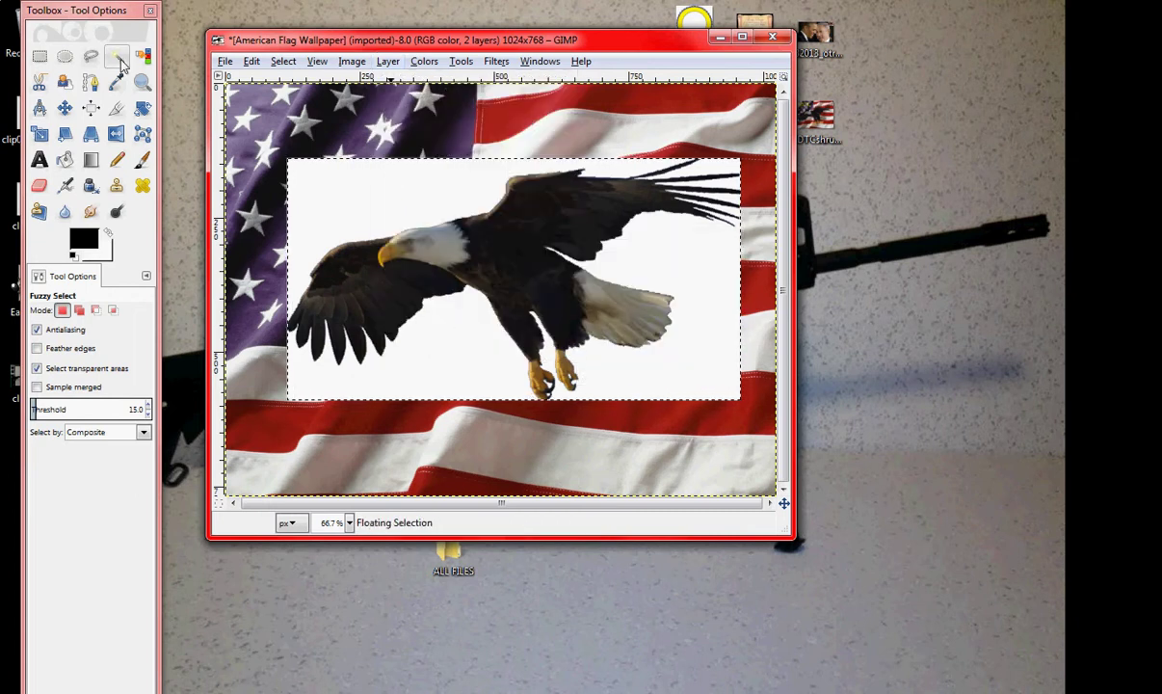
click(387, 60)
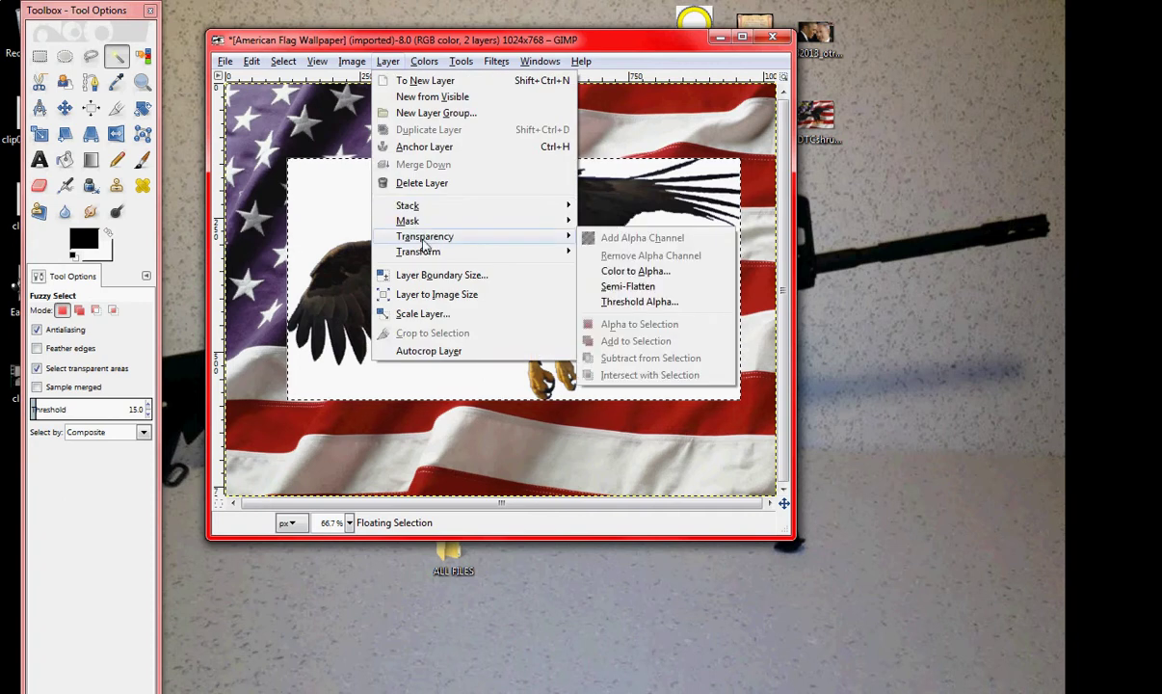
mouse_move(363, 70)
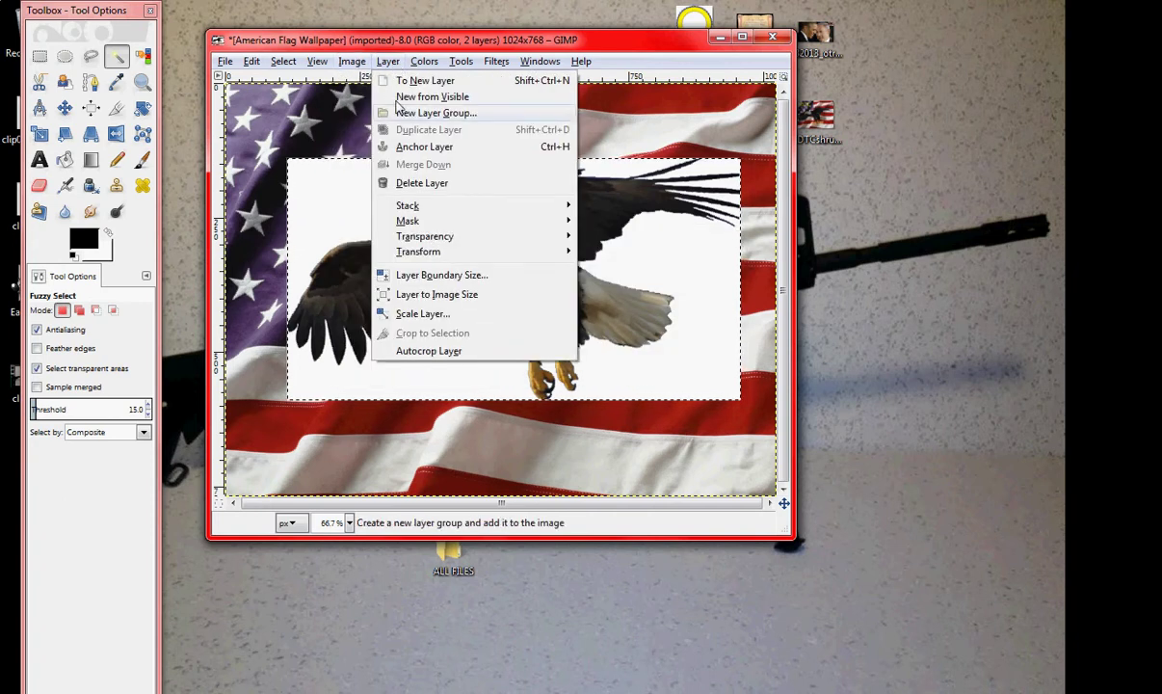
mouse_move(415, 241)
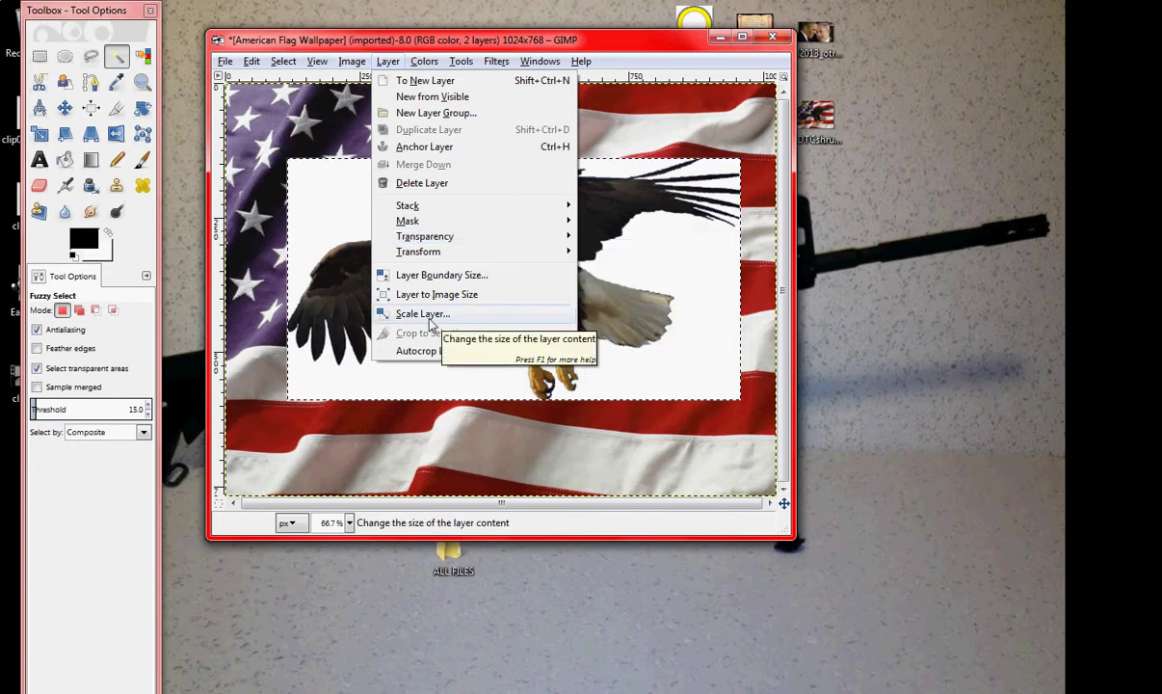
click(430, 321)
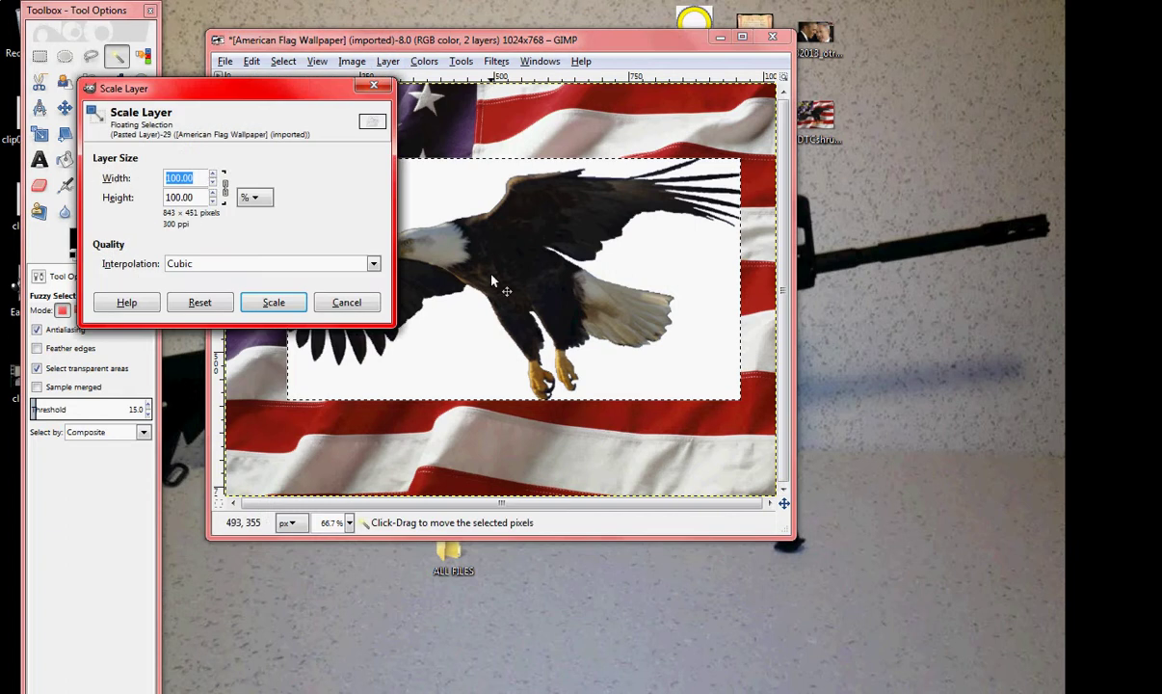
click(213, 183)
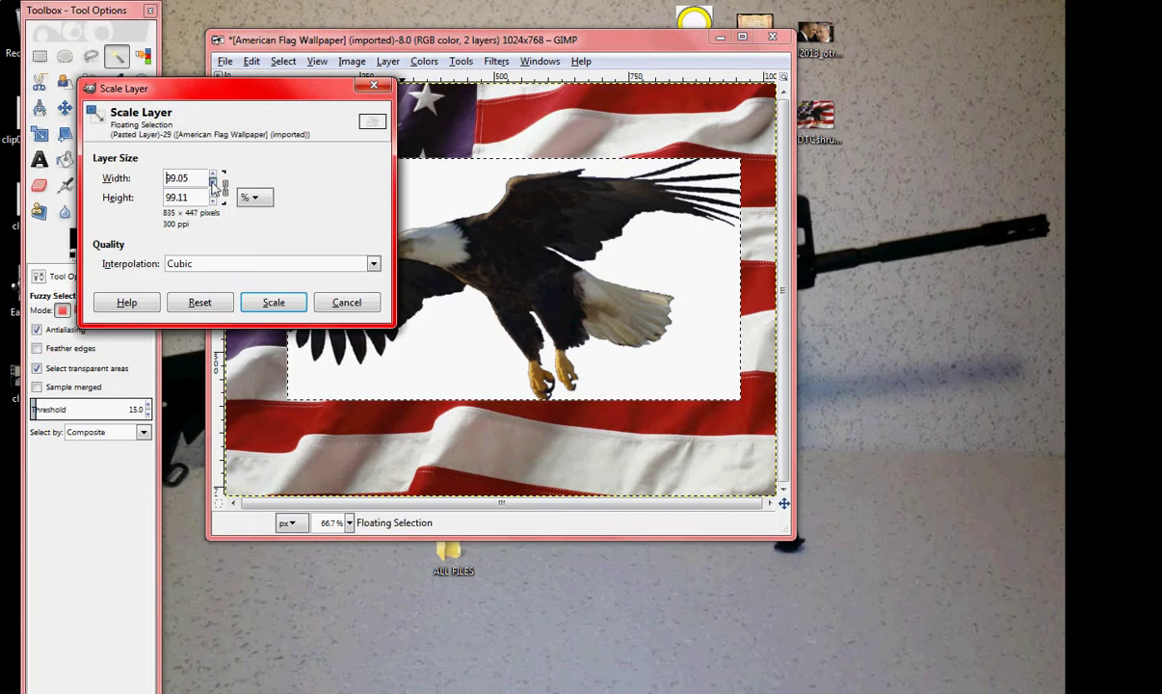
click(273, 304)
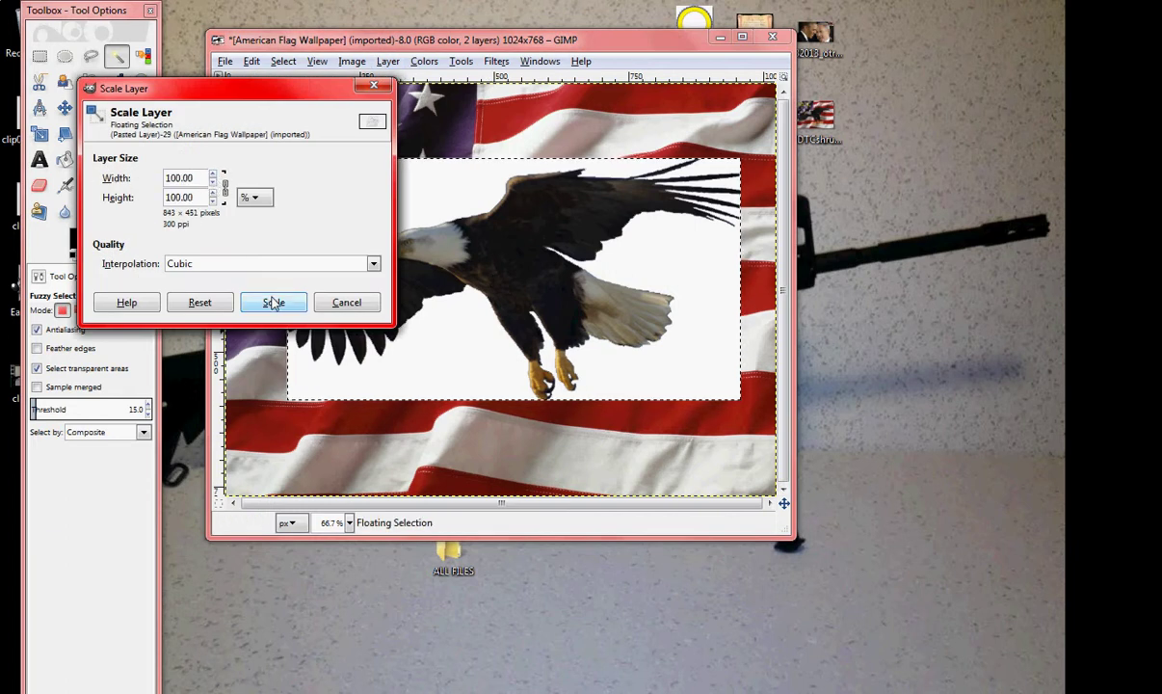
click(345, 305)
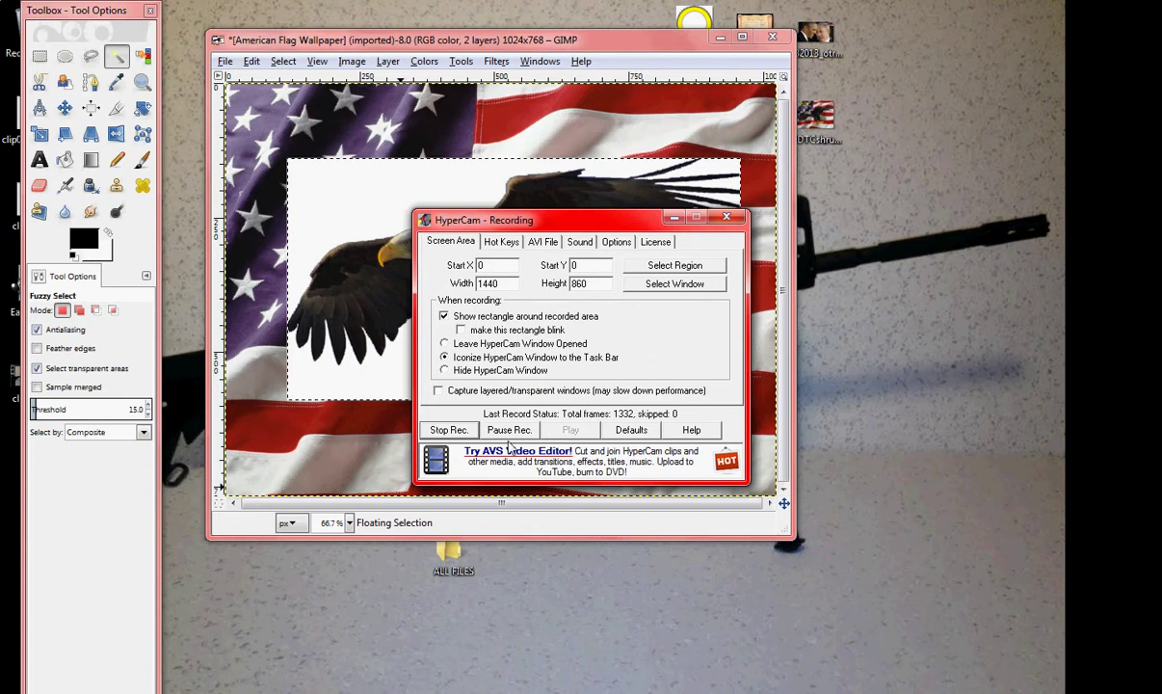
Step: Minimize the HyperCam recorder window and bring the American Flag Wallpaper image back to the front in GIMP
click(509, 434)
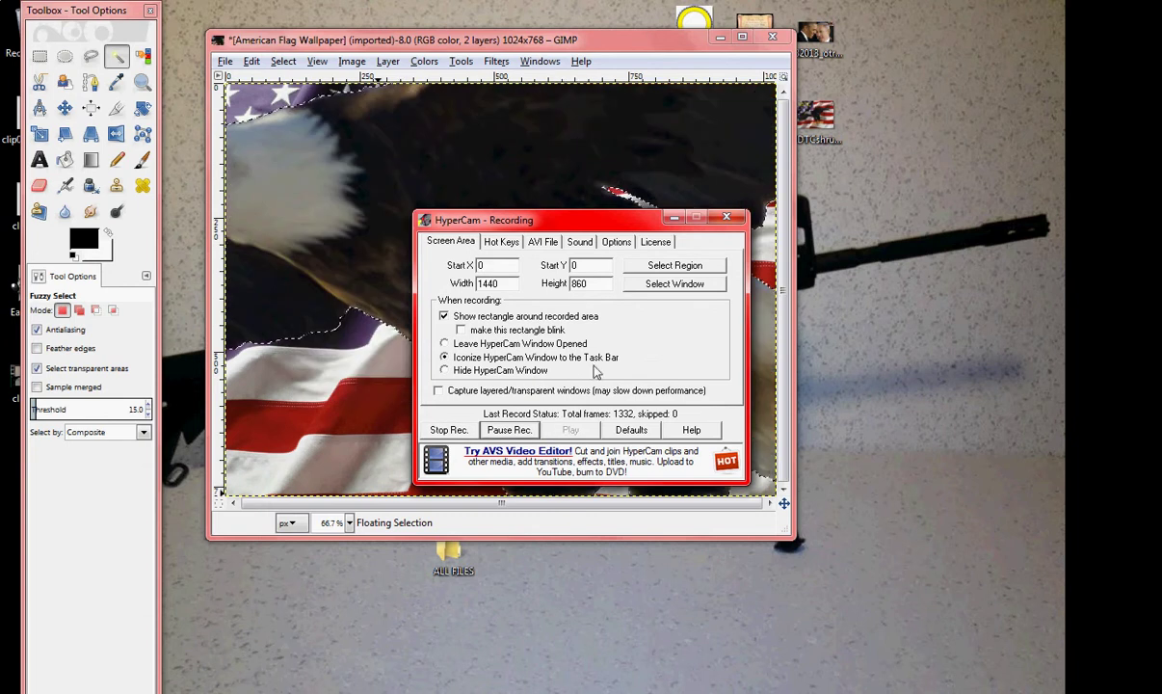
click(673, 217)
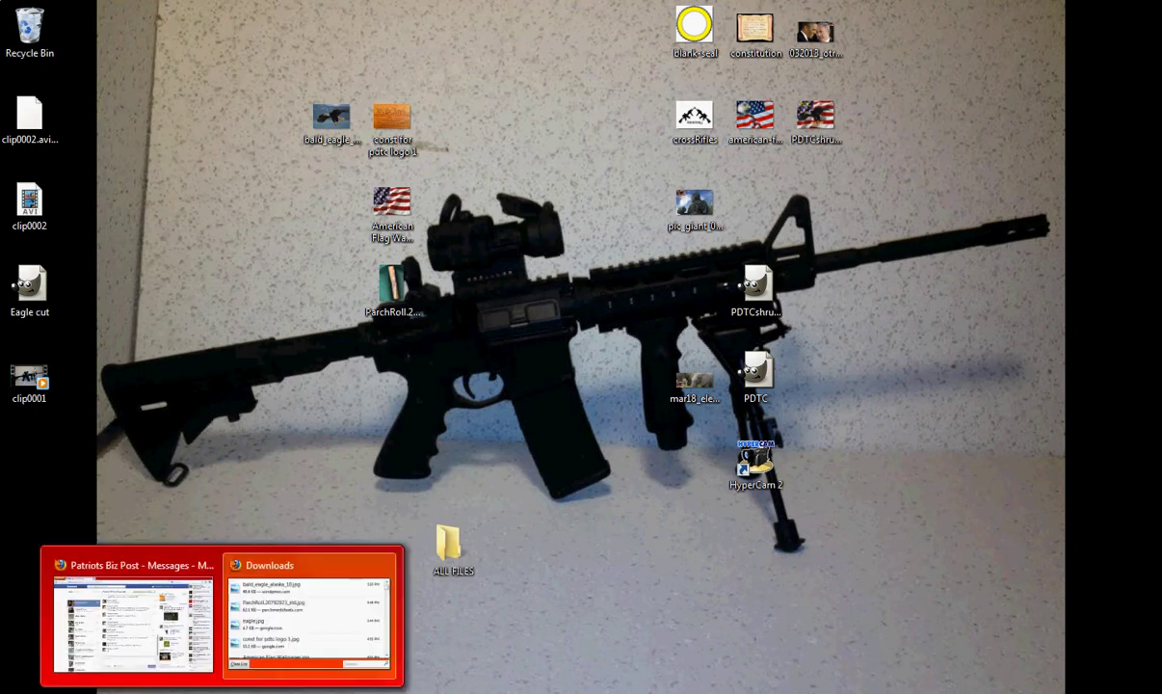
mouse_move(271, 689)
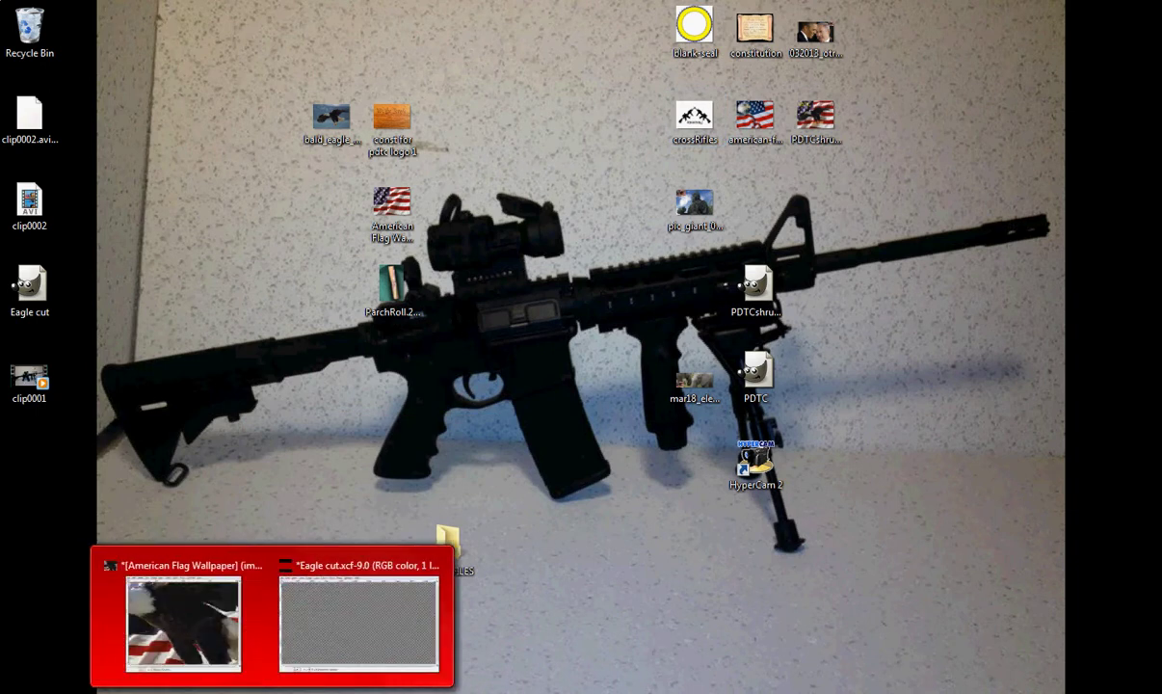
click(214, 568)
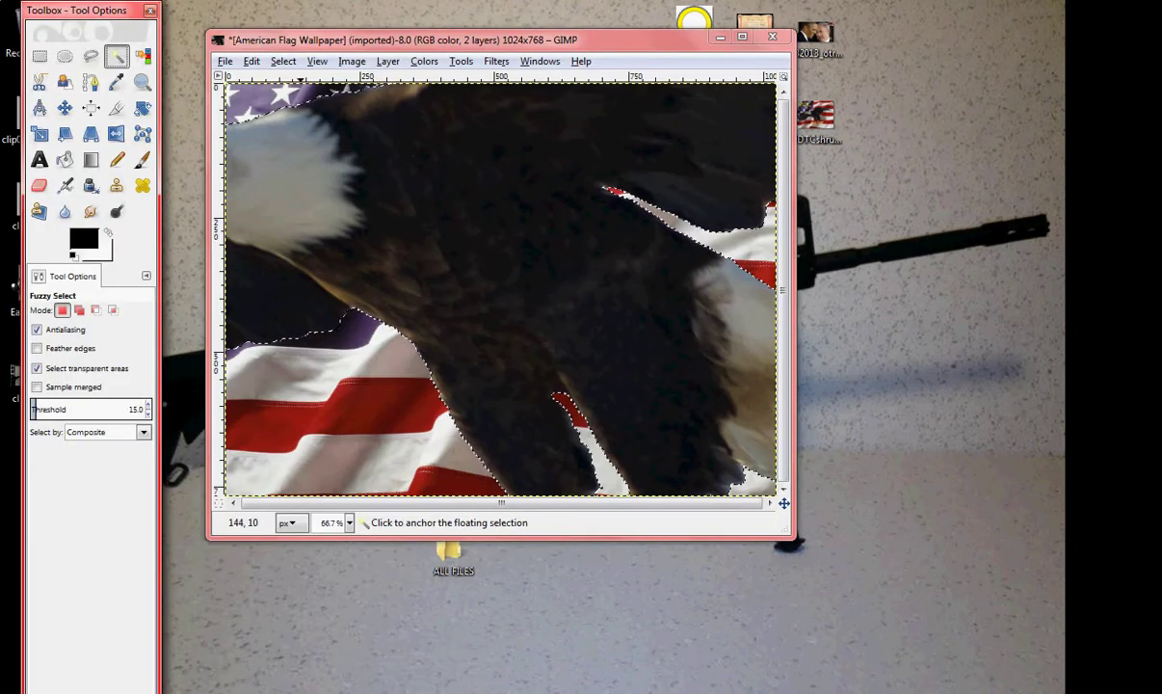
Step: Open Eagle cut.xcf from the Desktop folder and bring its window to the front
click(225, 60)
click(250, 113)
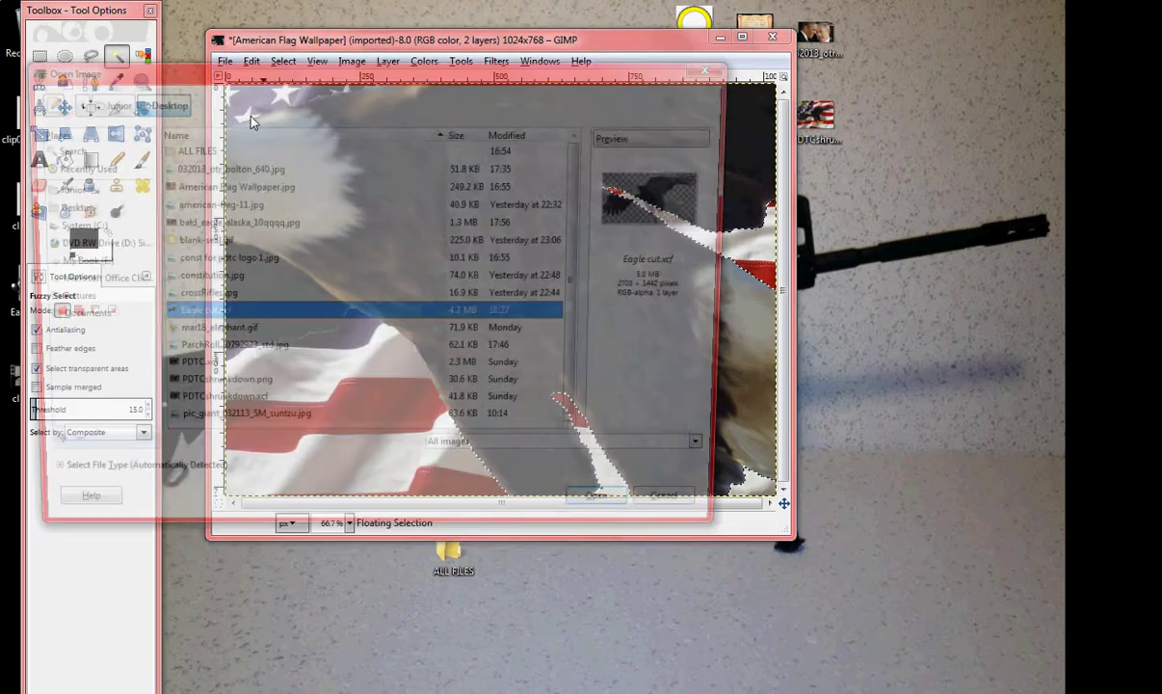
double_click(202, 316)
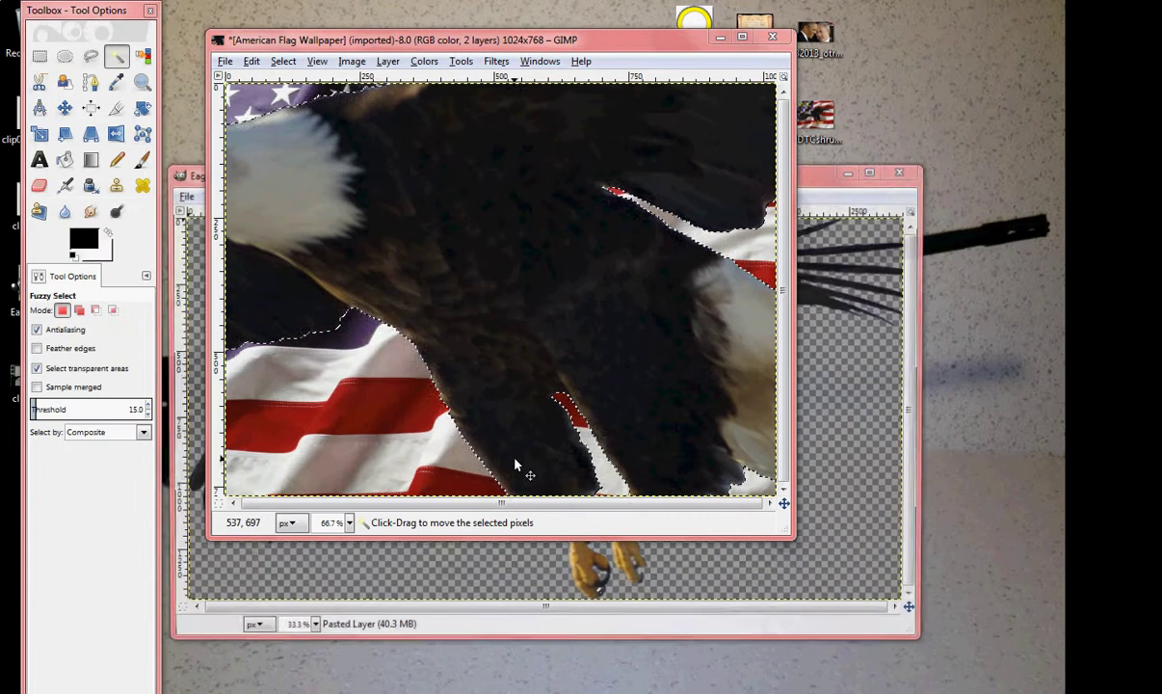
click(833, 417)
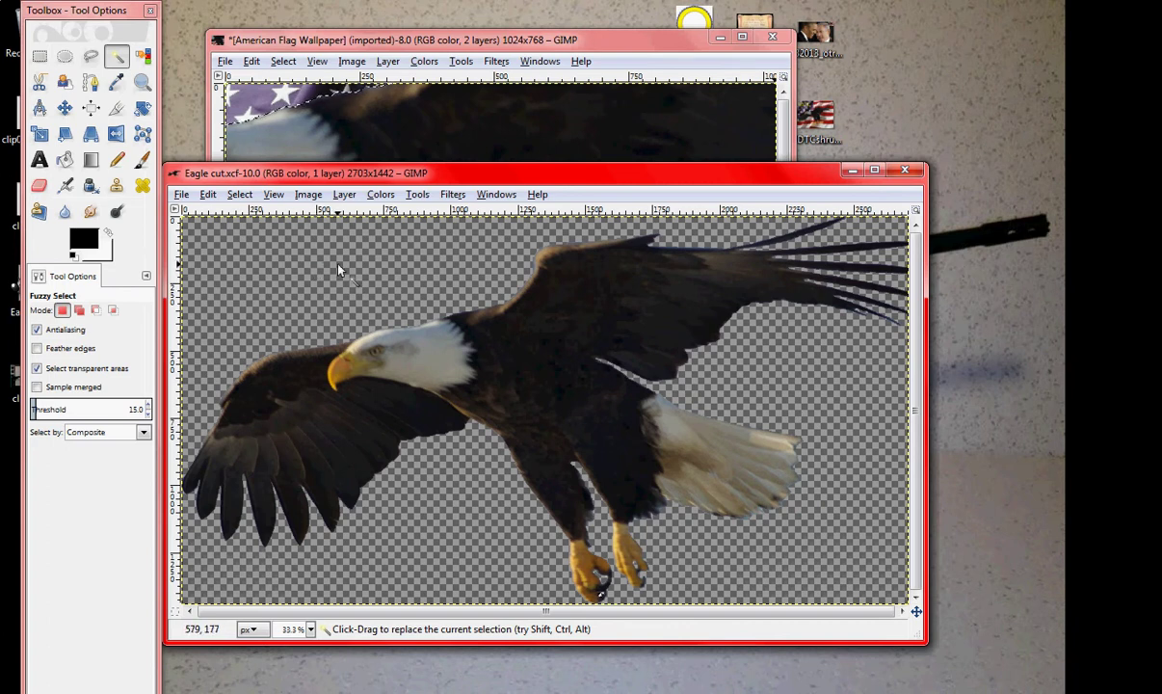
Step: Review the transparency commands for the eagle layer, close Eagle cut.xcf and return to the American Flag Wallpaper image
click(344, 195)
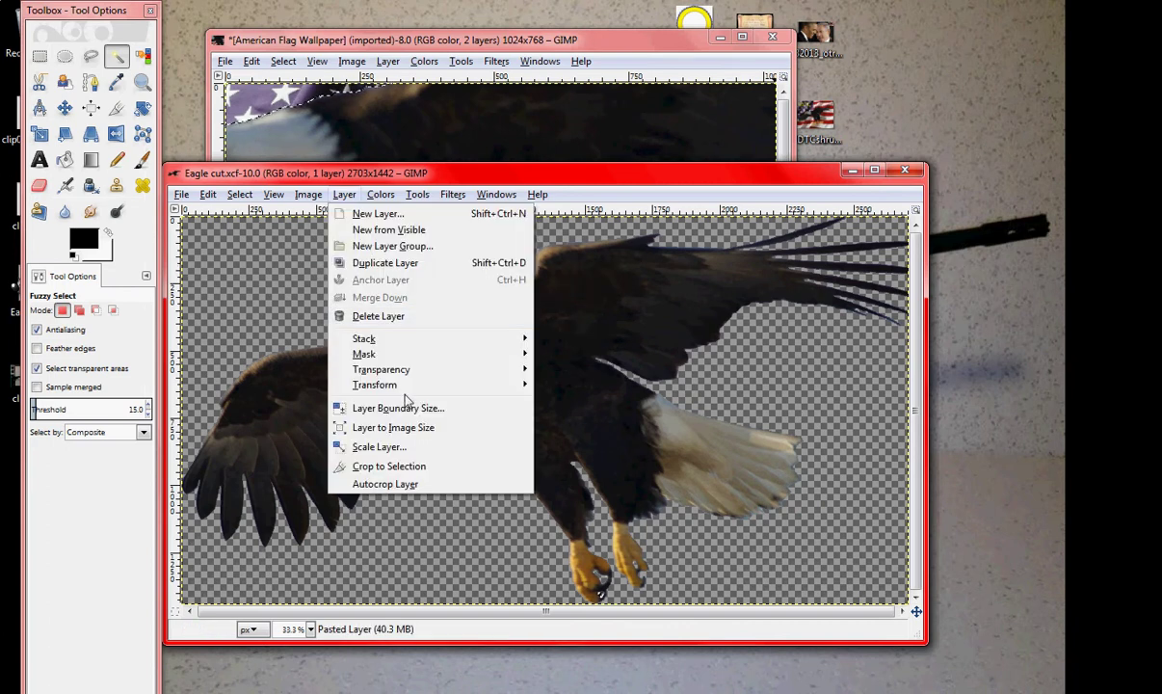
mouse_move(407, 373)
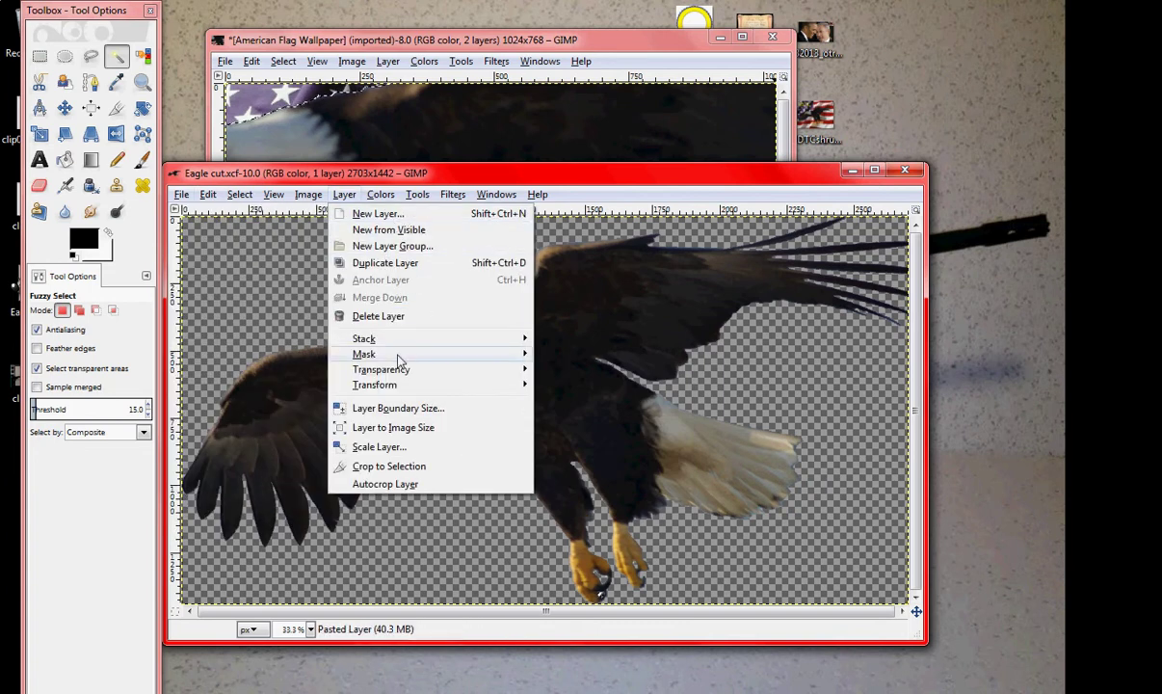
mouse_move(447, 371)
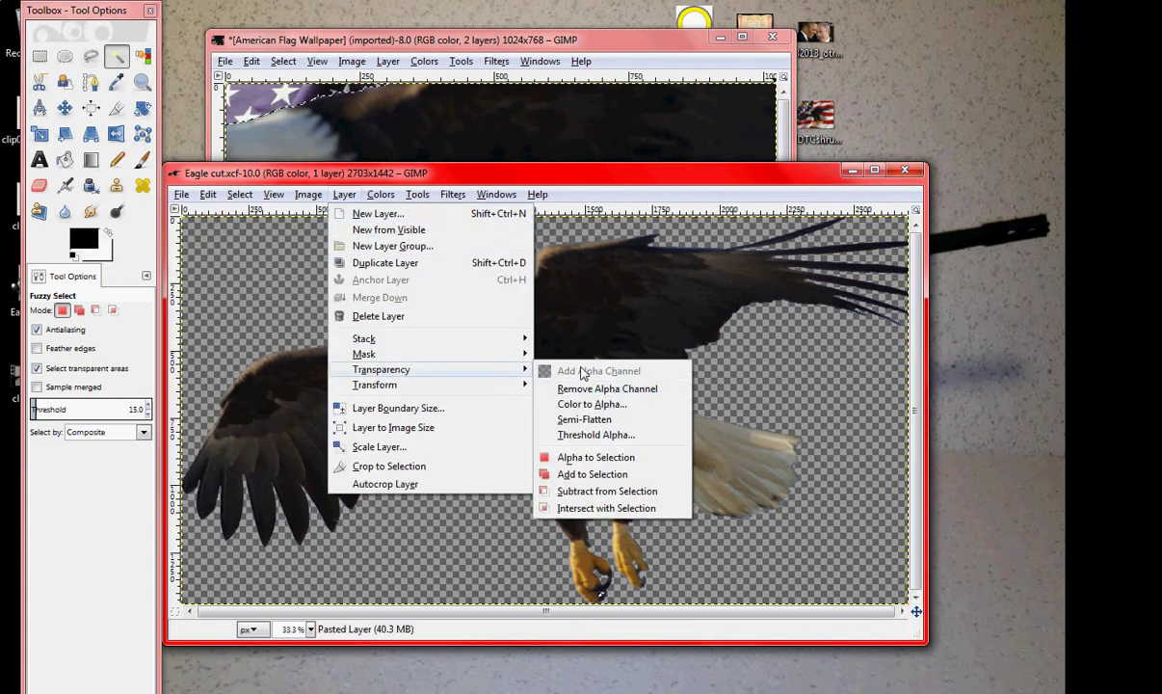
click(228, 336)
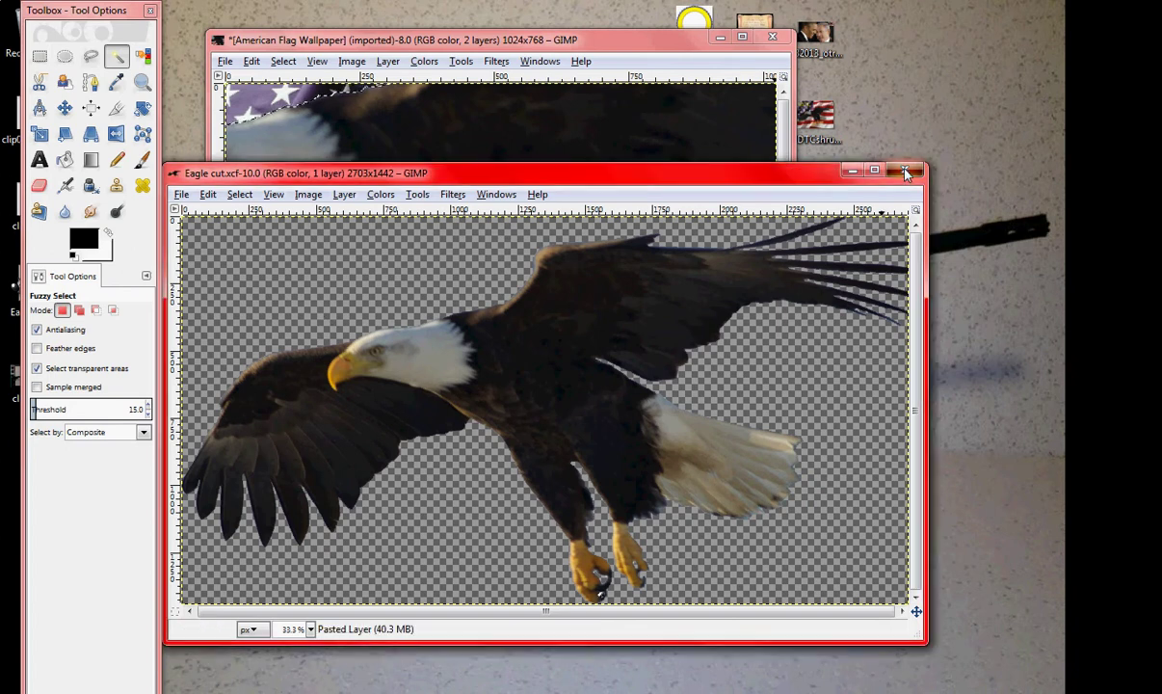
click(502, 39)
Step: Scale the floating eagle layer on the flag image down to 1353 × 722 pixels with cubic interpolation
key(ctrl+v)
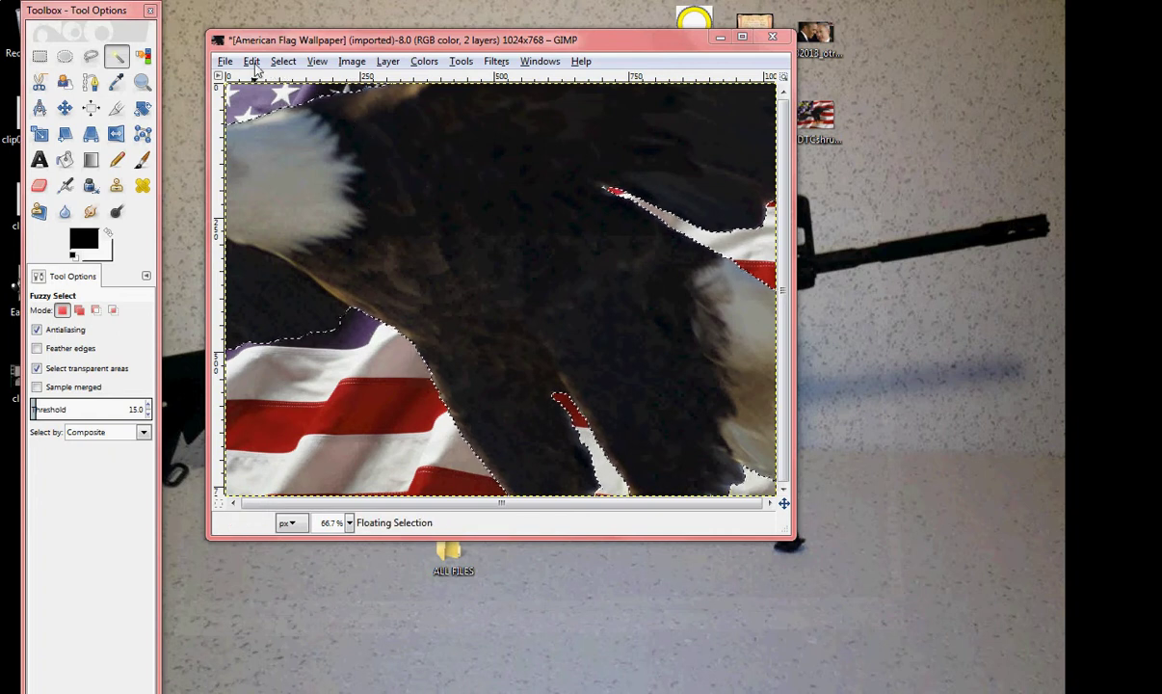
click(343, 63)
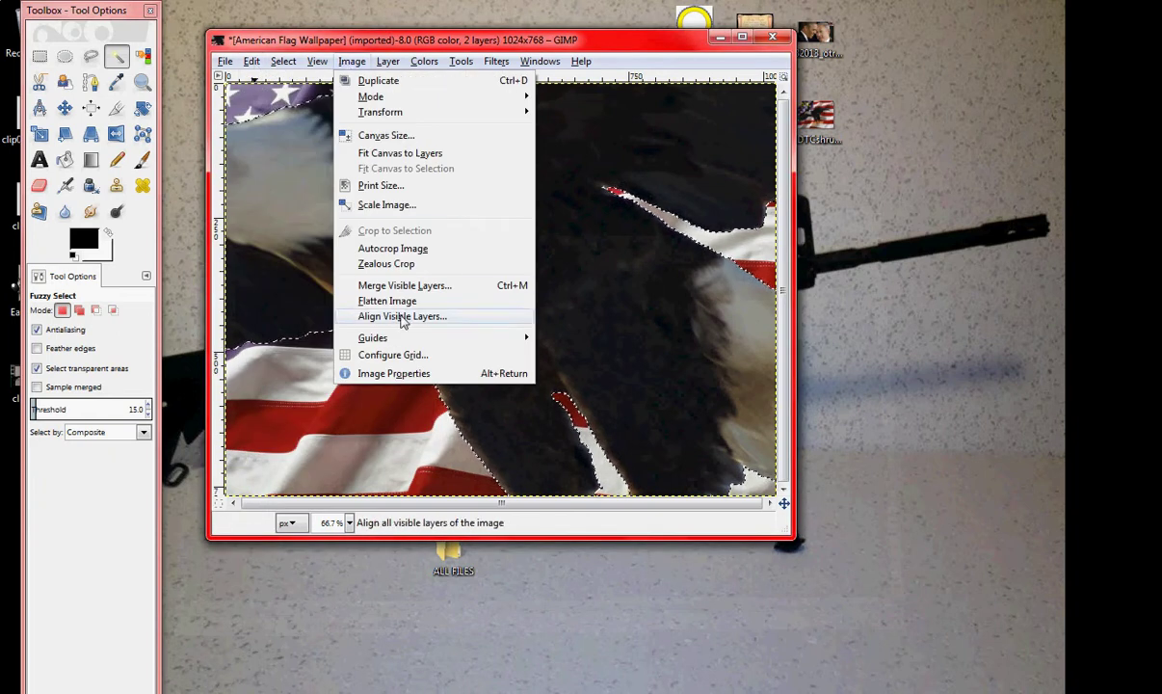
click(344, 63)
click(388, 61)
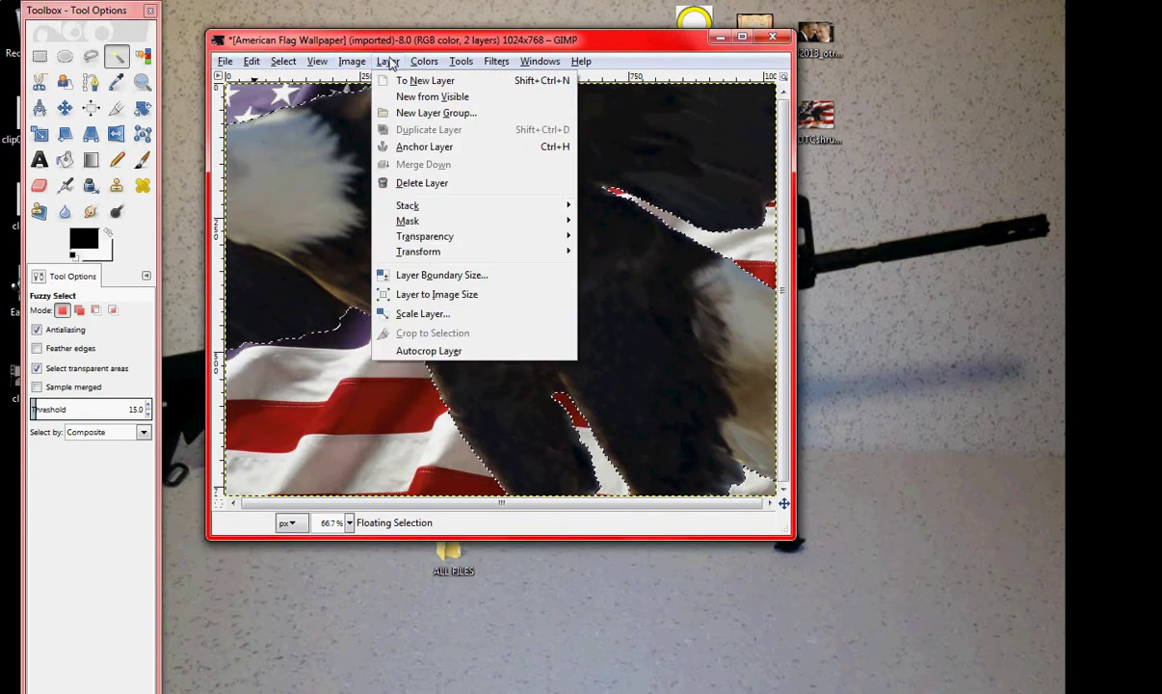
click(434, 314)
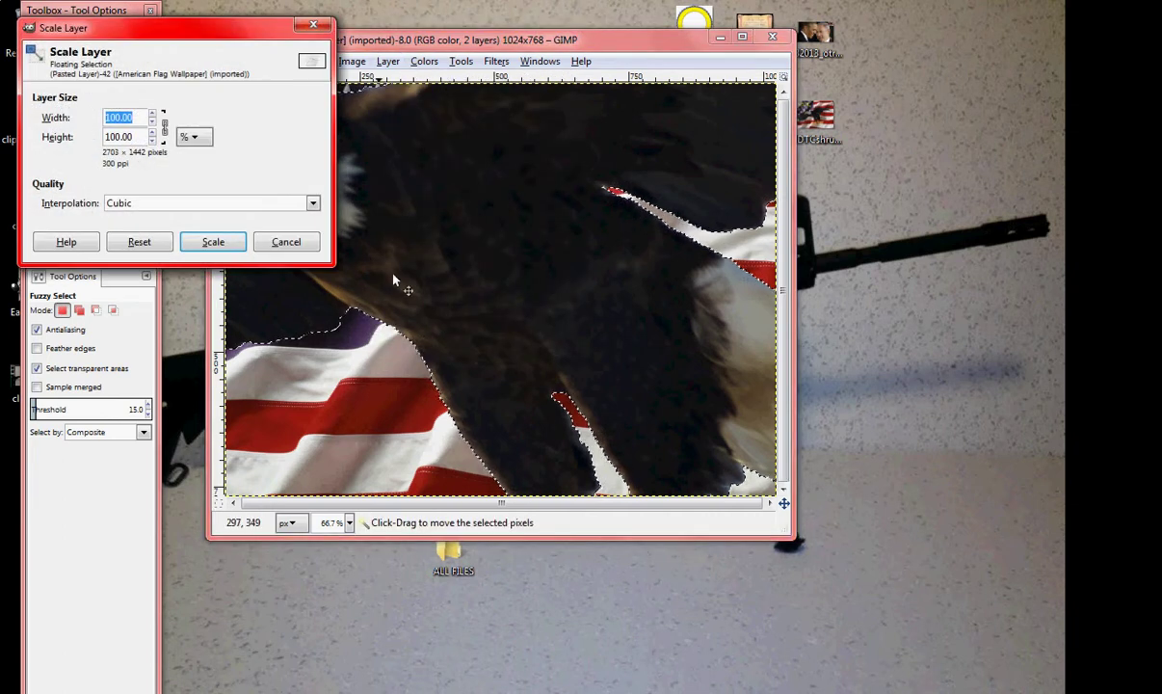
scroll(151, 123, down, 20)
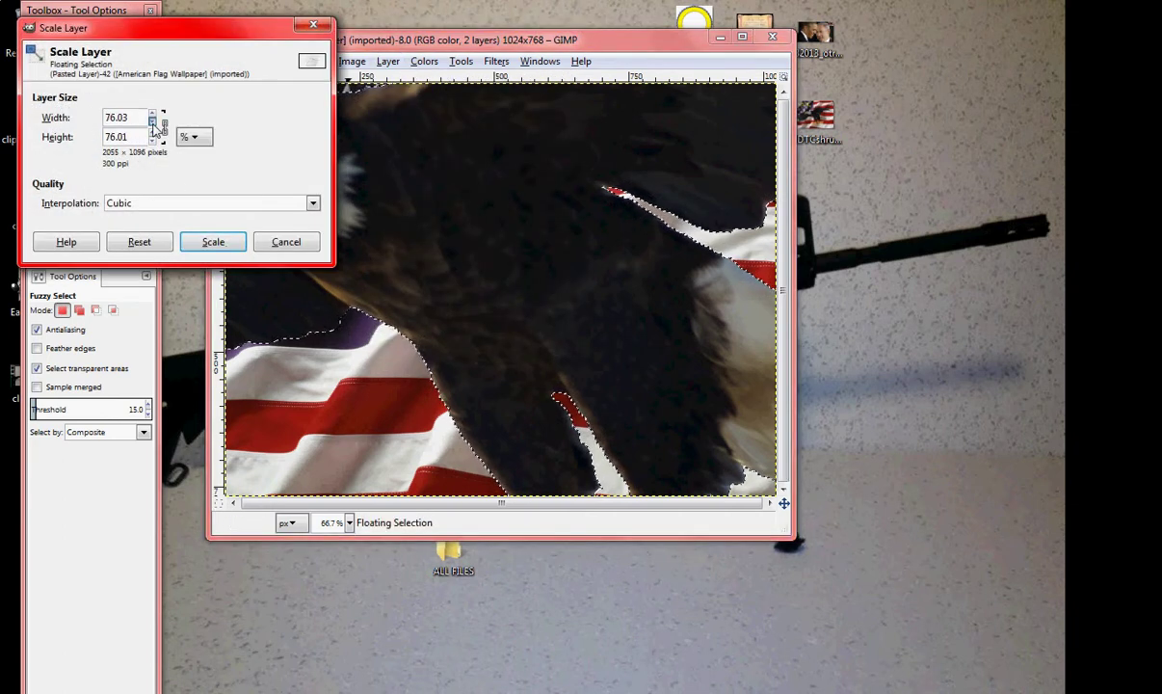
scroll(151, 123, down, 11)
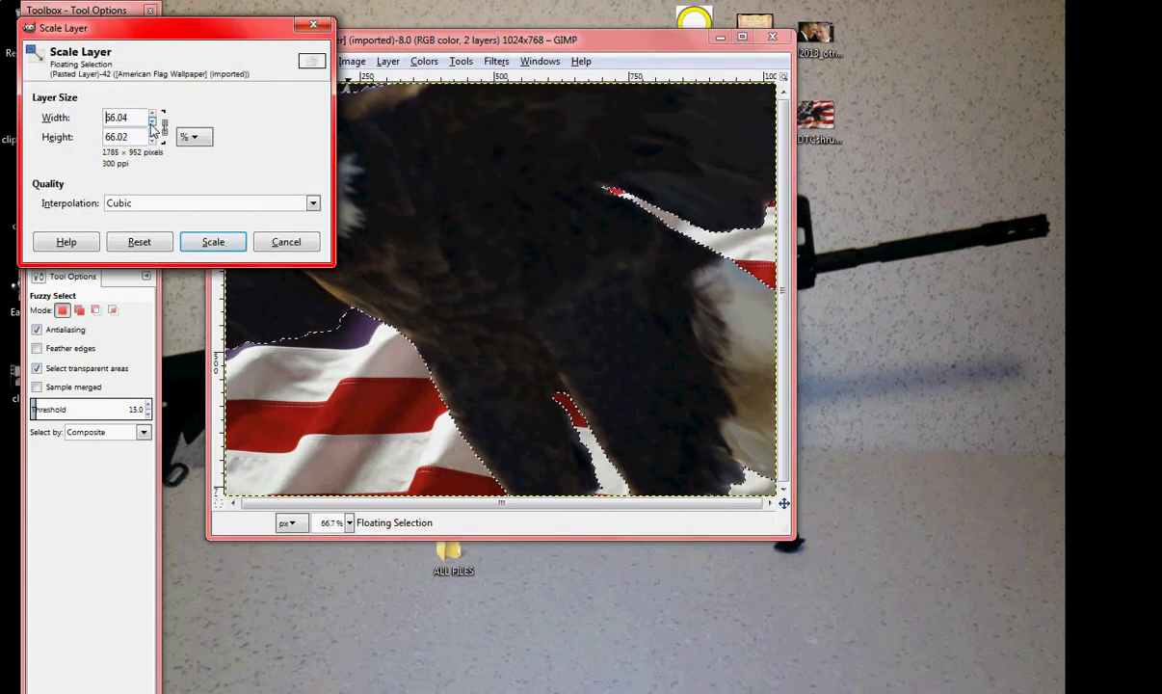
scroll(151, 124, down, 9)
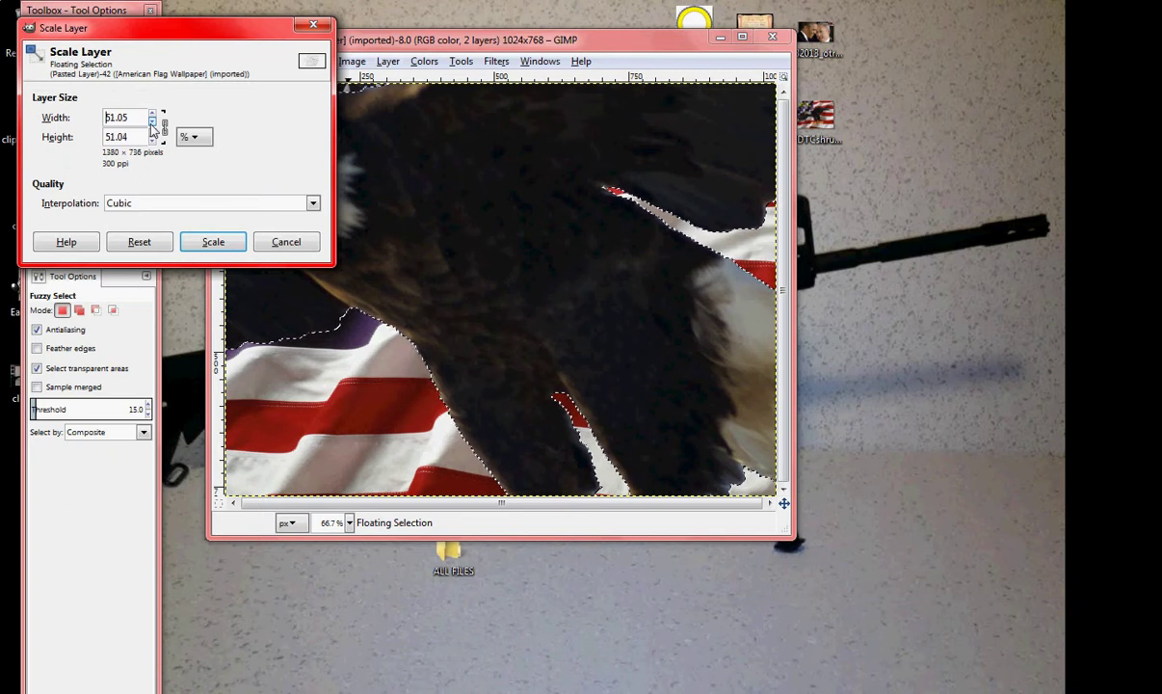
click(220, 244)
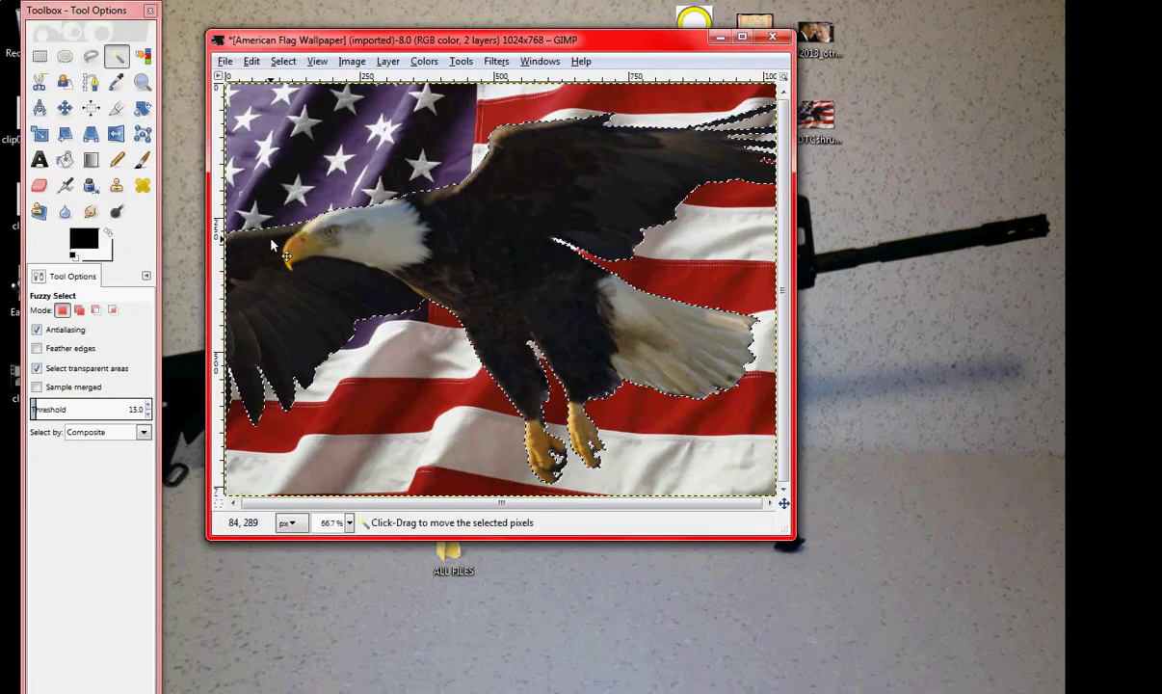
click(352, 61)
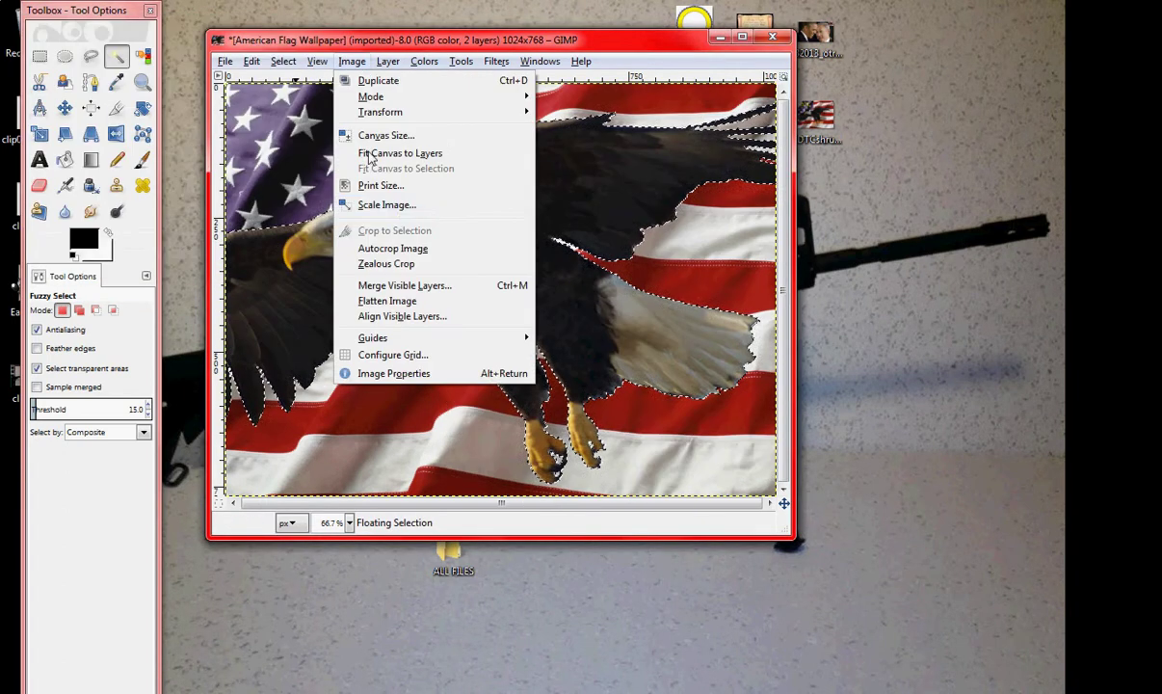
click(374, 199)
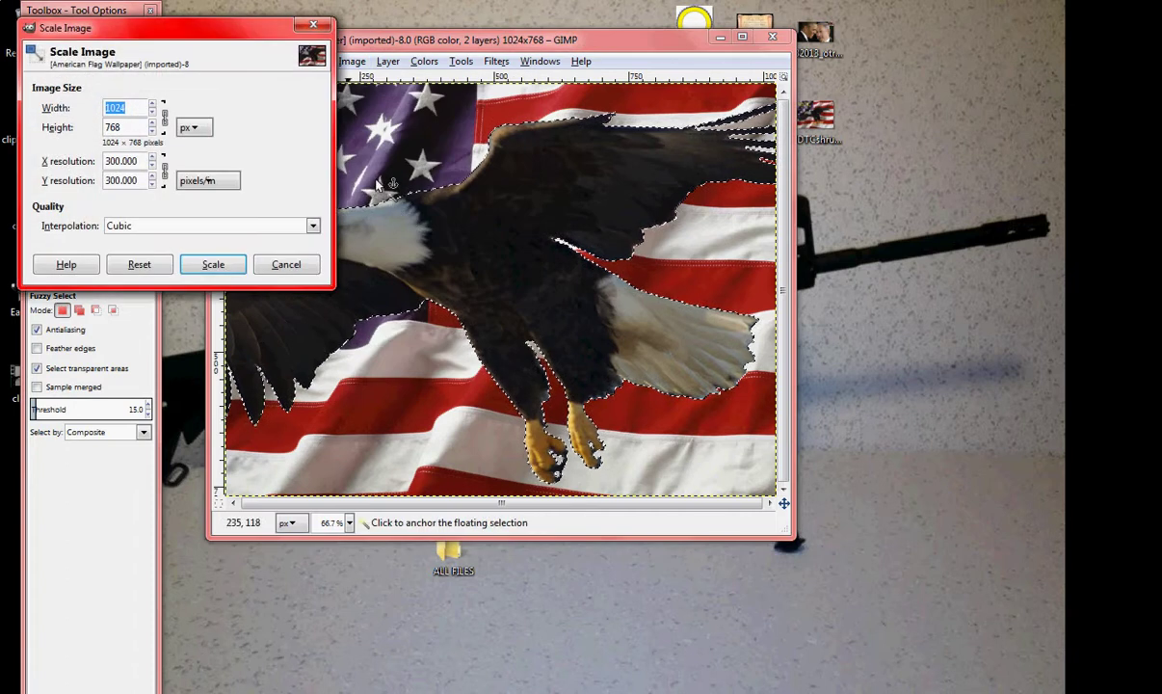
click(308, 26)
Step: Scale the floating eagle layer down further to 69.77% width and 69.81% height, 944 × 504 pixels
click(389, 60)
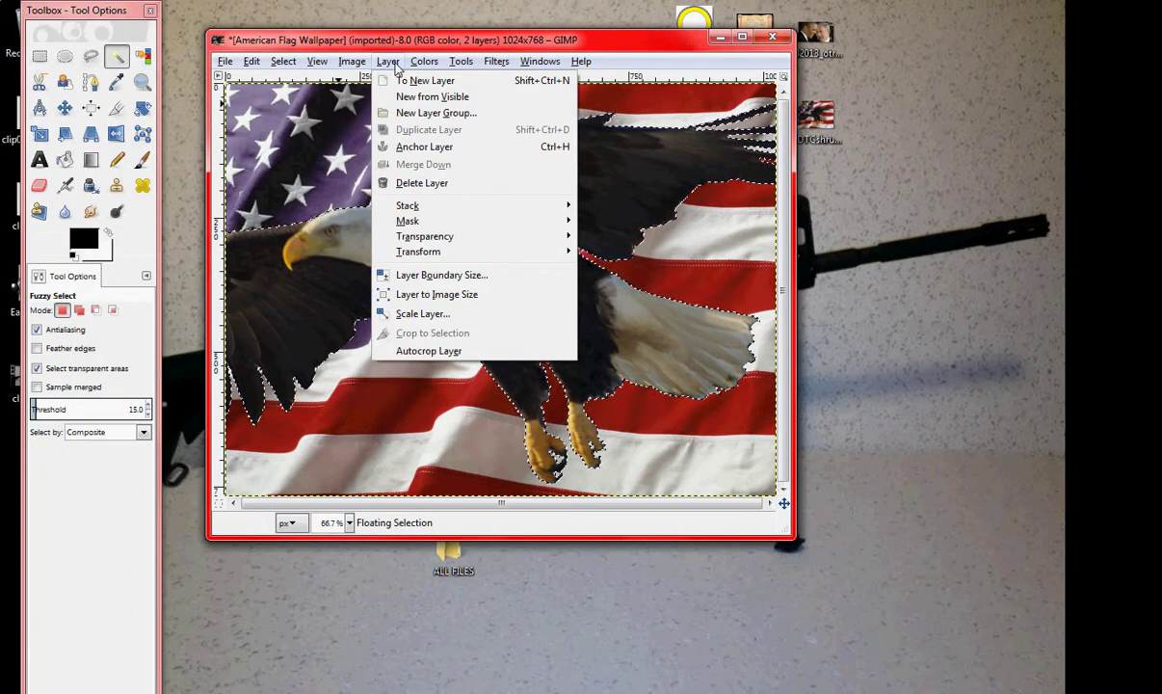
mouse_move(349, 67)
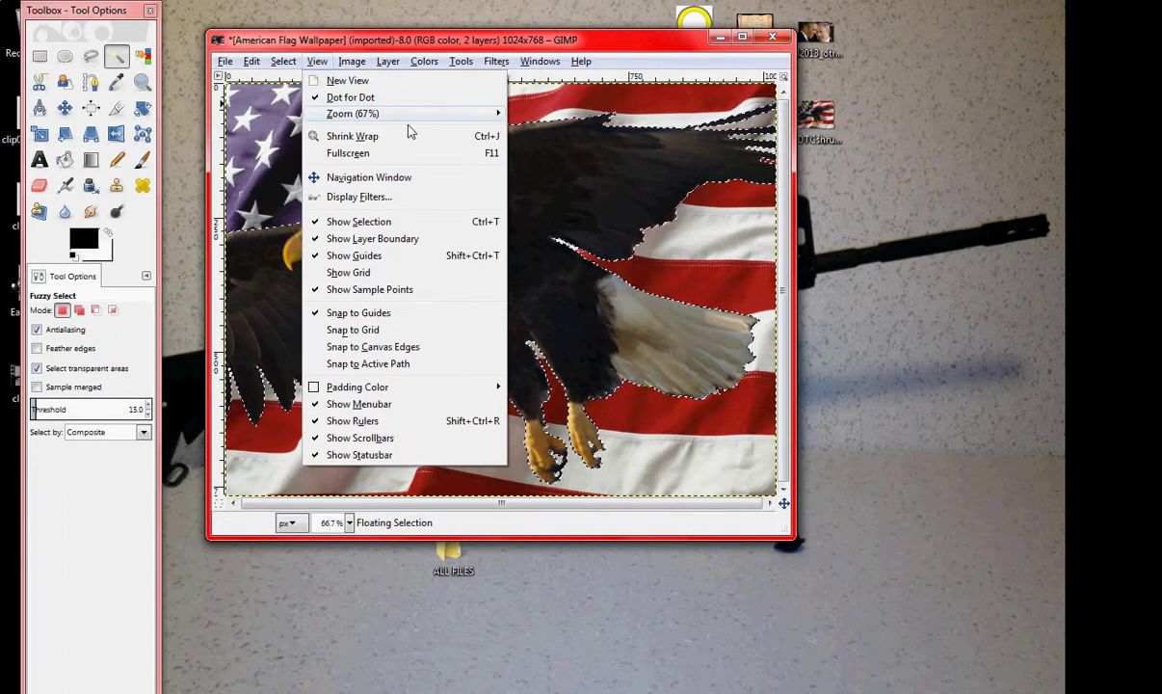
mouse_move(387, 61)
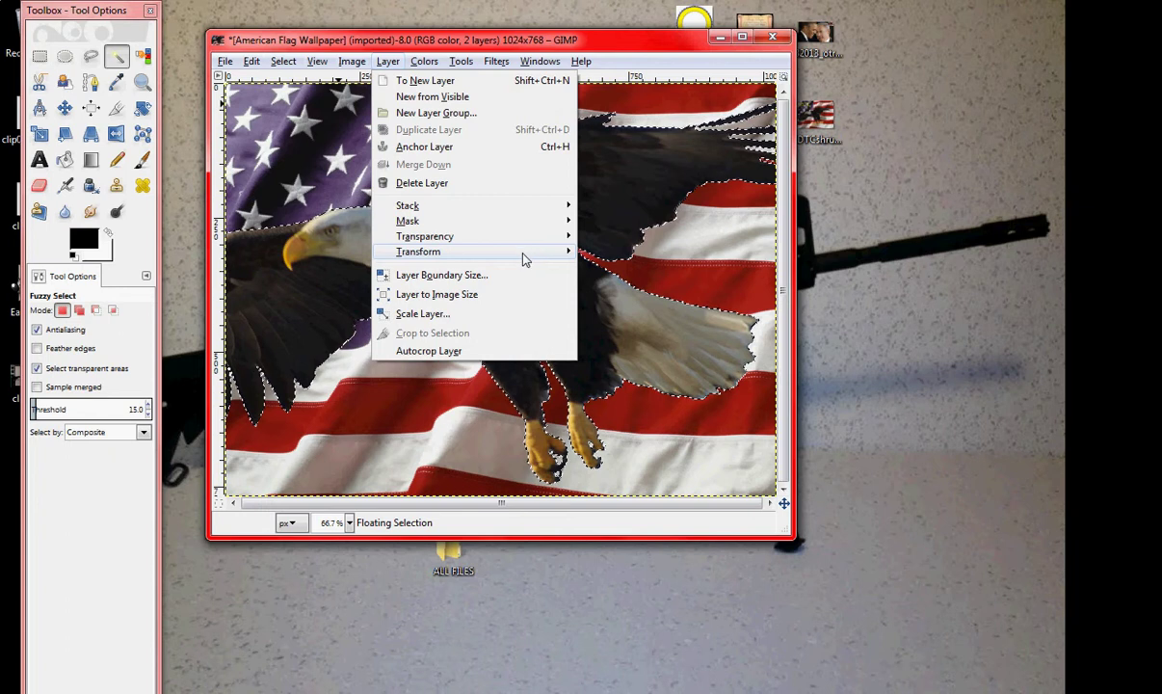
click(422, 313)
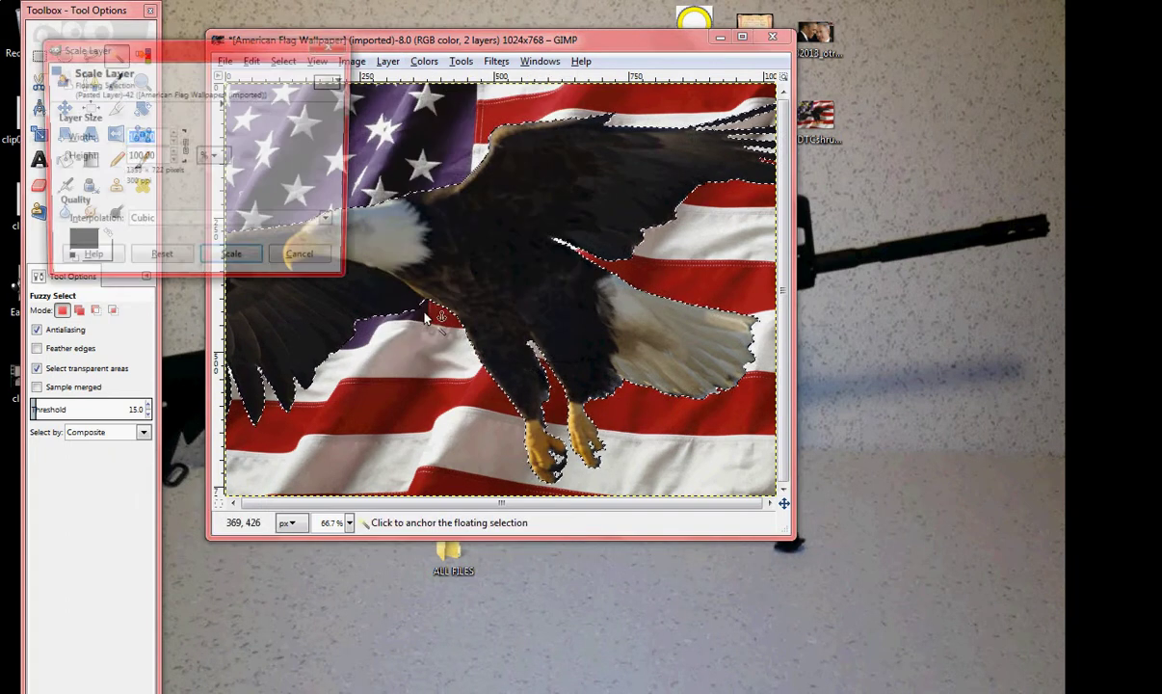
scroll(176, 141, down, 20)
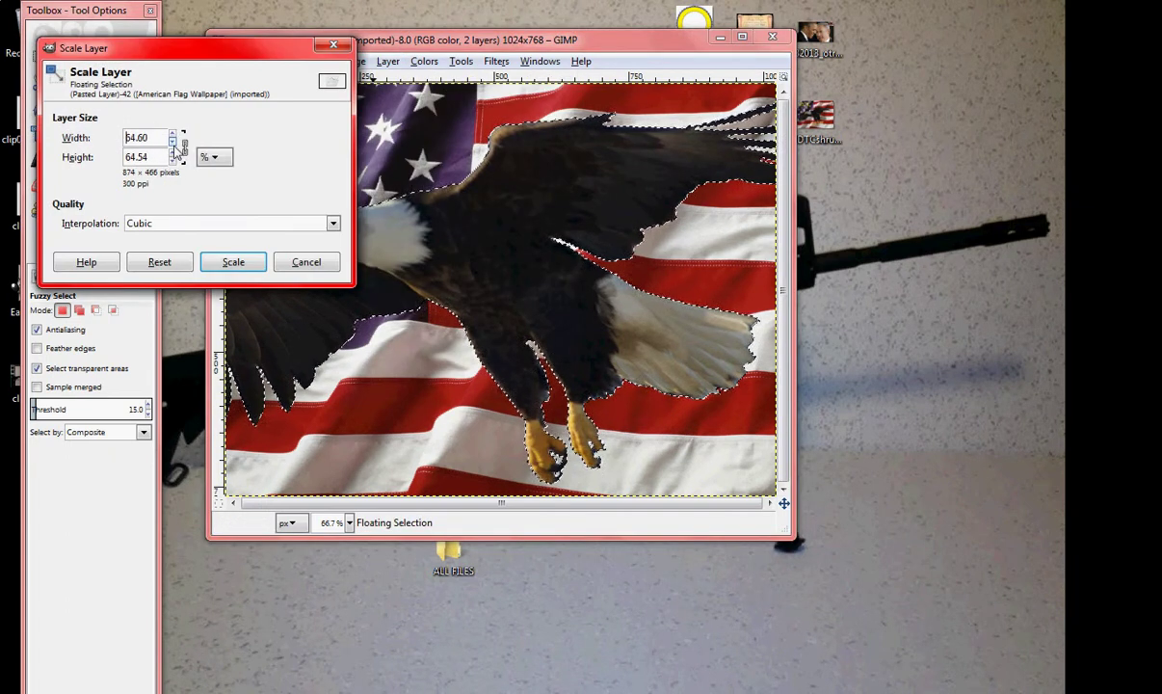
scroll(178, 141, up, 6)
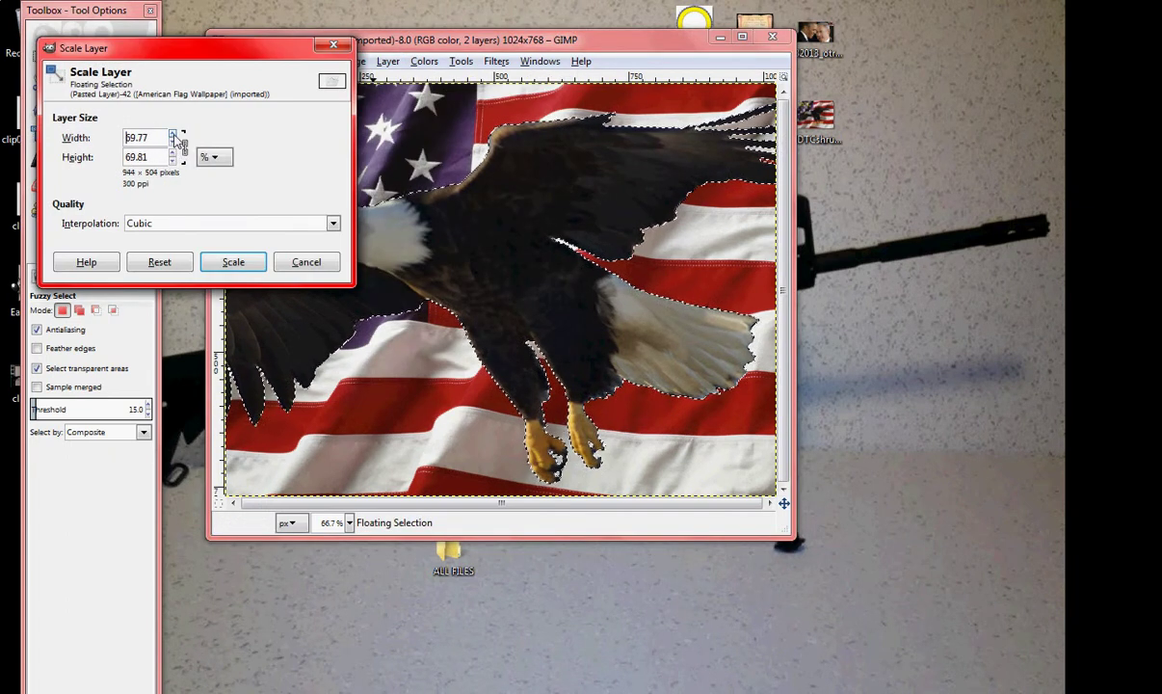
click(240, 265)
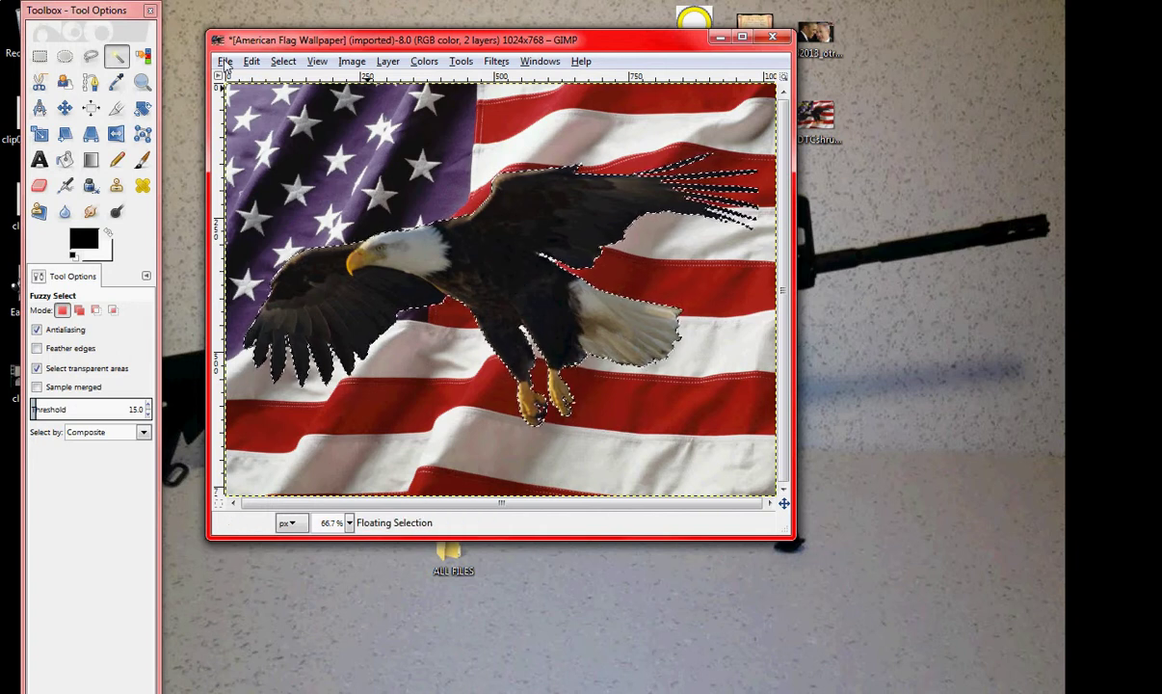
Step: Move the floating eagle upward over the flag and cut it to the clipboard
drag(523, 241, 520, 199)
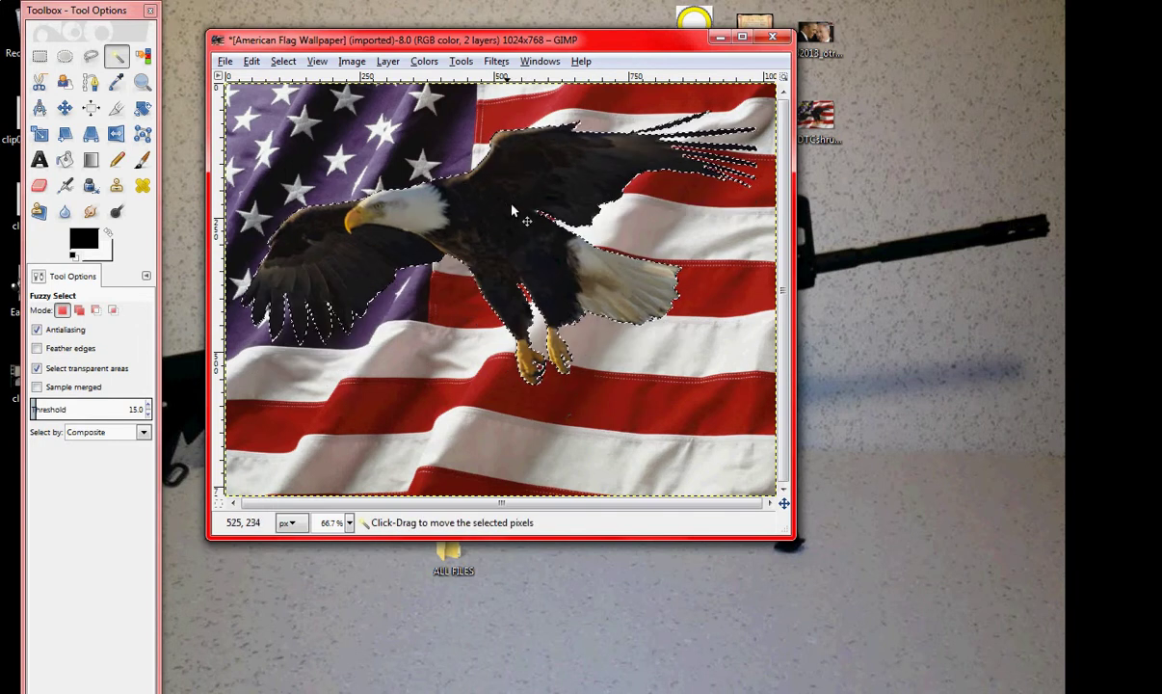
click(505, 206)
right_click(504, 210)
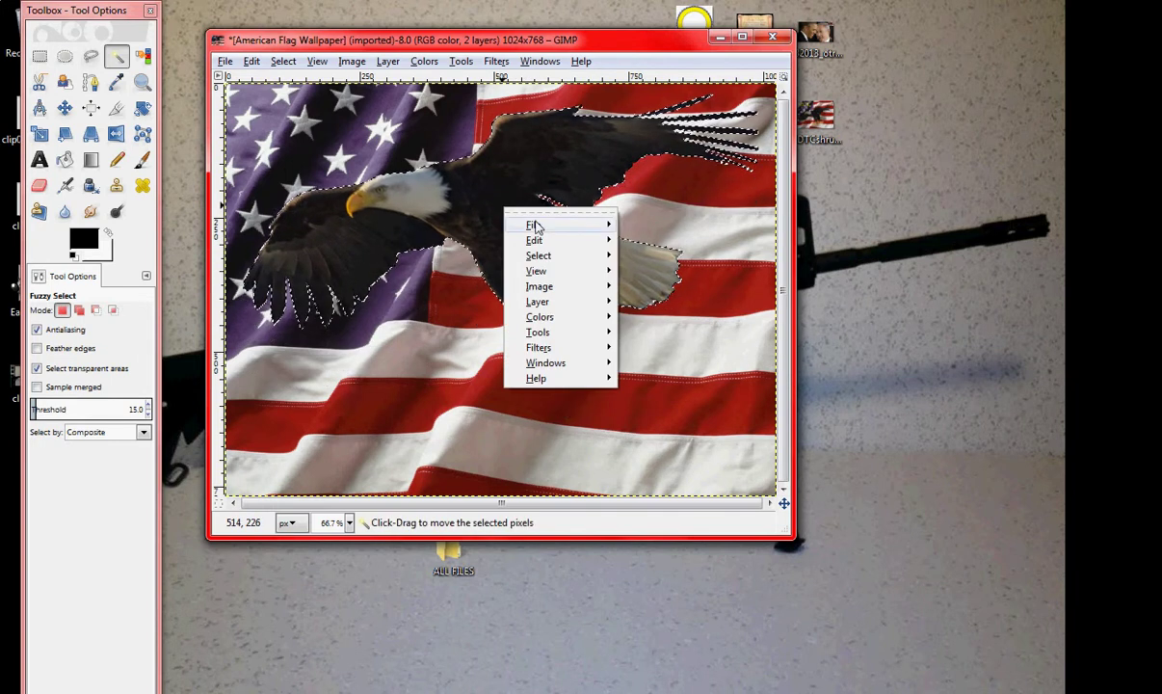
mouse_move(559, 240)
click(672, 326)
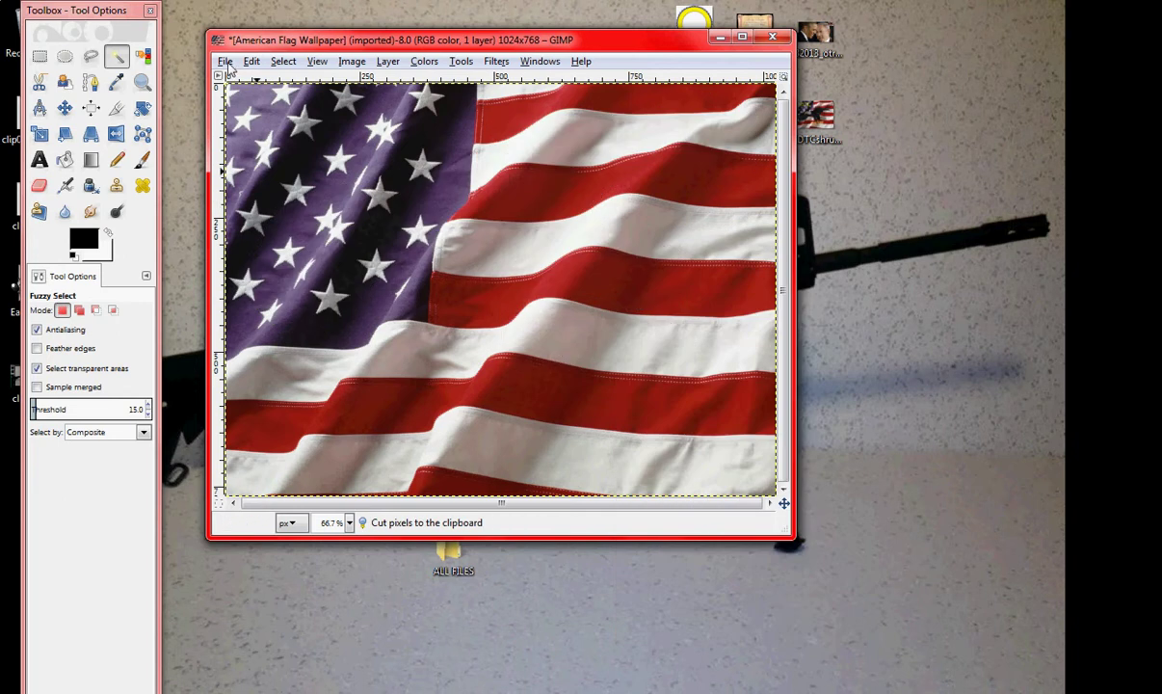
Step: Open Eagle cut.xcf again and minimize its window to get back to the flag image
click(225, 62)
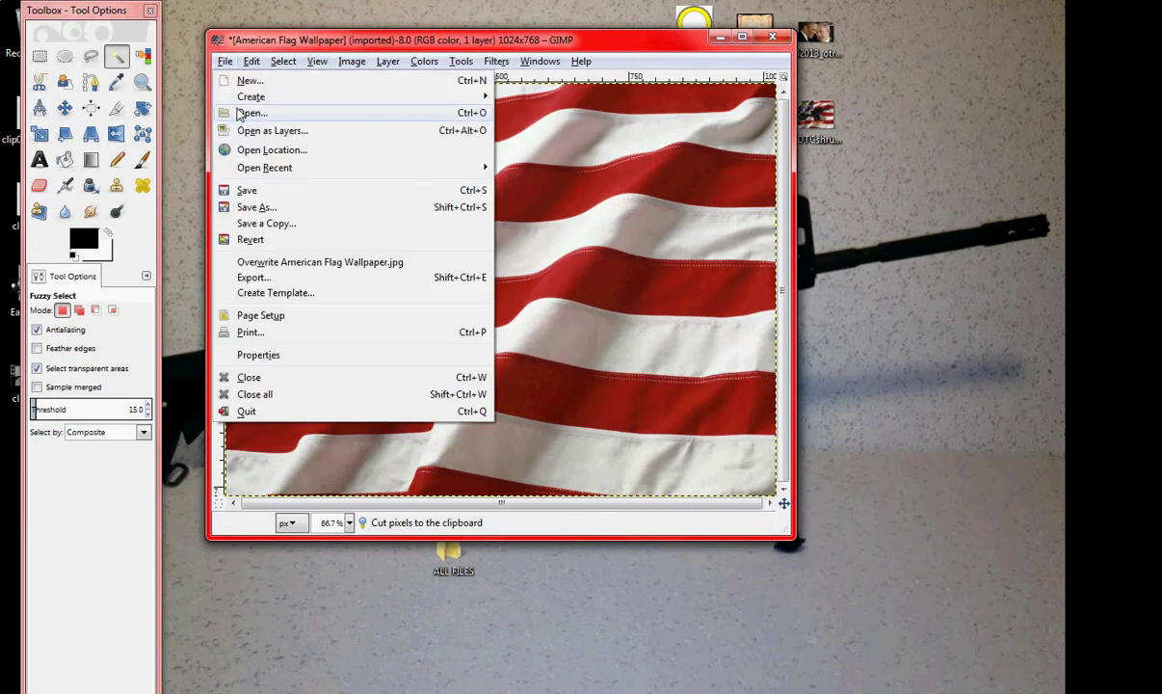
click(229, 111)
double_click(205, 318)
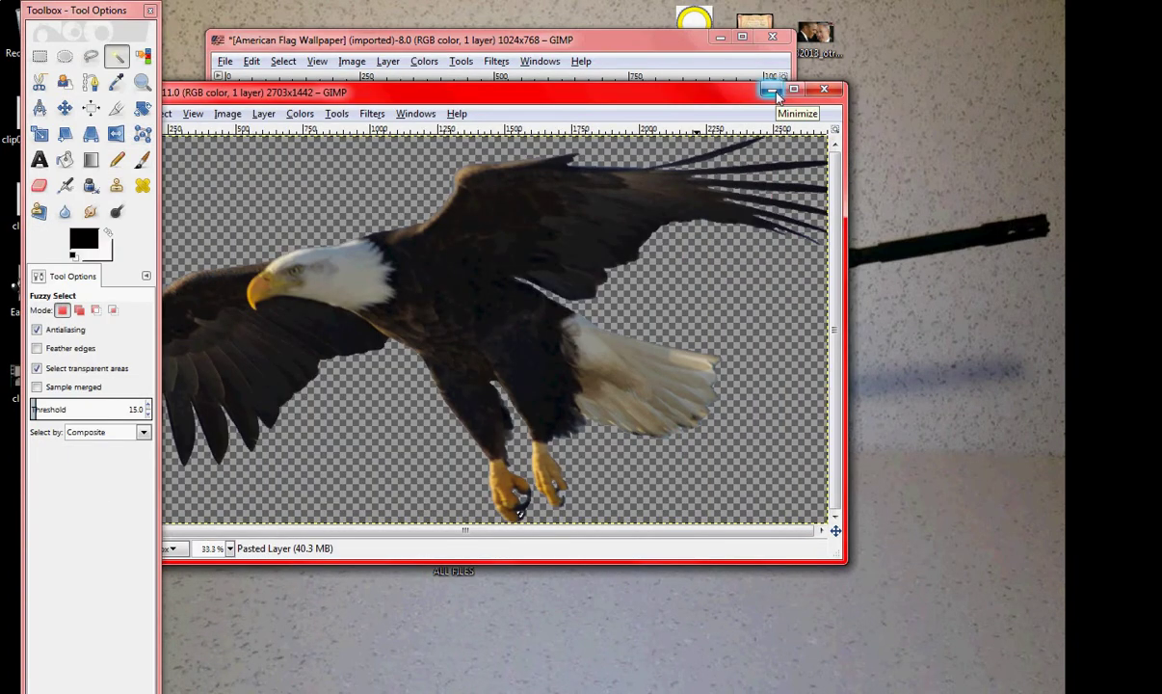
click(774, 91)
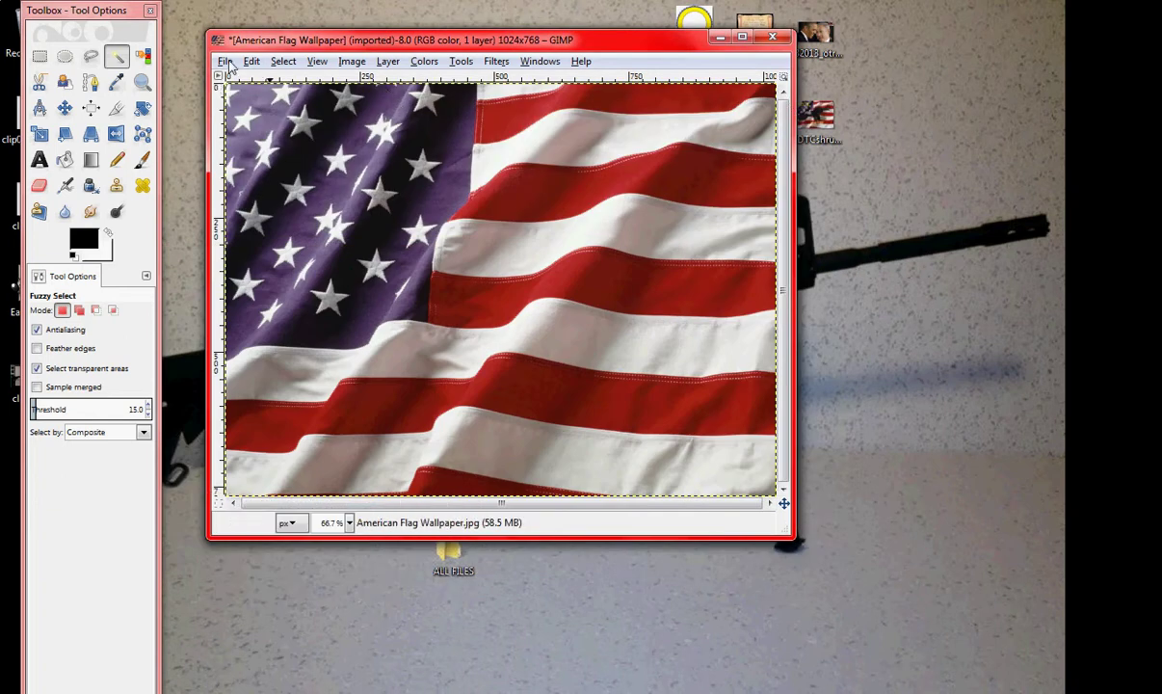
Step: Create a new blank image at the default 640 × 400 pixels and move its window over the flag image
click(226, 62)
click(298, 84)
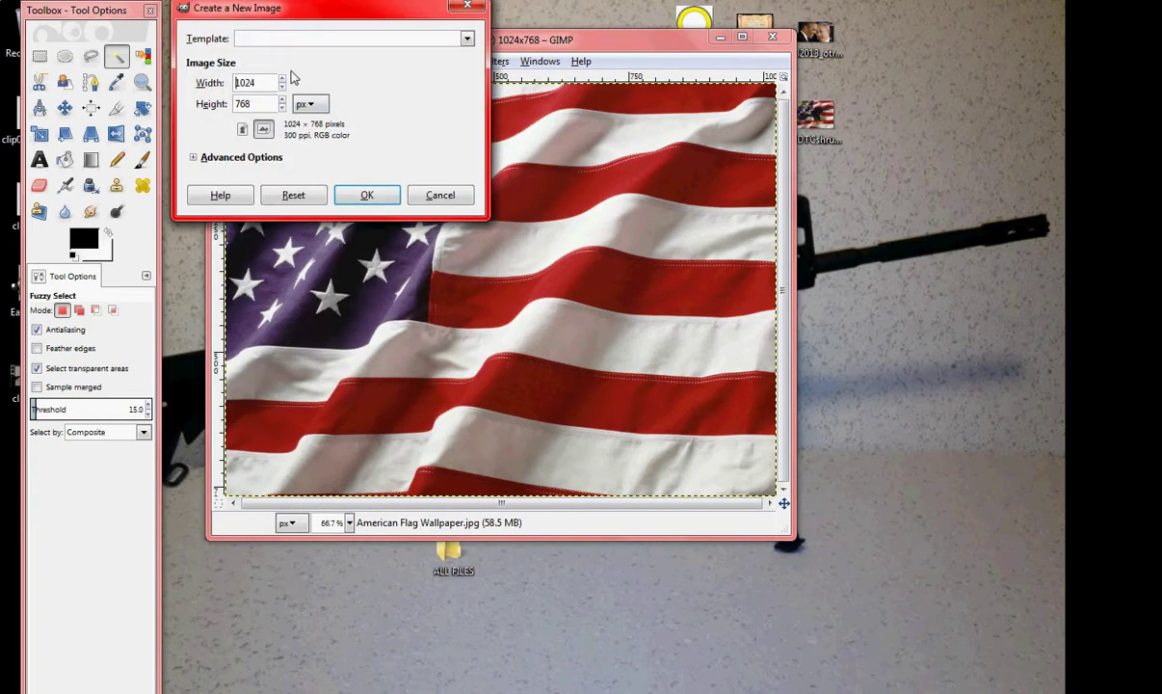
click(293, 194)
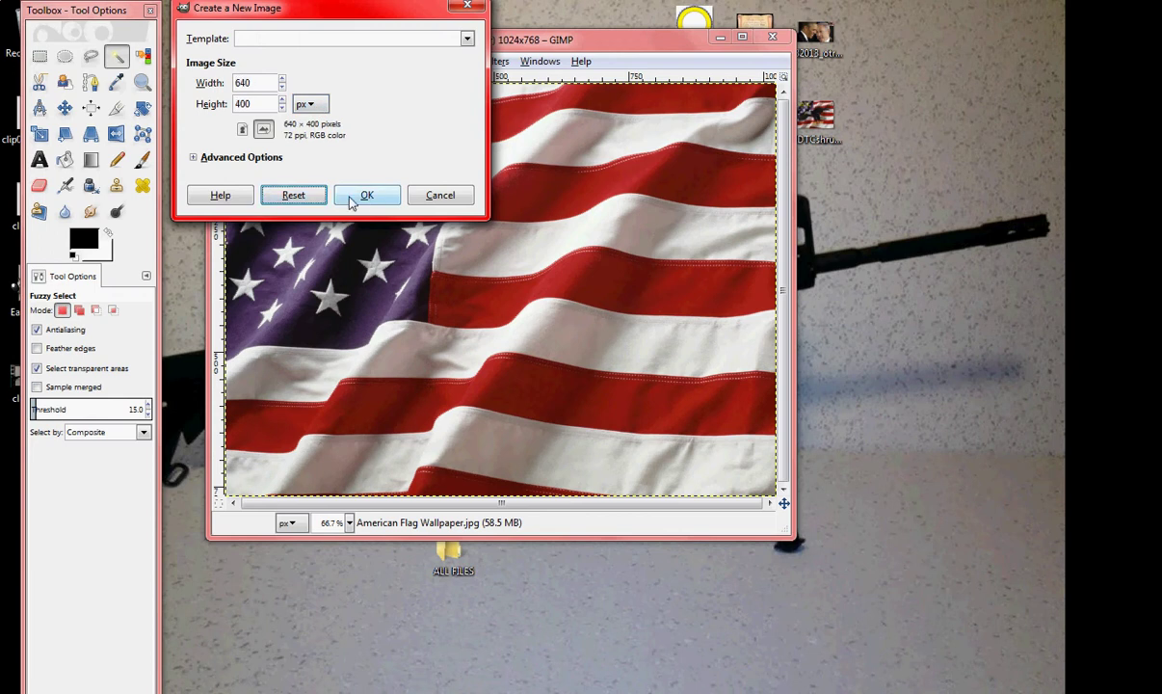
click(367, 195)
drag(290, 132, 478, 88)
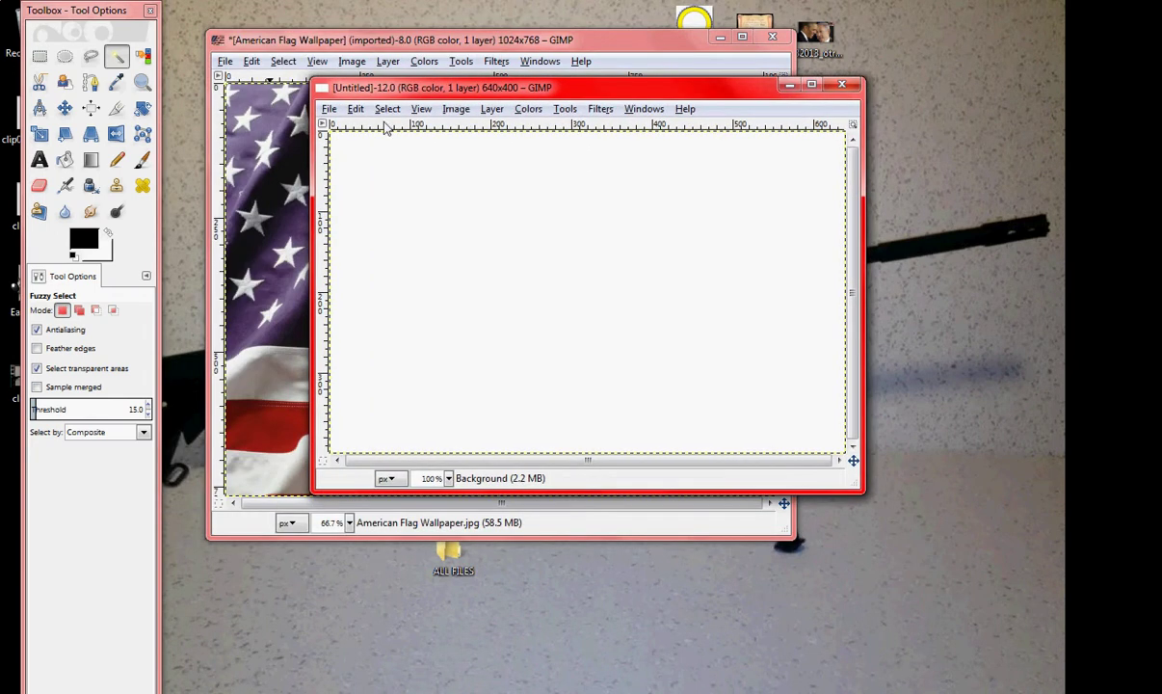
click(342, 114)
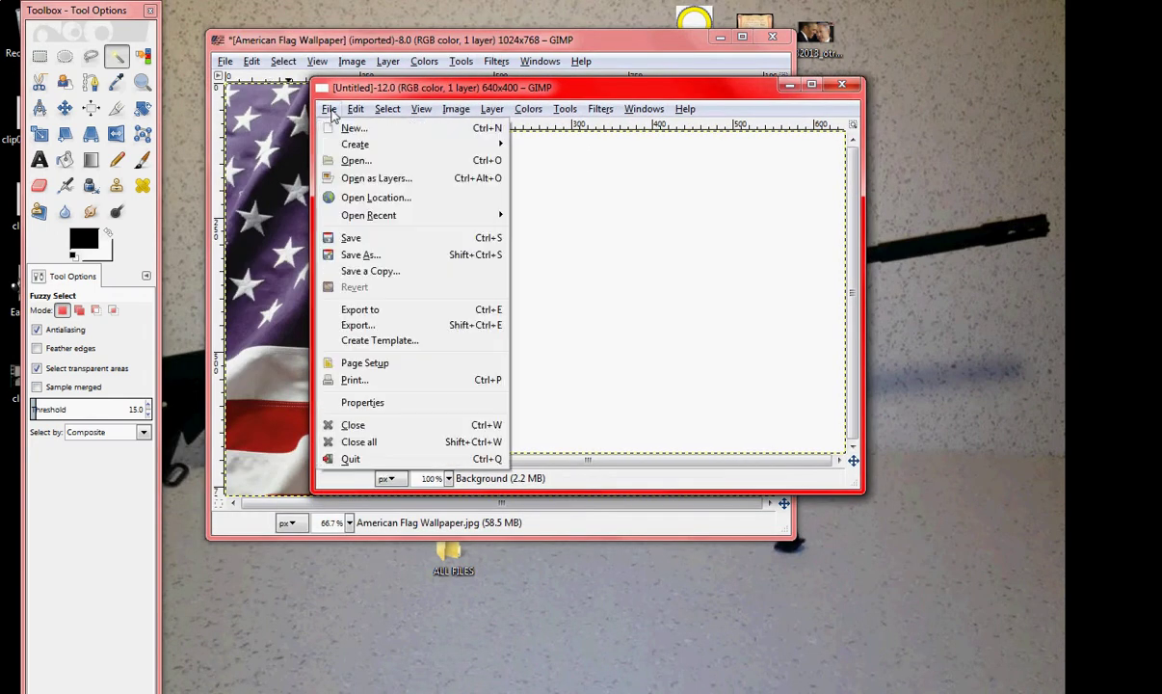
click(344, 114)
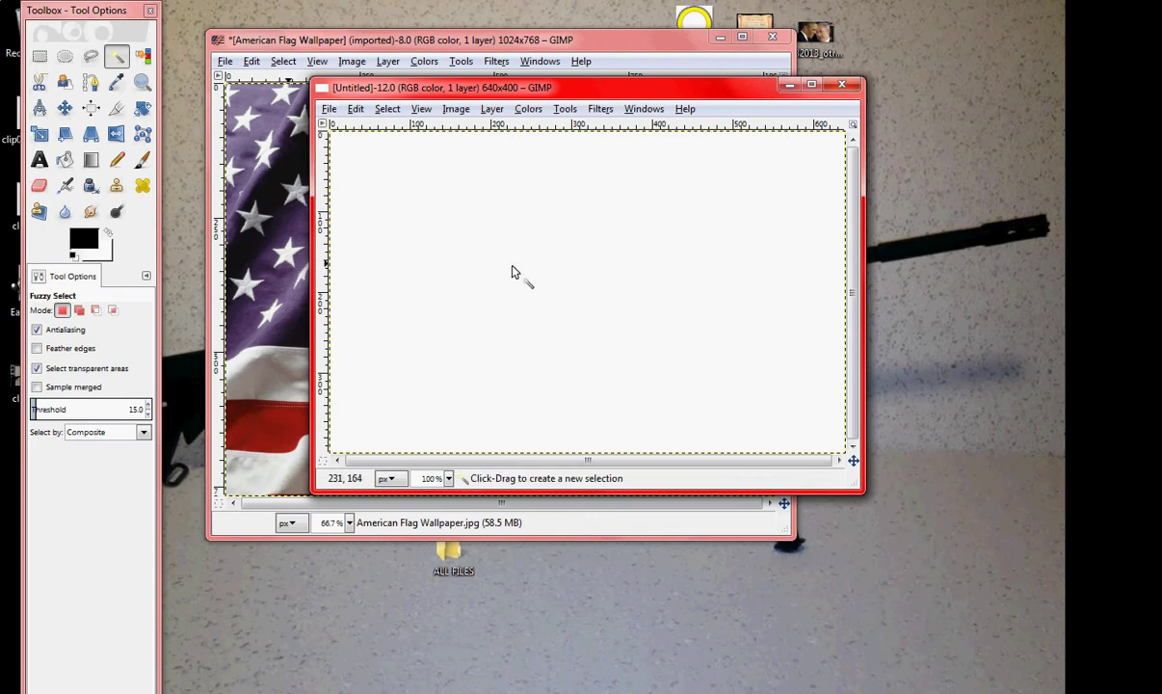
Step: Paste the cut eagle into the blank 640 × 400 image, then minimize that image and the flag image
click(355, 109)
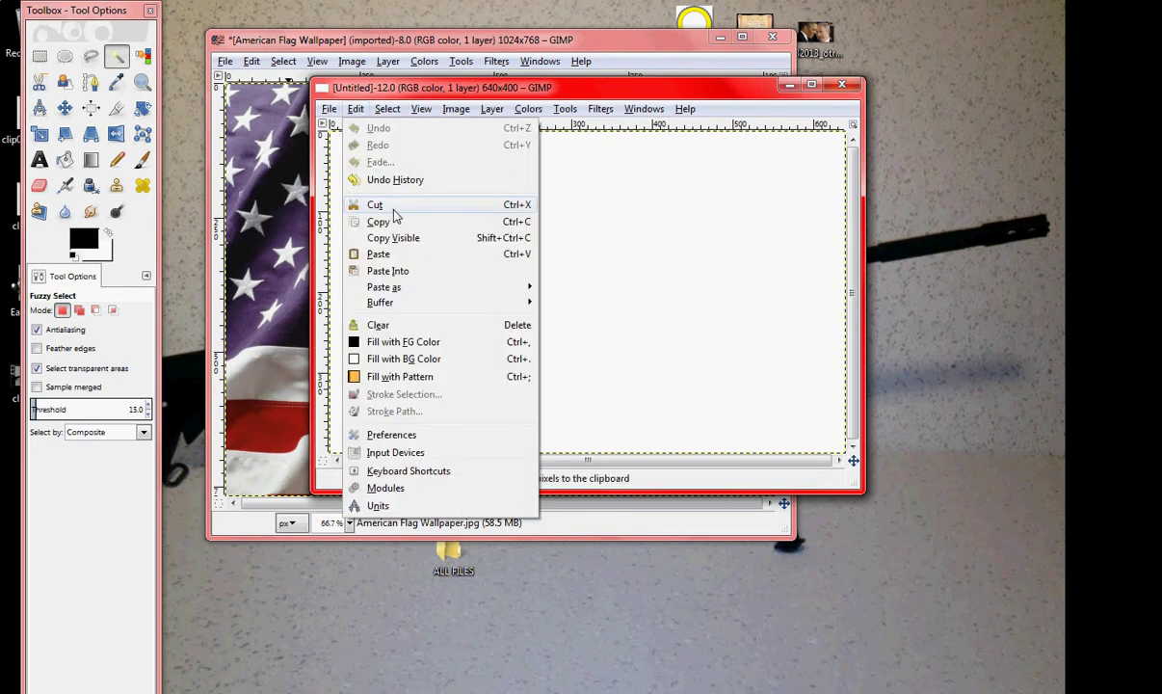
click(379, 254)
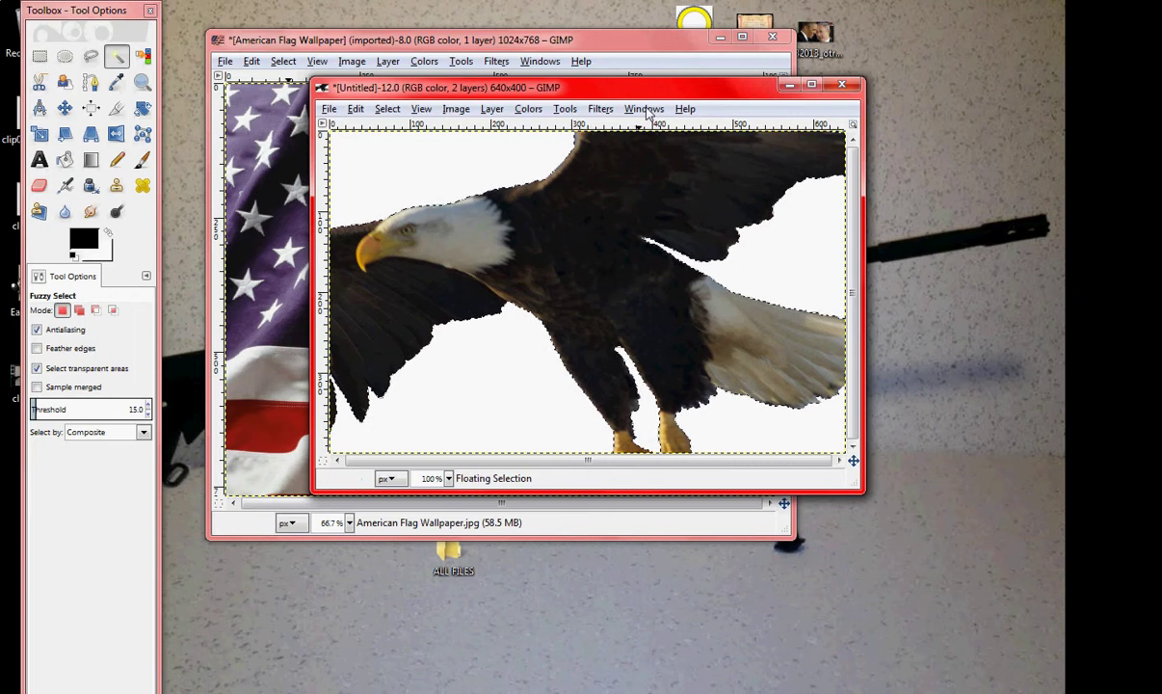
drag(622, 89, 664, 70)
click(829, 67)
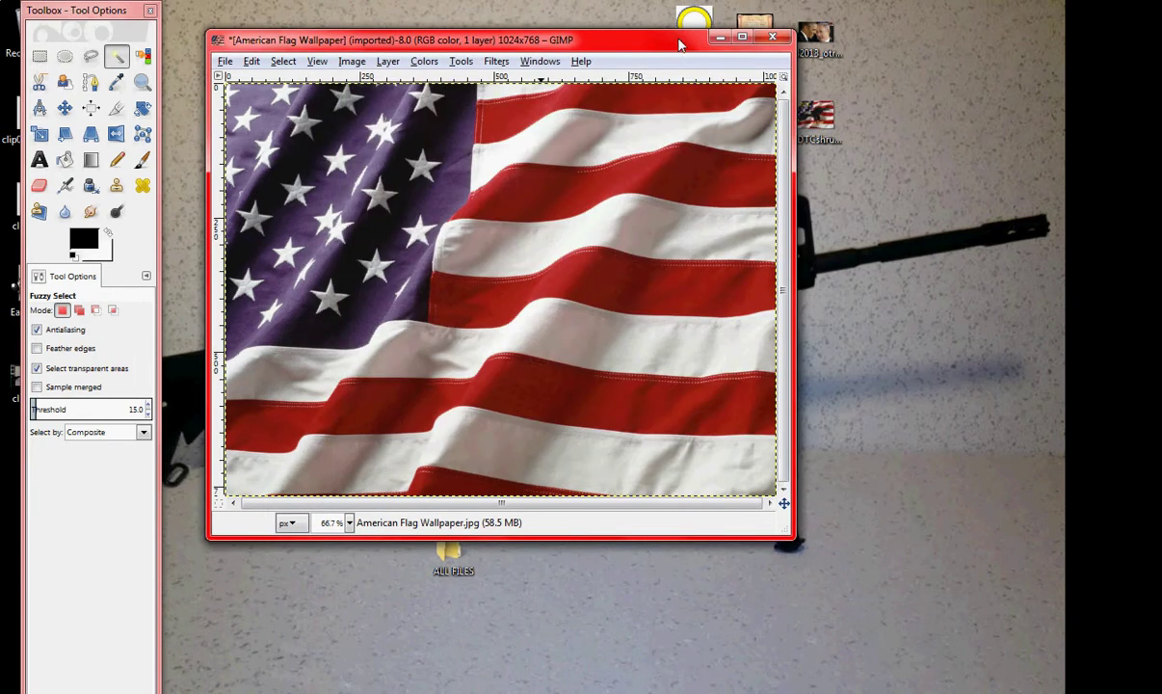
click(719, 36)
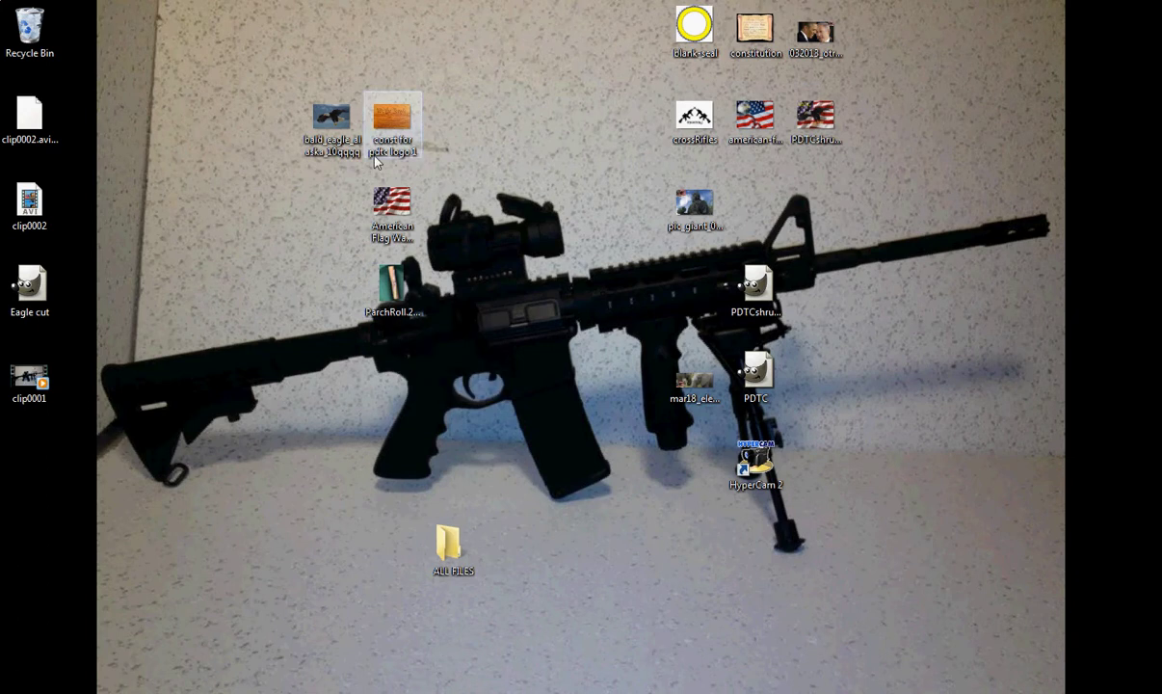
Step: View the desktop picture "const for pdtc logo 1" in the photo viewer and close it again
mouse_move(395, 145)
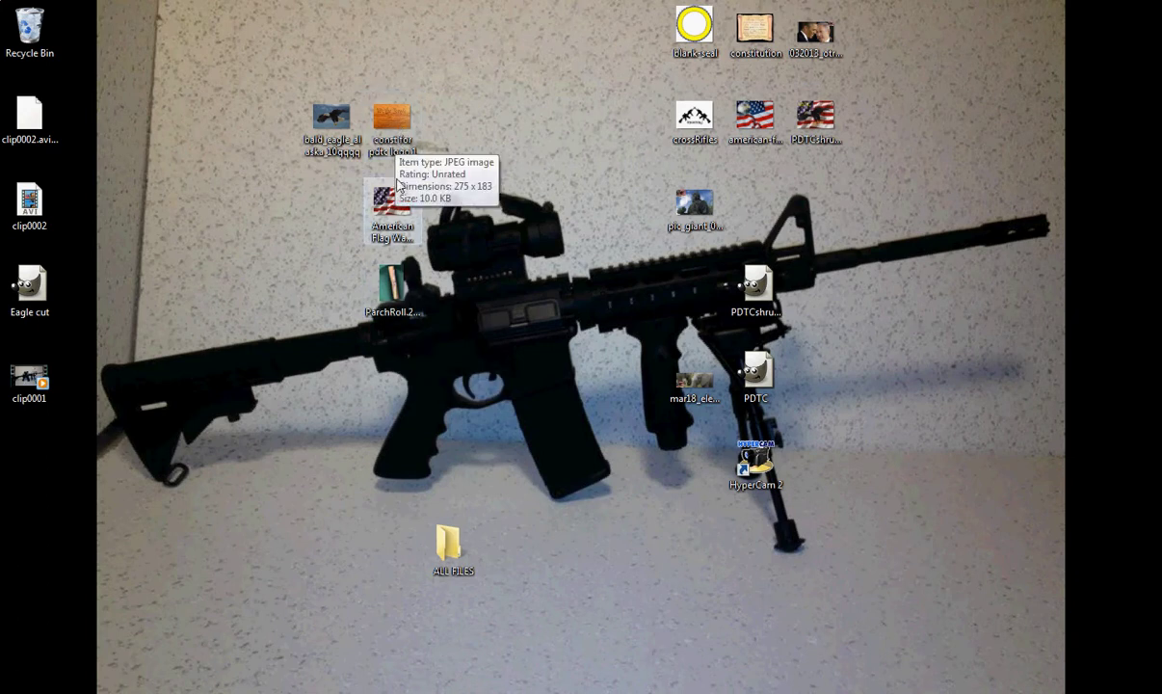
double_click(400, 141)
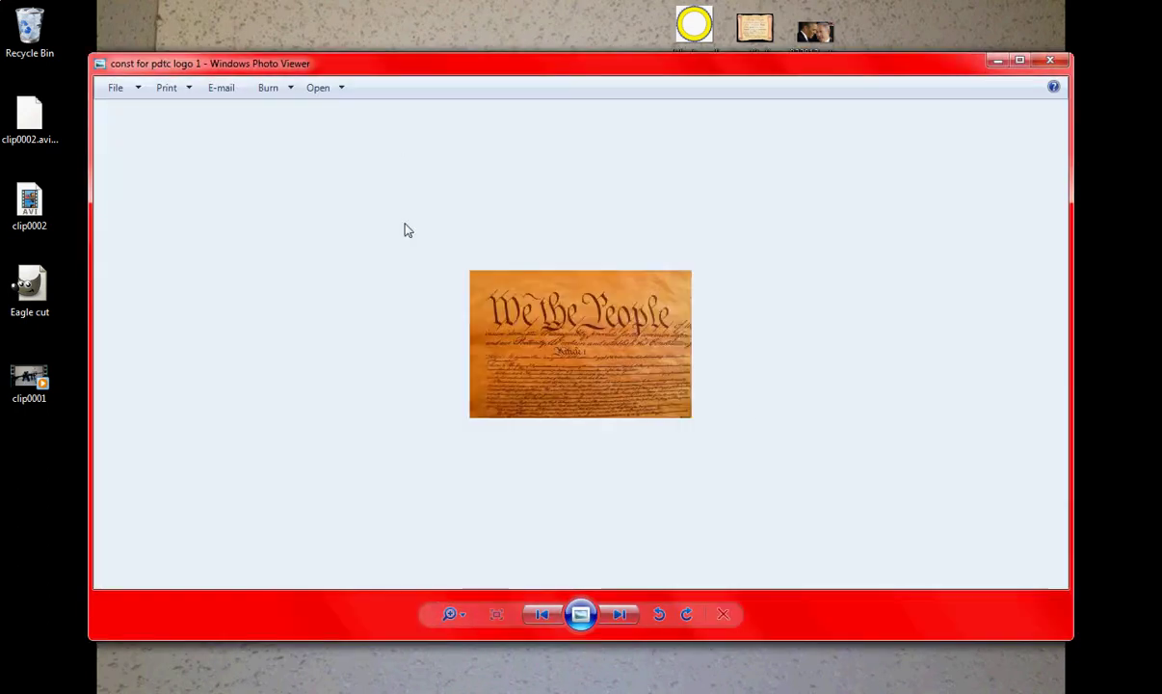
click(1050, 62)
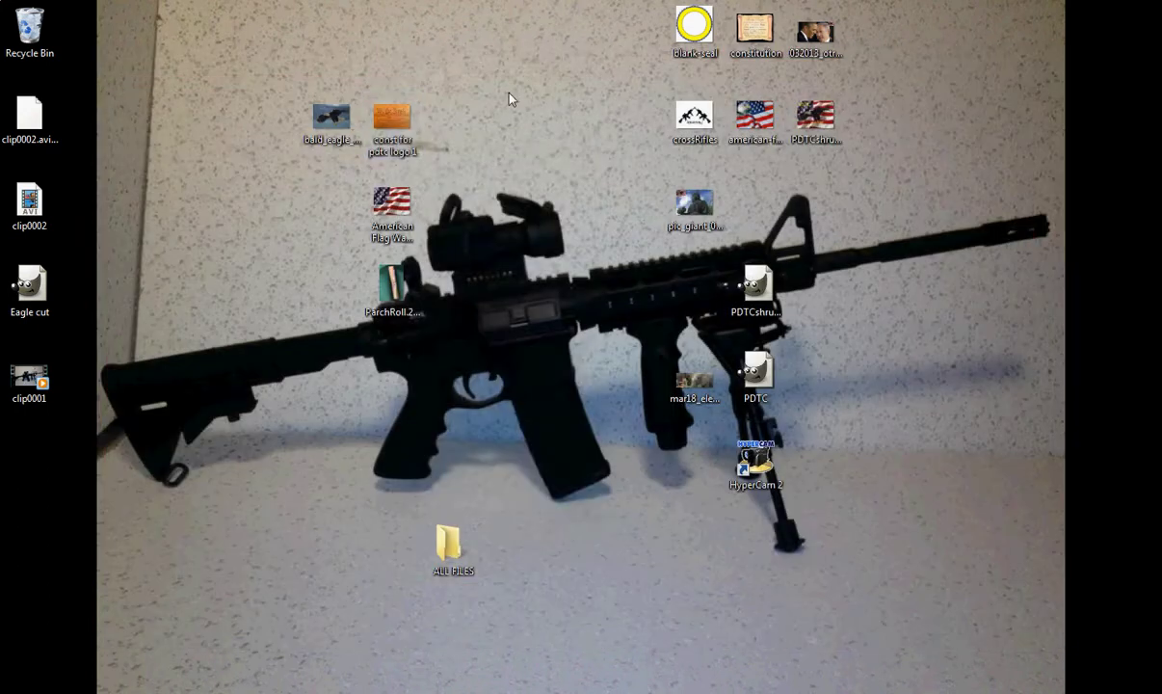
right_click(409, 135)
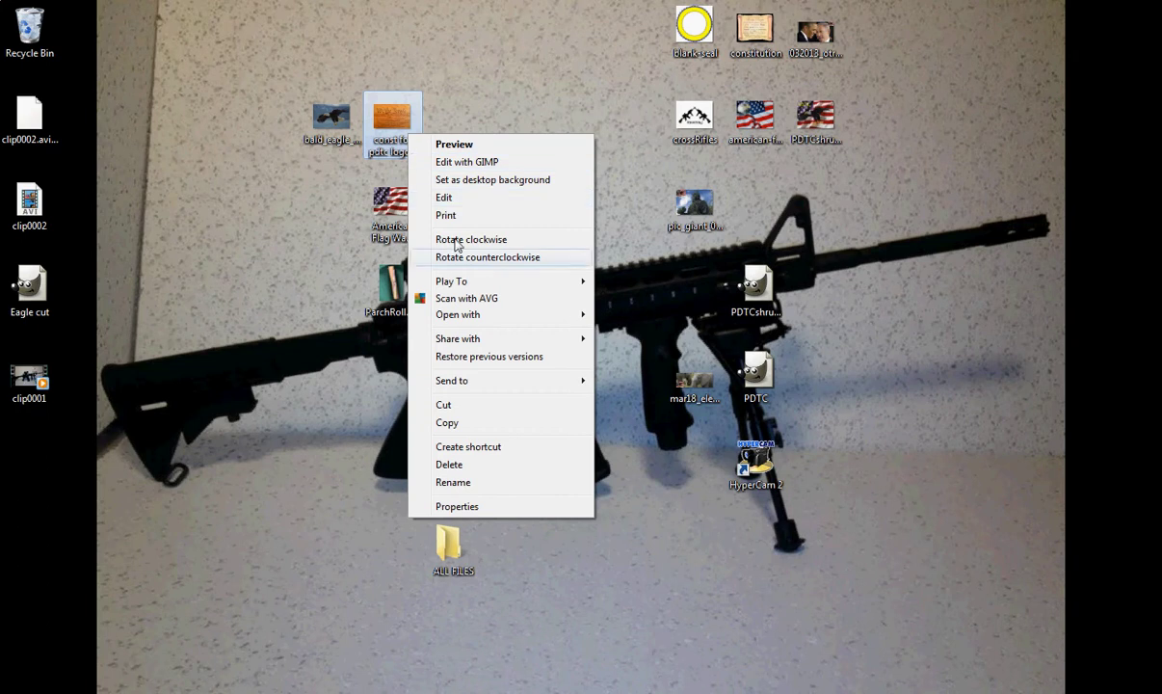
mouse_move(462, 316)
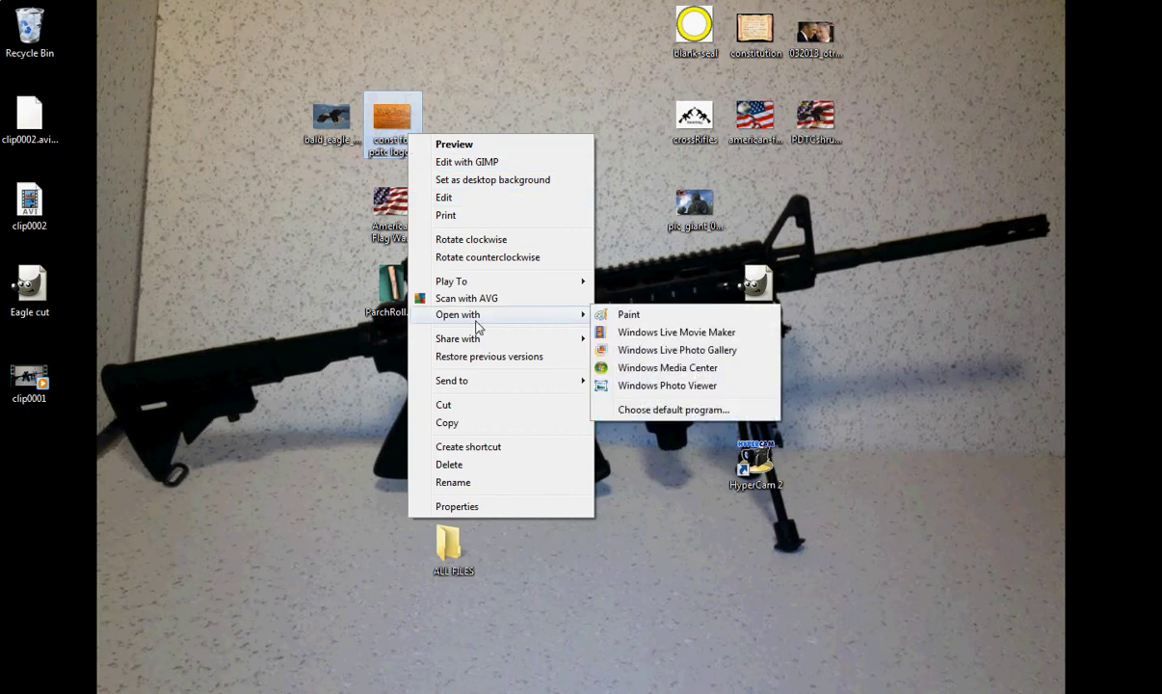
click(312, 330)
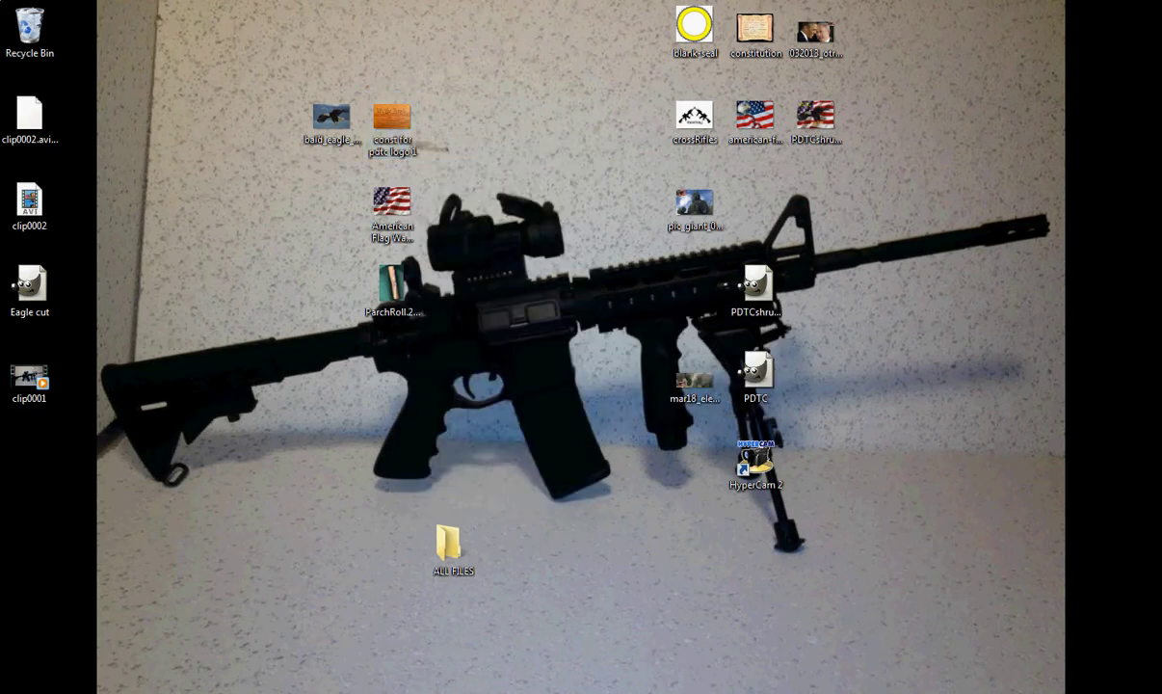
Step: Close the emptied Eagle cut.xcf image without saving its changes
mouse_move(349, 686)
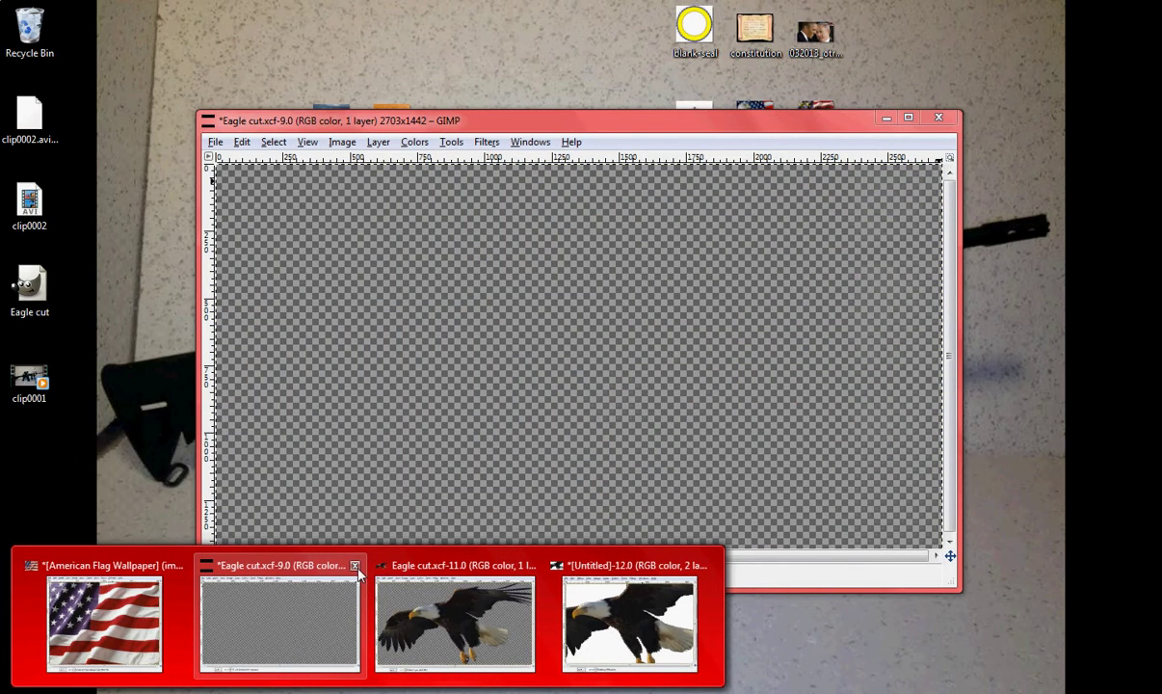
click(357, 569)
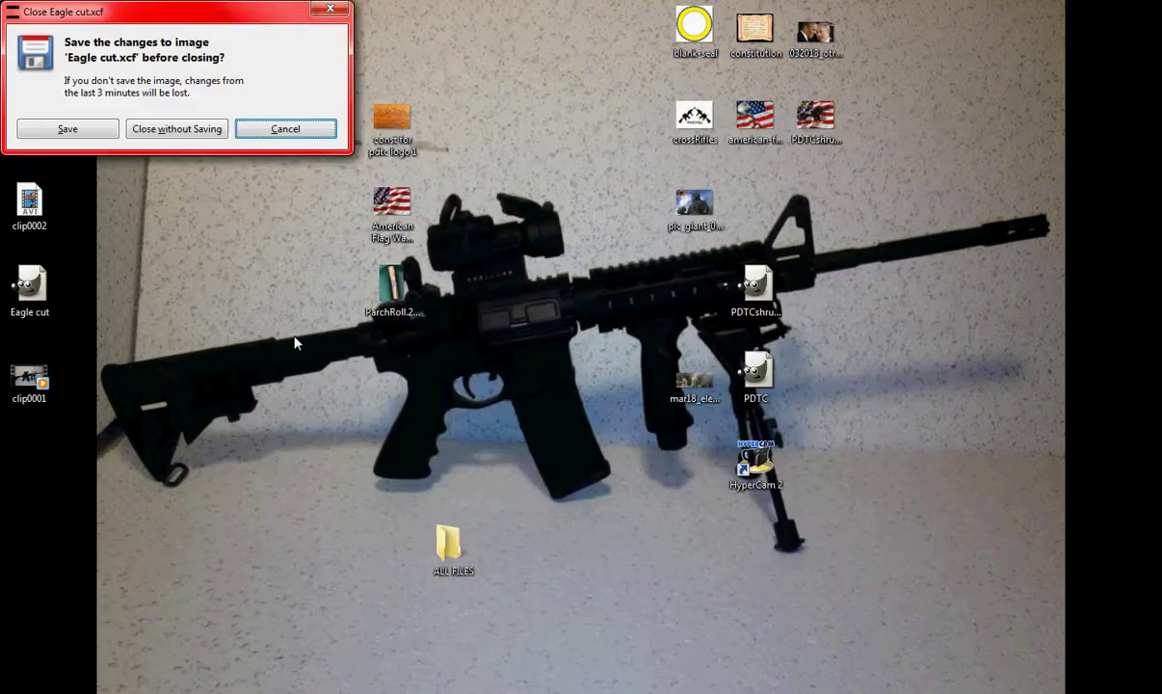
click(210, 135)
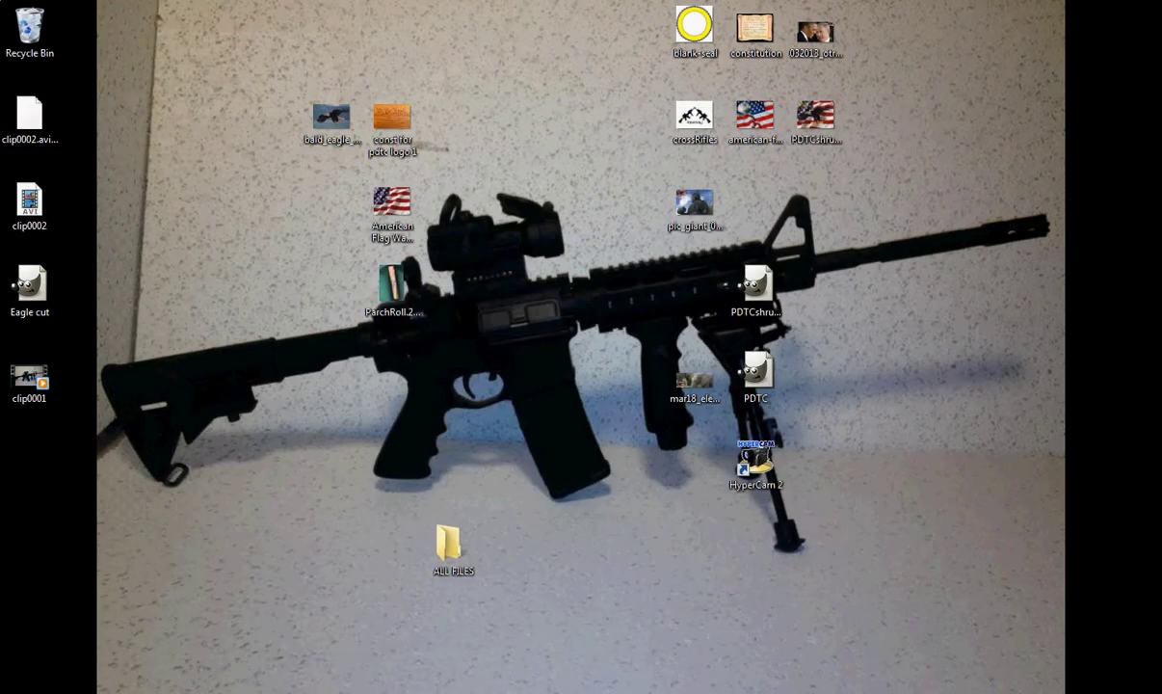
Step: Return to the untitled eagle image and compare previews of const for pdtc logo 1.jpg and constitution.jpg on the Desktop for opening
mouse_move(280, 686)
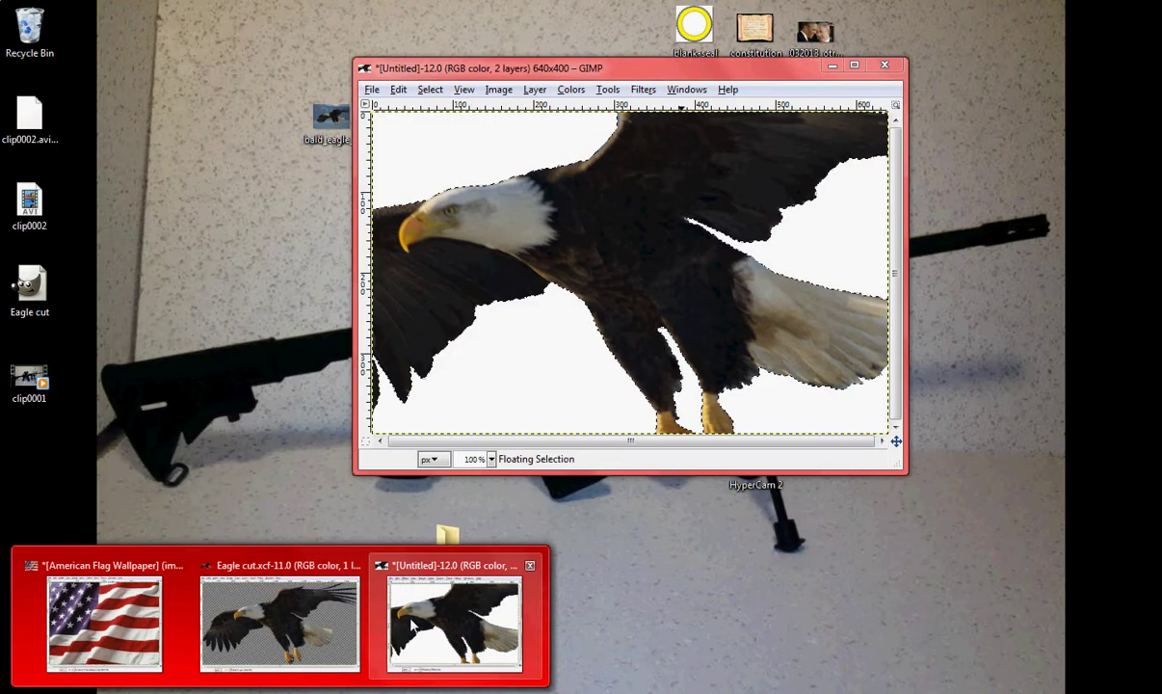
click(412, 625)
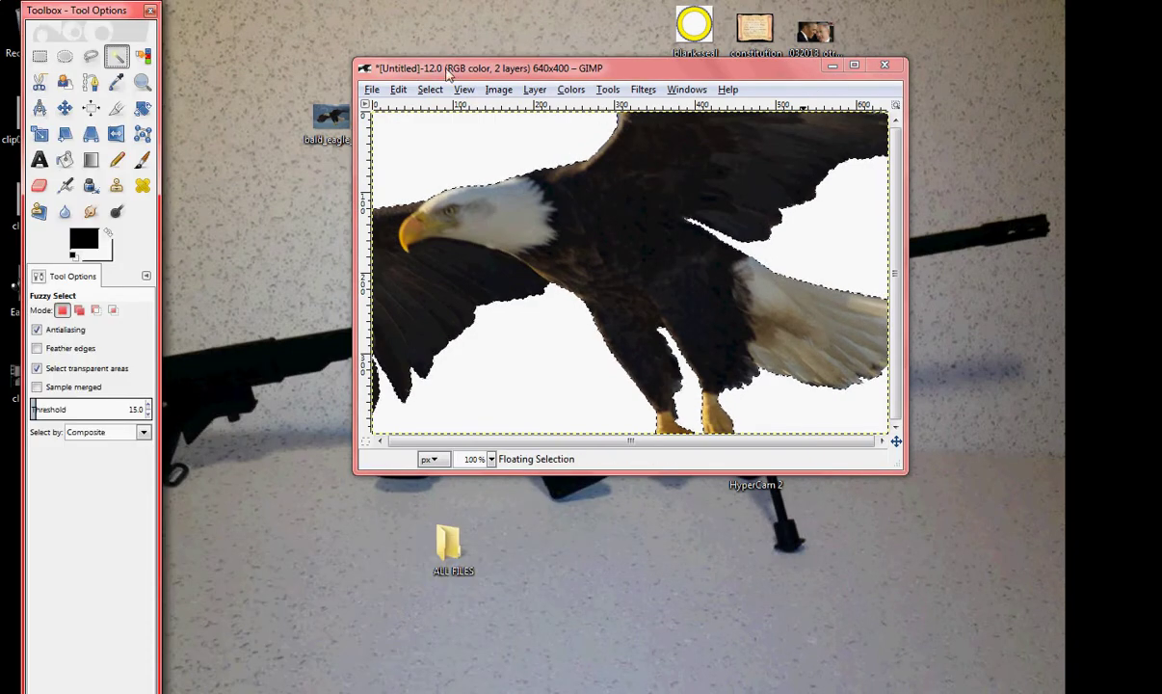
click(372, 89)
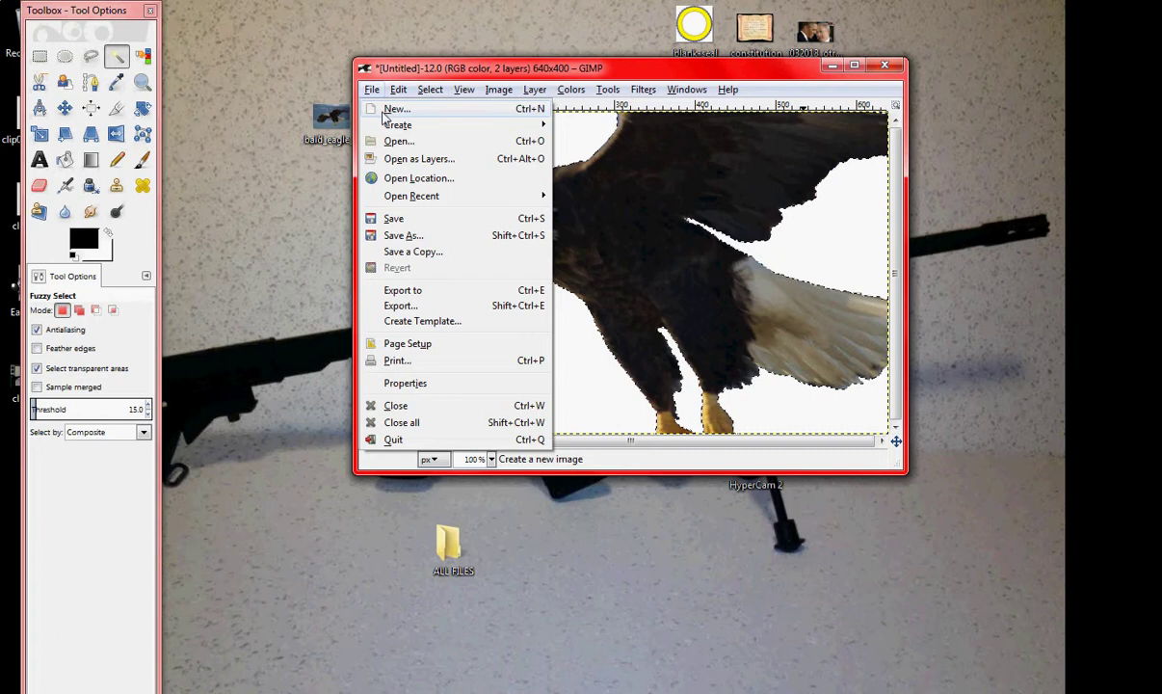
click(389, 142)
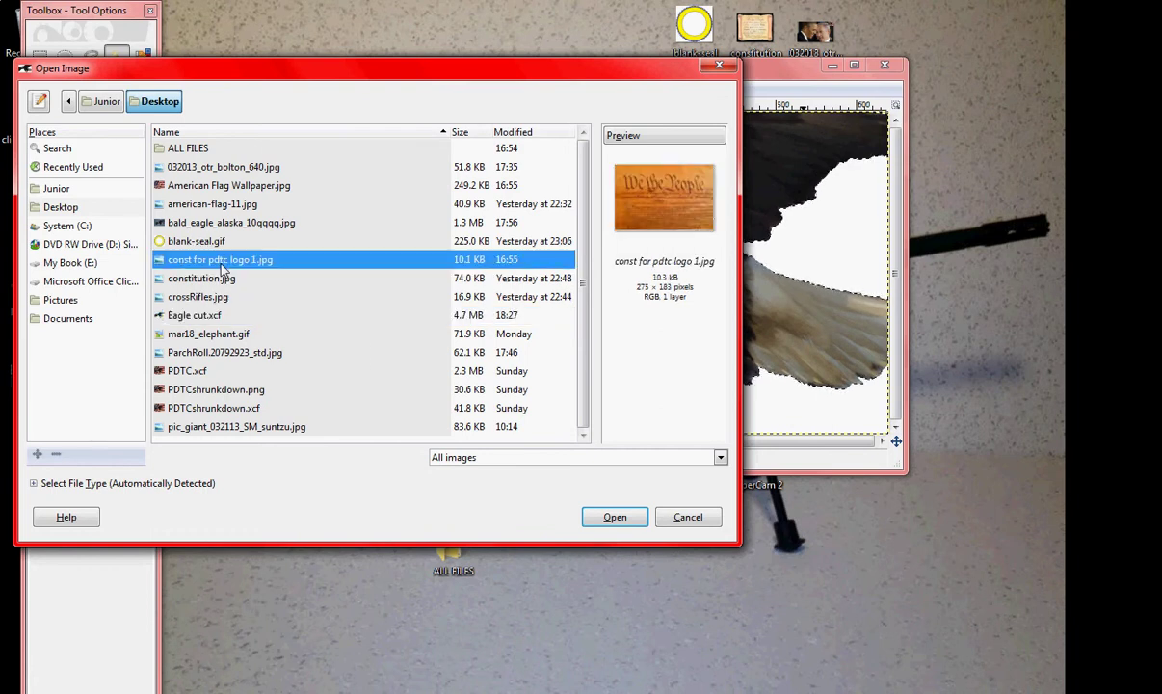
click(225, 278)
click(229, 263)
click(219, 280)
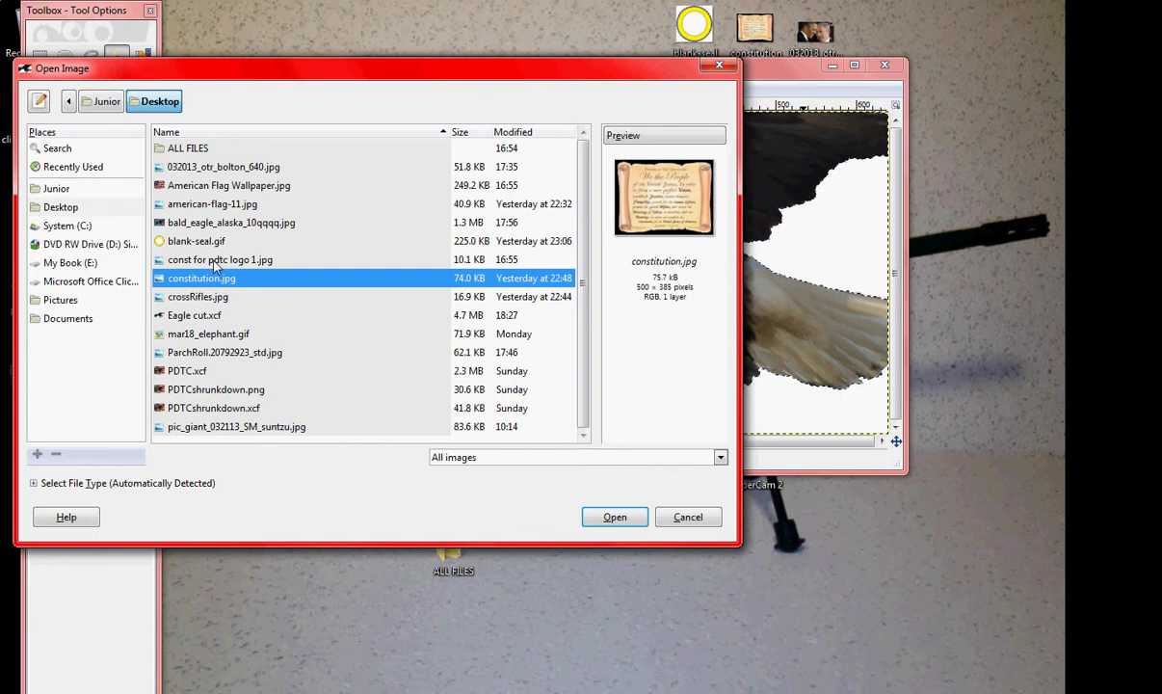
Step: Open const for pdtc logo 1.jpg from the Desktop folder and place its window over the eagle image
click(214, 243)
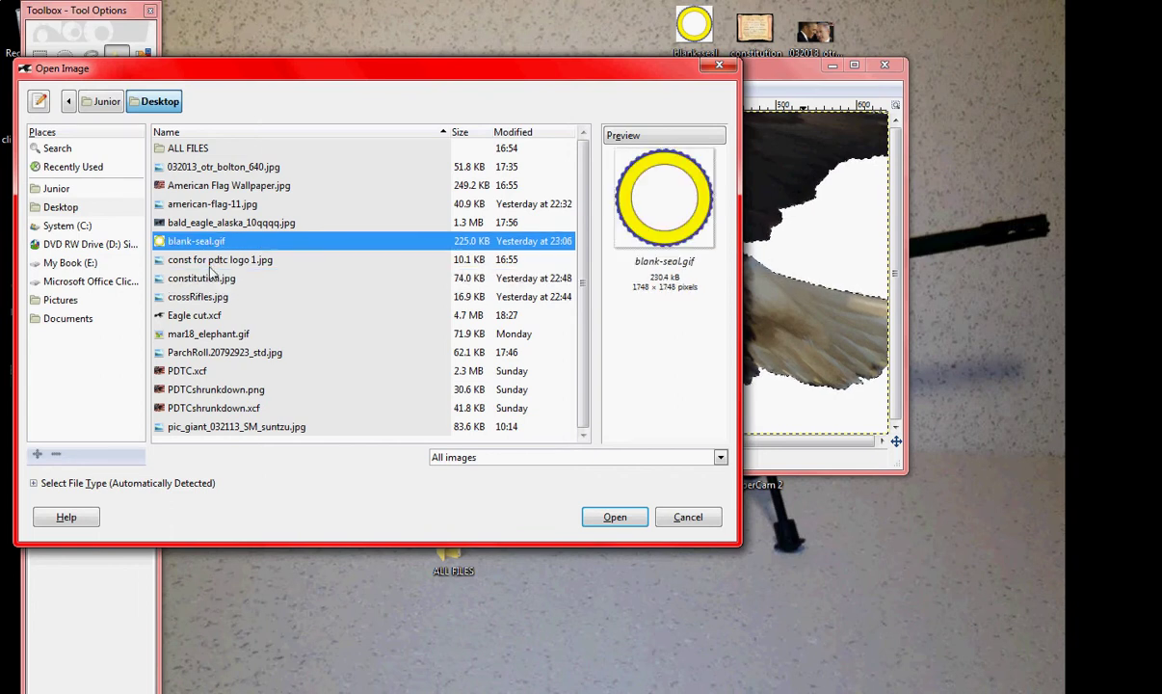
click(210, 280)
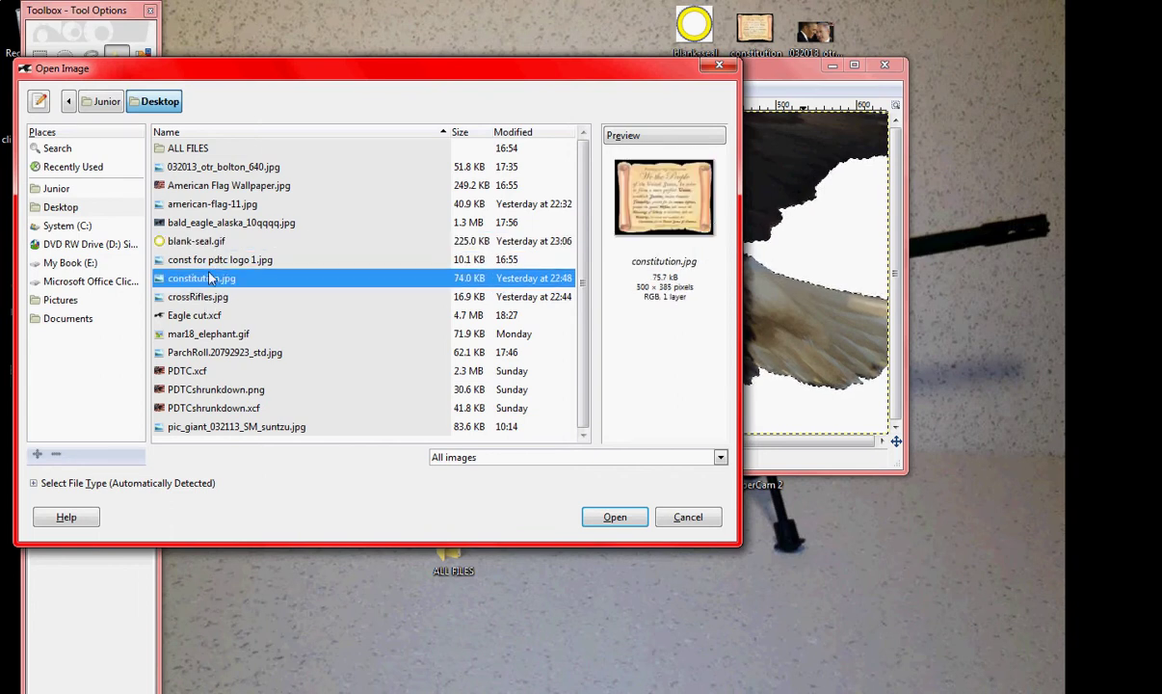
click(209, 261)
click(614, 518)
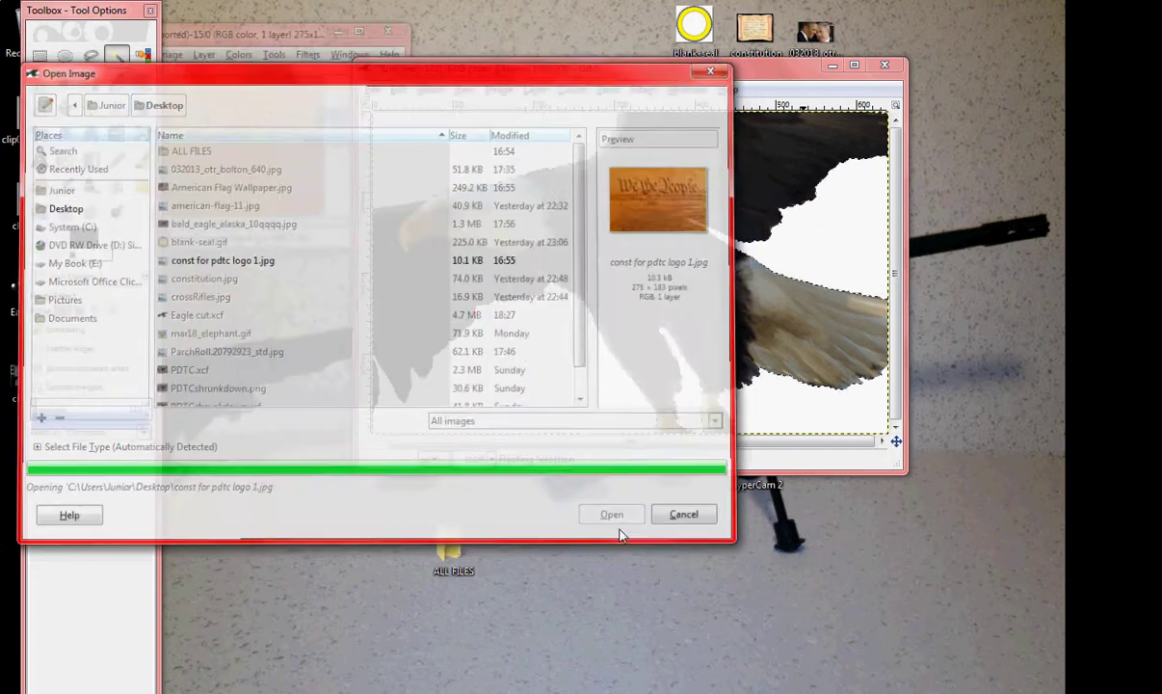
click(326, 53)
drag(326, 53, 546, 192)
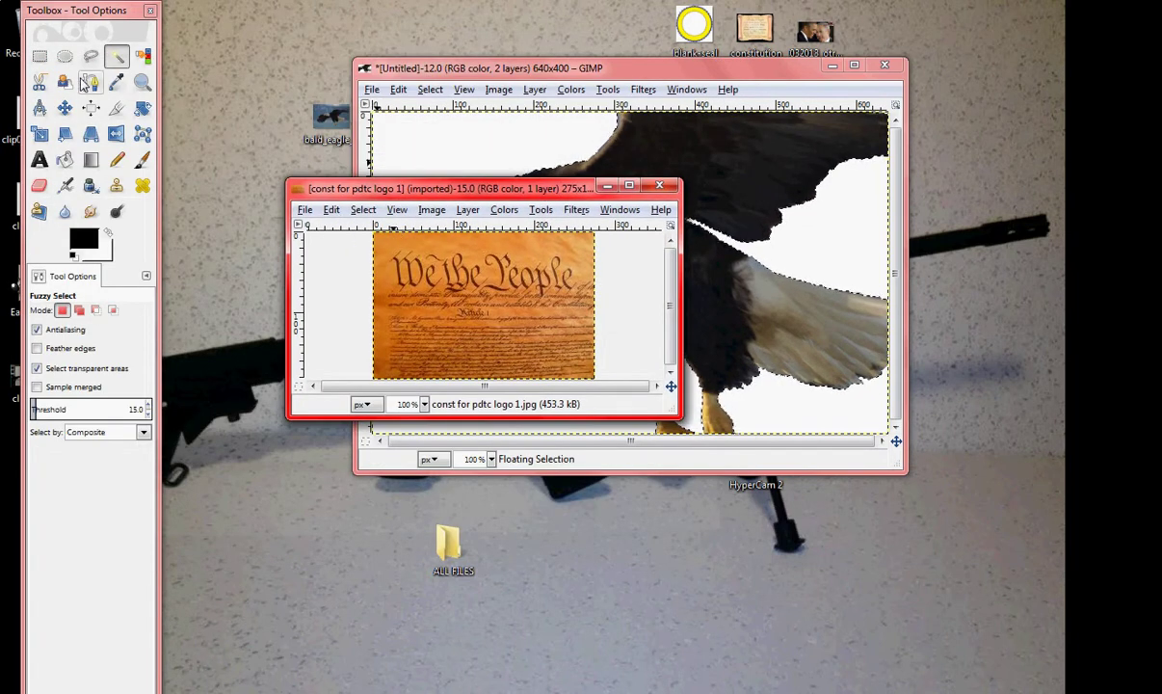
Step: Make a rectangular selection of about 239 × 60 px around the "We the People" lettering
click(41, 57)
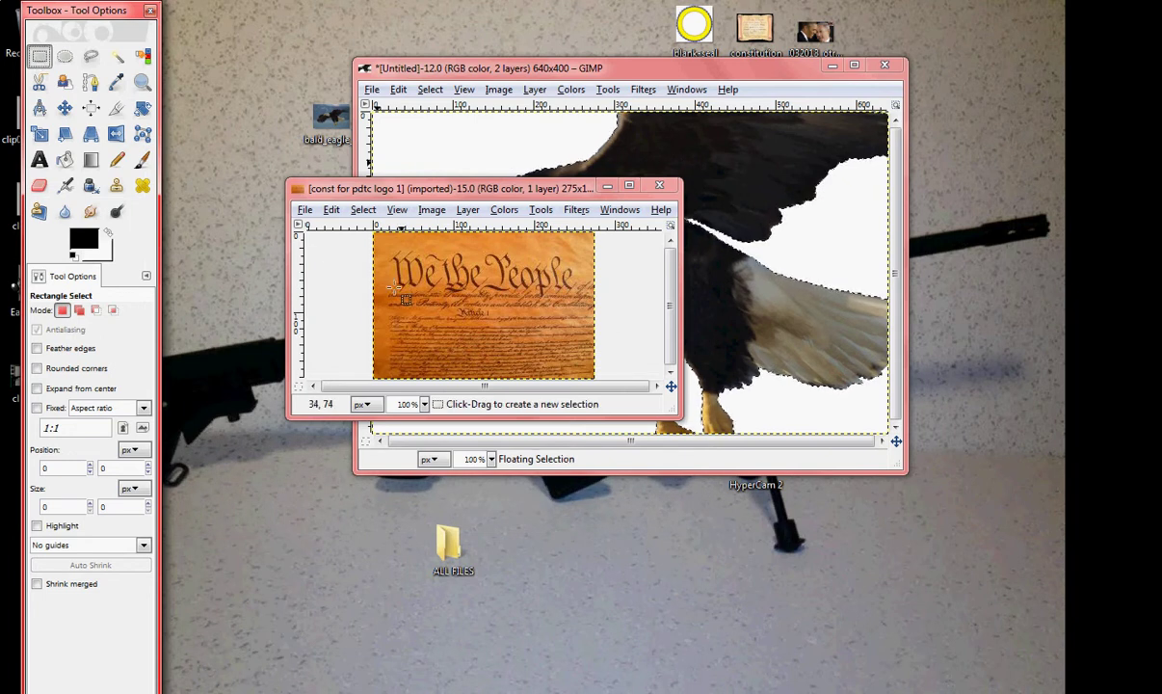
click(142, 82)
click(424, 284)
click(424, 284)
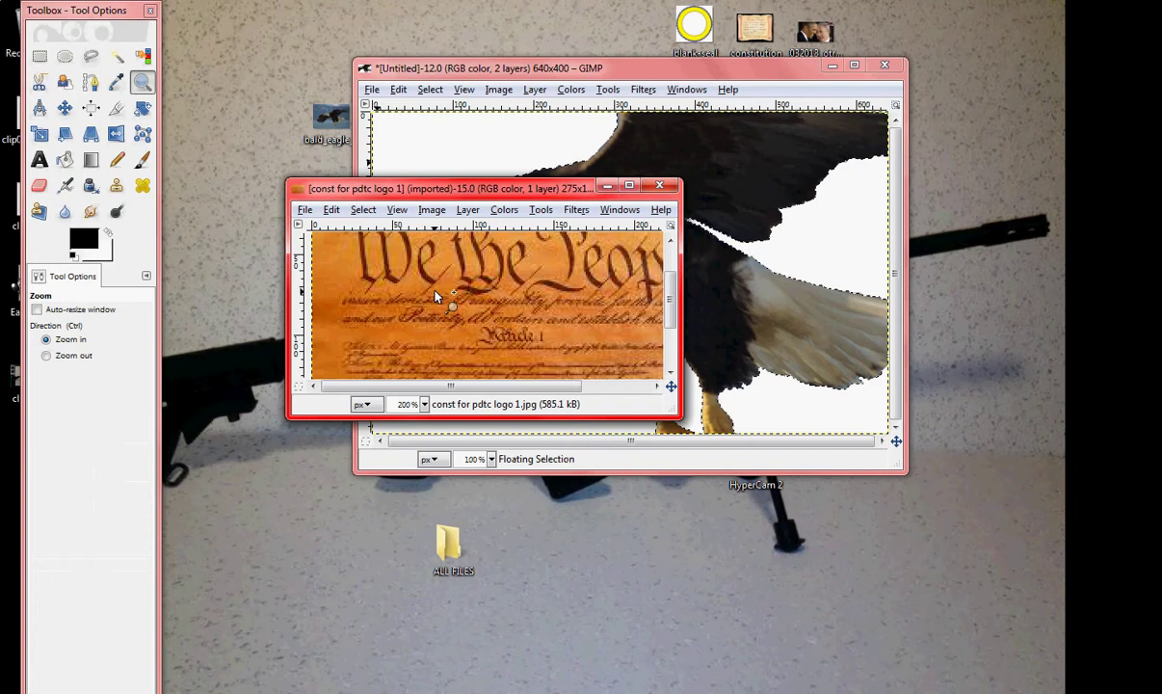
click(627, 185)
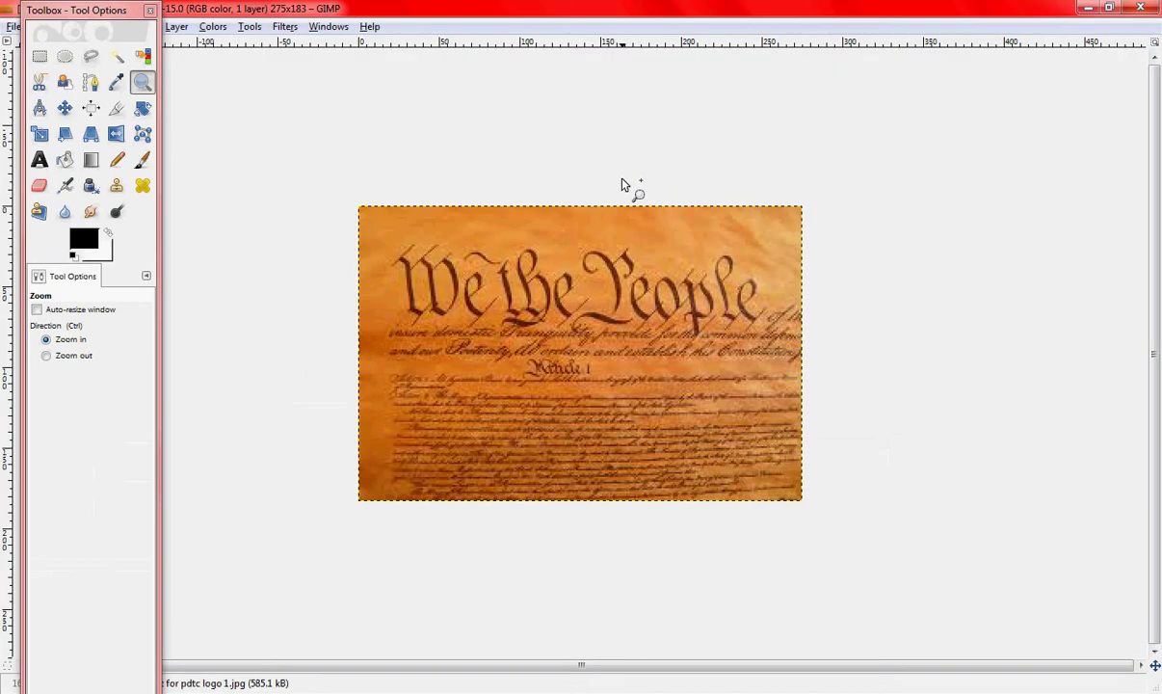
click(517, 332)
click(555, 306)
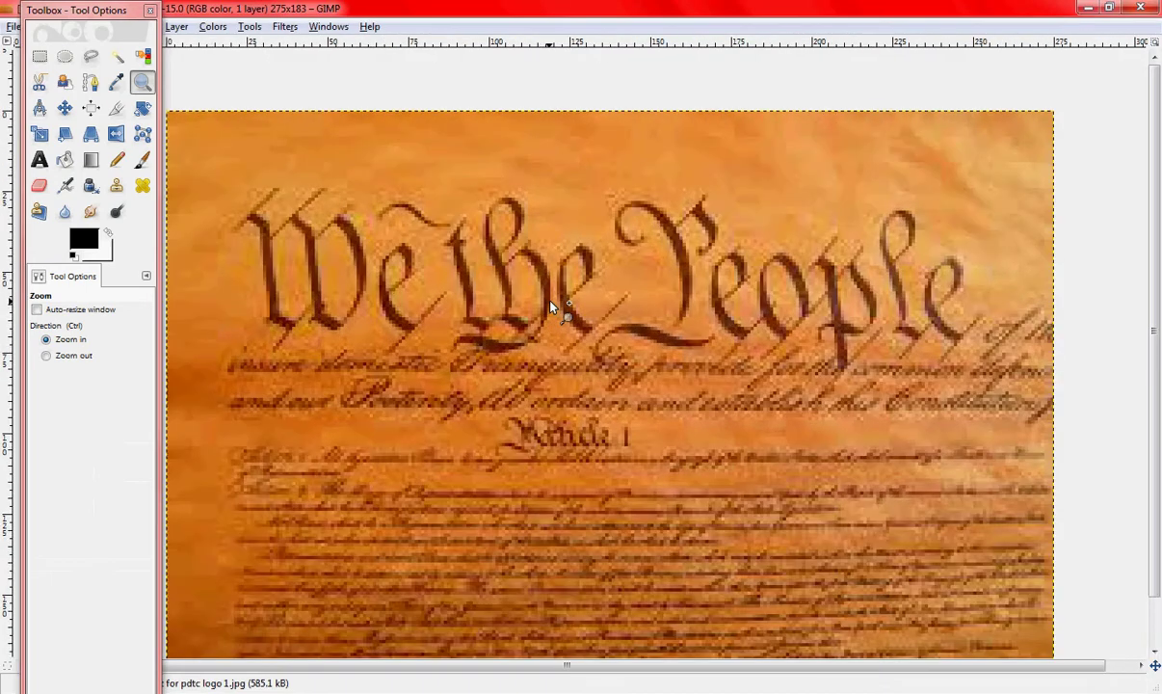
click(40, 56)
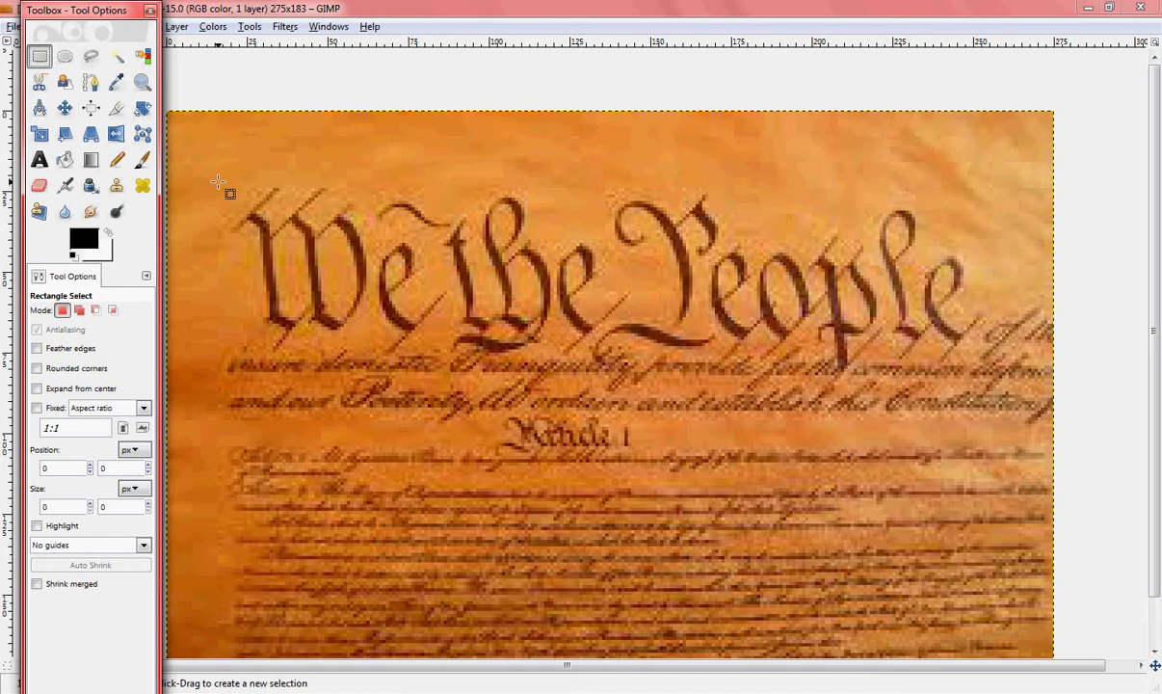
drag(219, 183, 987, 371)
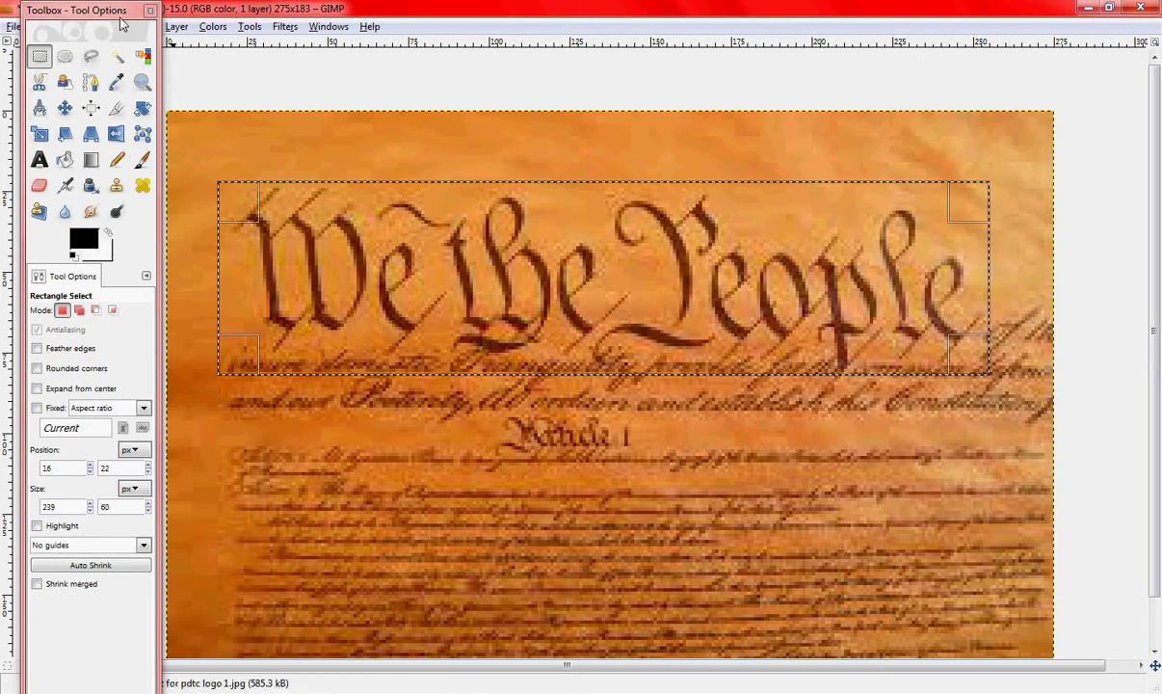
Step: Cut the selected lettering to the clipboard and close the const for pdtc logo 1 image without saving
drag(120, 17, 99, 69)
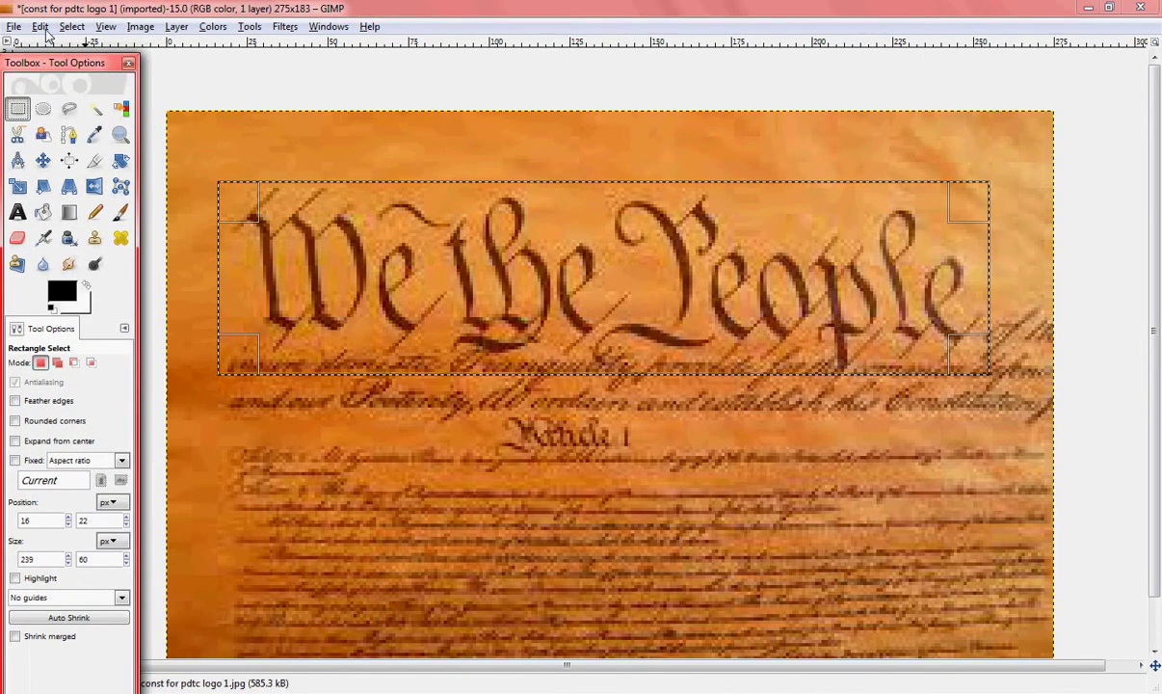
click(42, 29)
click(62, 122)
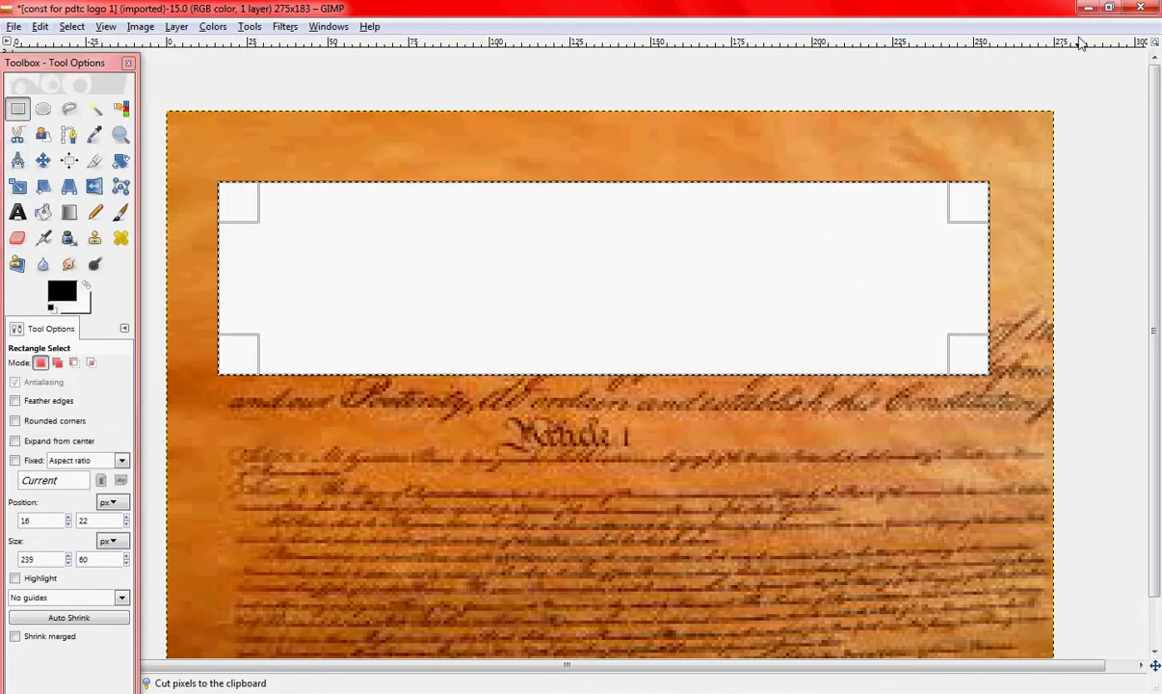
click(1144, 9)
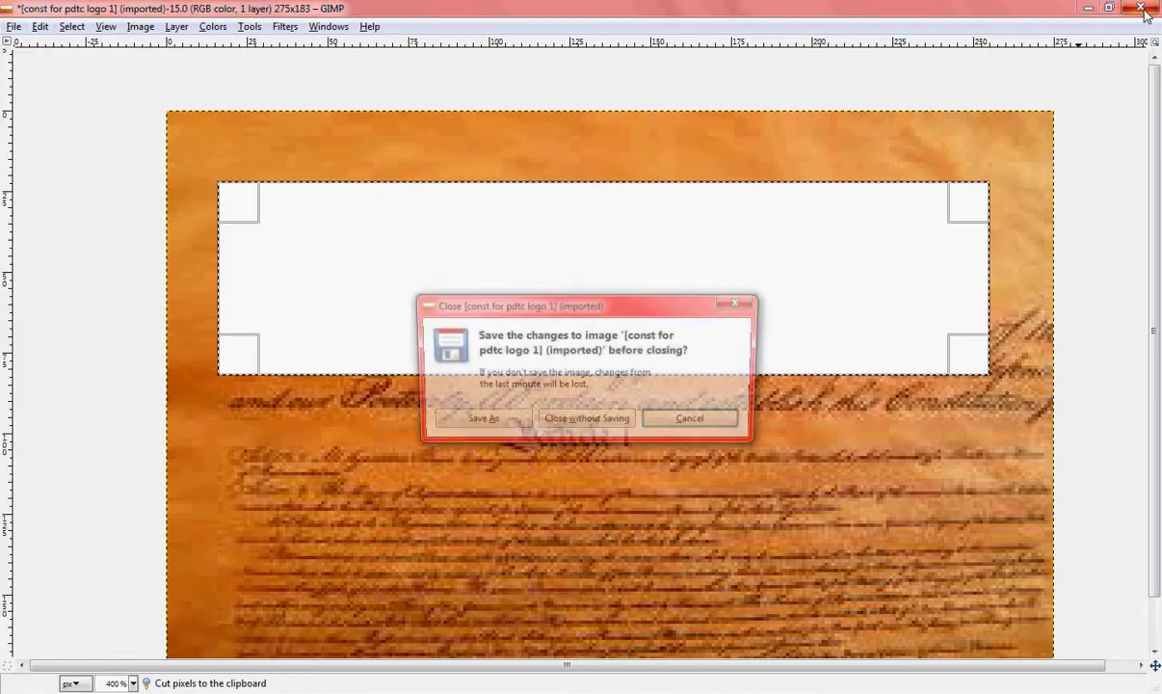
click(592, 426)
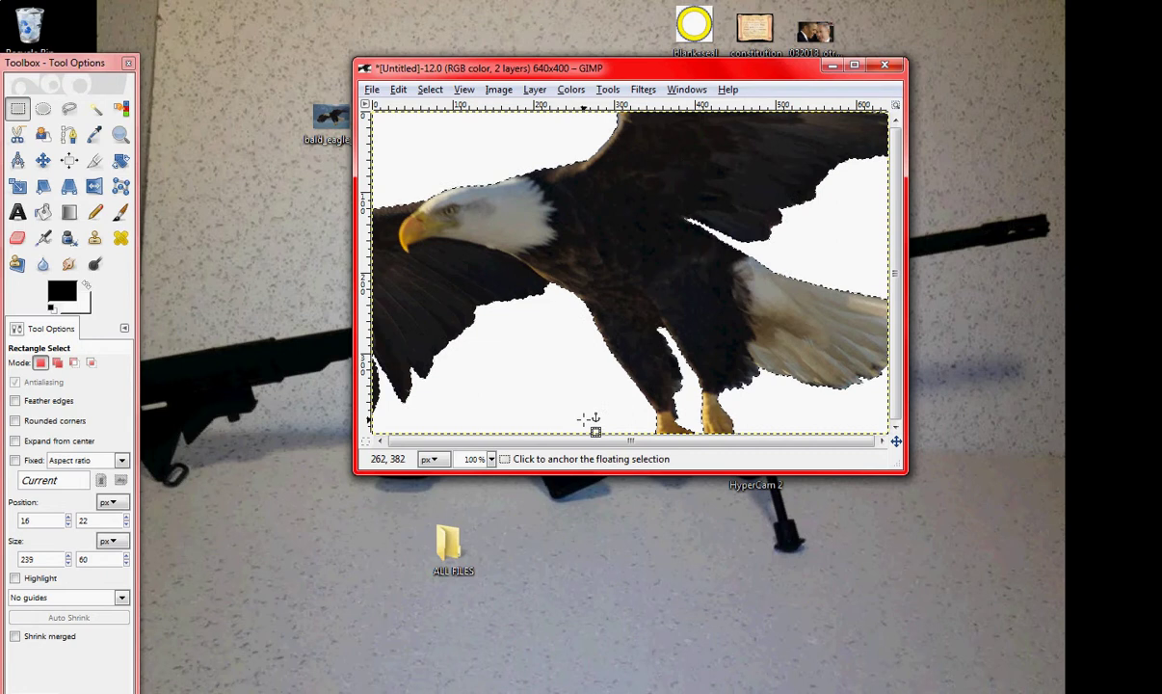
Step: Create a new 640 × 400 px image and paste the cut "We the People" lettering into it
click(371, 89)
click(391, 107)
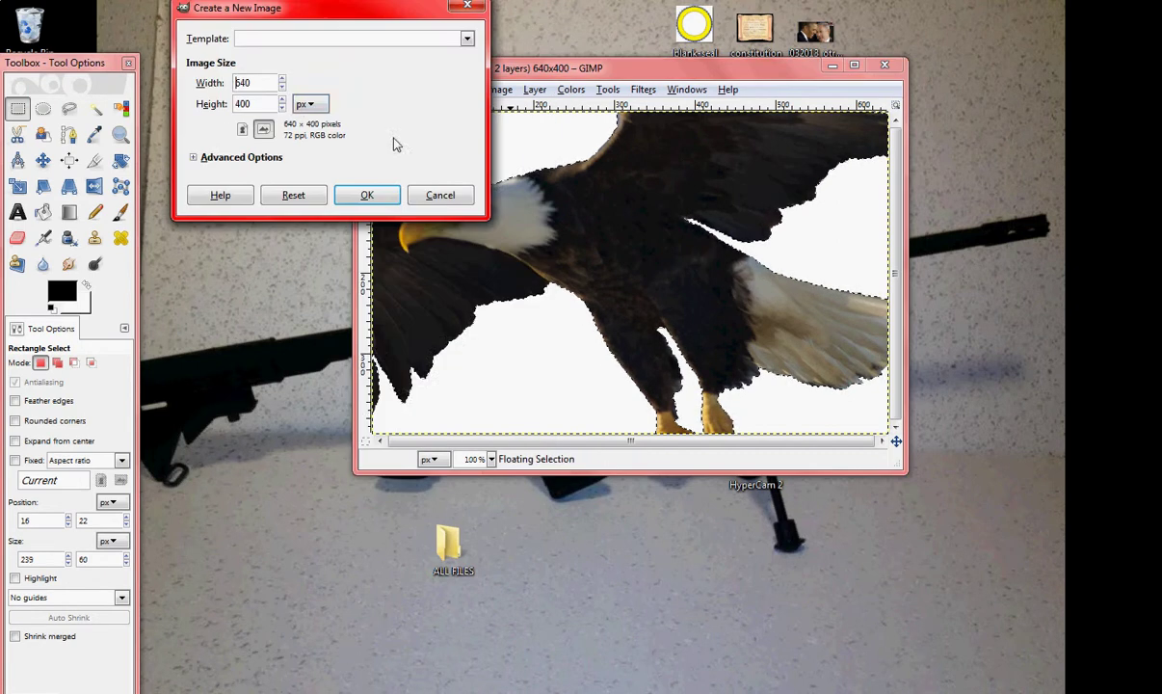
click(296, 194)
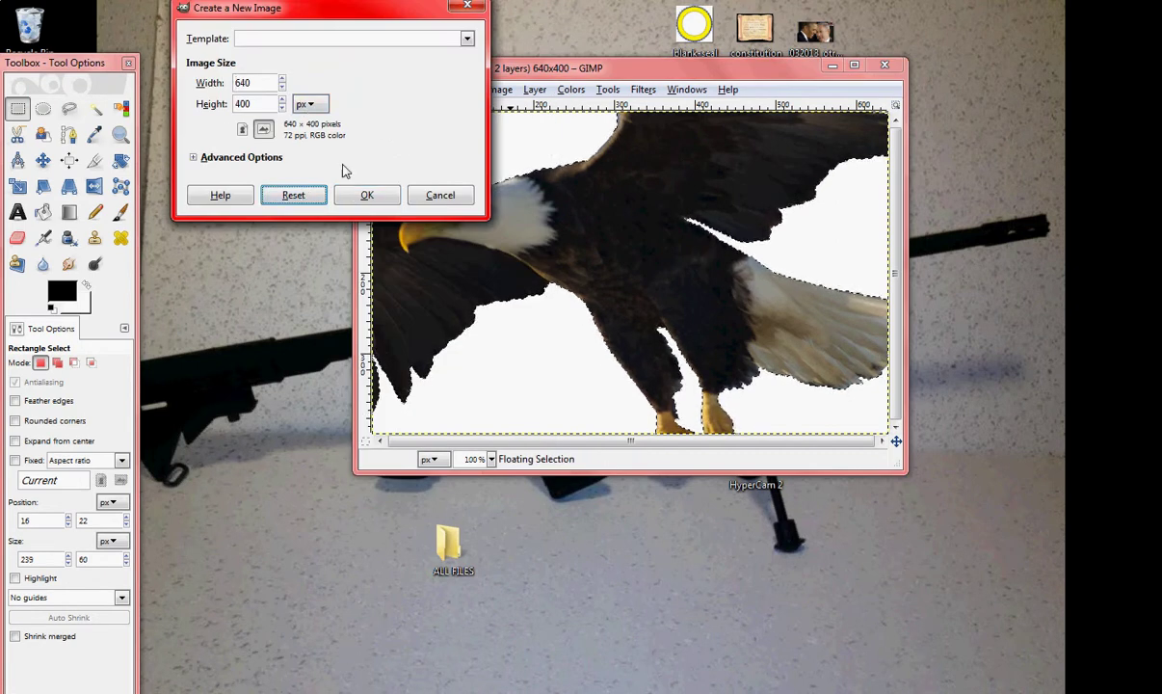
click(367, 195)
drag(348, 70, 431, 71)
click(270, 89)
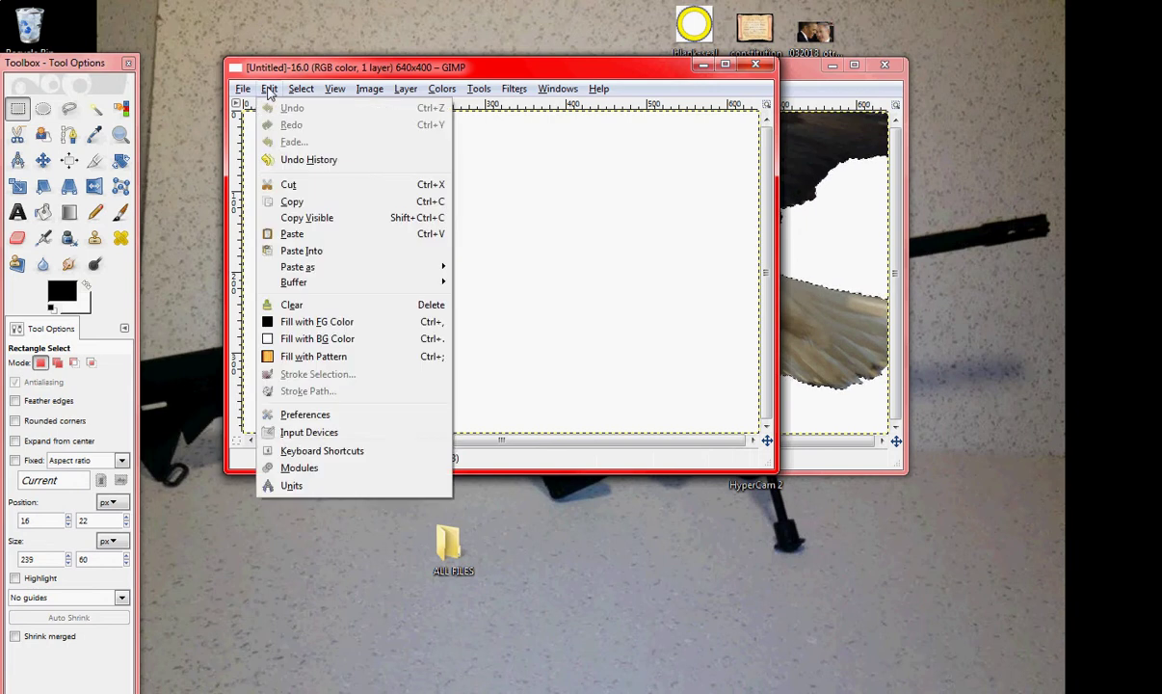
click(285, 233)
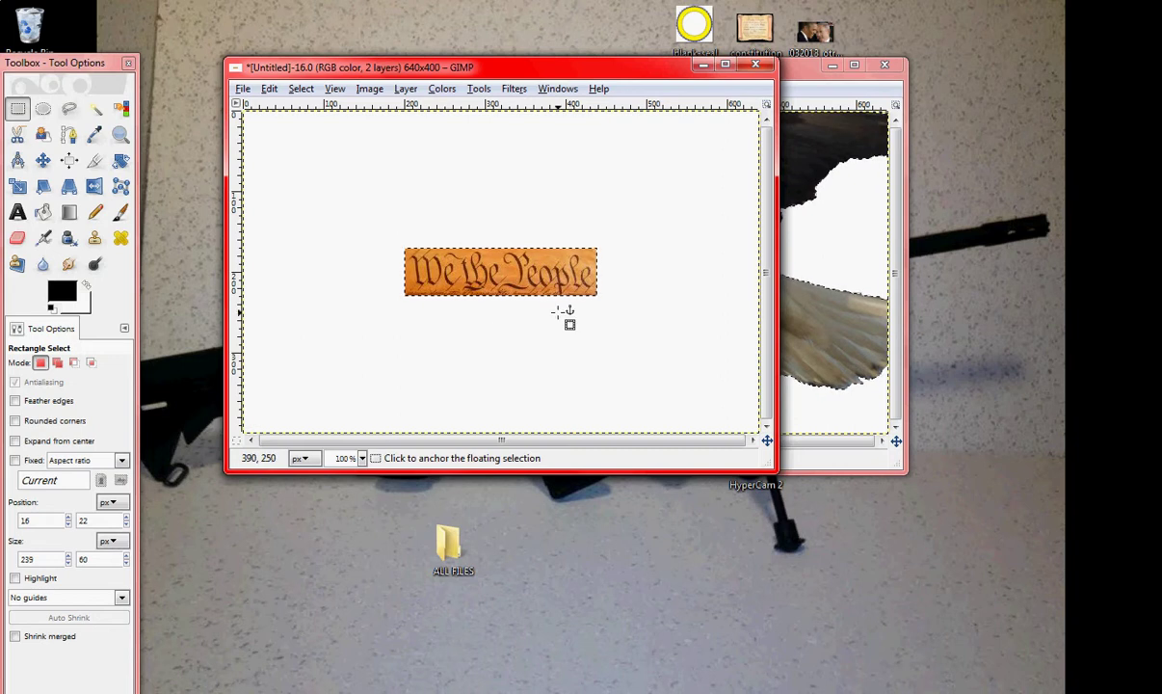
Step: Minimize both open image windows and view the ParchRoll picture from the desktop in Windows Photo Viewer
click(703, 64)
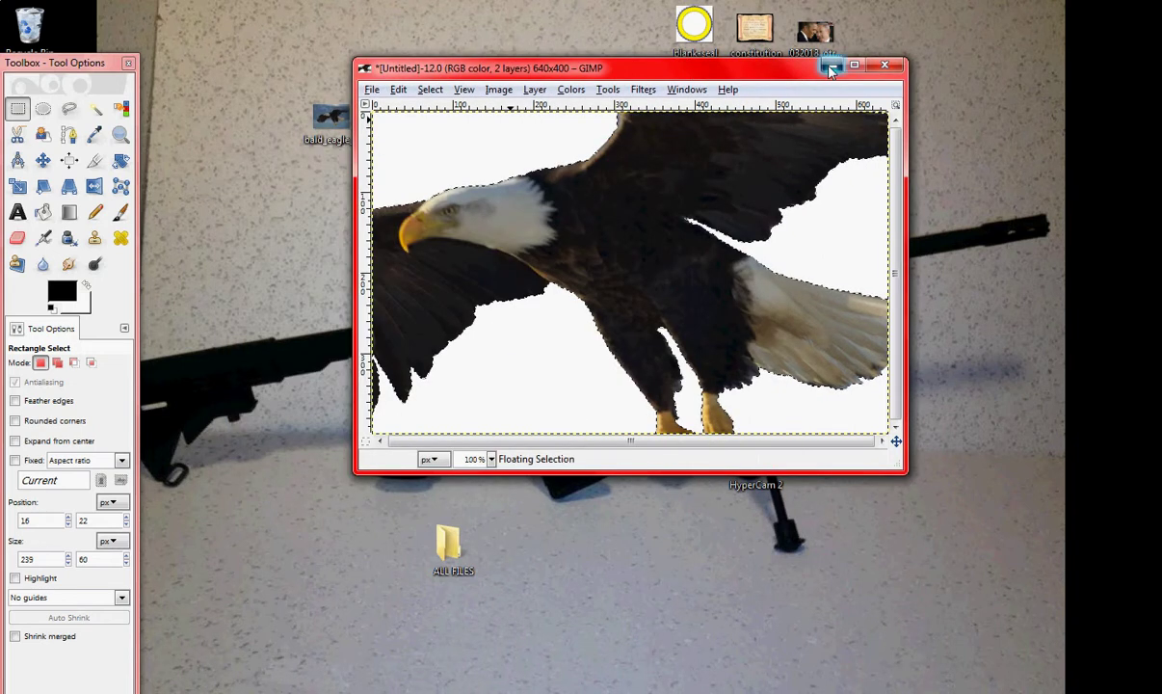
click(831, 66)
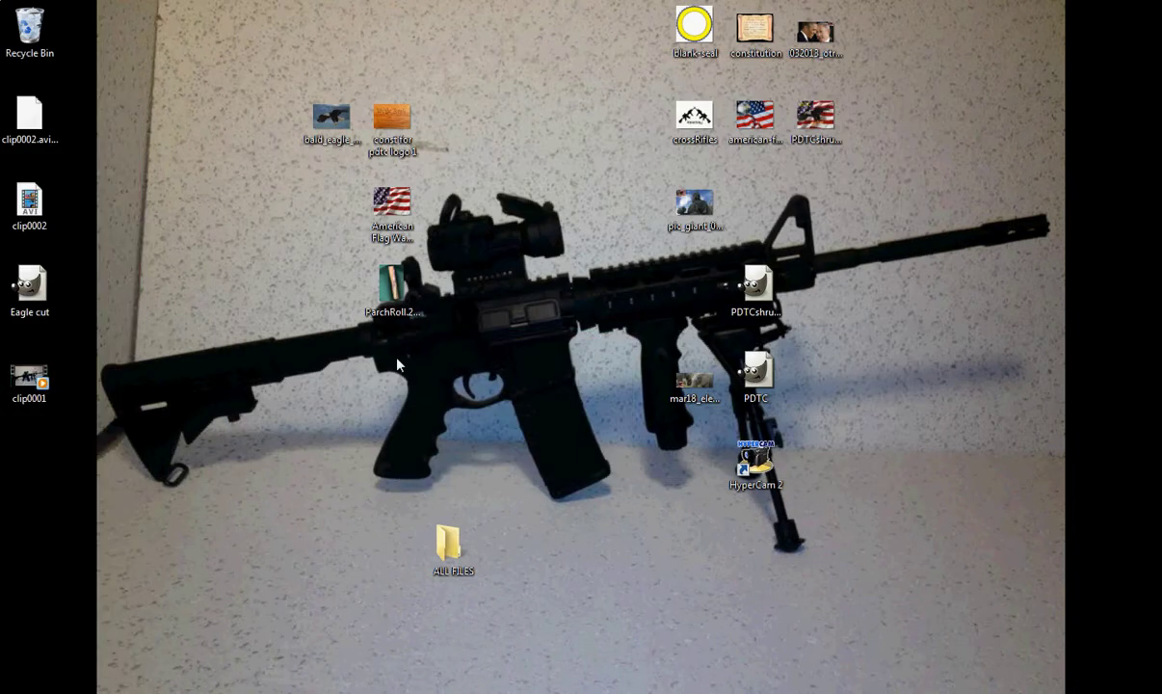
double_click(390, 285)
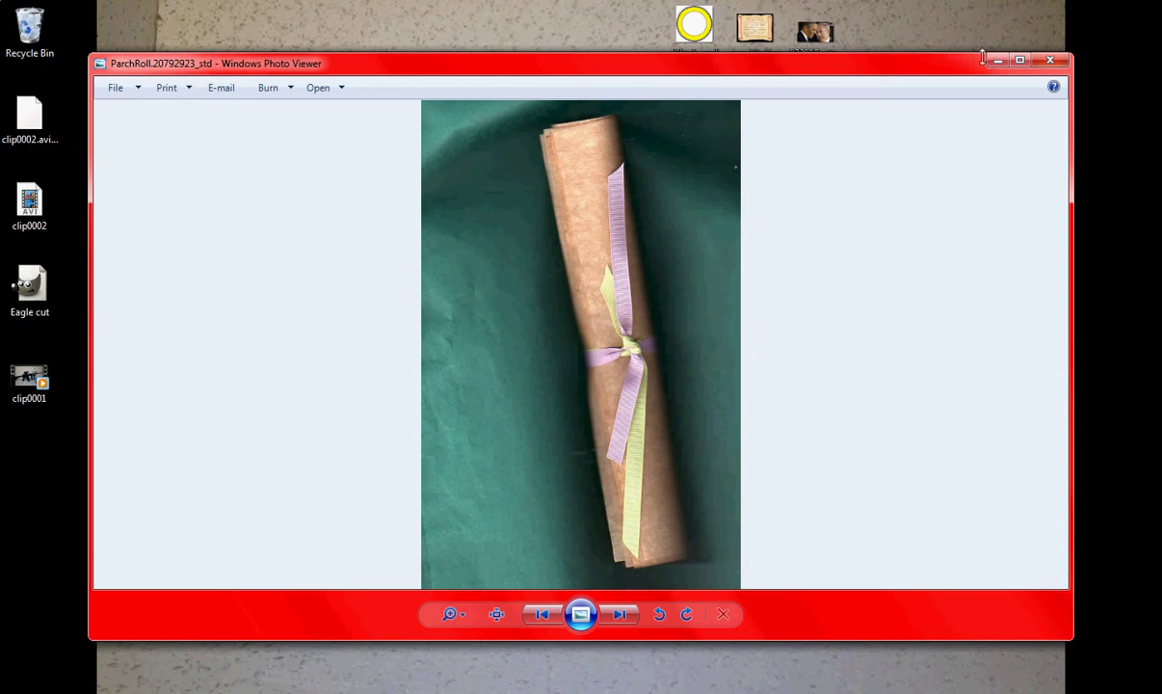
click(1049, 62)
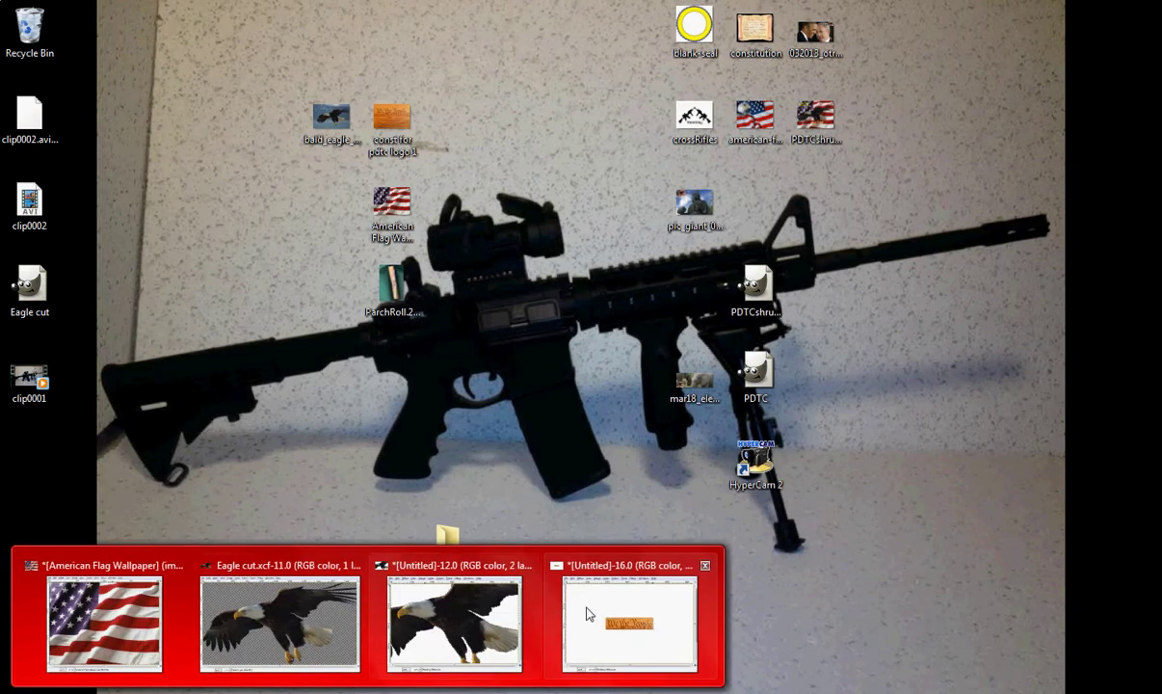
Step: Return to GIMP and open ParchRoll.20792923_std.jpg, keeping its embedded color profile, with its window clear of the toolbox
click(588, 612)
click(243, 89)
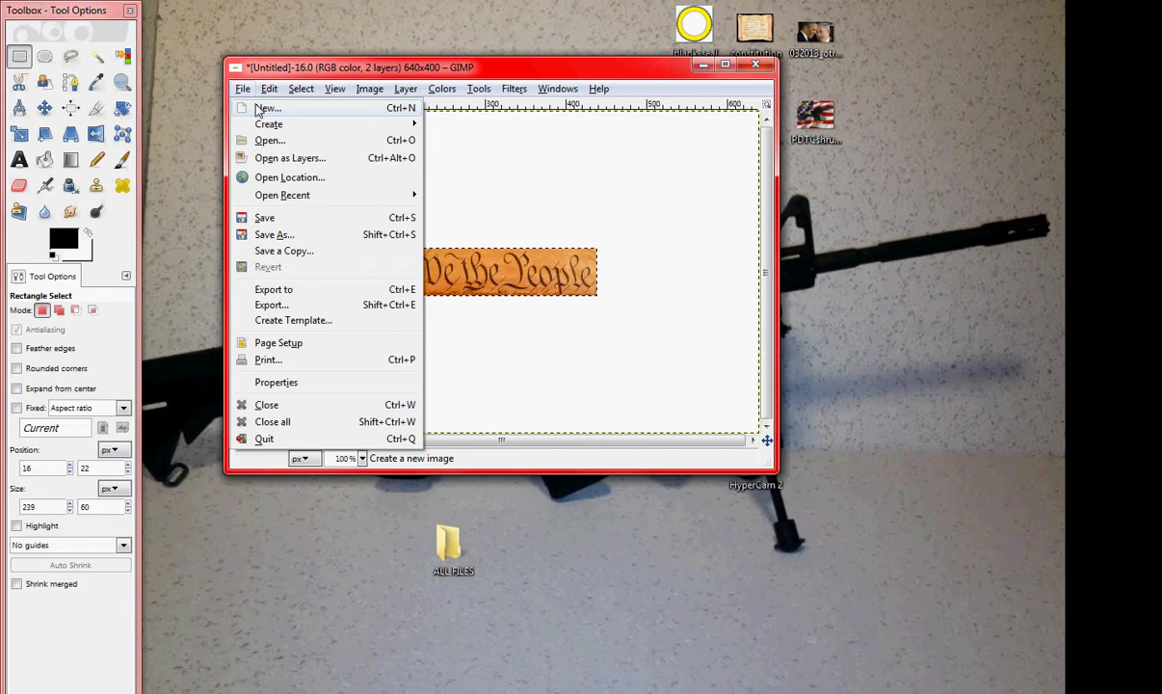
click(262, 141)
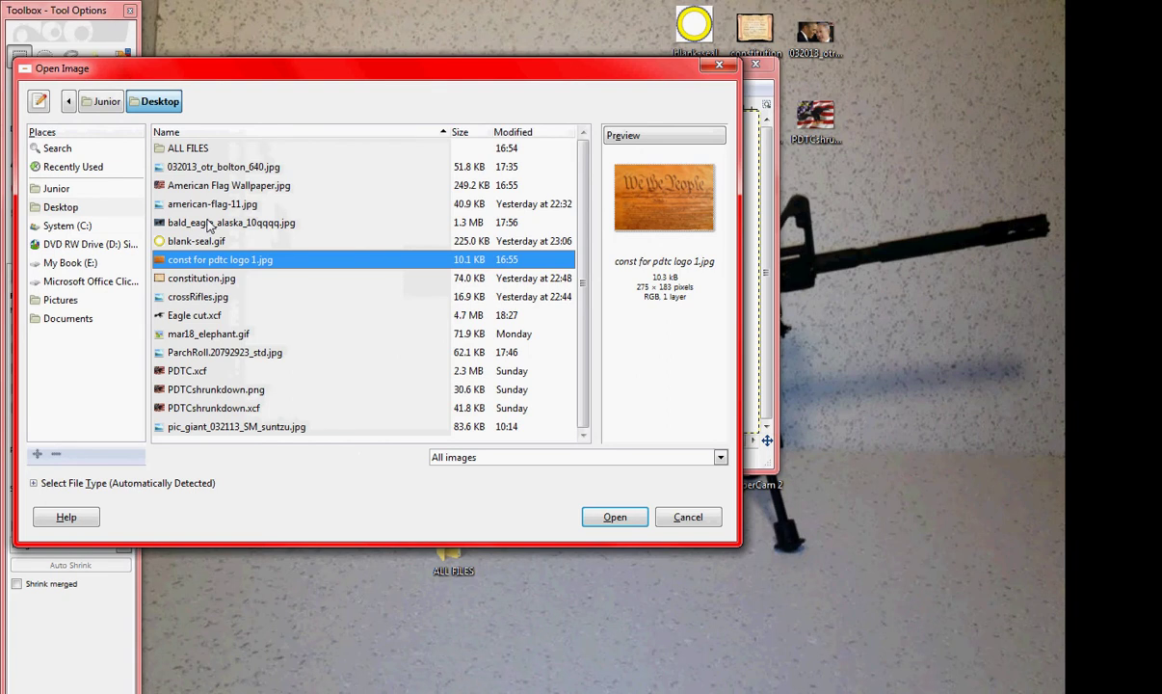
click(221, 352)
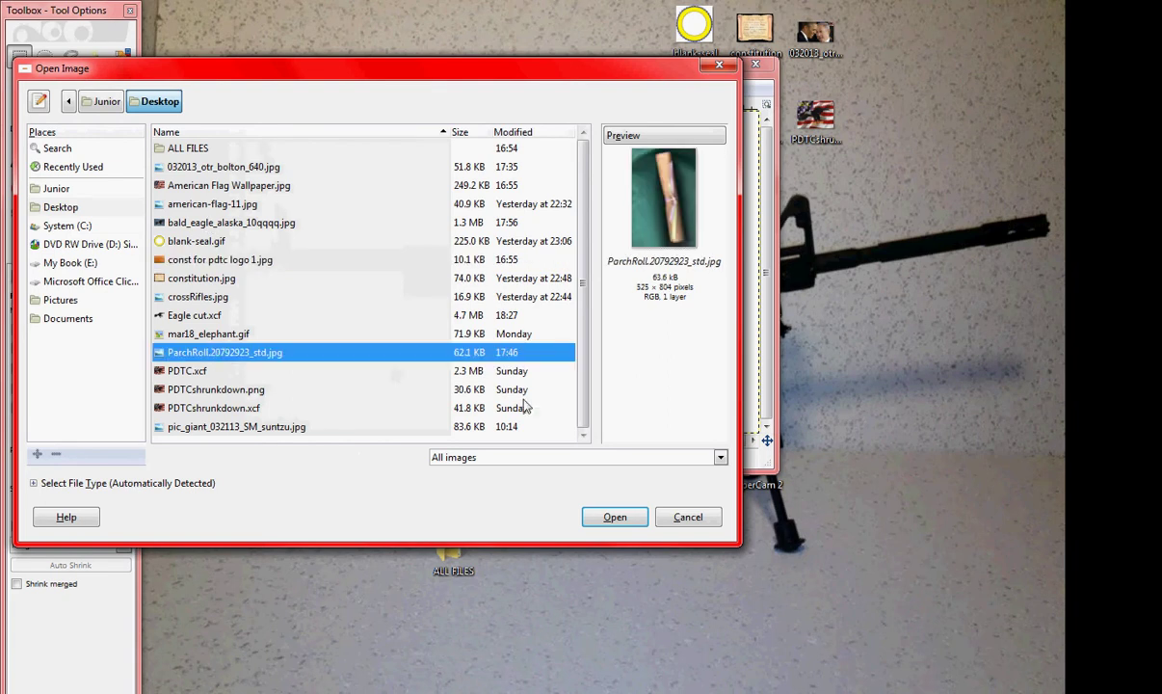
click(615, 517)
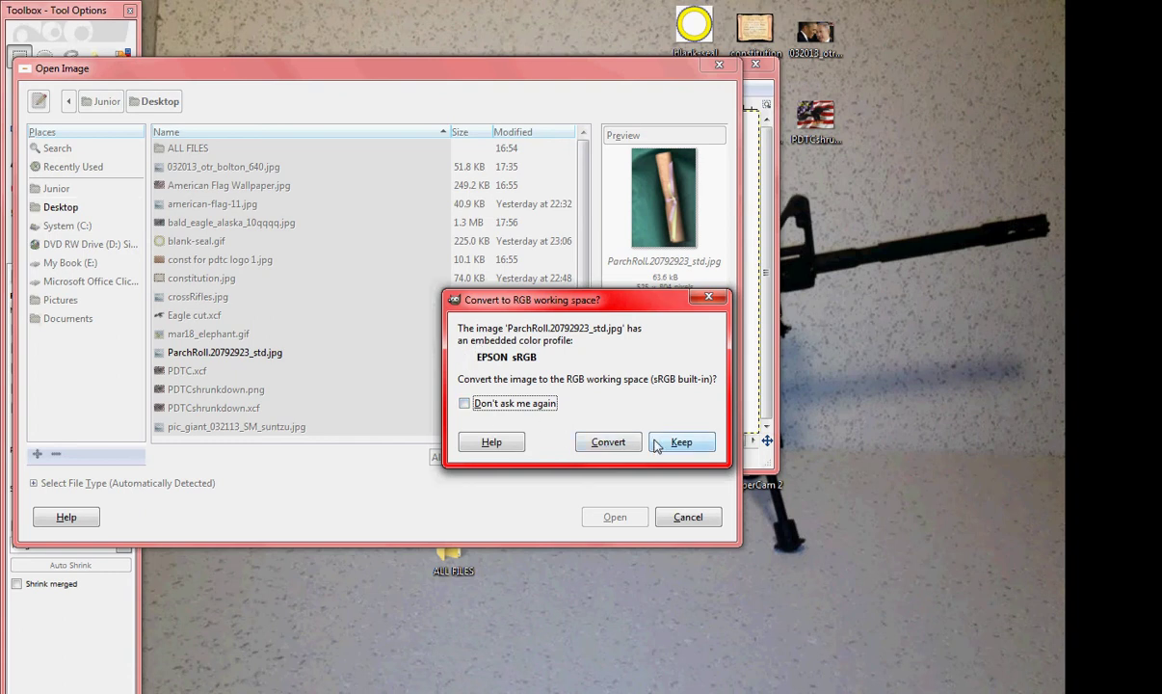
click(655, 444)
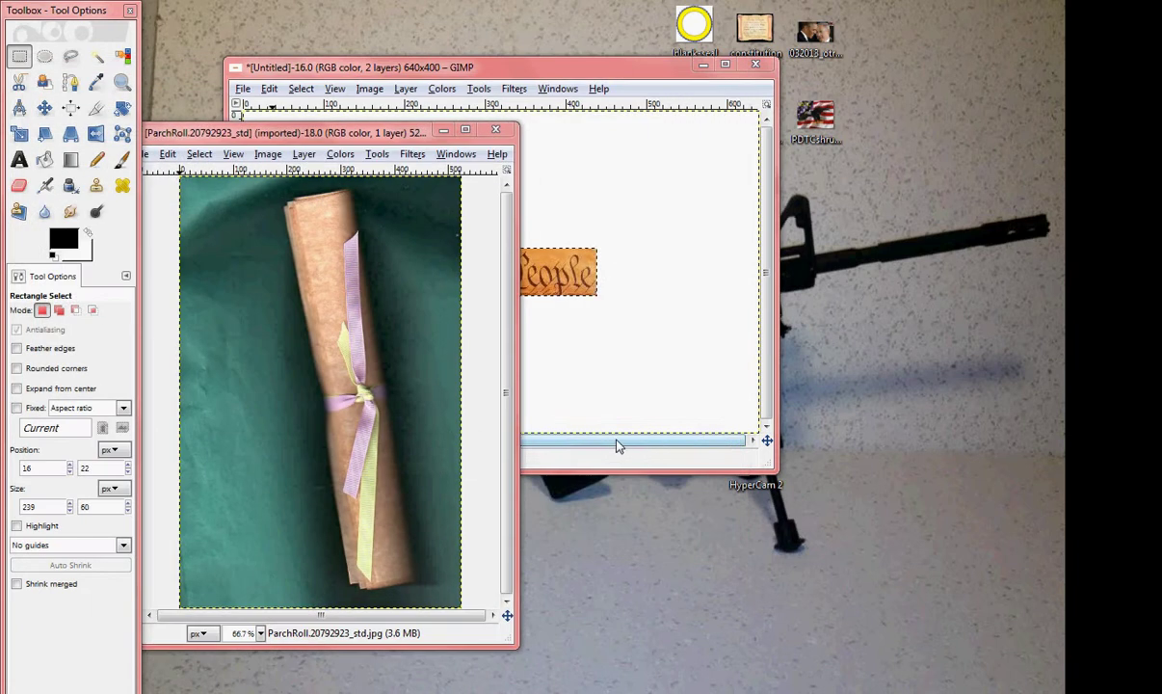
drag(345, 133, 574, 90)
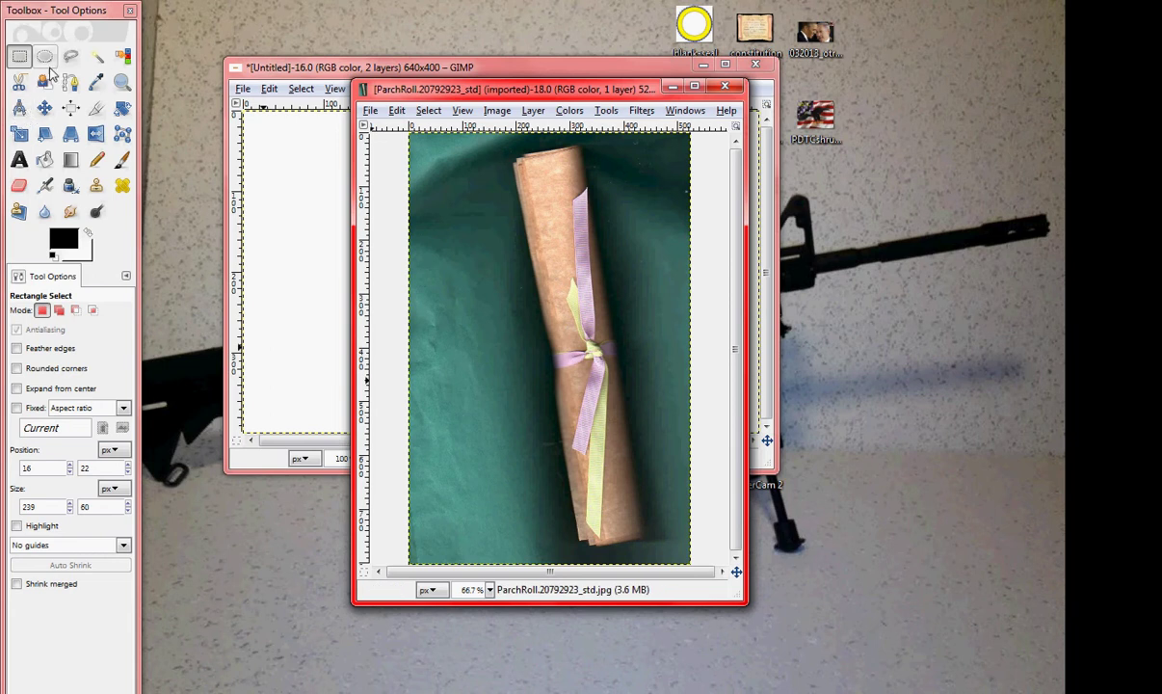
Step: Start a Scissors Select outline along the parchment roll's top edge, placing points from its upper-left corner towards the upper-right corner
click(19, 83)
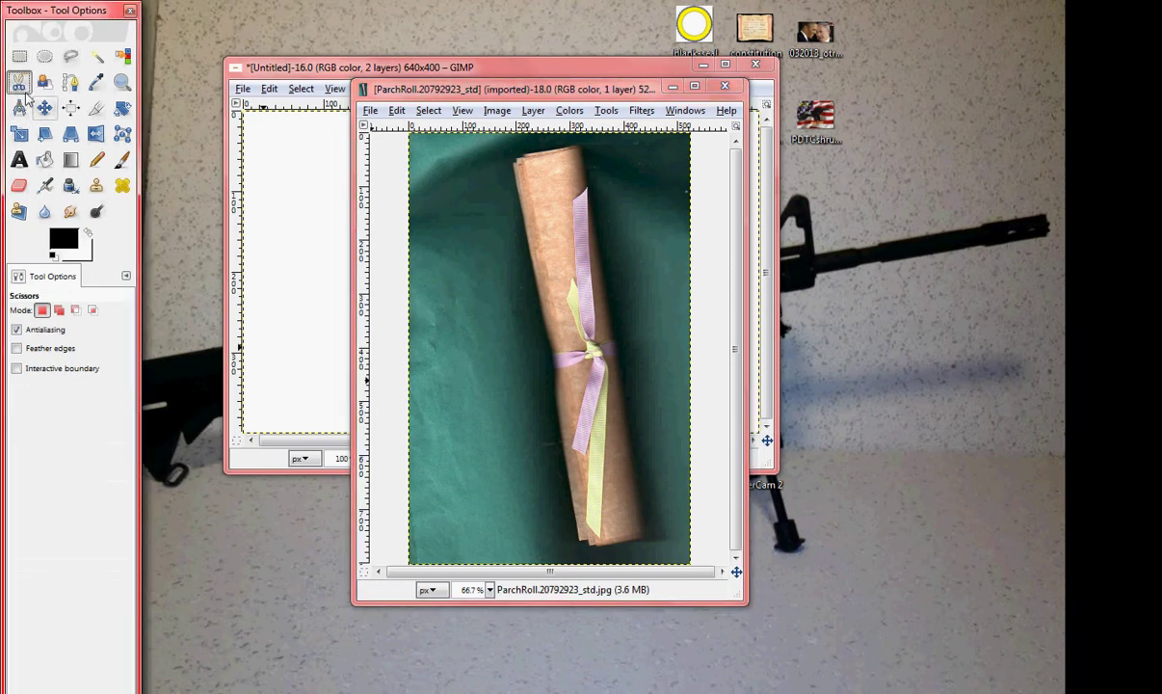
click(122, 82)
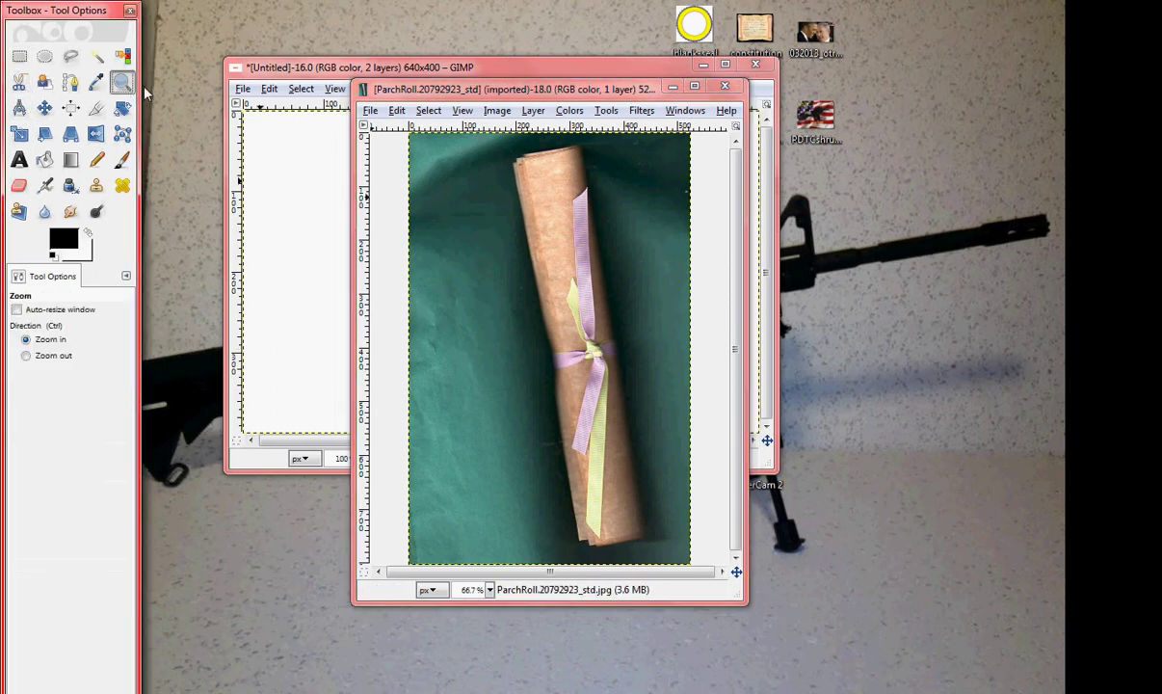
click(550, 179)
click(586, 215)
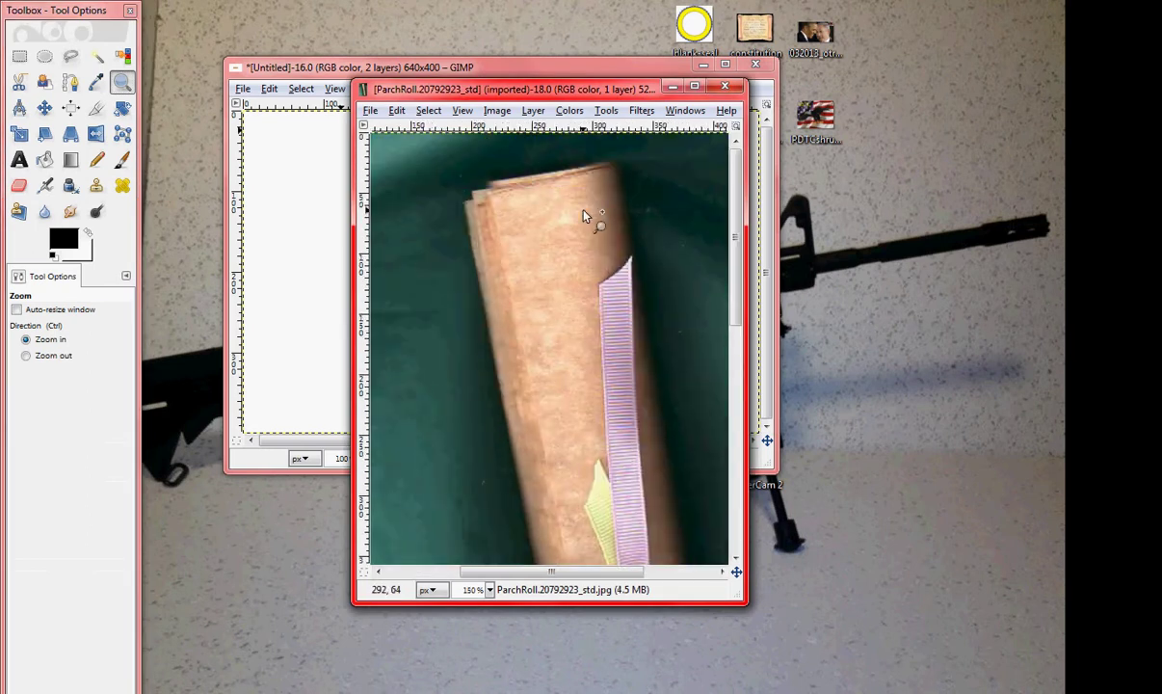
click(584, 216)
click(584, 216)
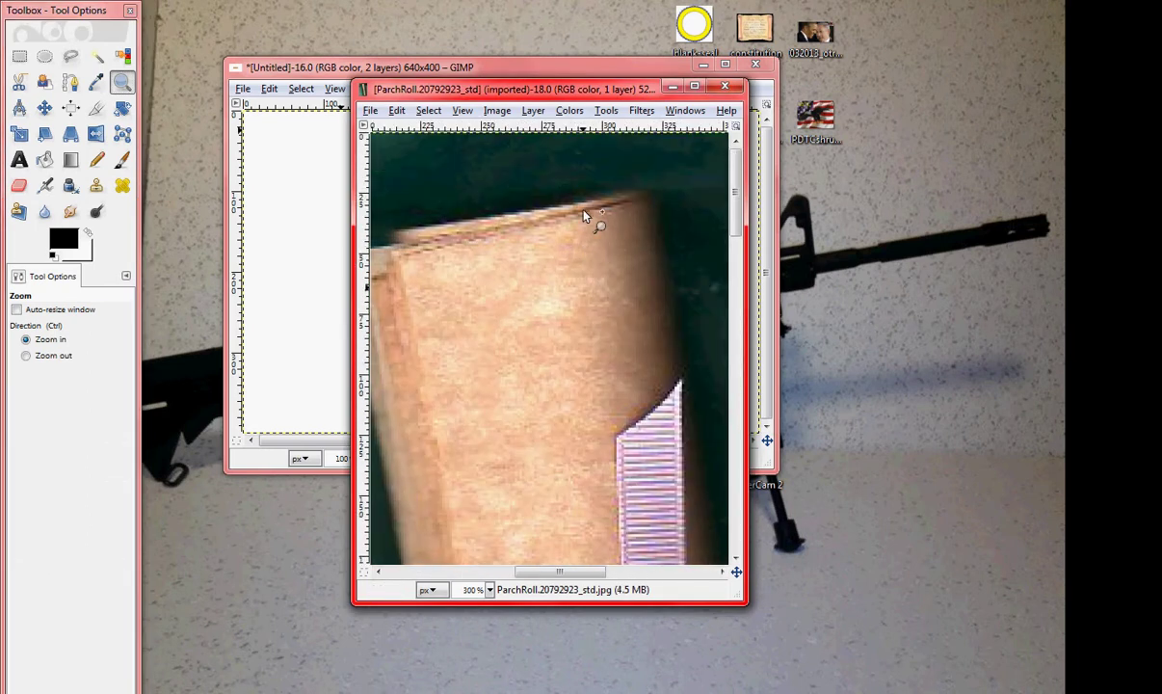
scroll(585, 216, up, 3)
drag(560, 572, 554, 575)
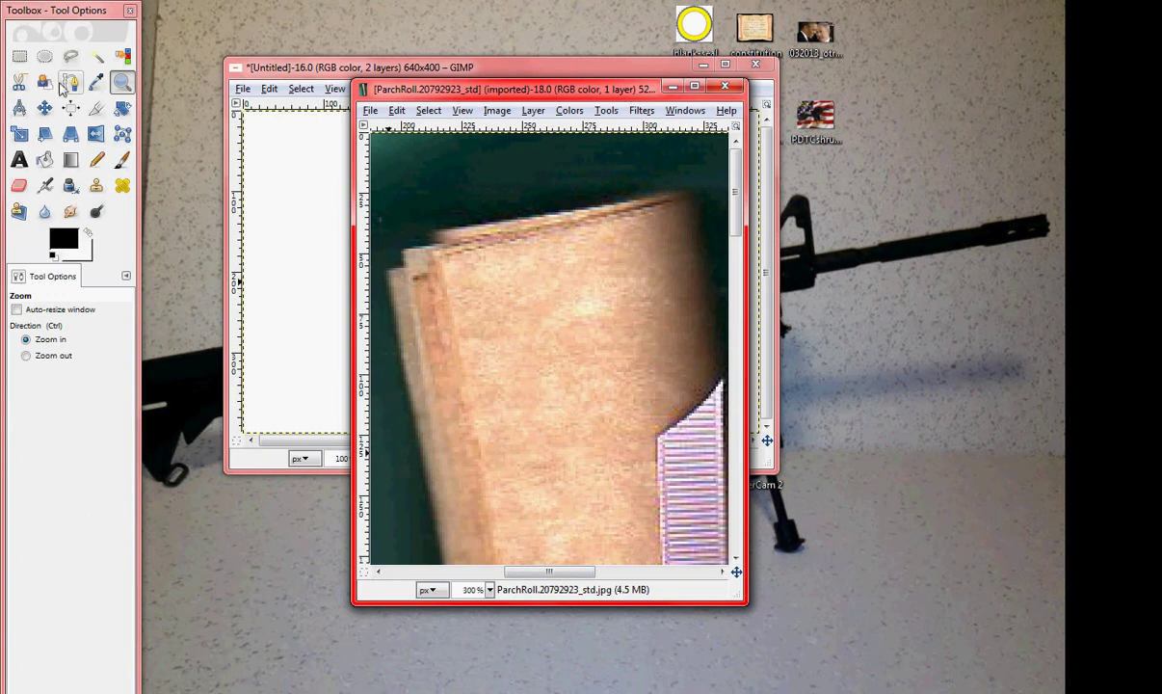
click(18, 82)
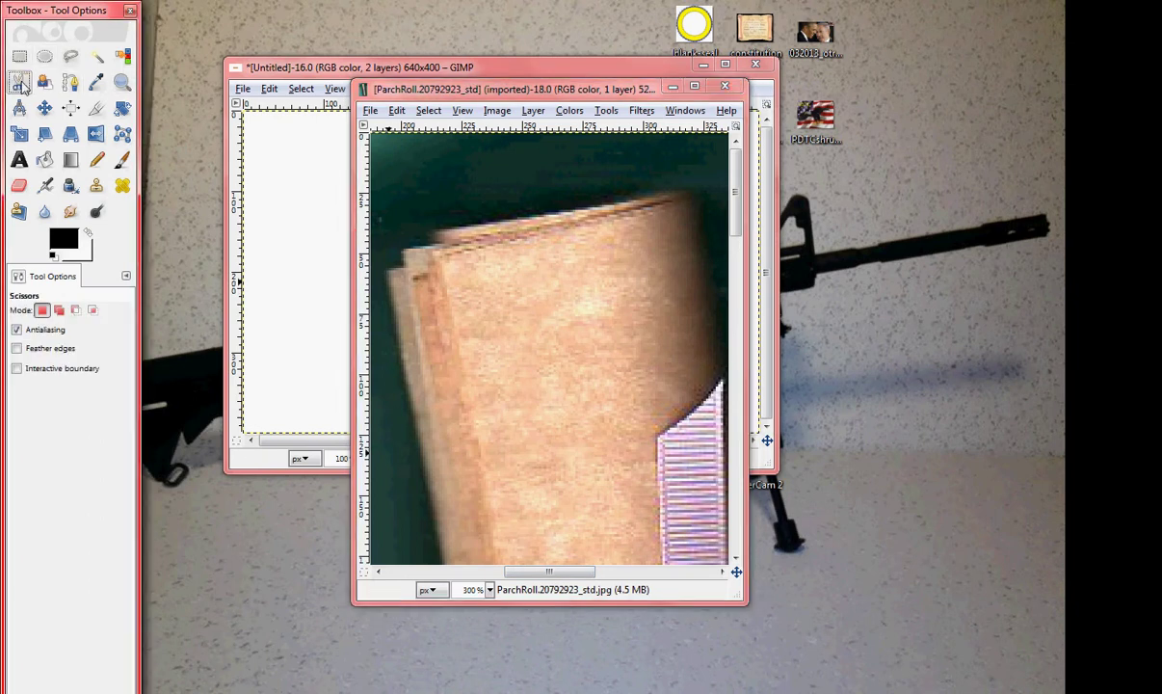
click(442, 229)
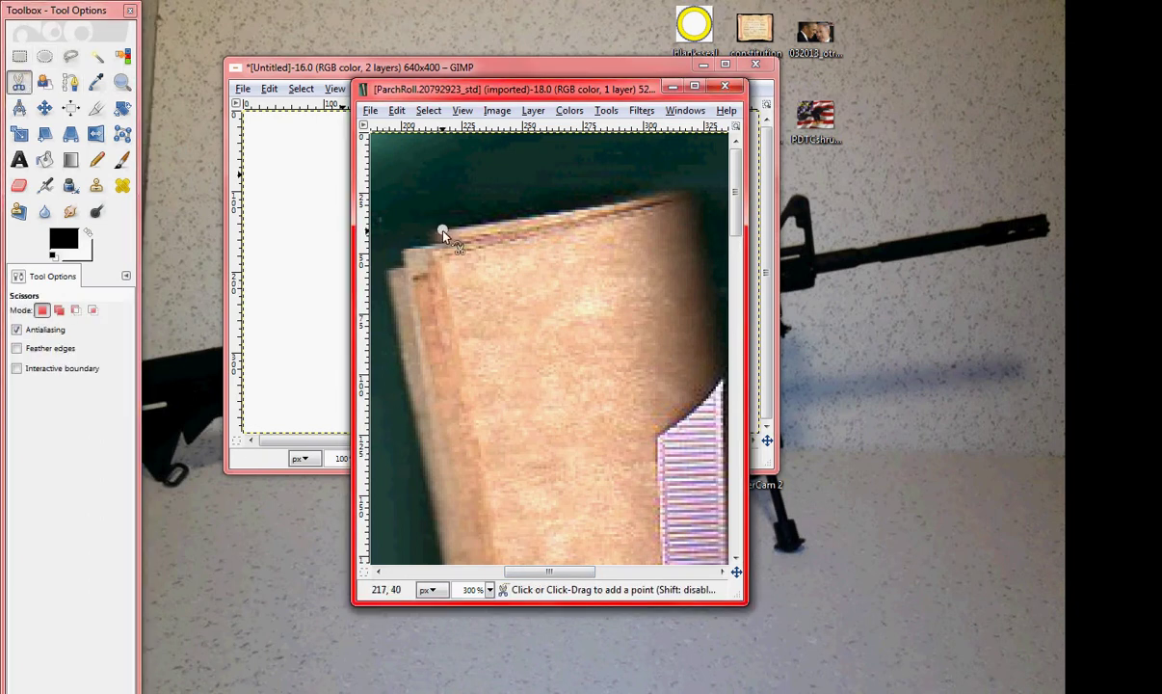
click(455, 229)
click(484, 229)
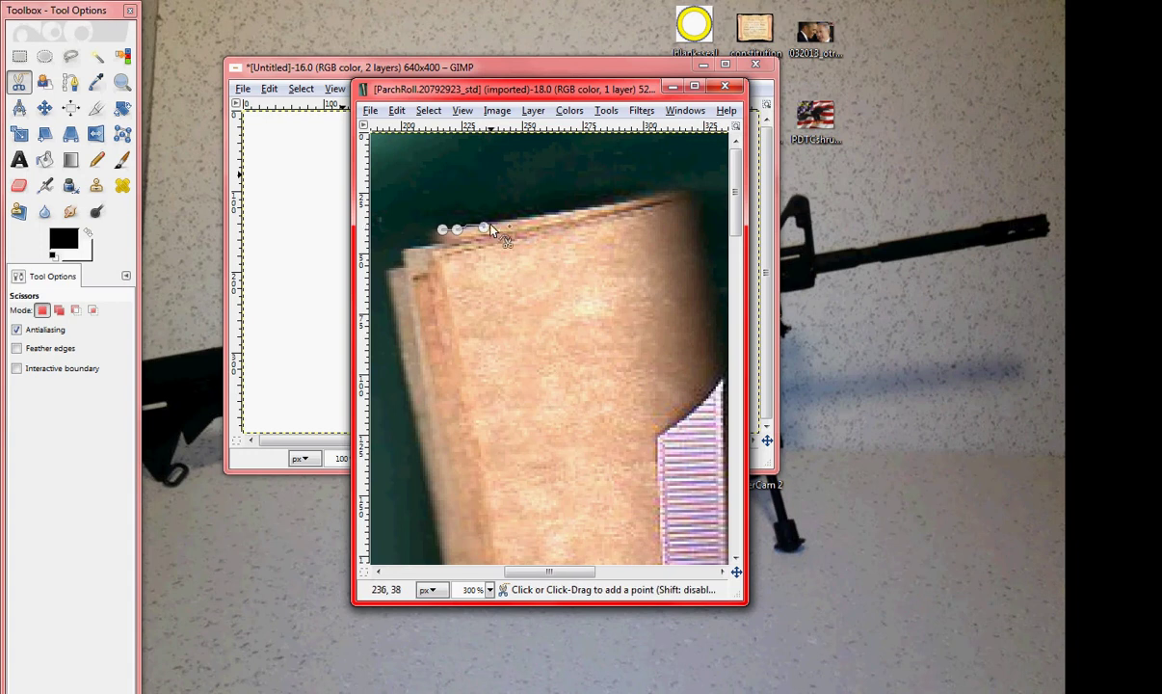
click(527, 220)
click(553, 216)
click(599, 209)
click(623, 204)
click(636, 201)
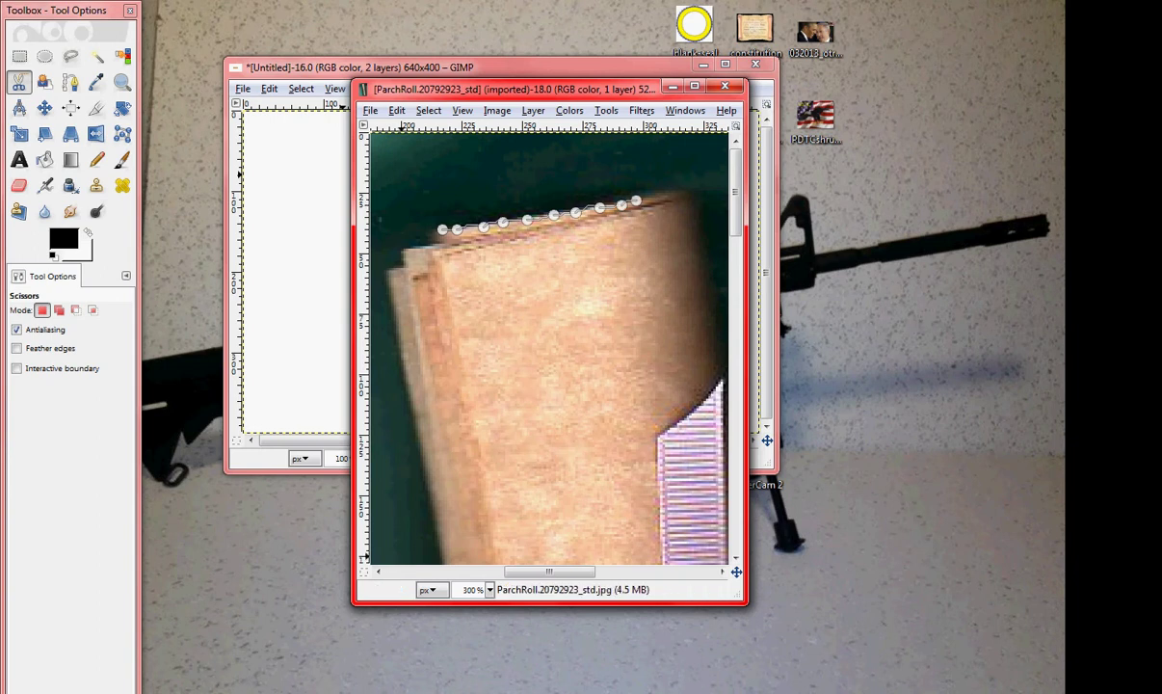
click(353, 691)
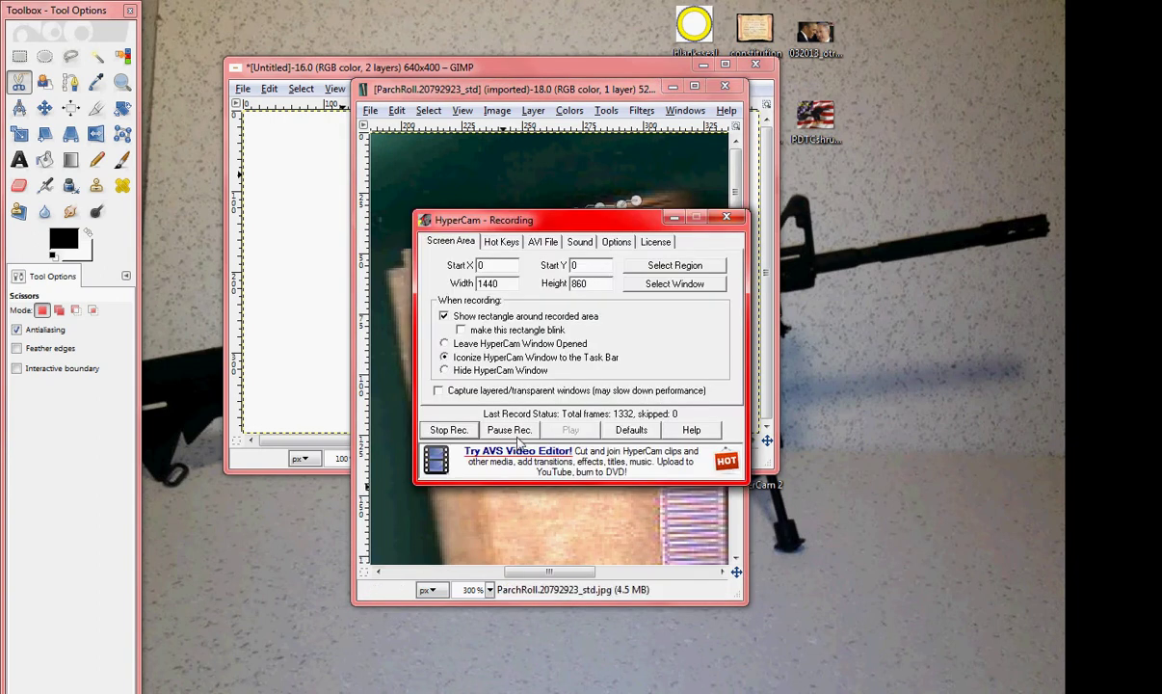
click(522, 434)
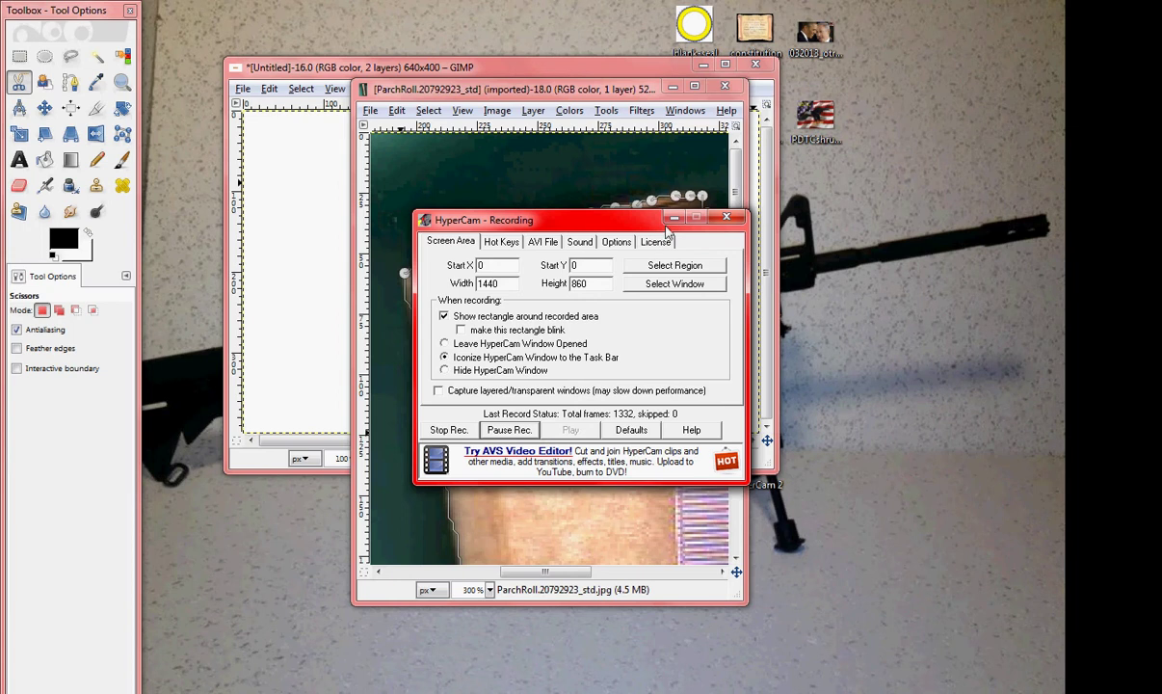
click(672, 220)
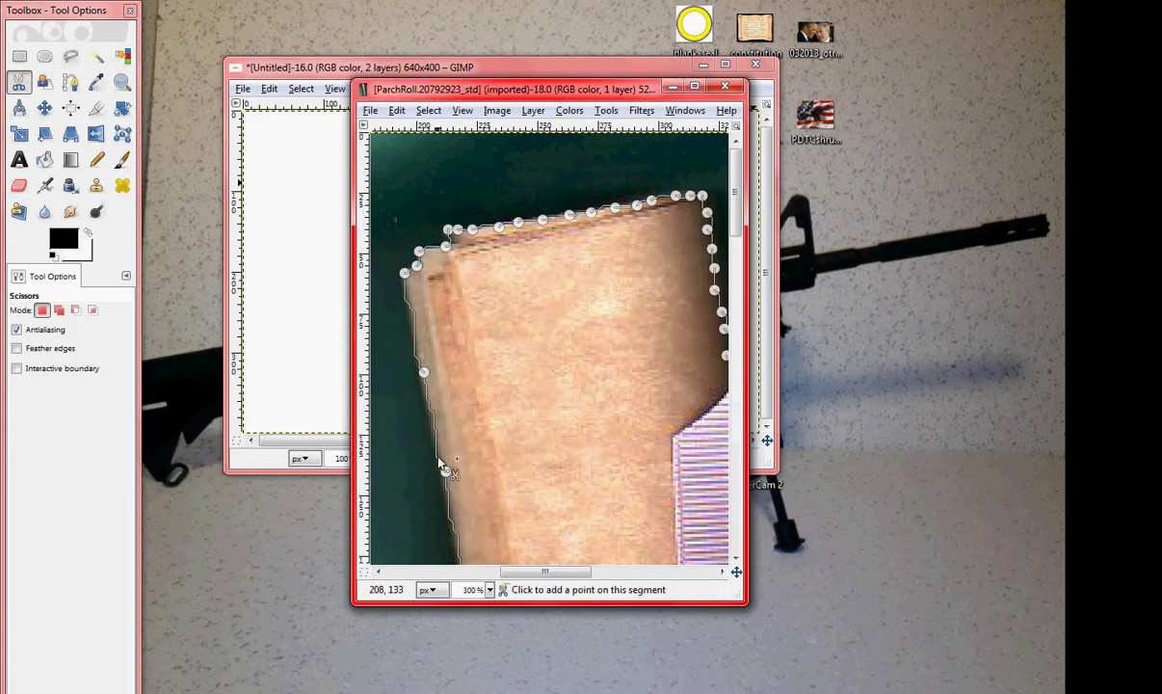
Step: Try to turn the scissors outline into a selection from inside the traced parchment roll
mouse_move(559, 571)
mouse_down()
mouse_move(576, 572)
mouse_move(562, 571)
mouse_up()
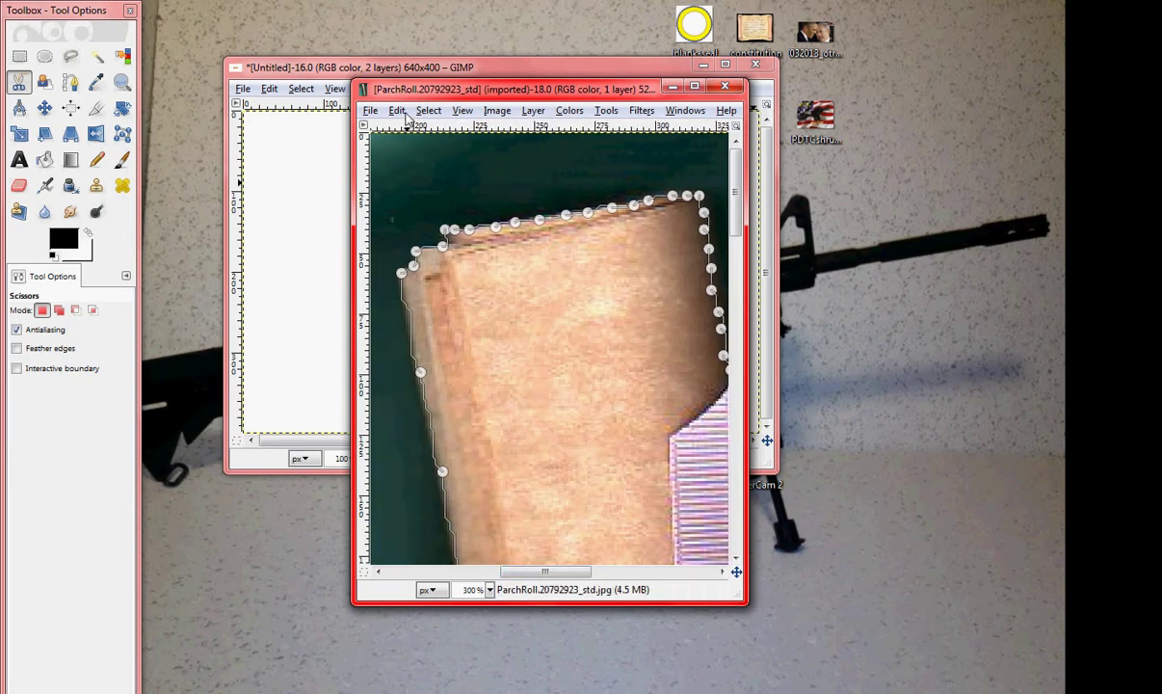
click(397, 111)
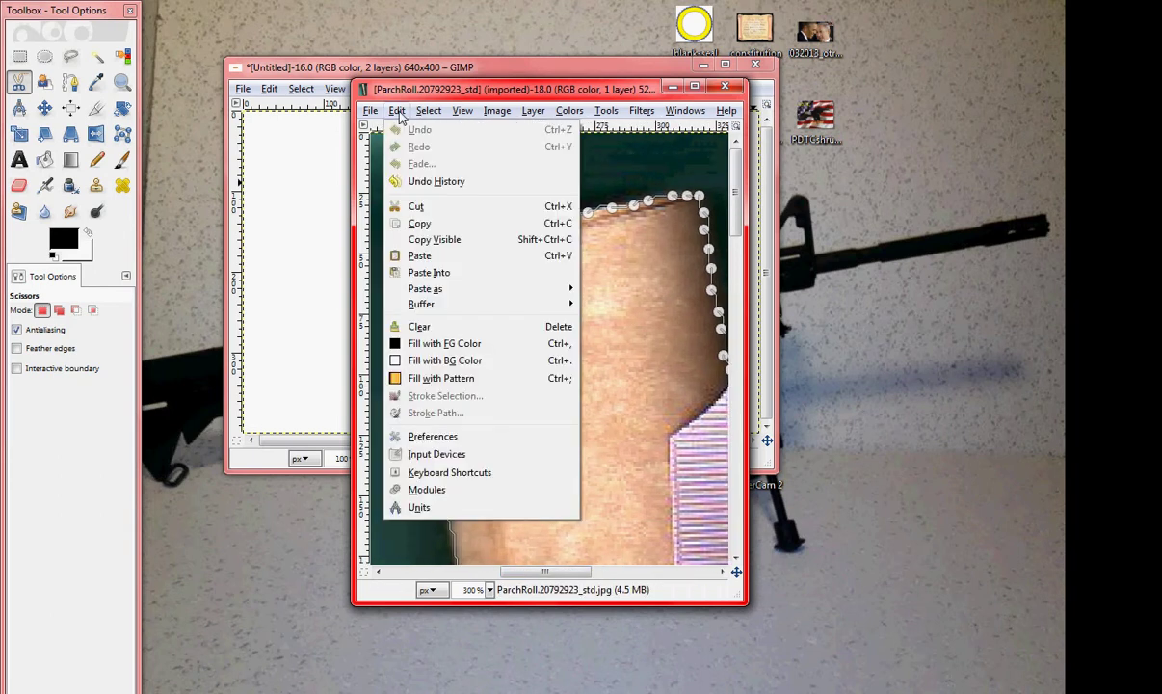
click(578, 364)
click(578, 363)
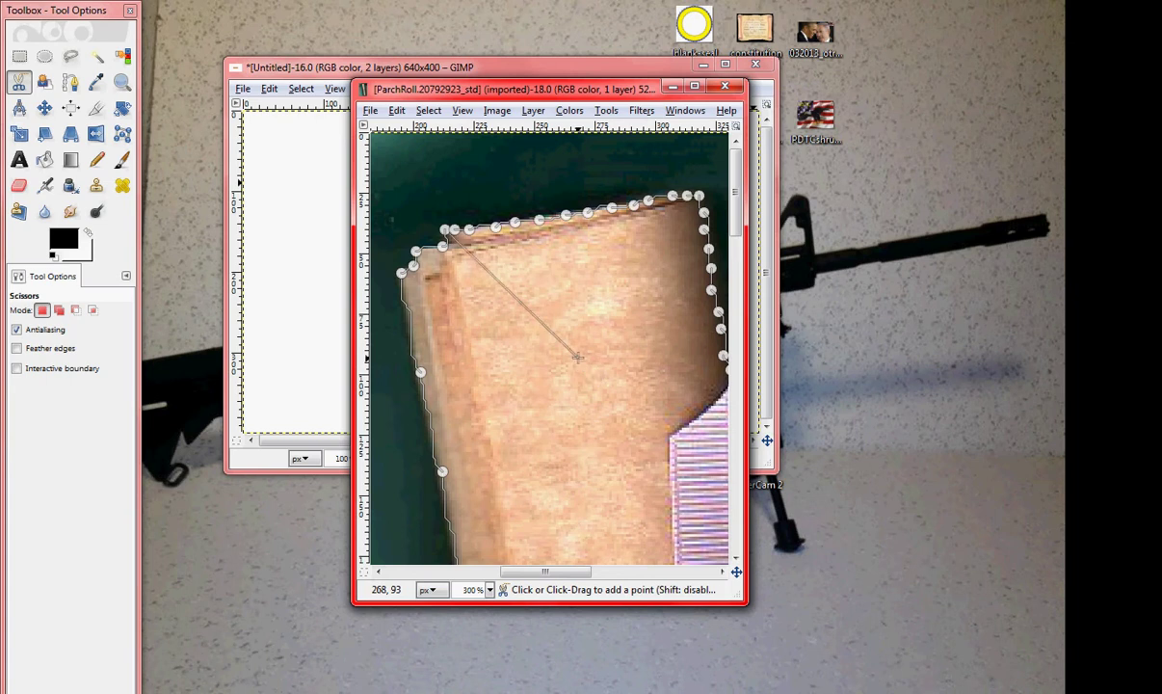
drag(492, 337, 568, 360)
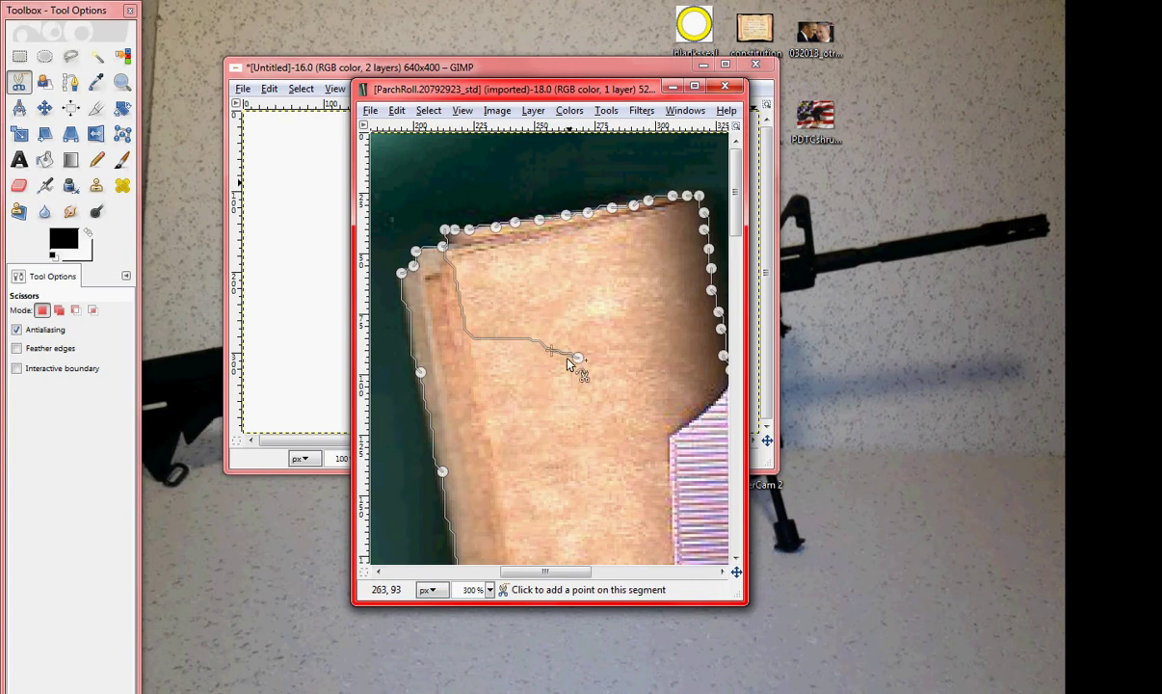
click(587, 387)
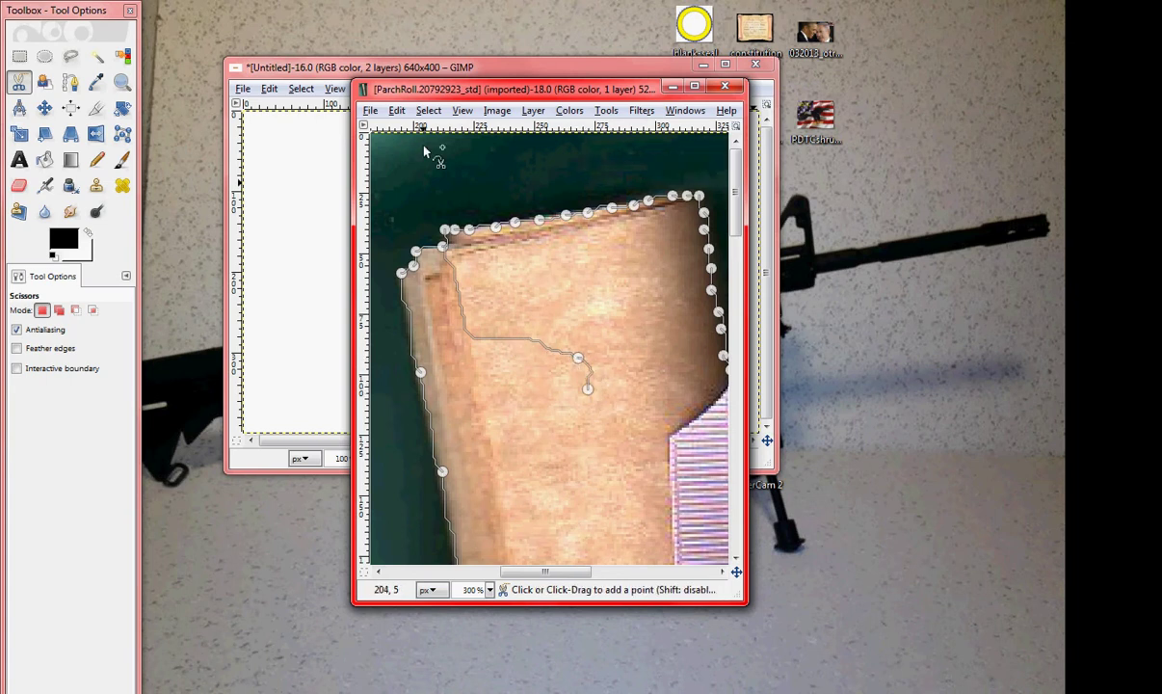
Step: Check the undo history and move the stray scissors points inside the roll back to the outline's upper-left corner
click(397, 111)
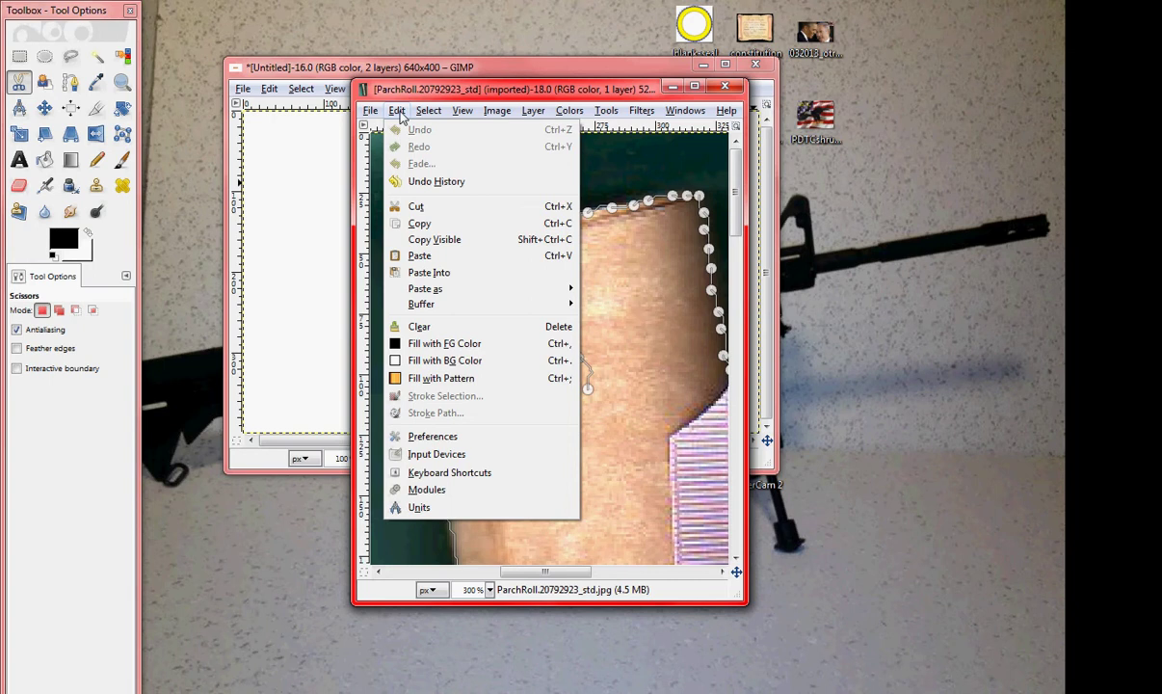
click(433, 181)
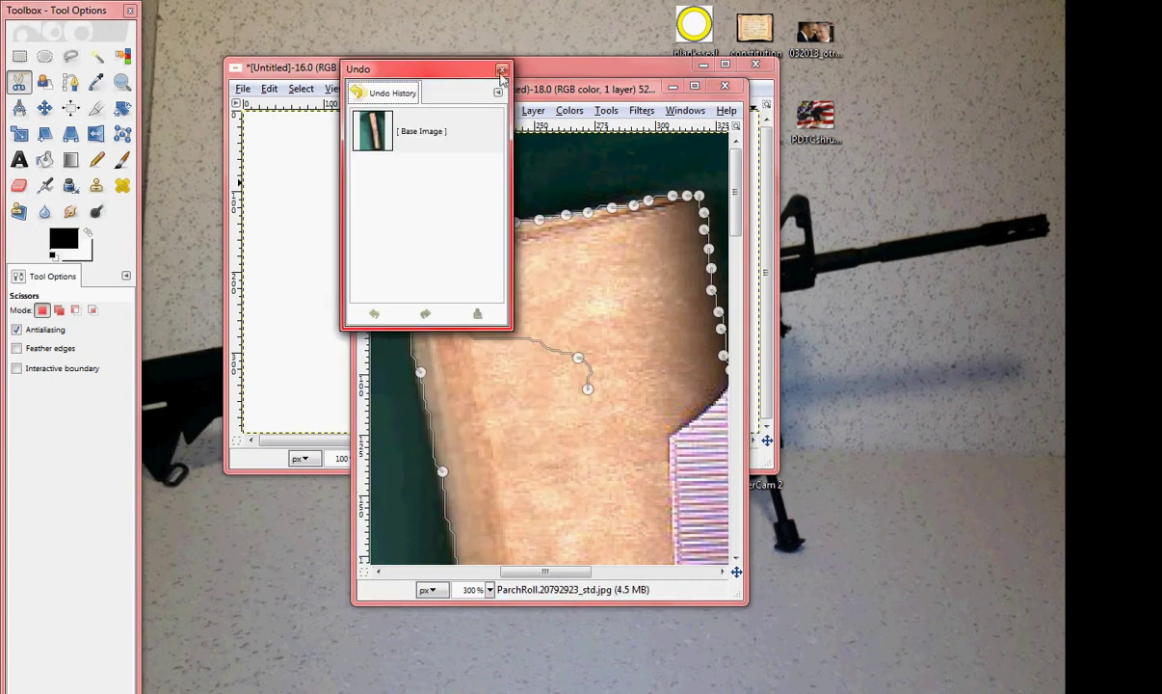
click(501, 71)
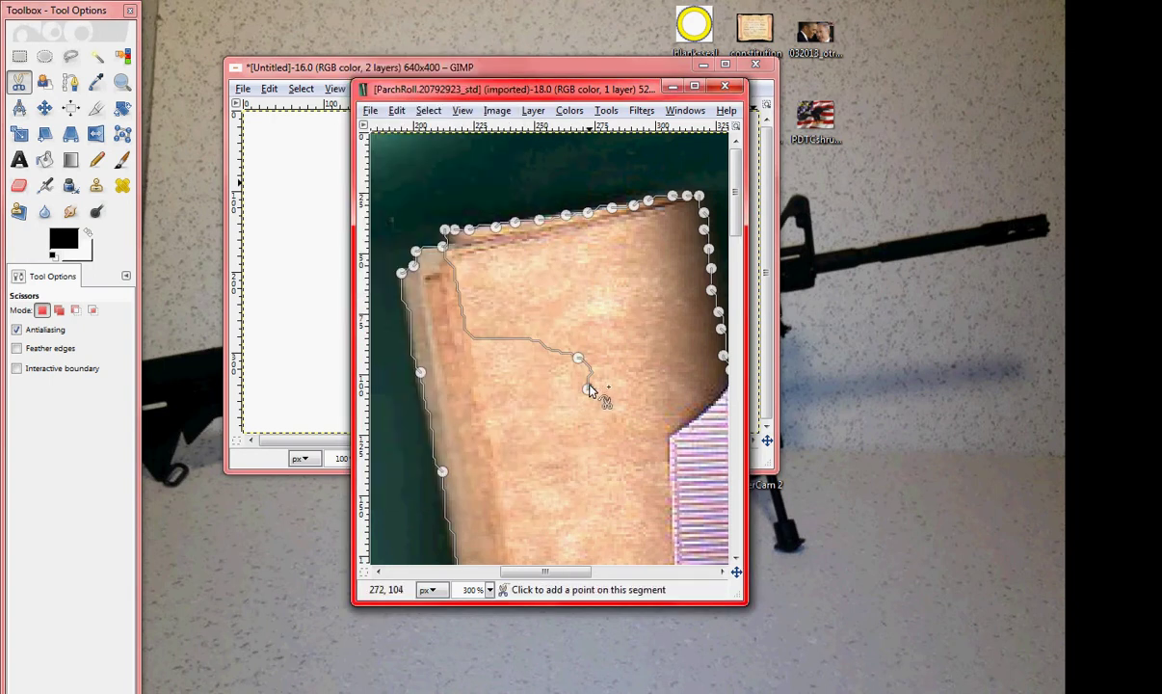
drag(583, 389, 447, 246)
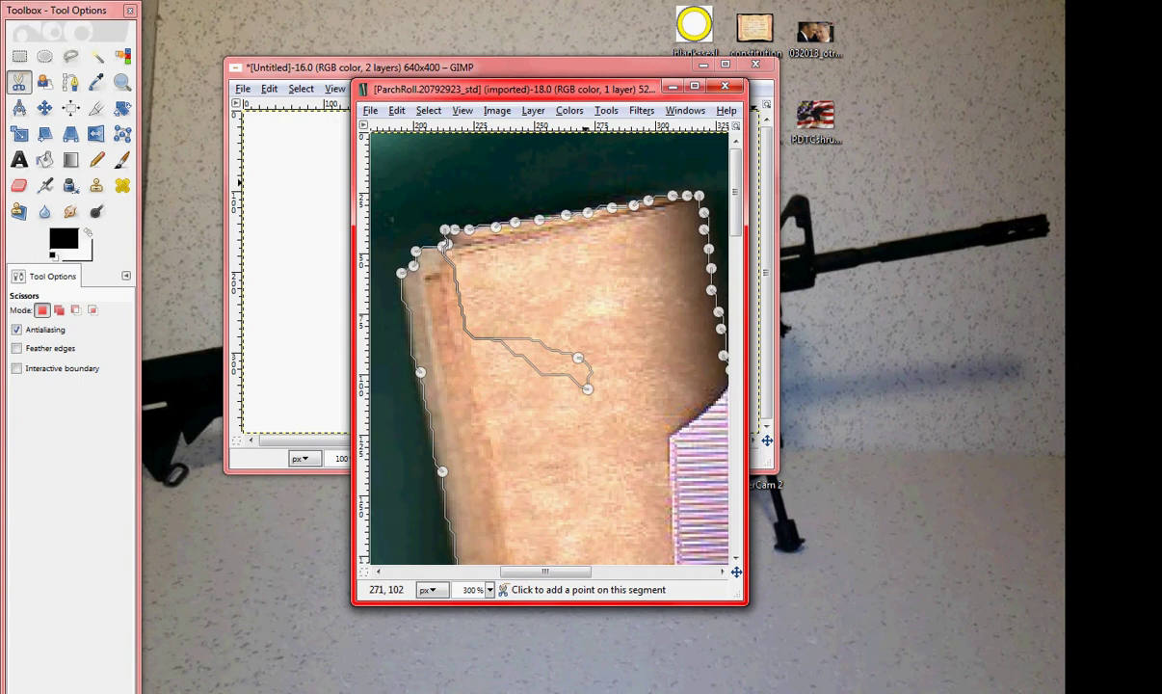
drag(582, 362, 453, 241)
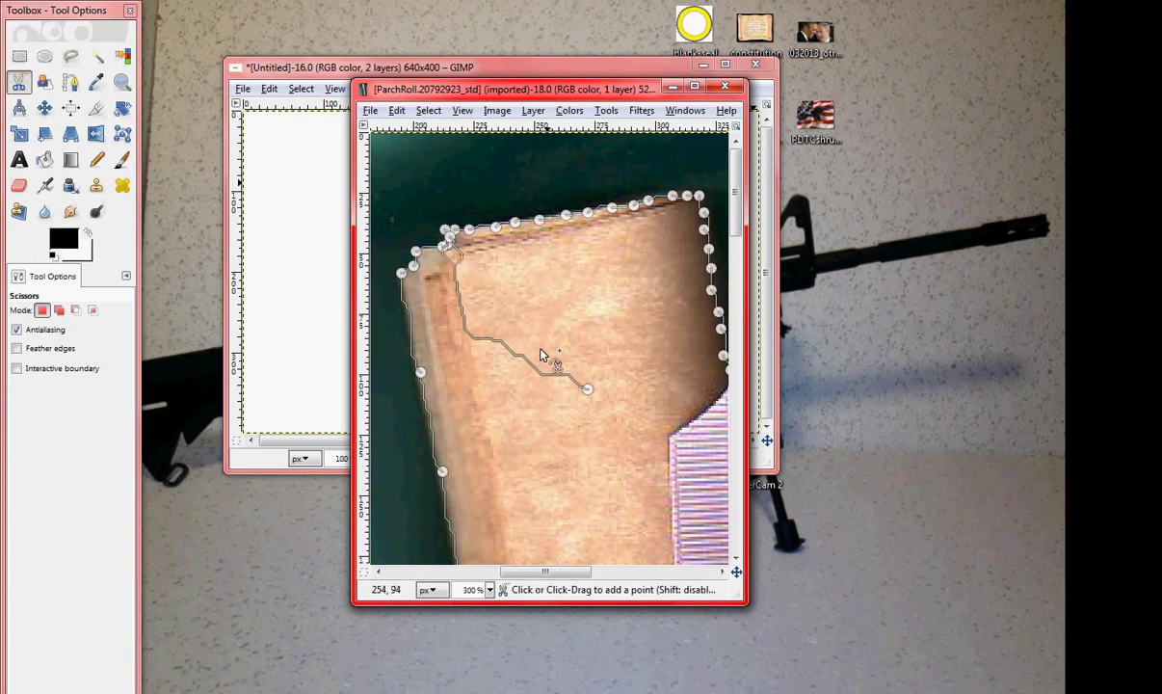
drag(590, 390, 448, 243)
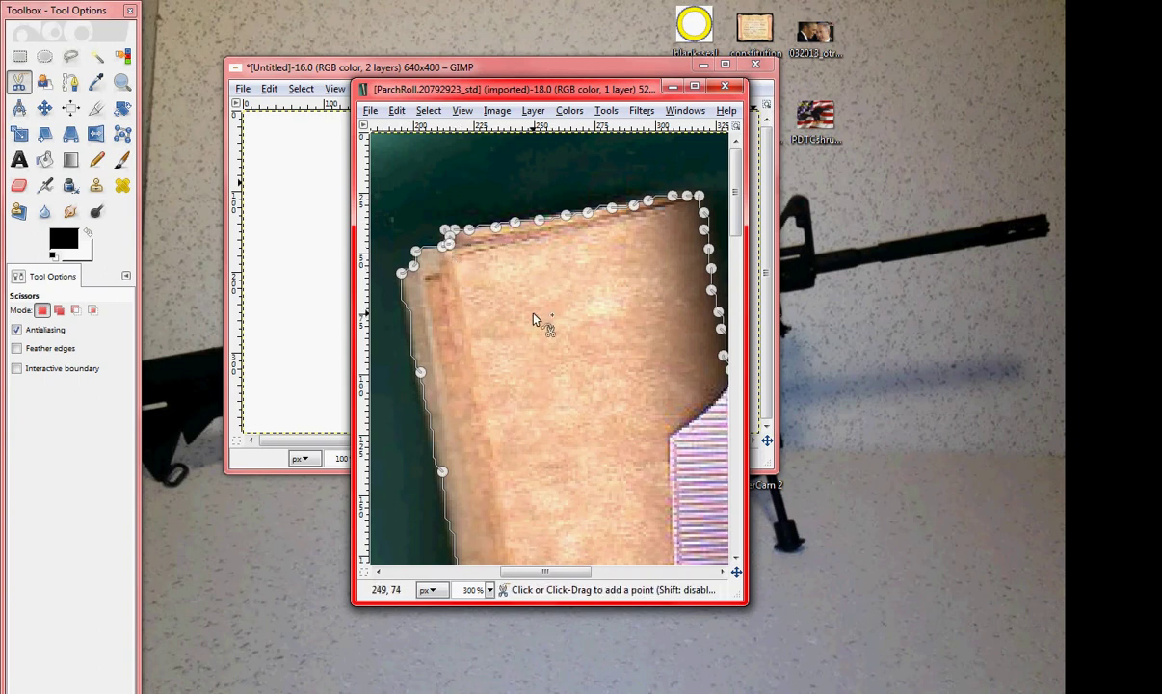
Step: Try to cut the outlined parchment roll to the clipboard, and undo the cut
click(397, 111)
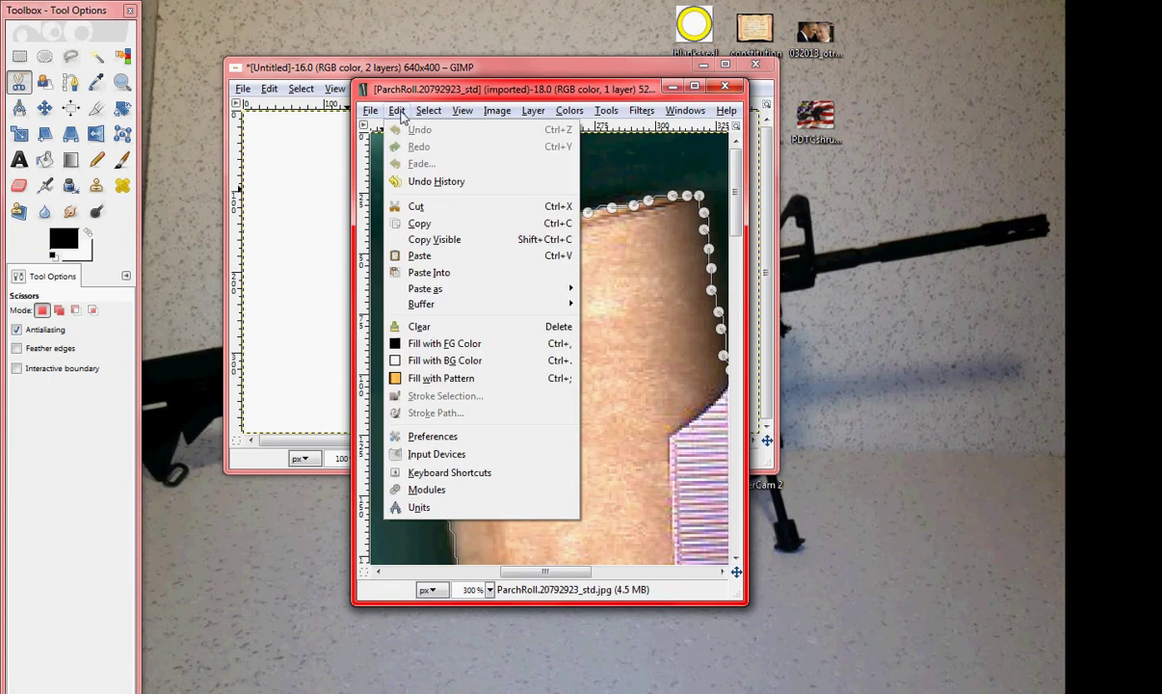
click(413, 206)
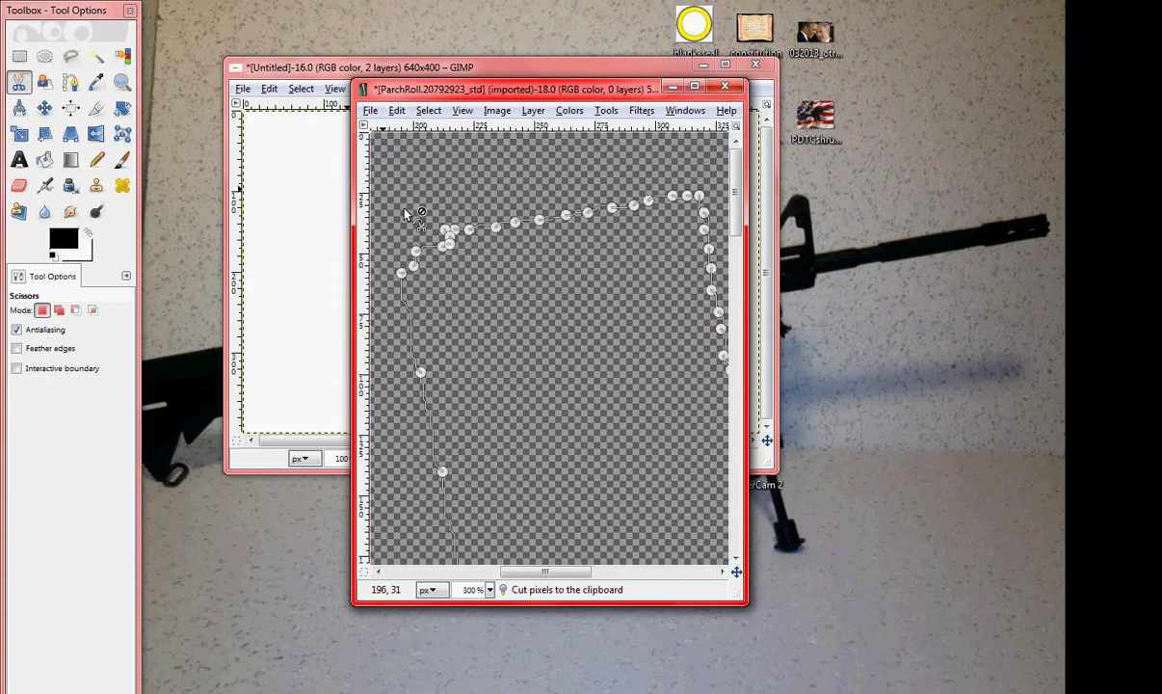
click(402, 112)
click(414, 130)
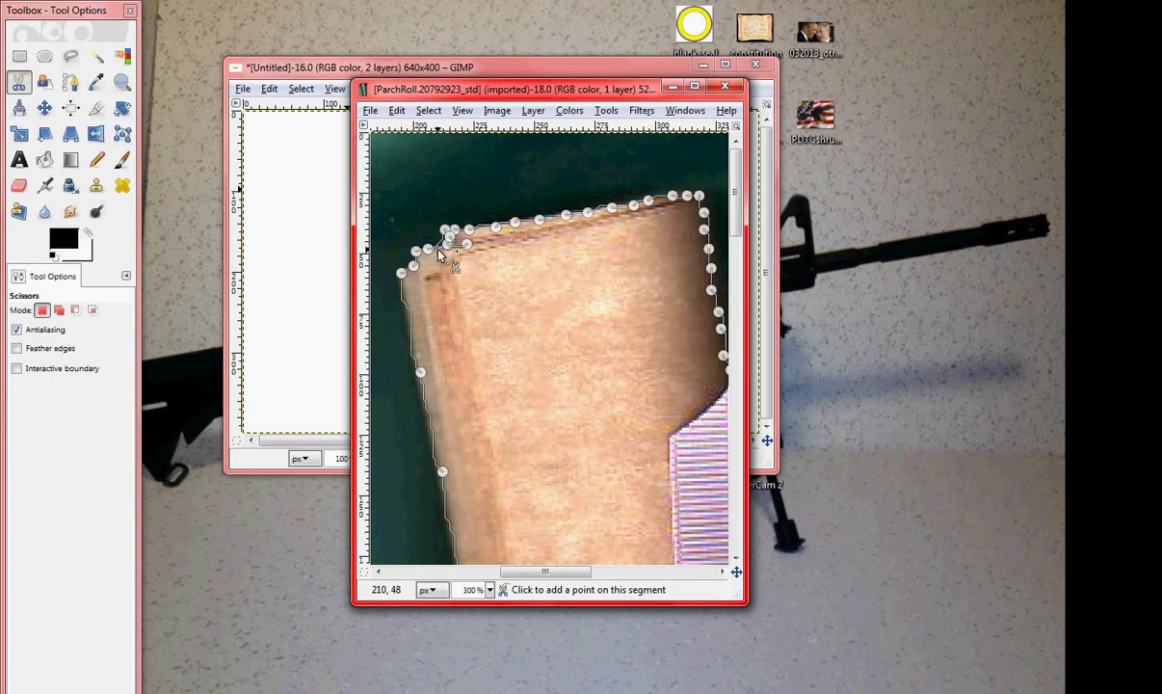
click(397, 111)
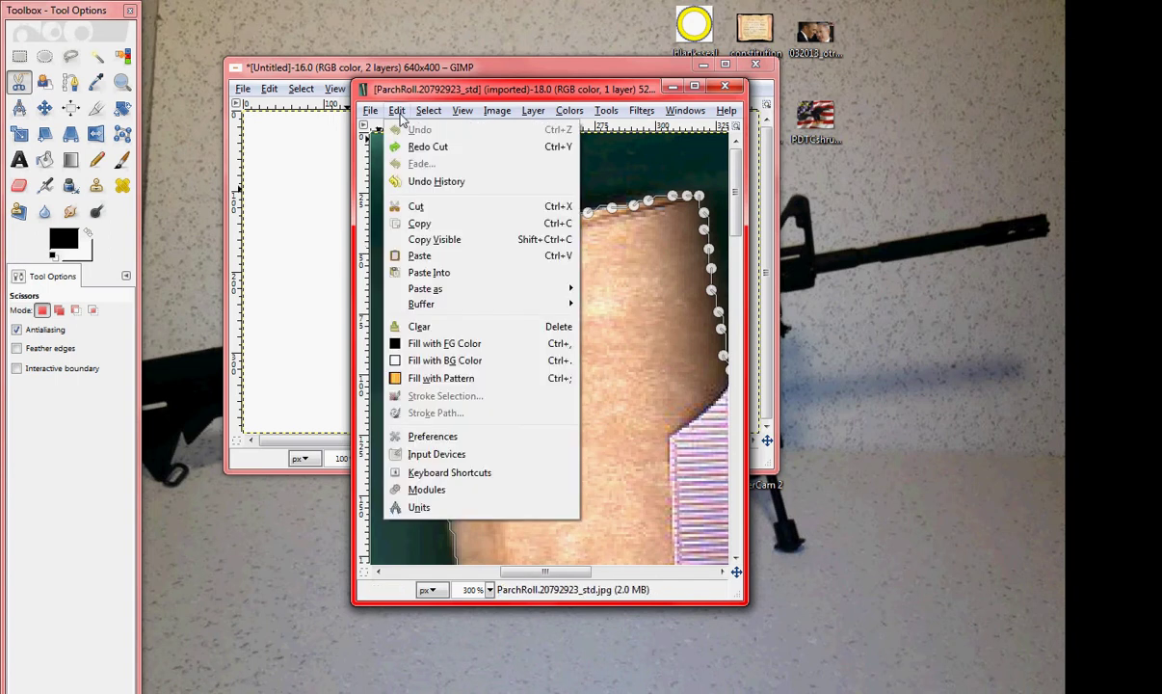
click(398, 112)
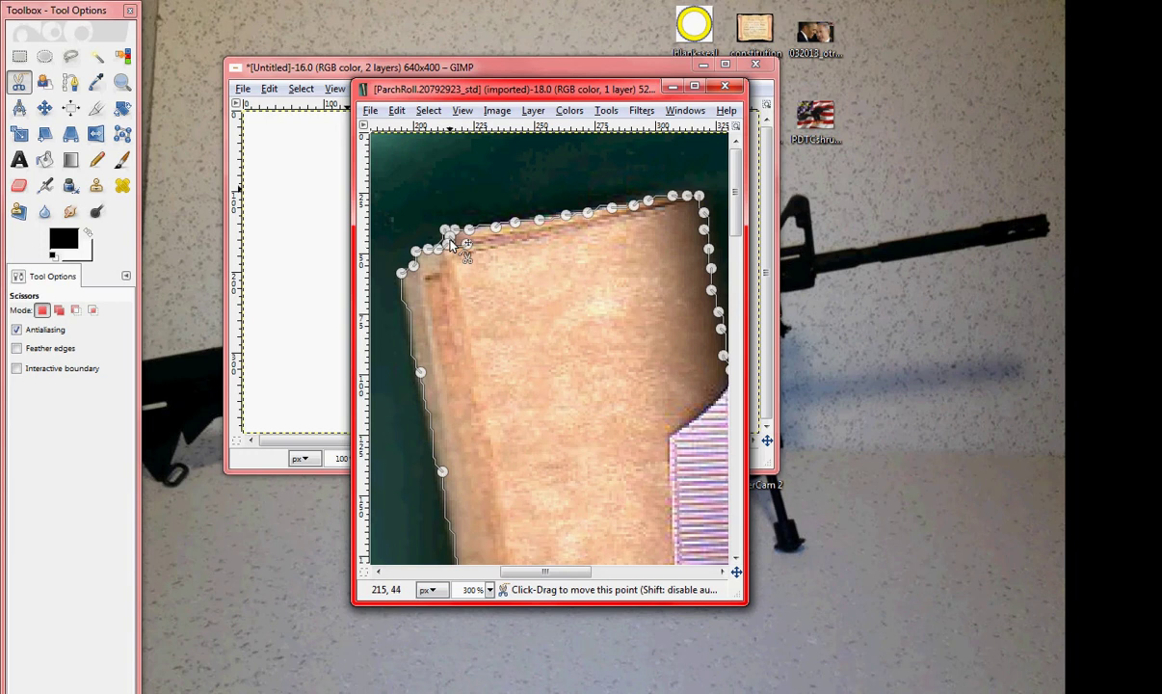
Step: Try to rework the scissors outline at the parchment roll's upper-left corner by dragging points into the roll and adding one above it
drag(468, 249, 464, 335)
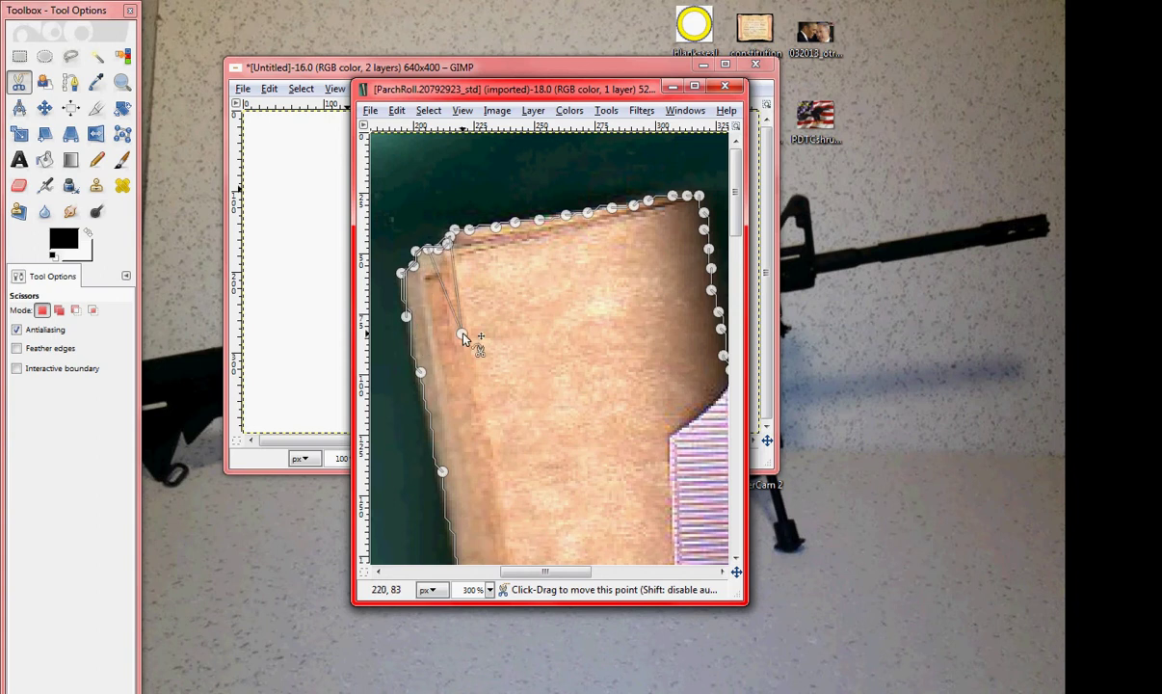
drag(451, 253, 538, 352)
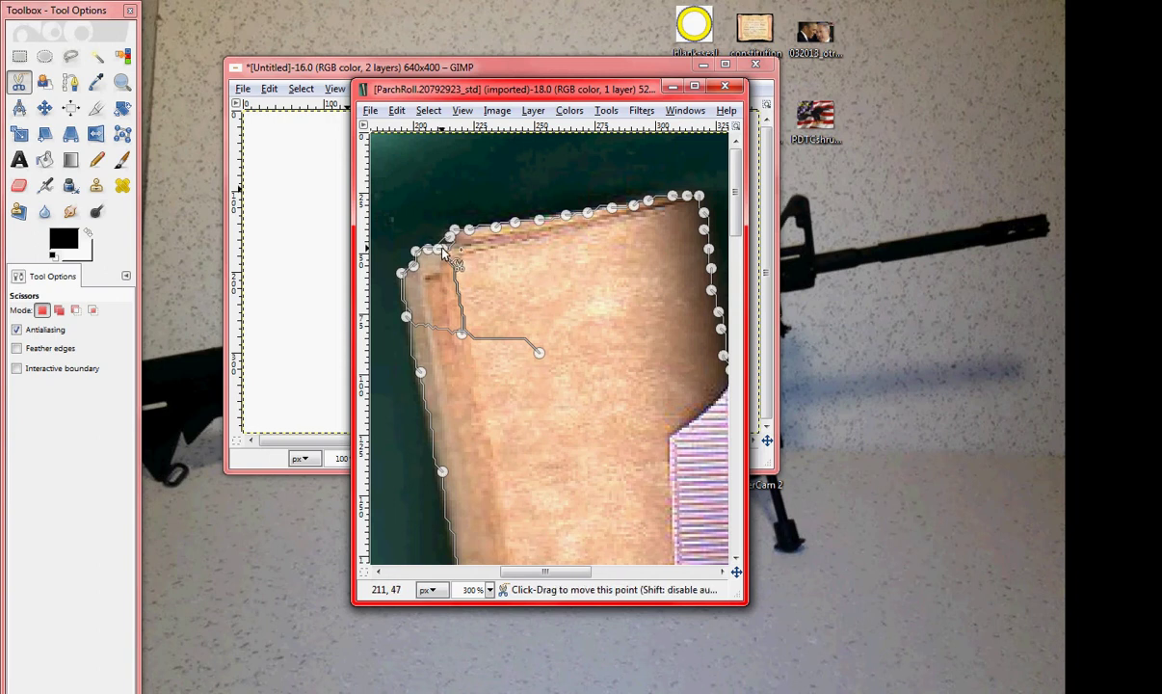
drag(462, 334, 463, 345)
drag(539, 352, 518, 340)
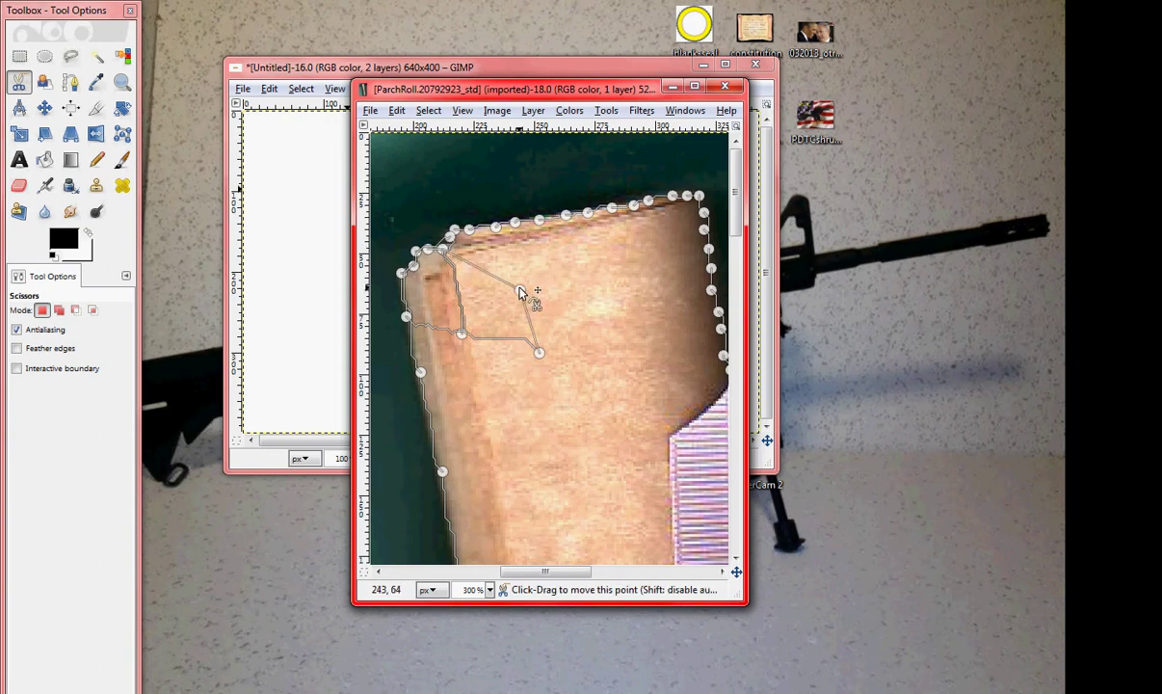
drag(518, 292, 520, 290)
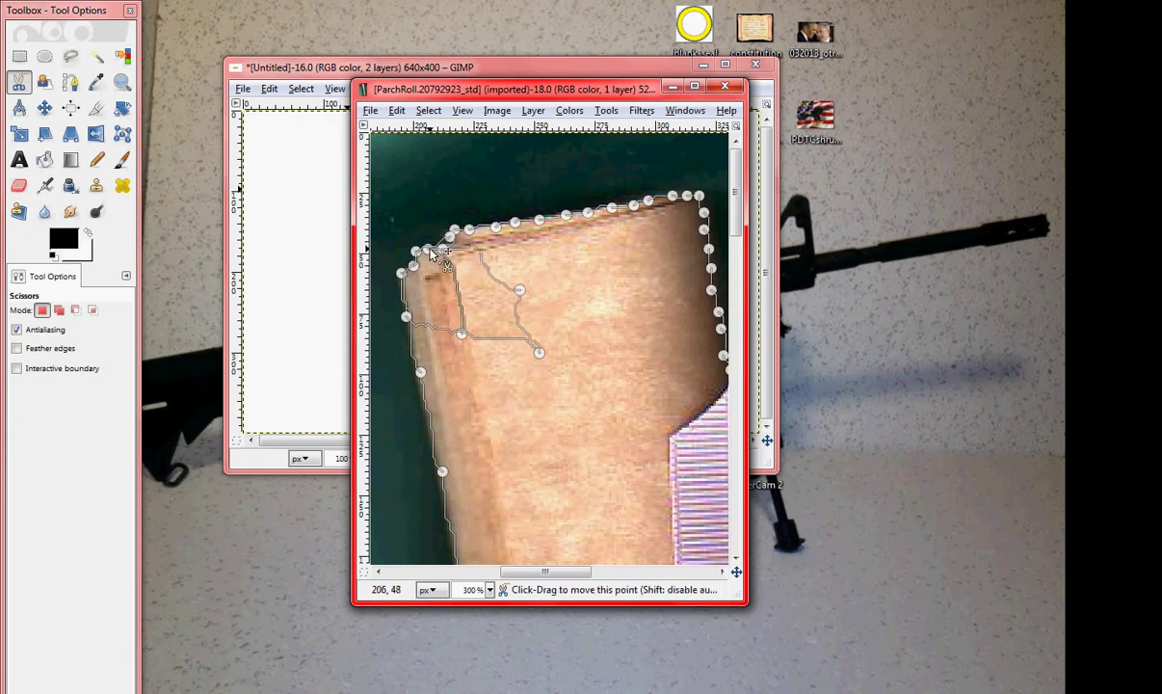
mouse_move(431, 253)
mouse_down()
mouse_move(442, 286)
mouse_move(433, 249)
mouse_up()
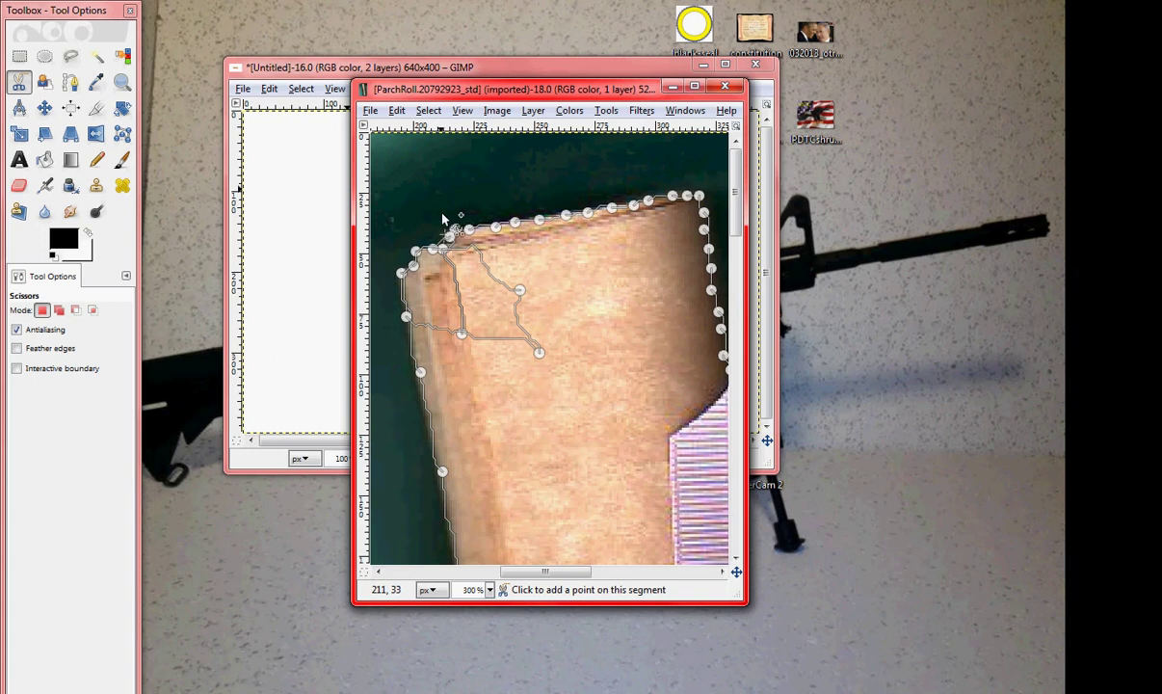
click(428, 175)
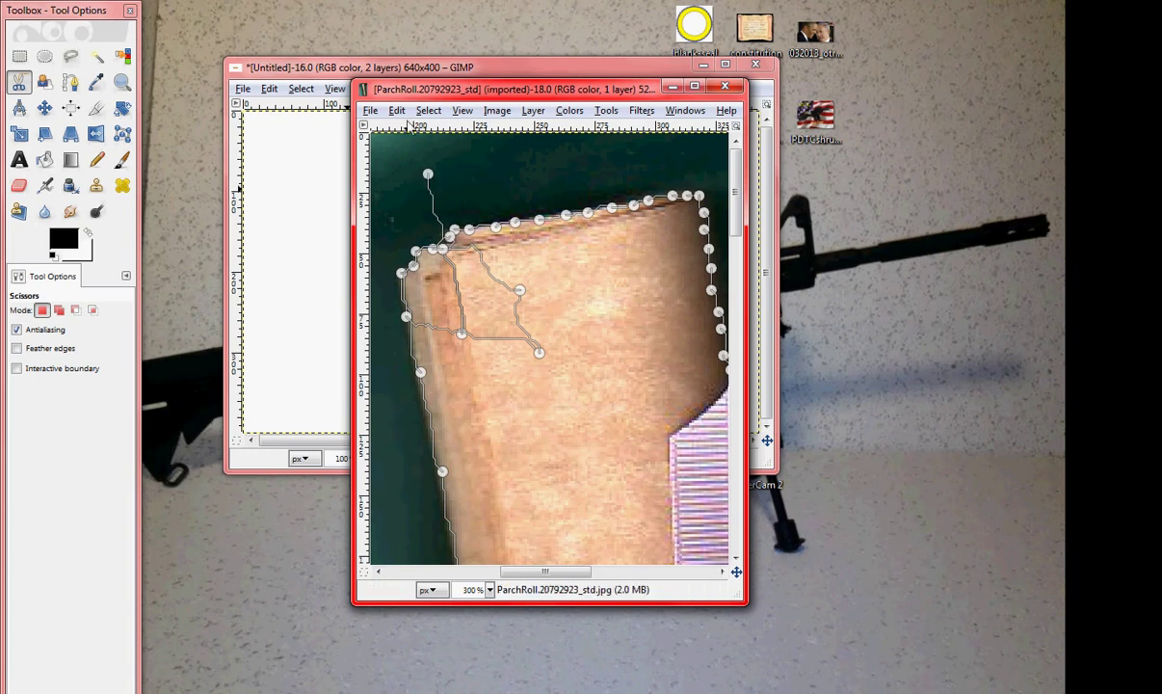
Step: Try filling the parchment roll image with the background color, and close the image without saving
click(395, 110)
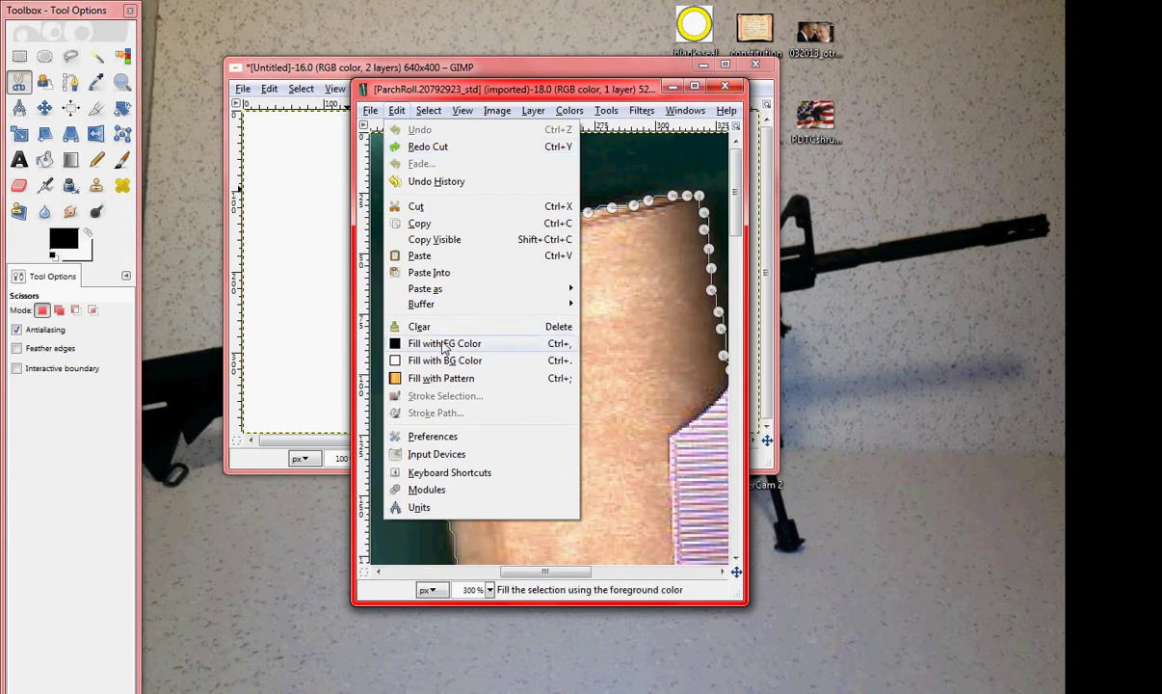
click(443, 361)
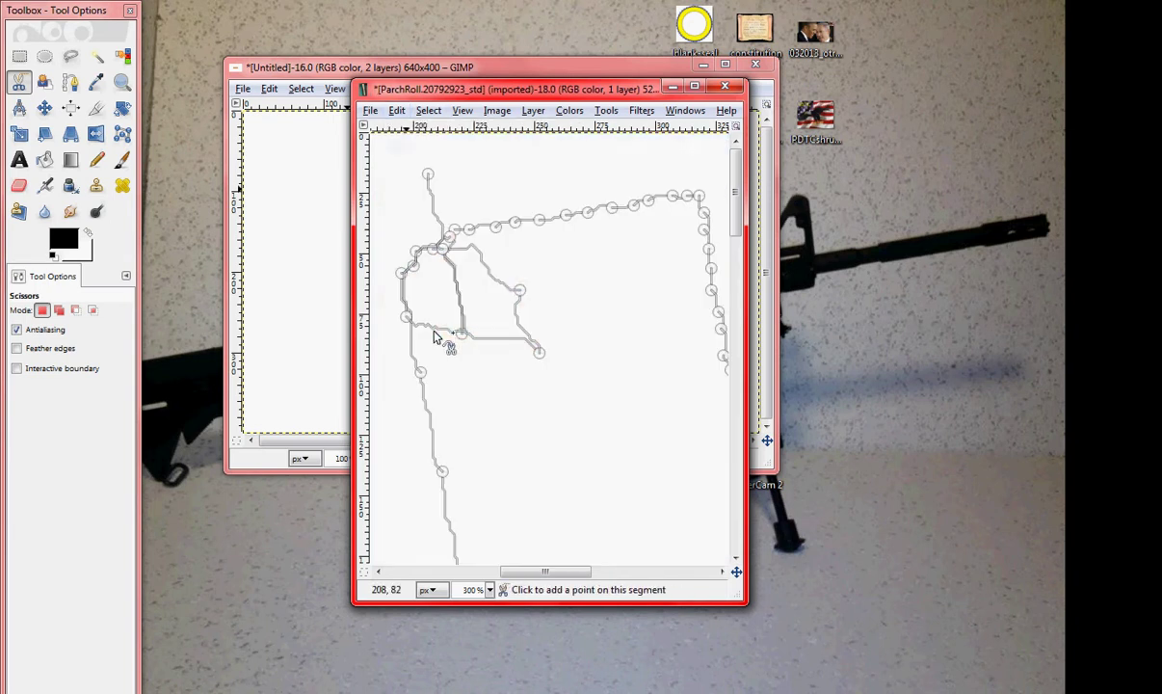
click(726, 89)
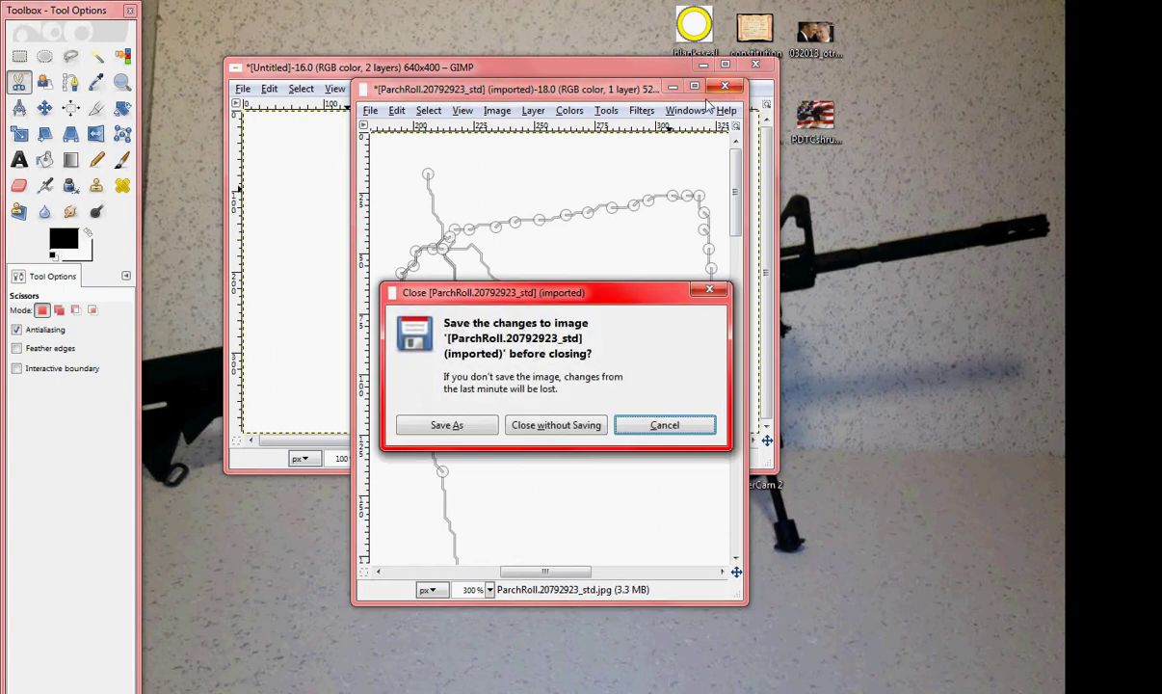
click(543, 427)
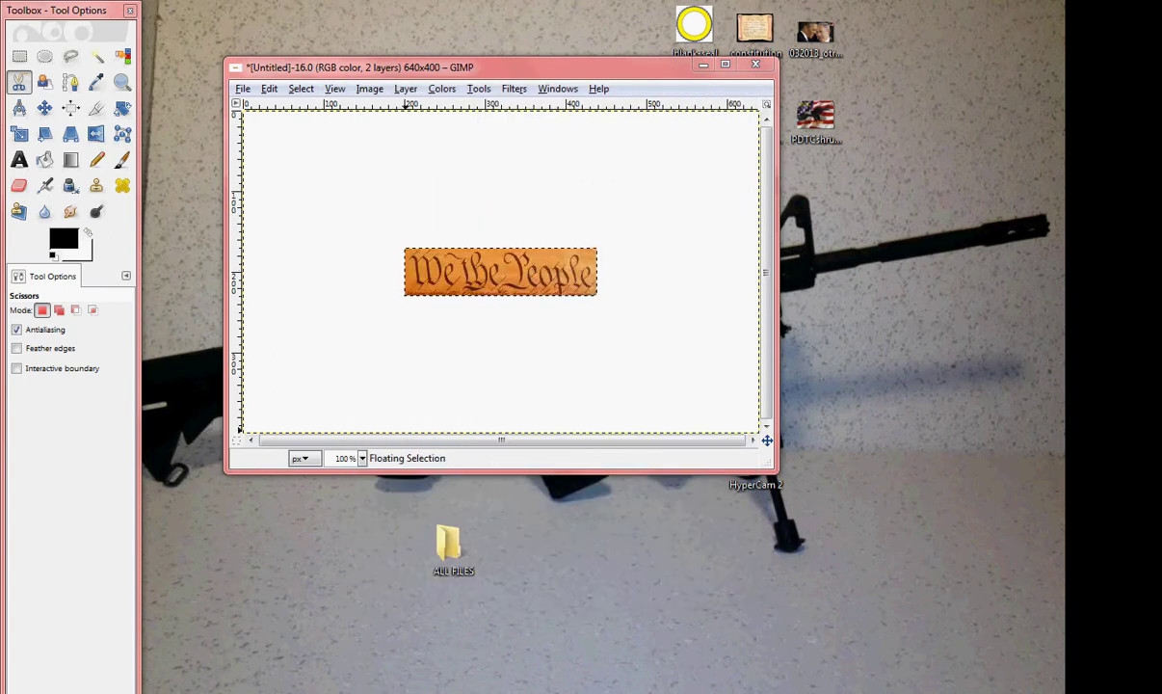
click(299, 559)
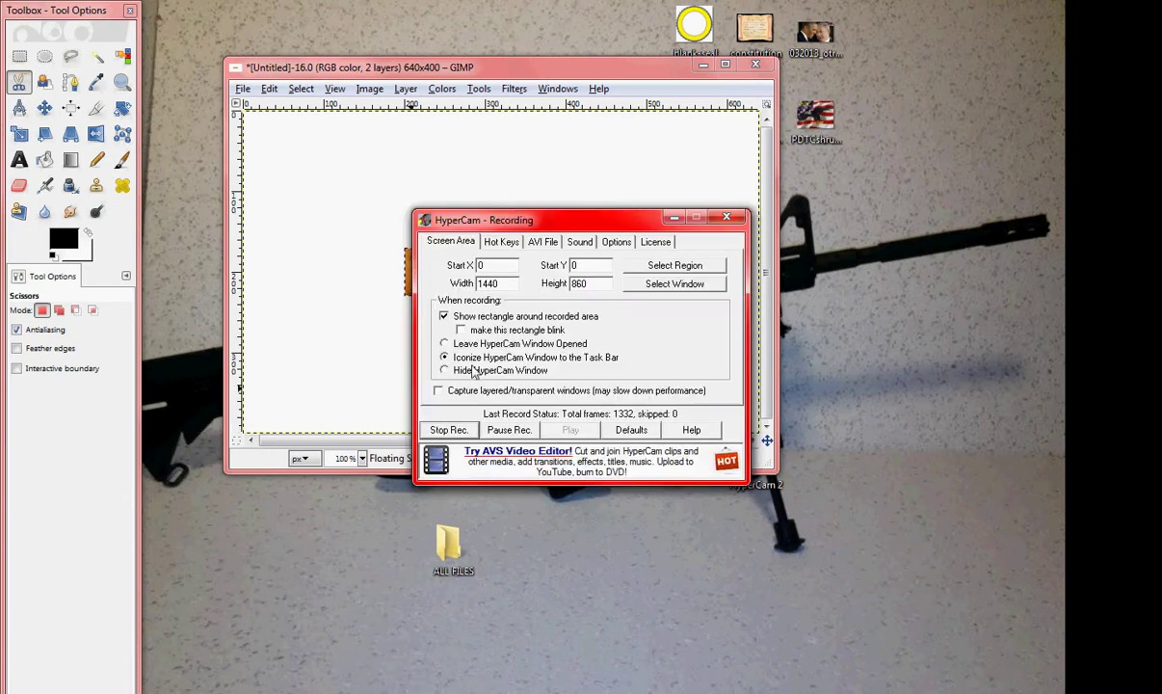
click(512, 430)
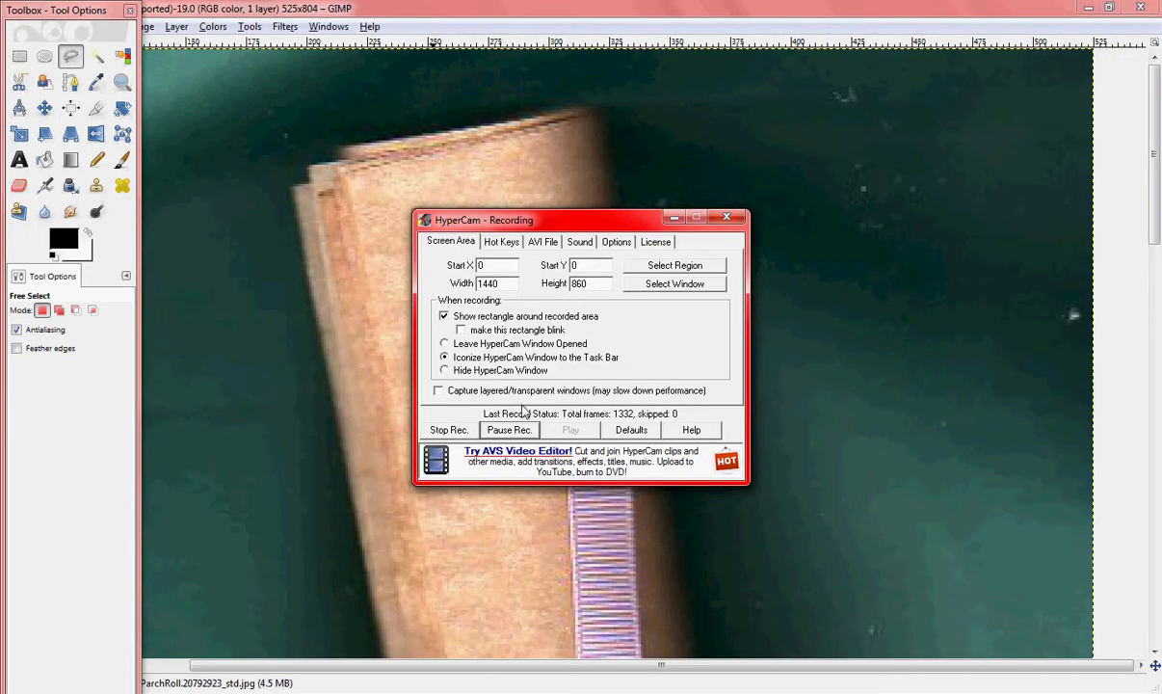
click(672, 221)
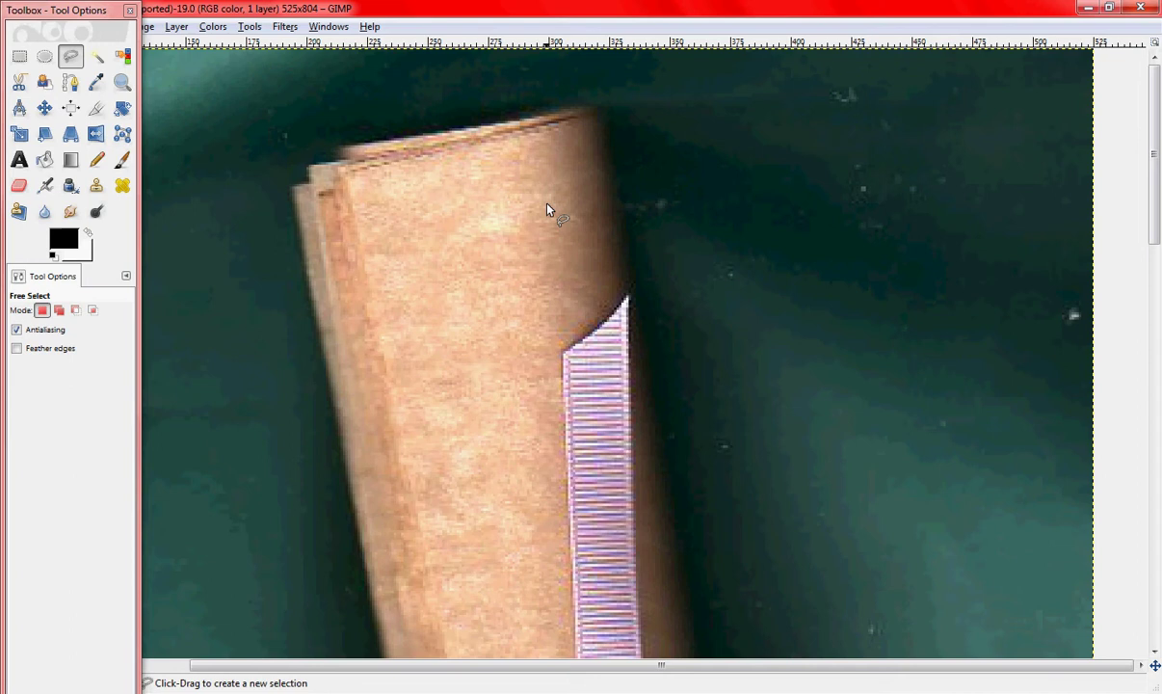
Step: Start a Free Select outline along the parchment roll's top edge, from its upper-left corner to its upper-right corner
click(73, 57)
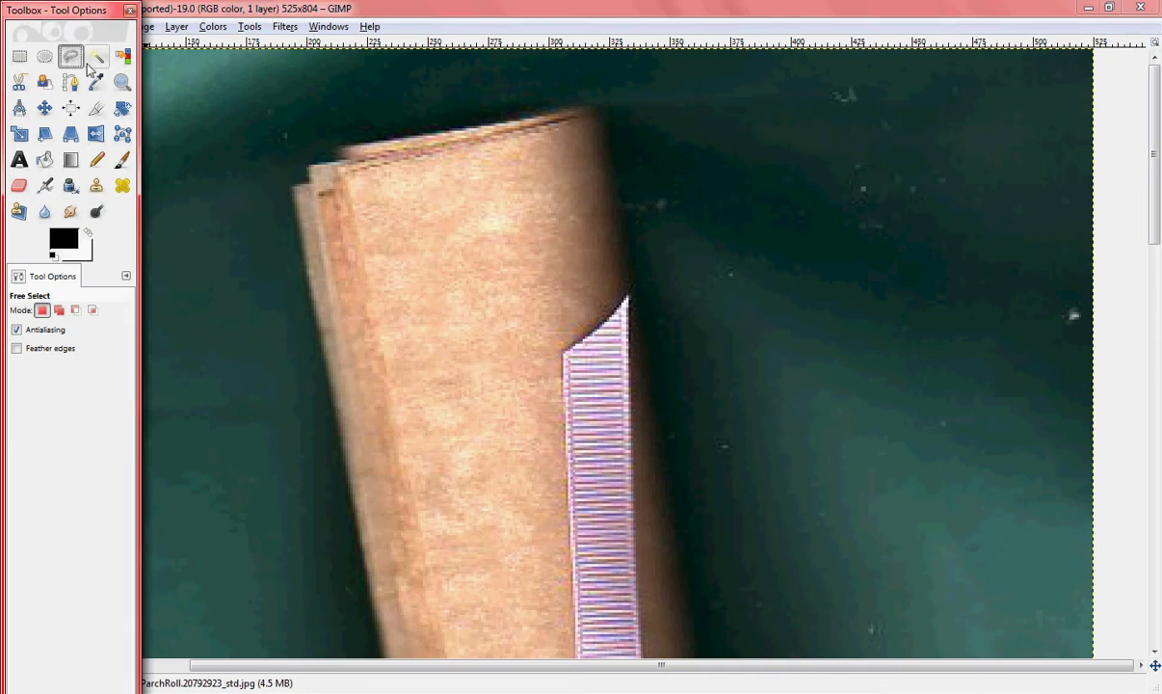
click(344, 154)
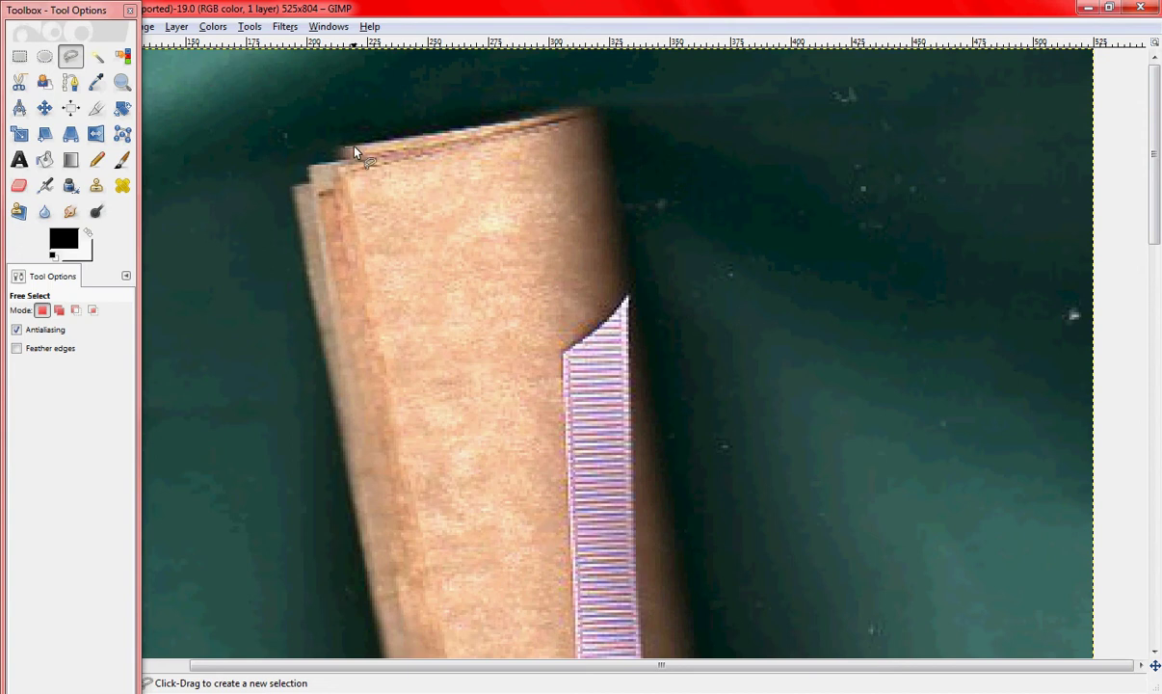
click(344, 147)
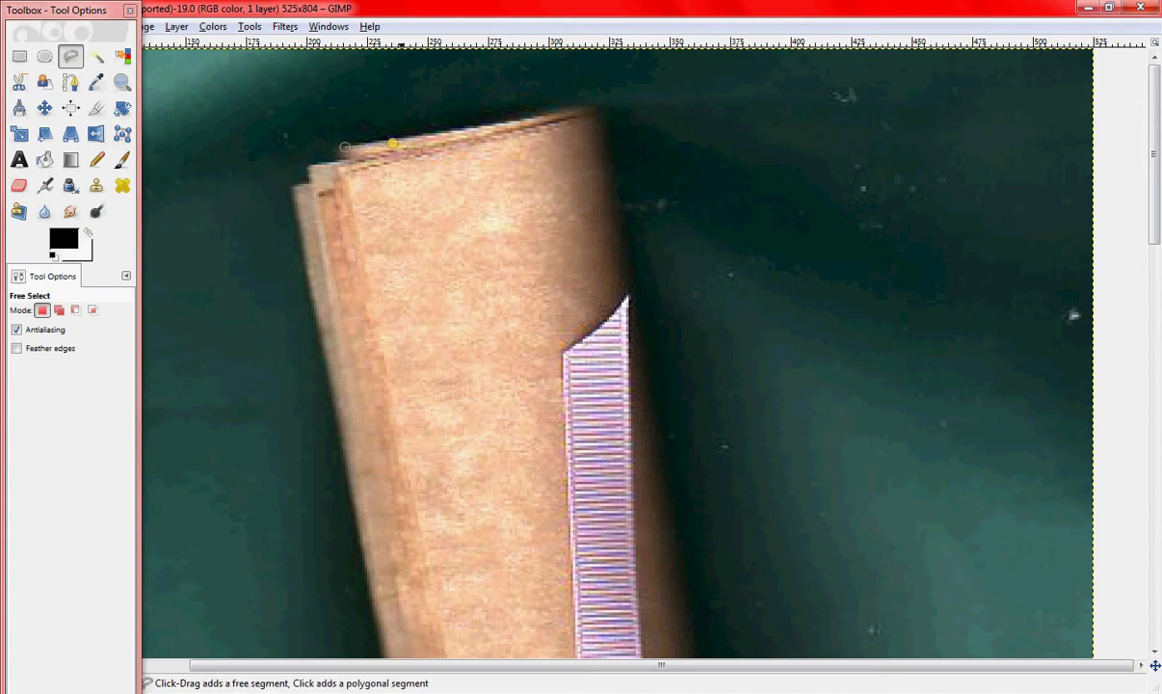
click(392, 143)
click(437, 136)
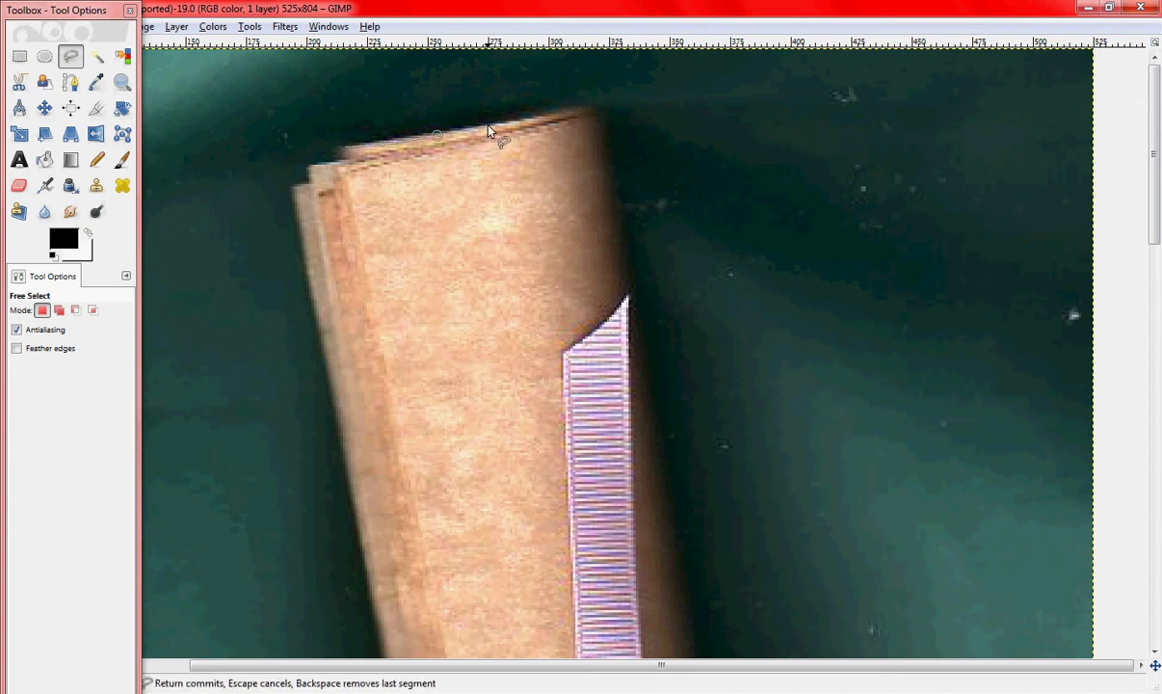
click(488, 126)
click(580, 114)
Step: Continue the Free Select outline from the upper-right corner down the roll's right edge, alongside the upper end of the purple ribbon
click(598, 147)
click(611, 230)
click(618, 271)
click(635, 350)
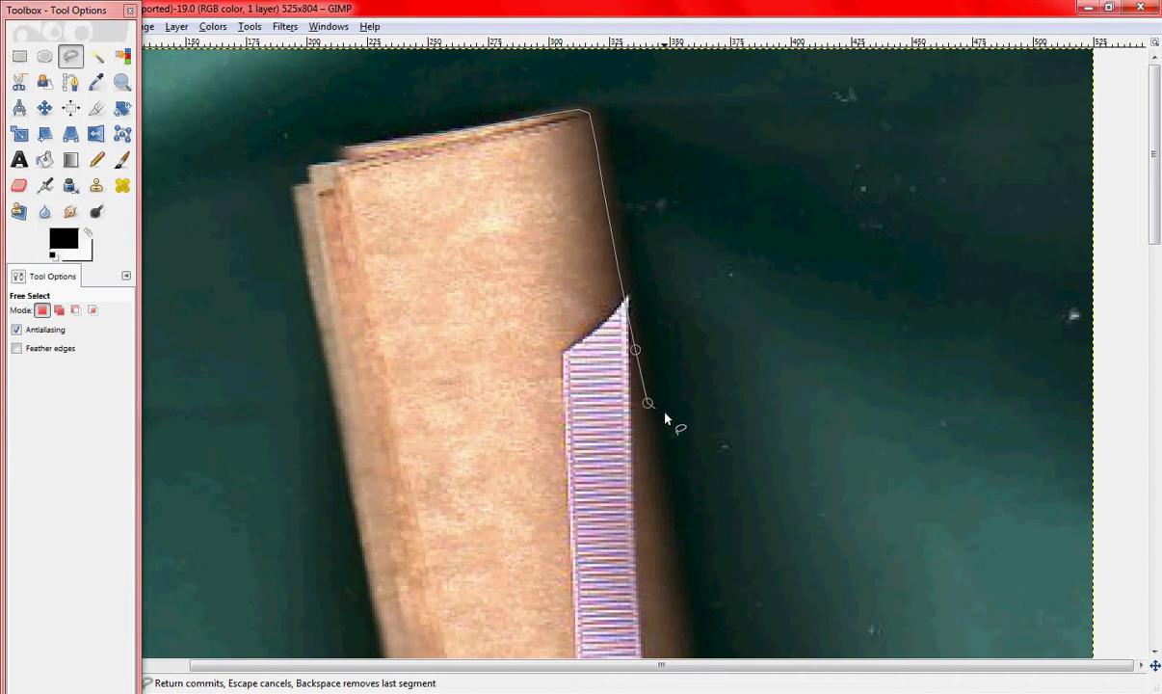
click(661, 477)
click(667, 547)
Step: Remove the stray freehand segments and extend the outline with straight segments down the roll's right edge, beside the yellow ribbon tip
scroll(713, 511, down, 5)
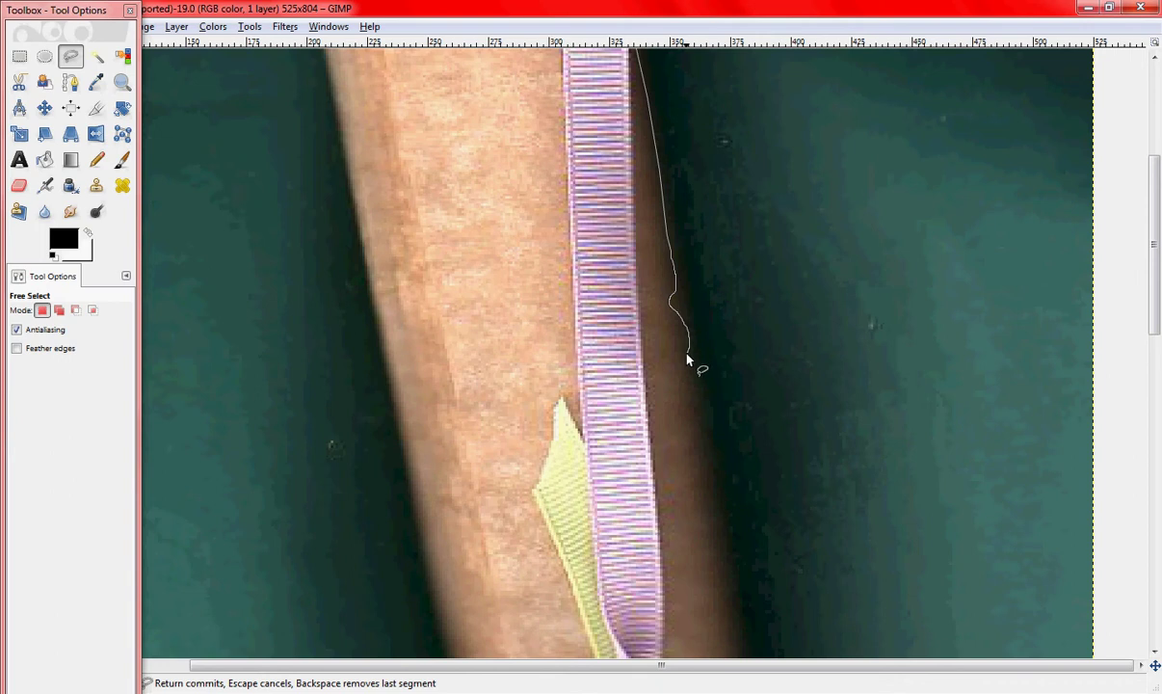
drag(700, 400, 690, 414)
mouse_move(690, 418)
mouse_down()
mouse_move(718, 374)
mouse_move(677, 296)
mouse_up()
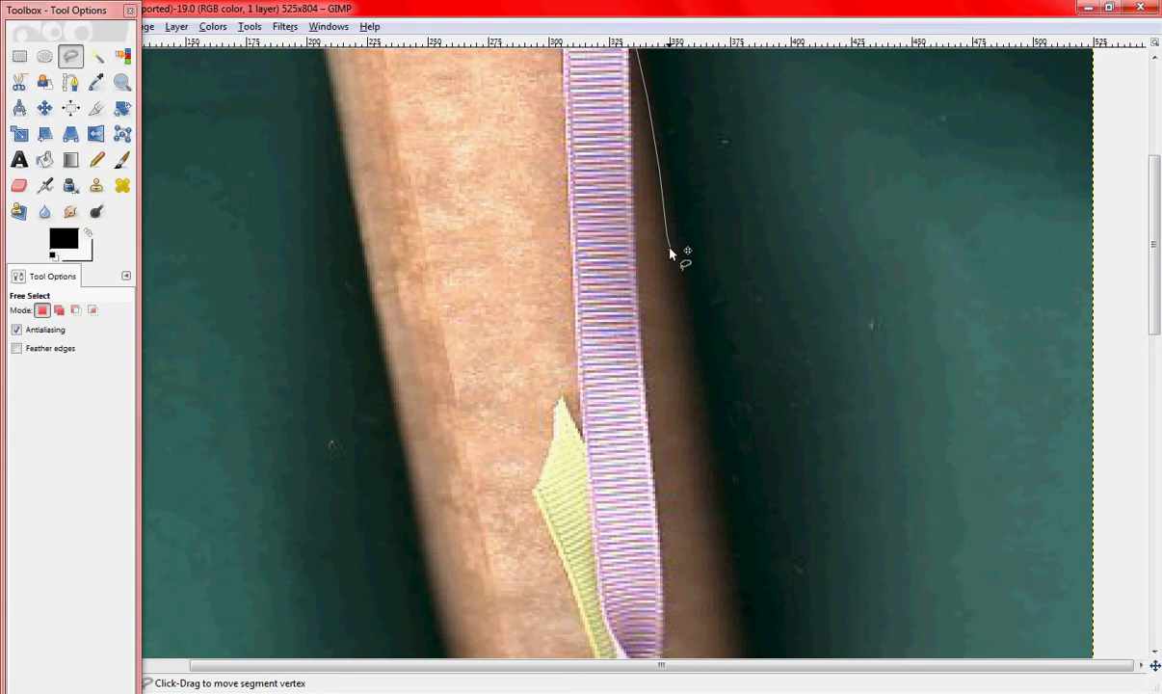
click(669, 249)
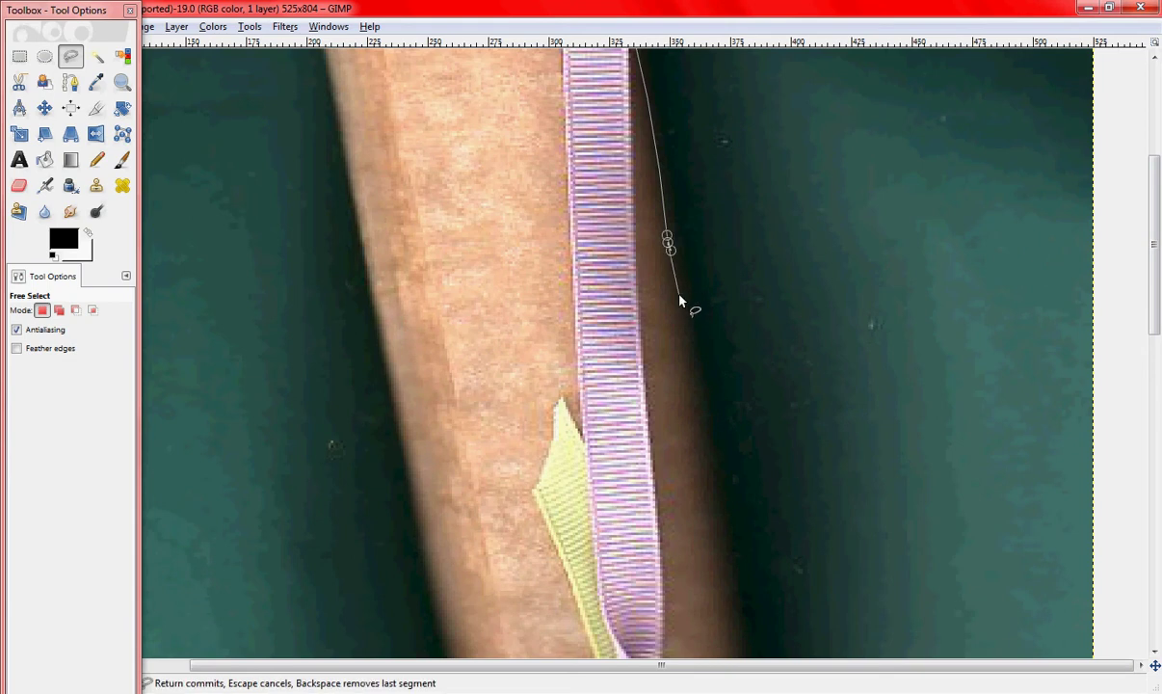
click(677, 303)
click(693, 382)
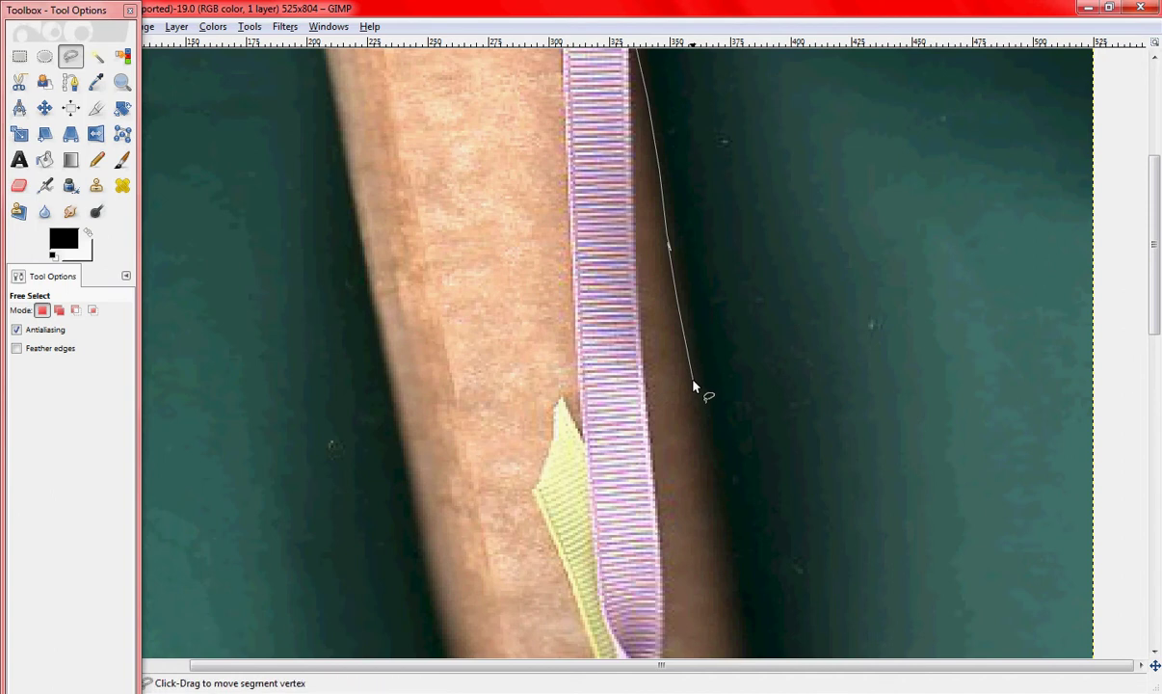
click(703, 435)
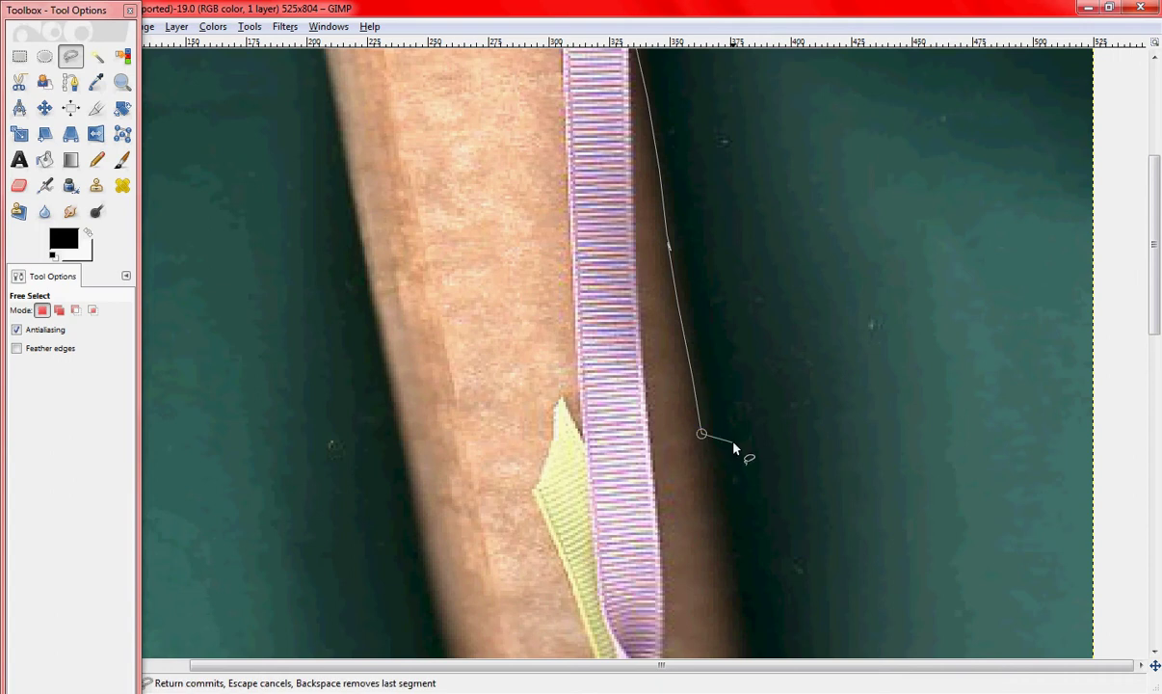
click(714, 497)
click(723, 547)
Step: Extend the Free Select outline along the roll's right edge to just below the ribbon knot
scroll(759, 530, down, 5)
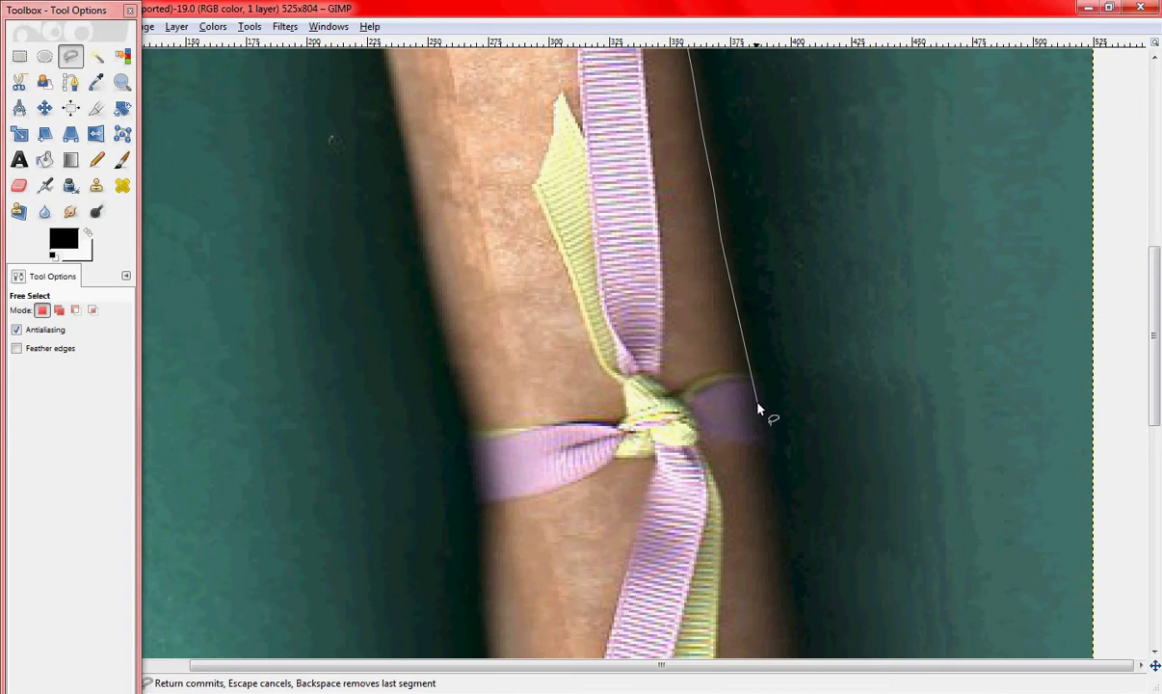
click(741, 357)
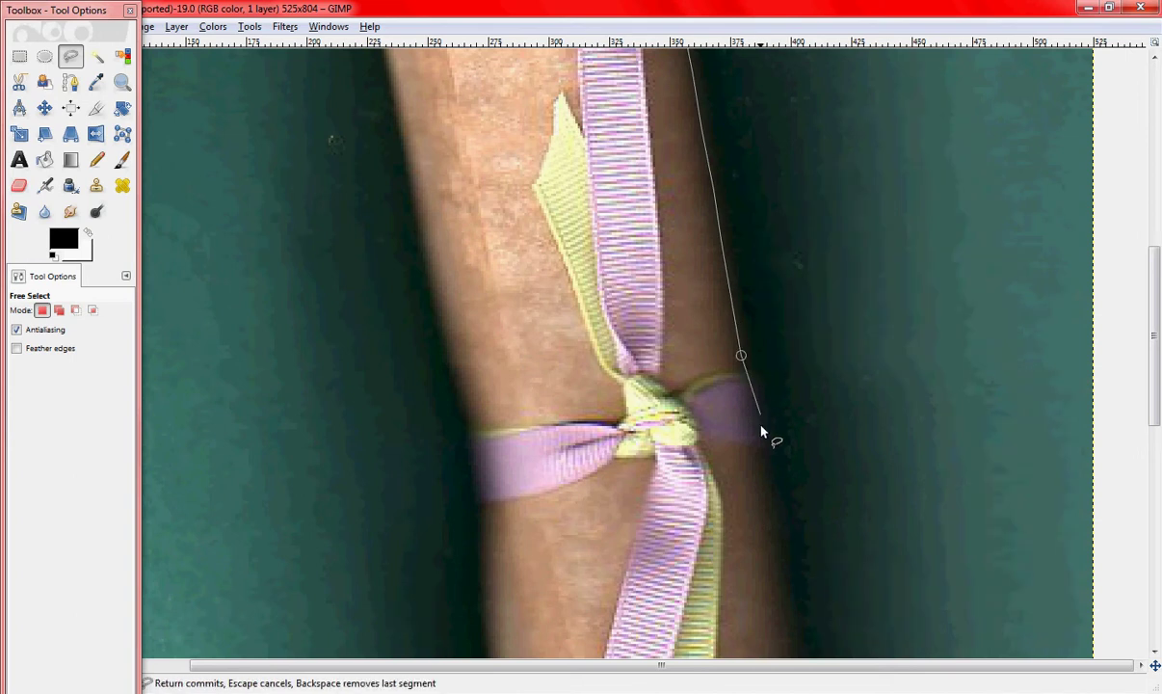
click(769, 506)
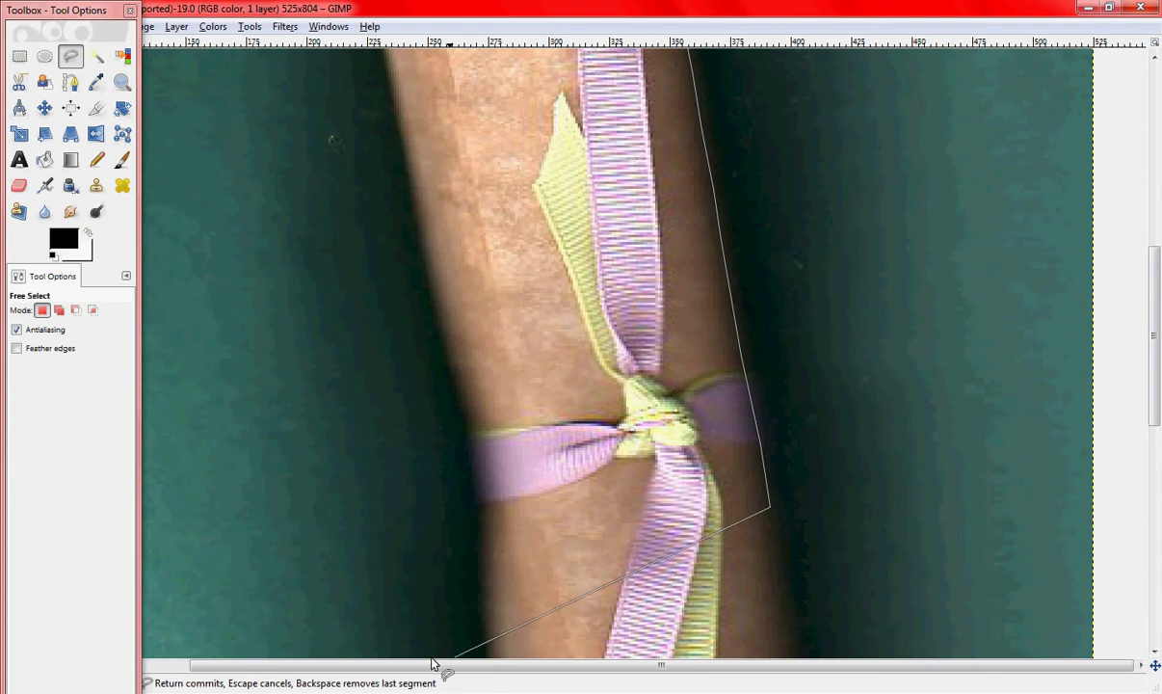
click(394, 653)
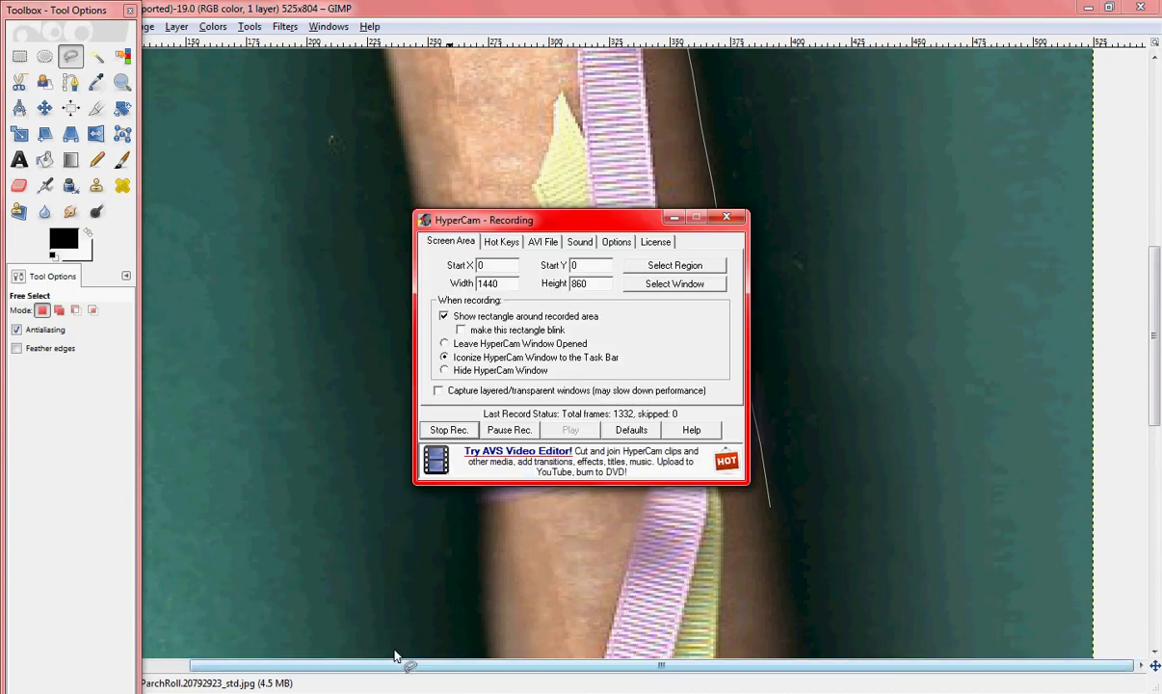
click(509, 430)
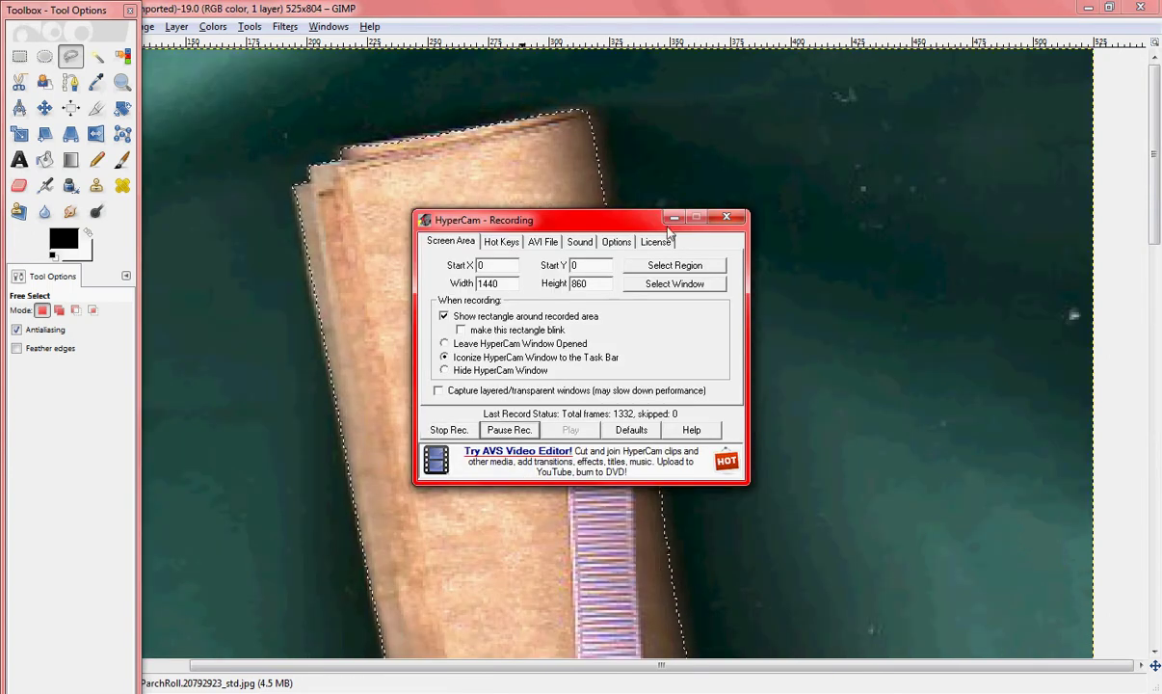
click(674, 218)
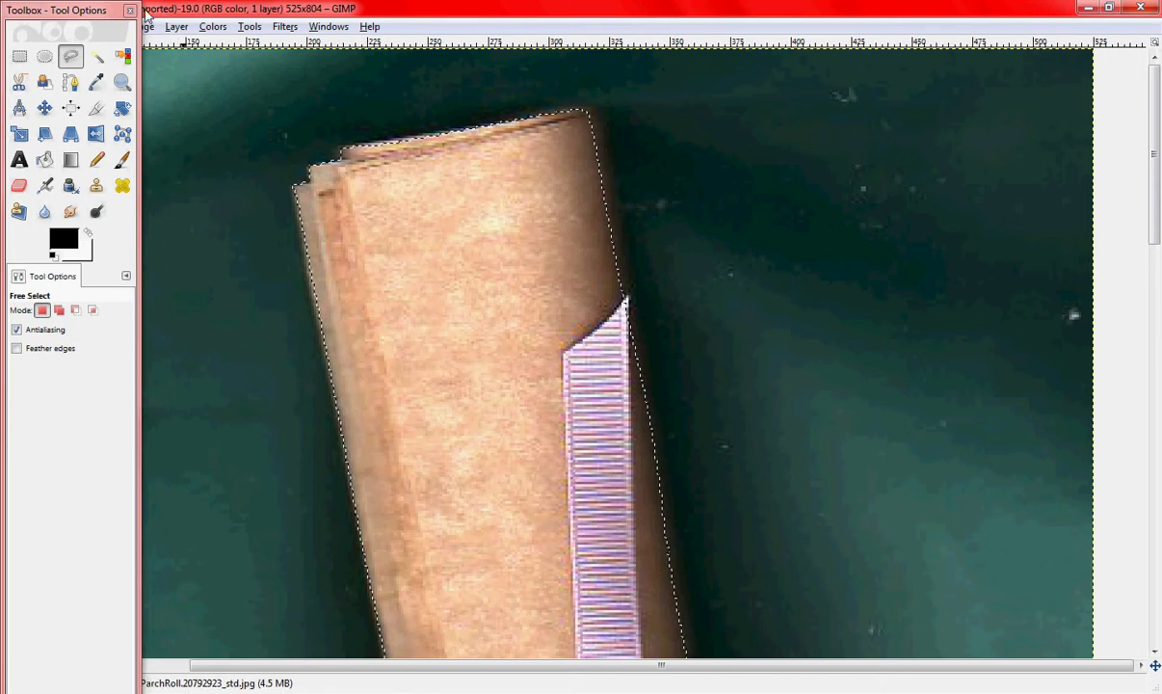
Step: Cut the selected parchment roll to the clipboard and check the cut-out area along its whole length
click(1109, 9)
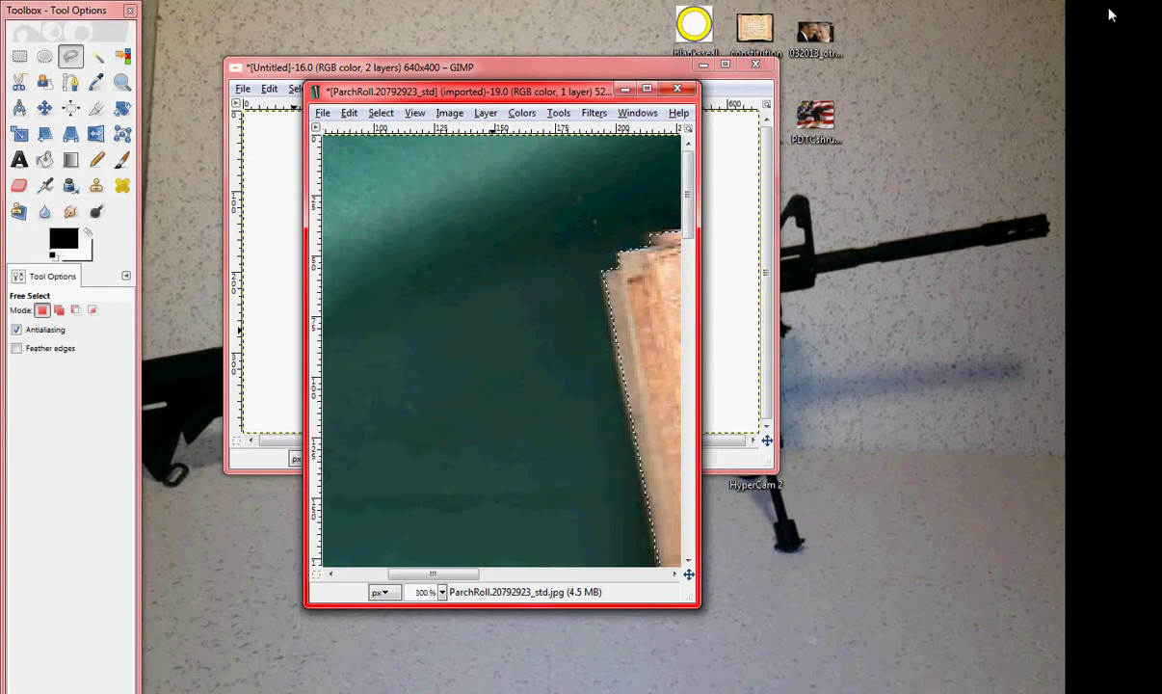
click(349, 113)
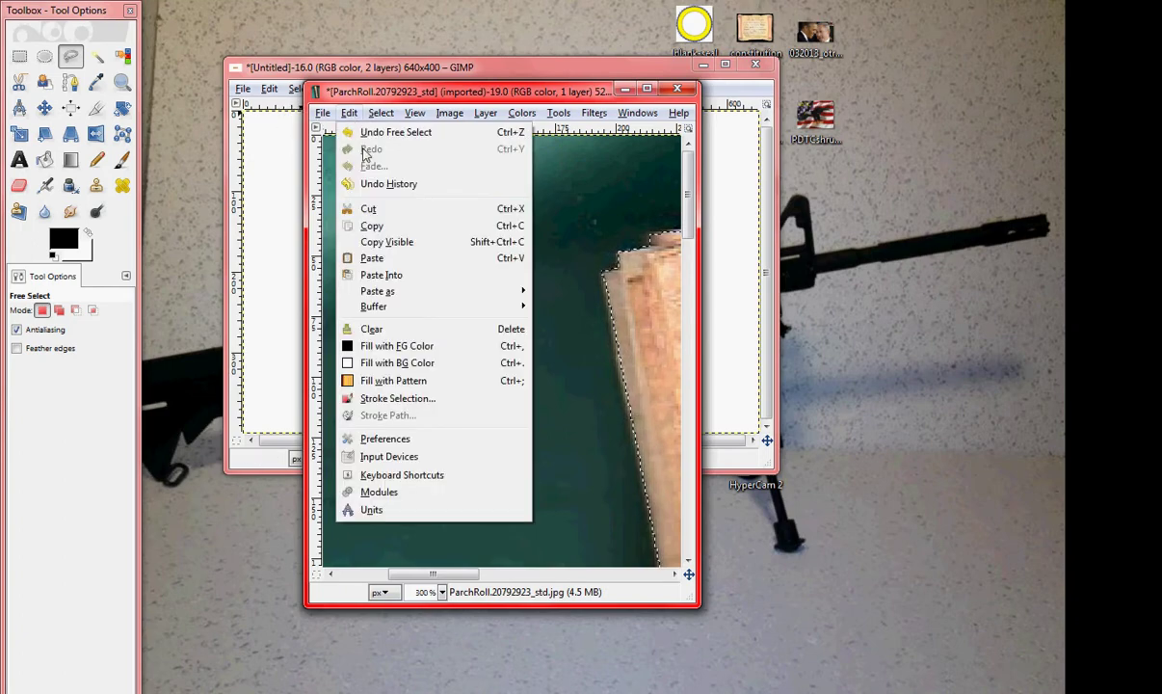
click(361, 208)
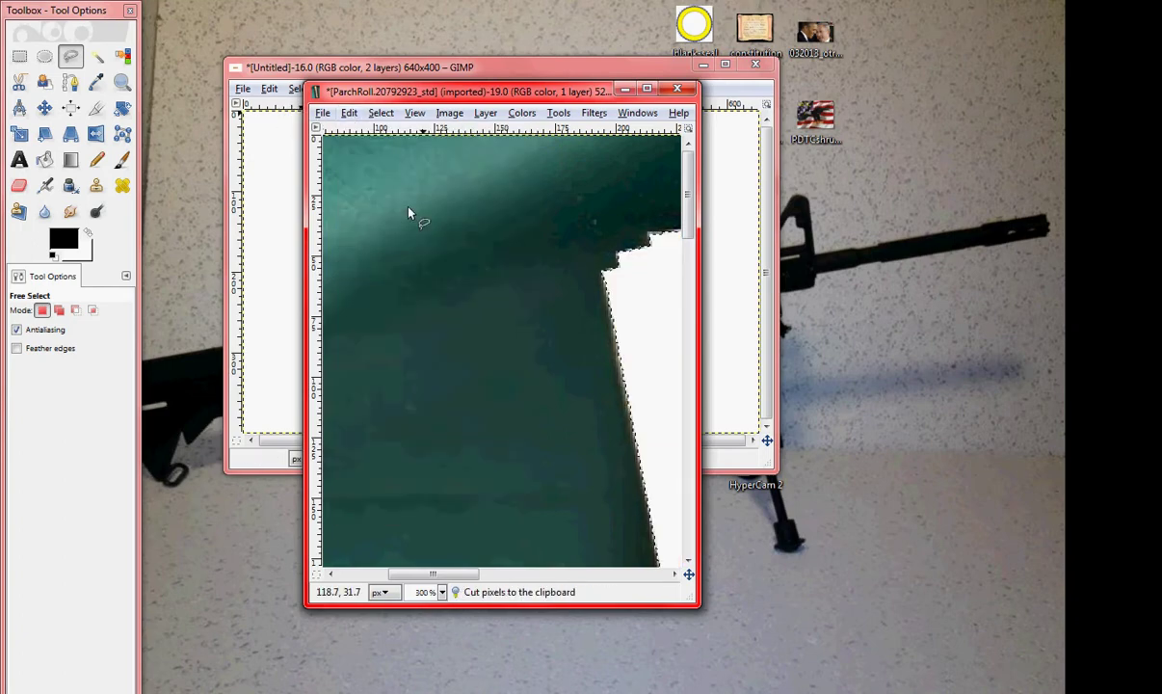
click(644, 89)
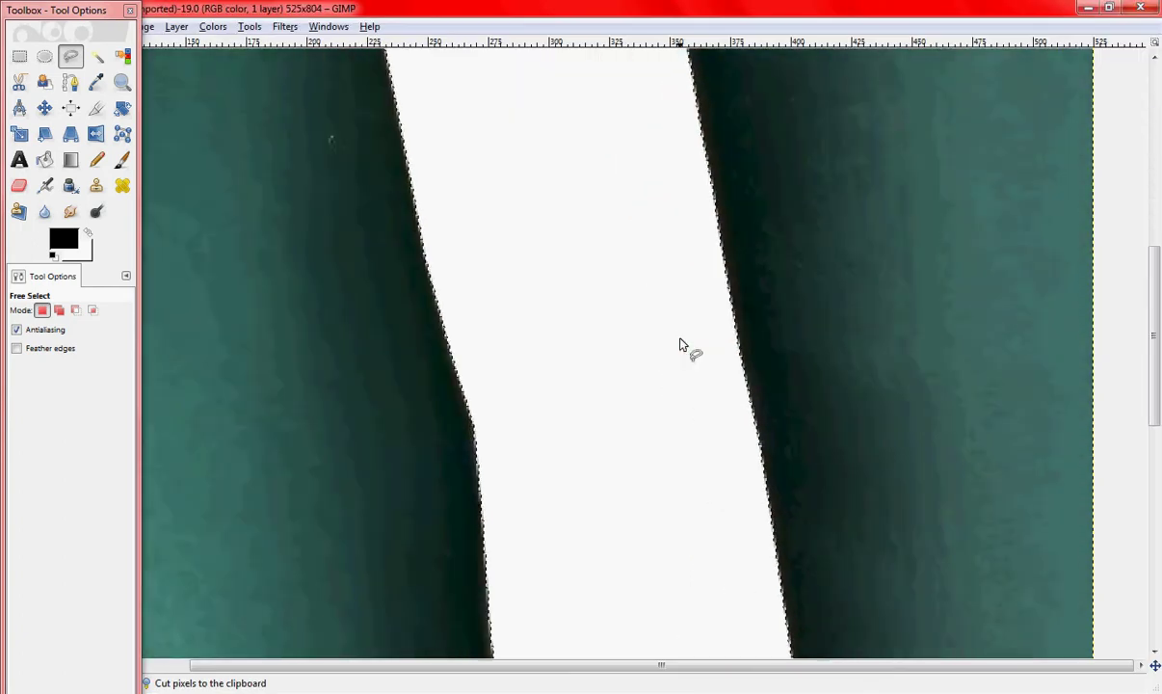
scroll(679, 346, down, 10)
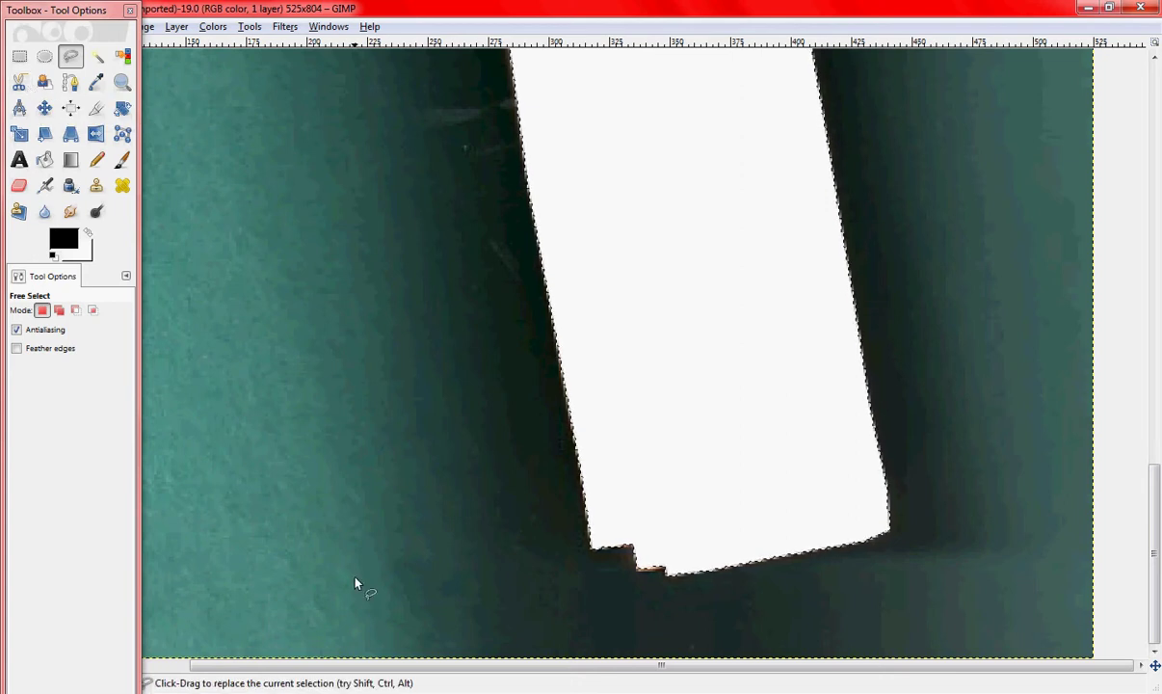
scroll(495, 599, up, 10)
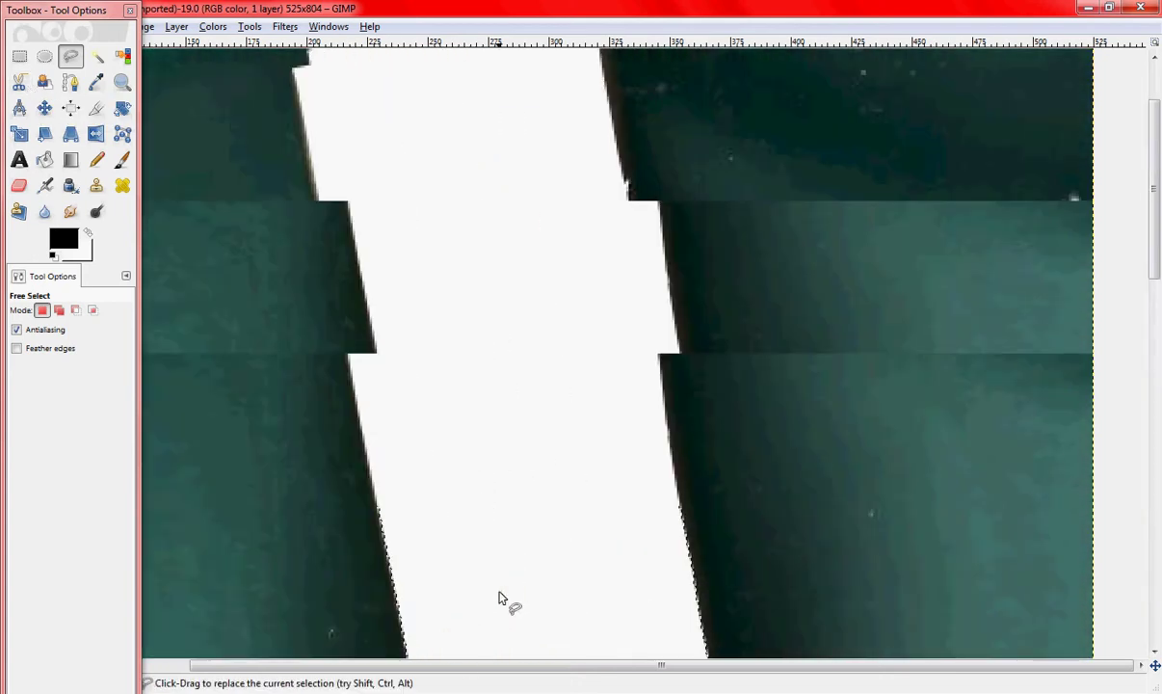
Step: Close the original parchment roll photo without saving its changes
scroll(500, 598, up, 2)
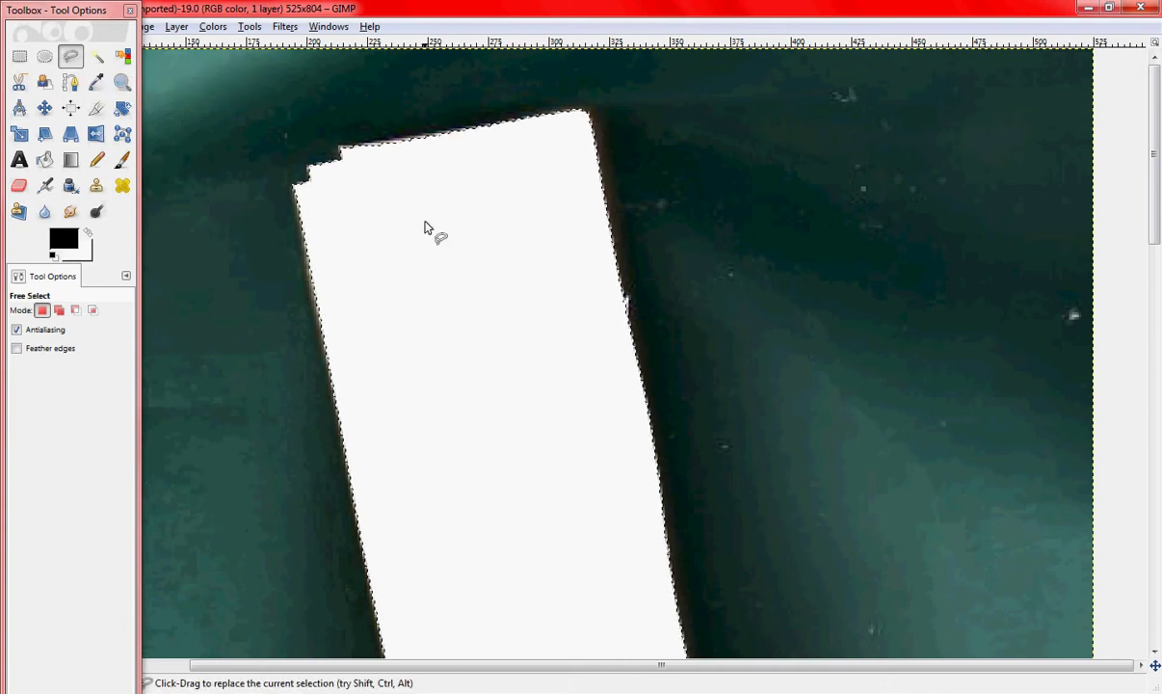
click(1139, 8)
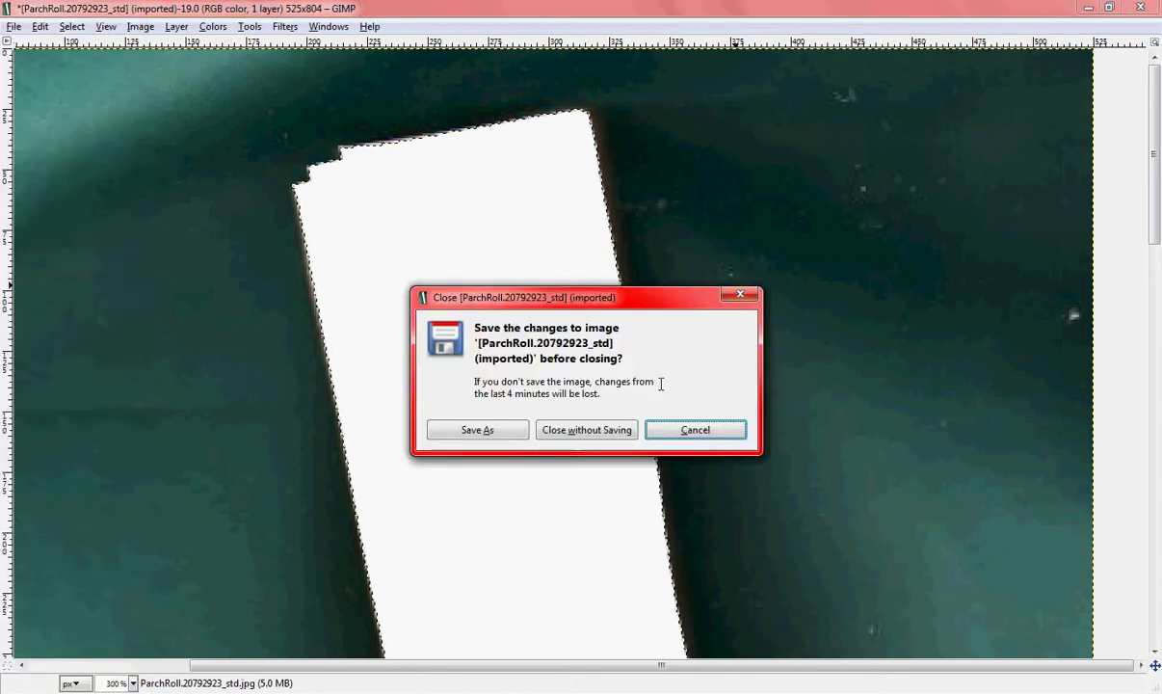
click(590, 428)
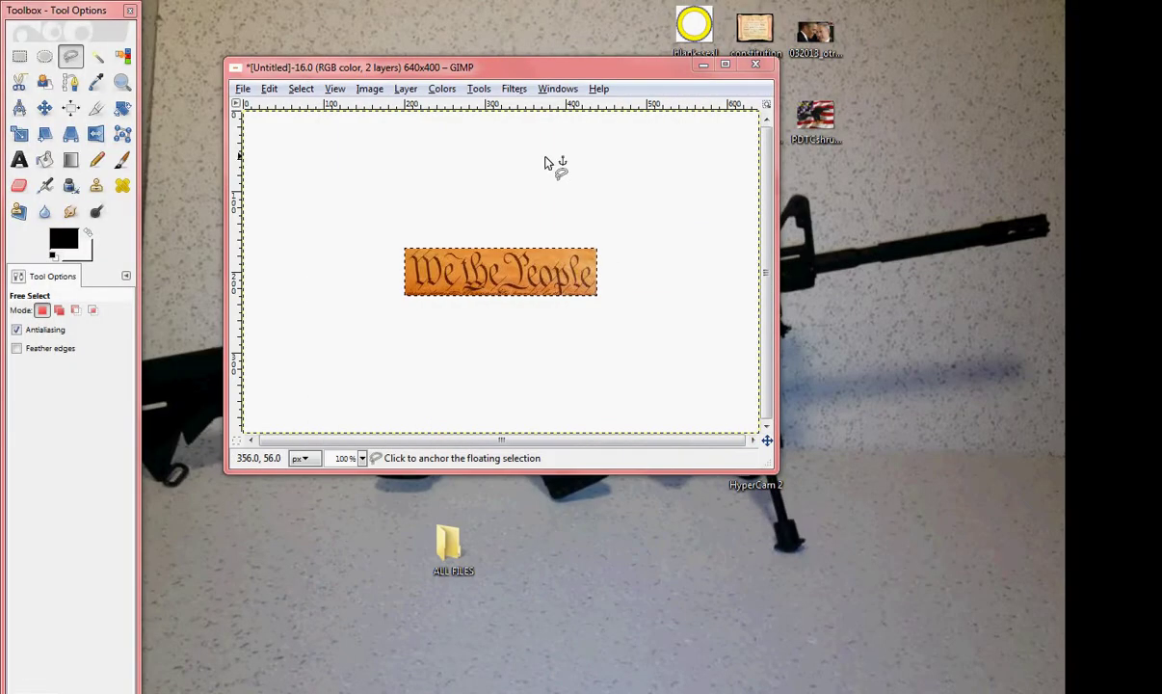
Step: Create a new 640 × 400 px image and paste the cut-out parchment roll into it
click(241, 90)
click(262, 108)
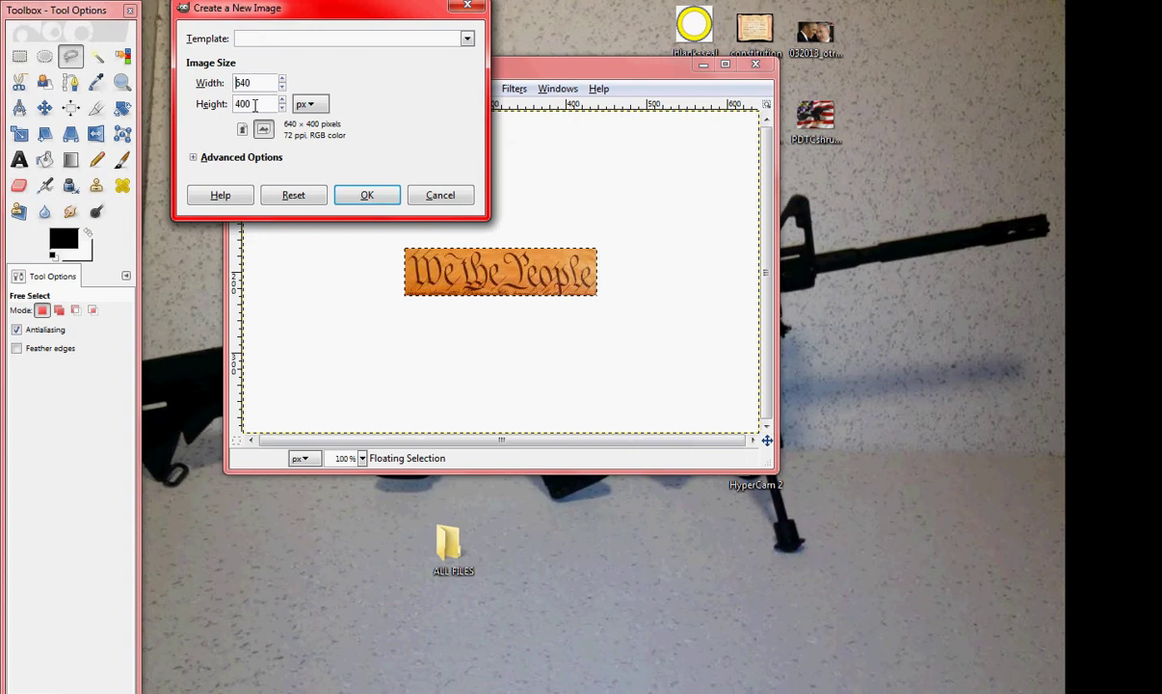
click(367, 198)
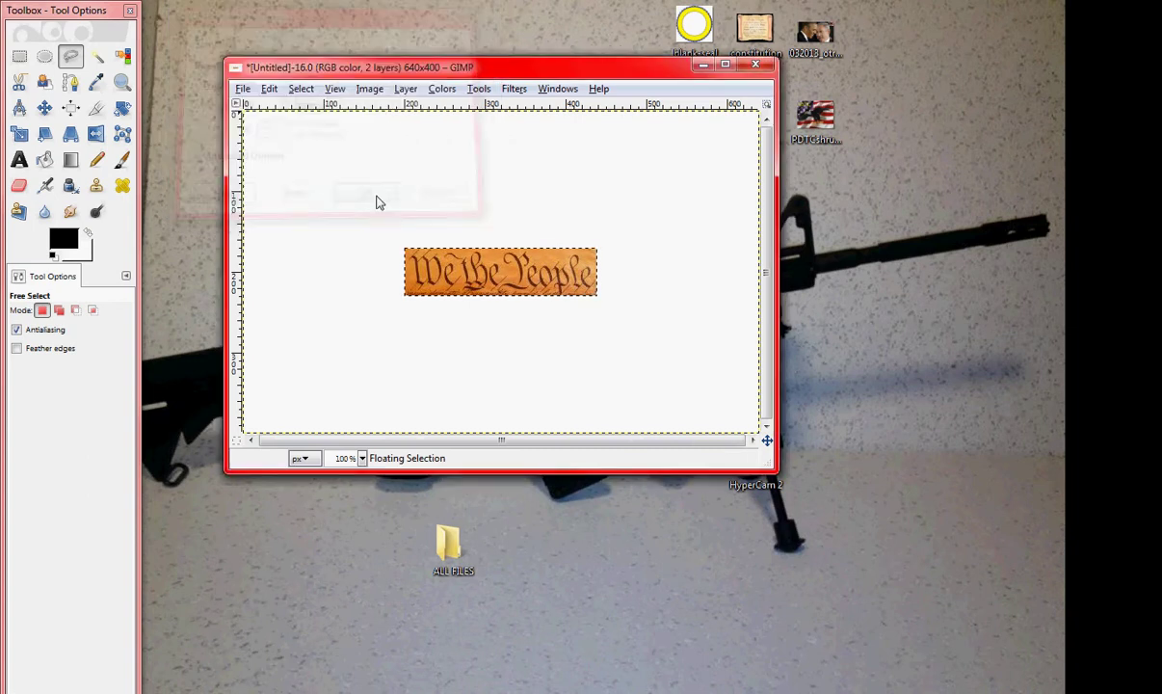
click(167, 154)
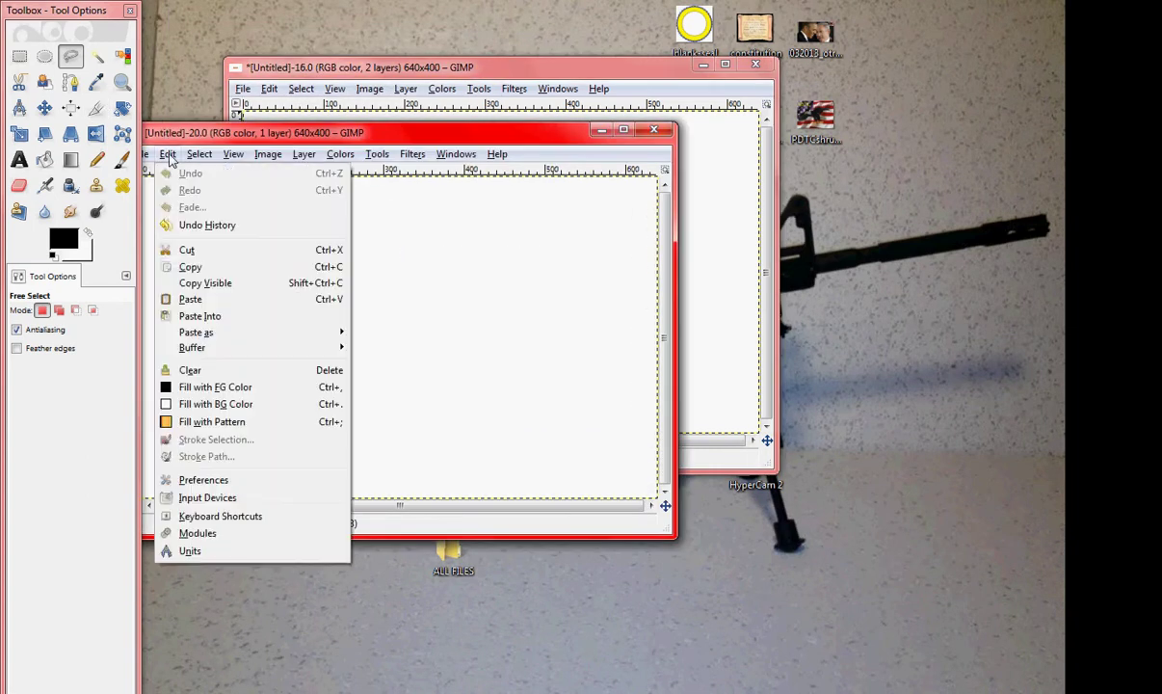
click(193, 298)
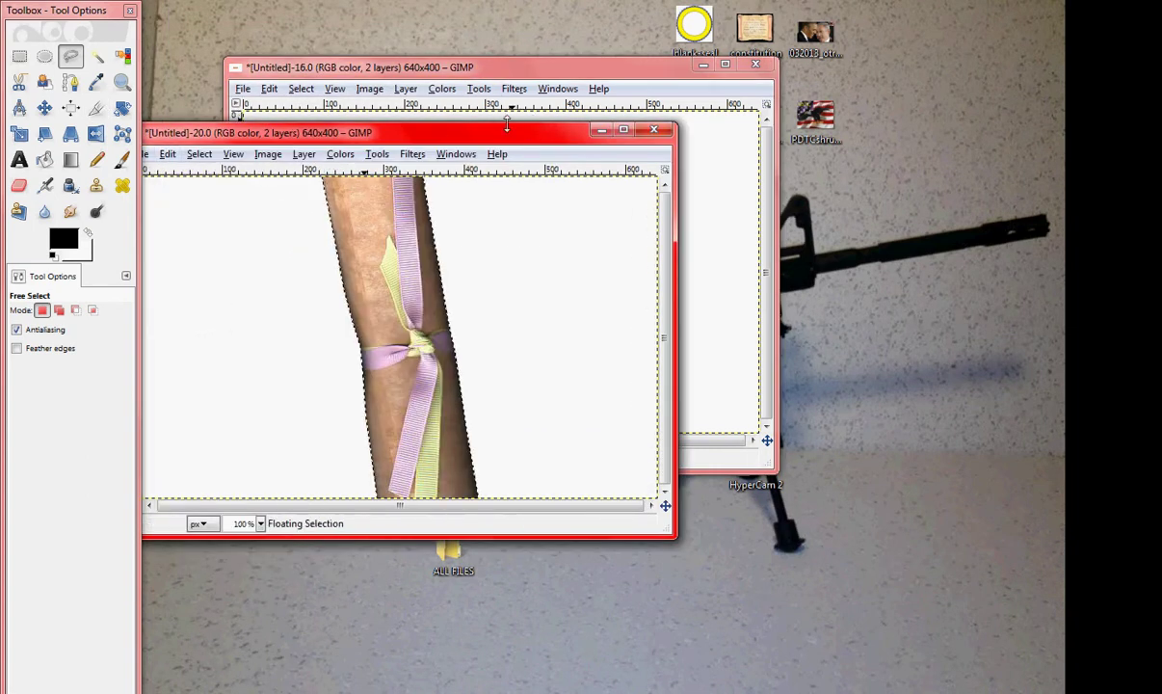
Step: Maximize the new image, nudge the pasted roll on the canvas and cut it back to the clipboard
drag(494, 142, 593, 131)
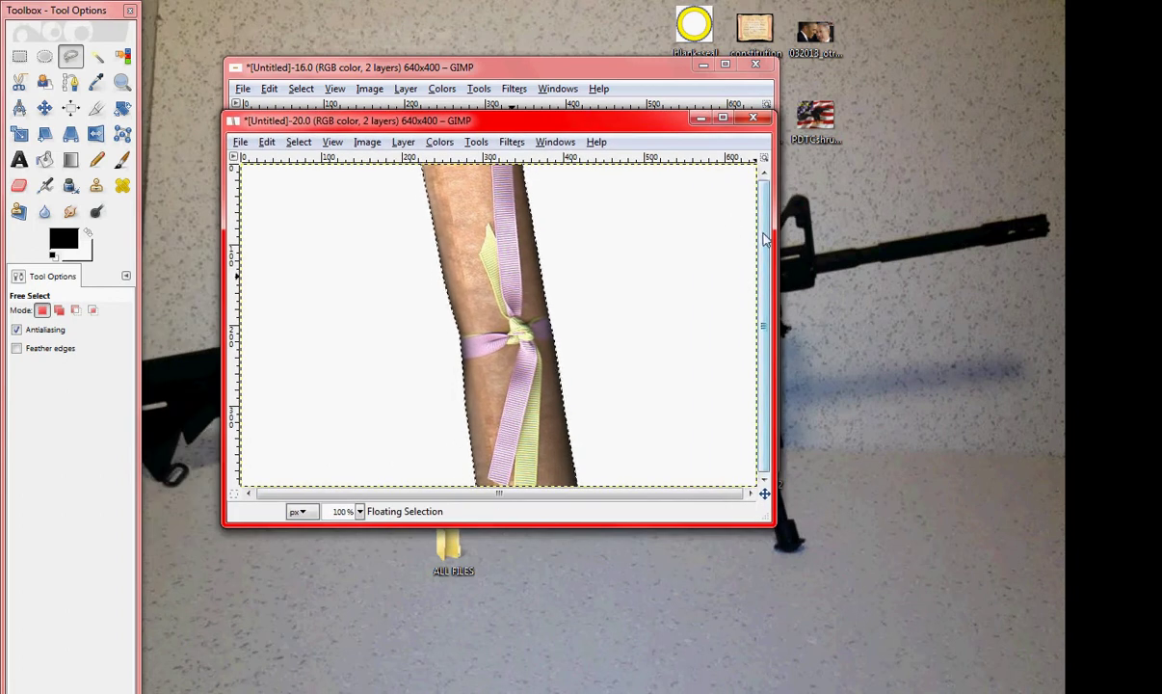
click(725, 118)
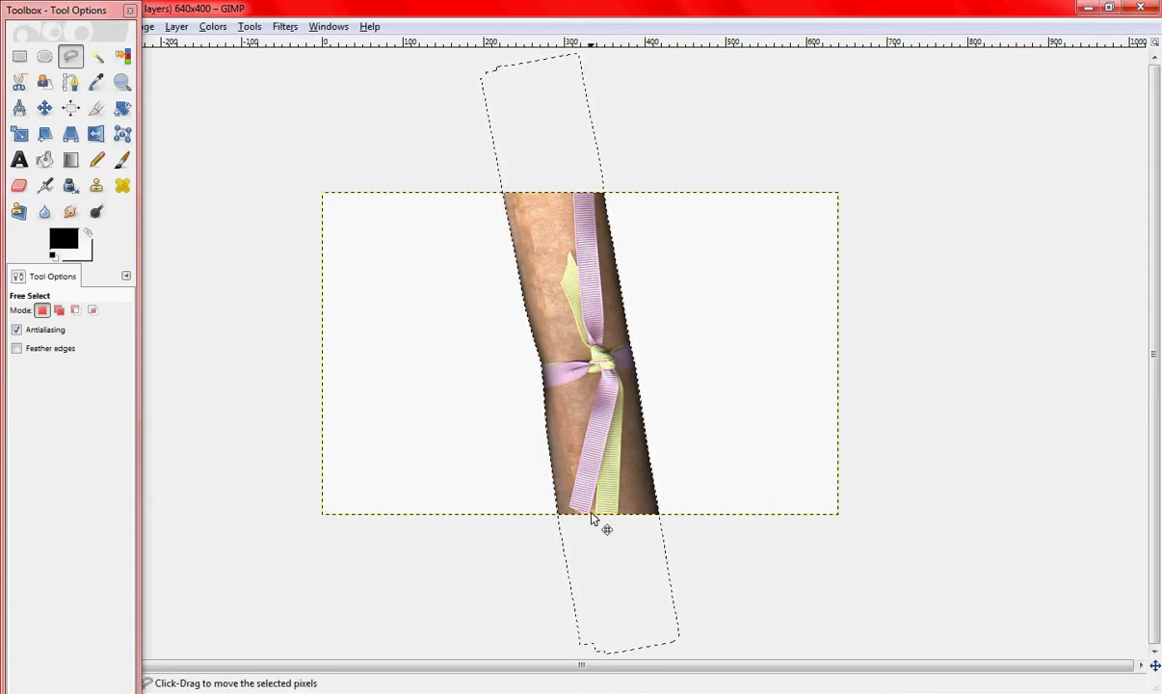
drag(602, 434, 568, 412)
right_click(585, 301)
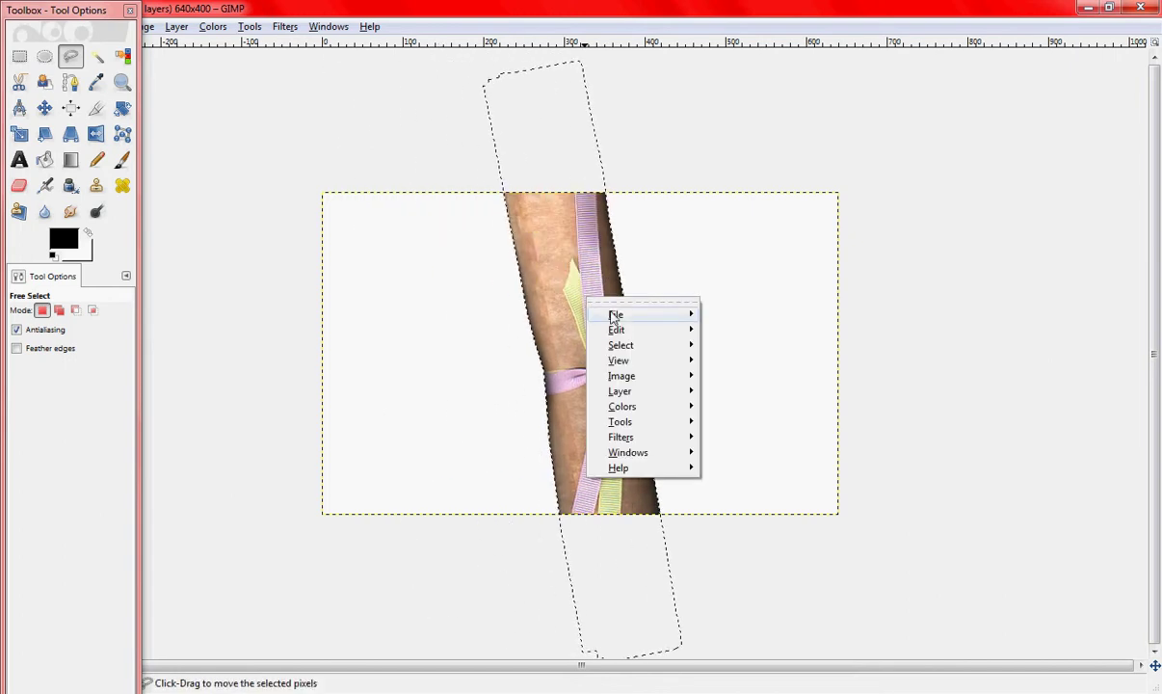
mouse_move(621, 332)
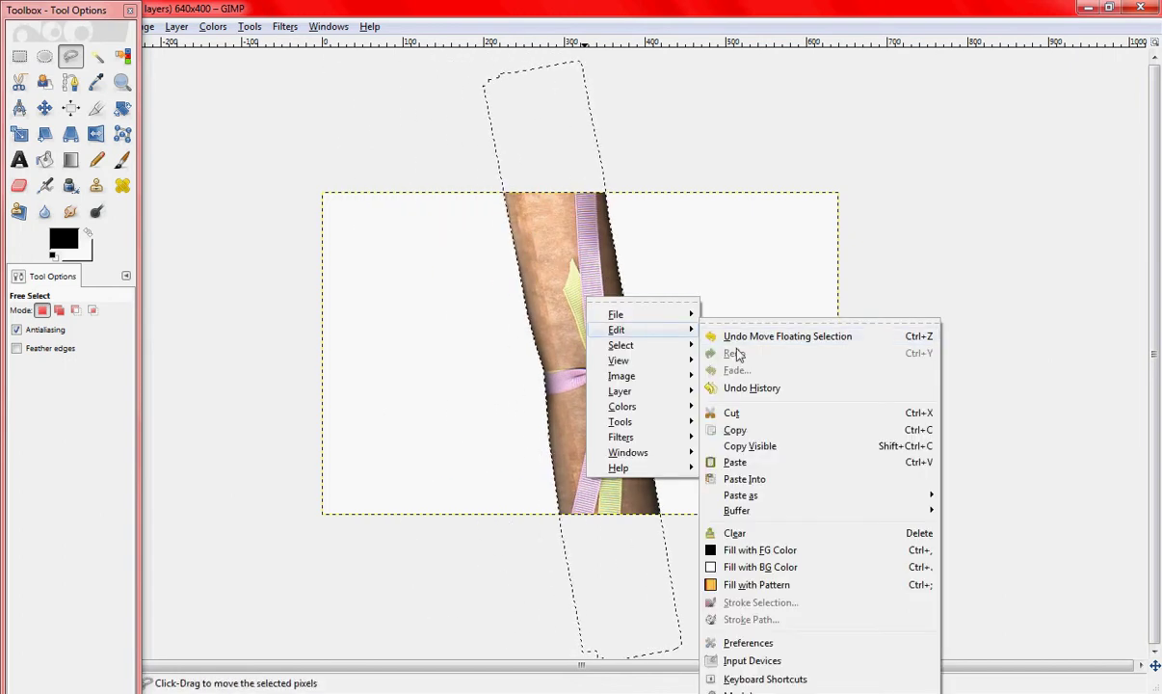
click(734, 412)
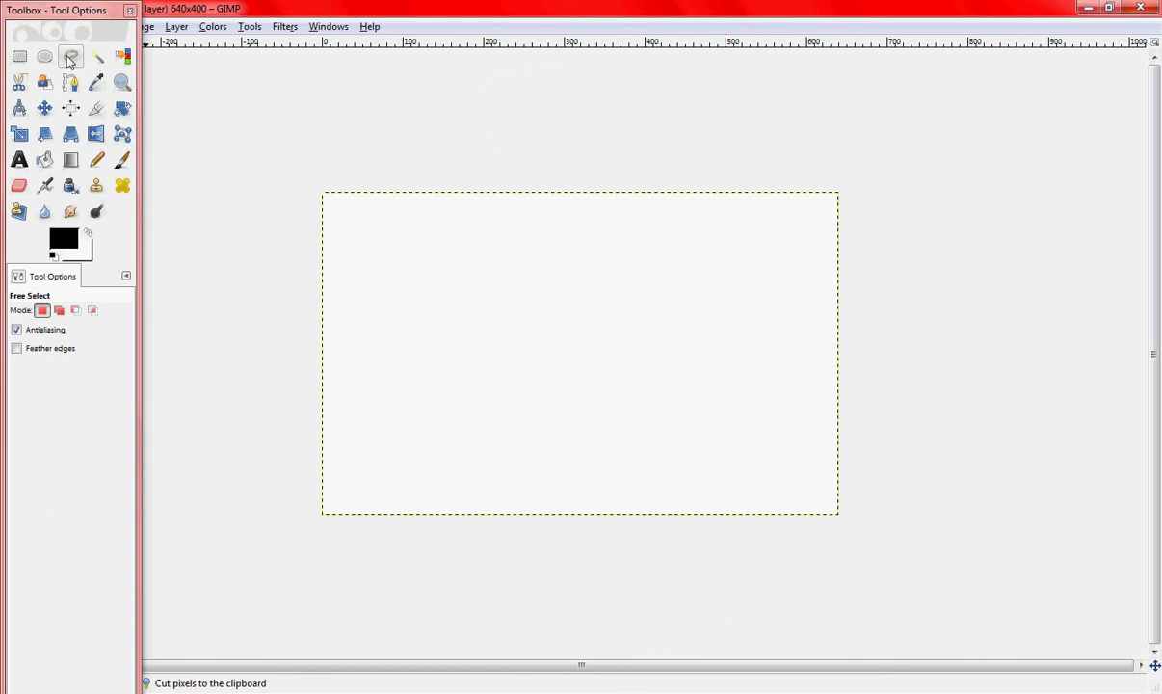
click(247, 28)
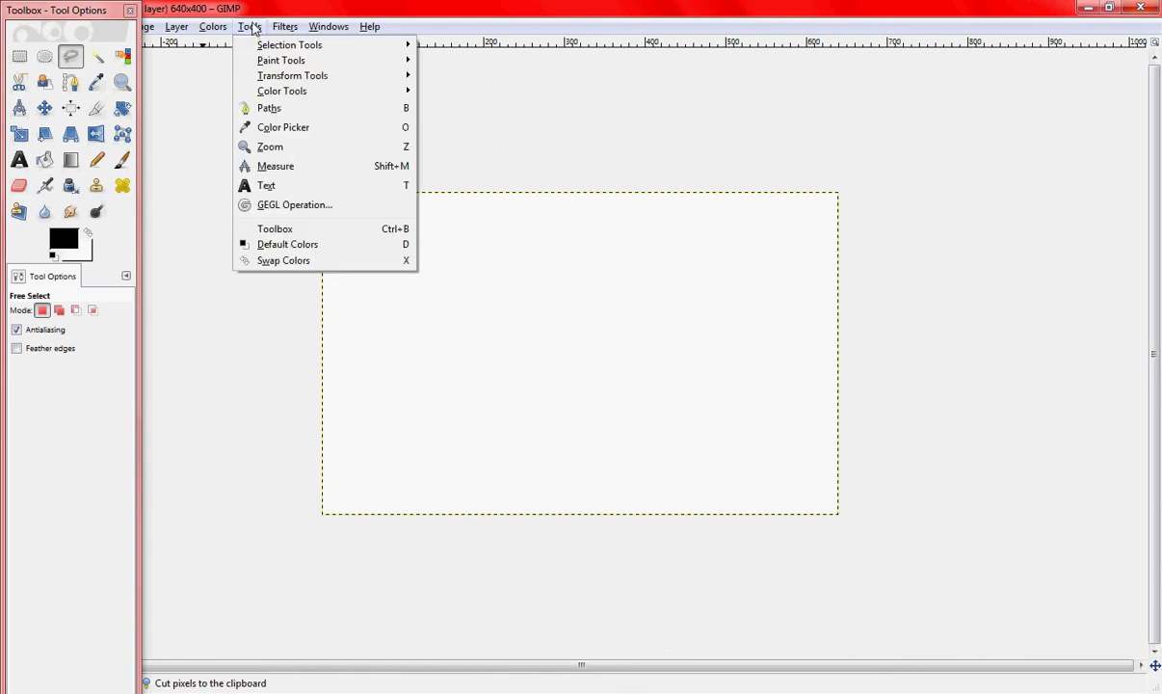
click(213, 11)
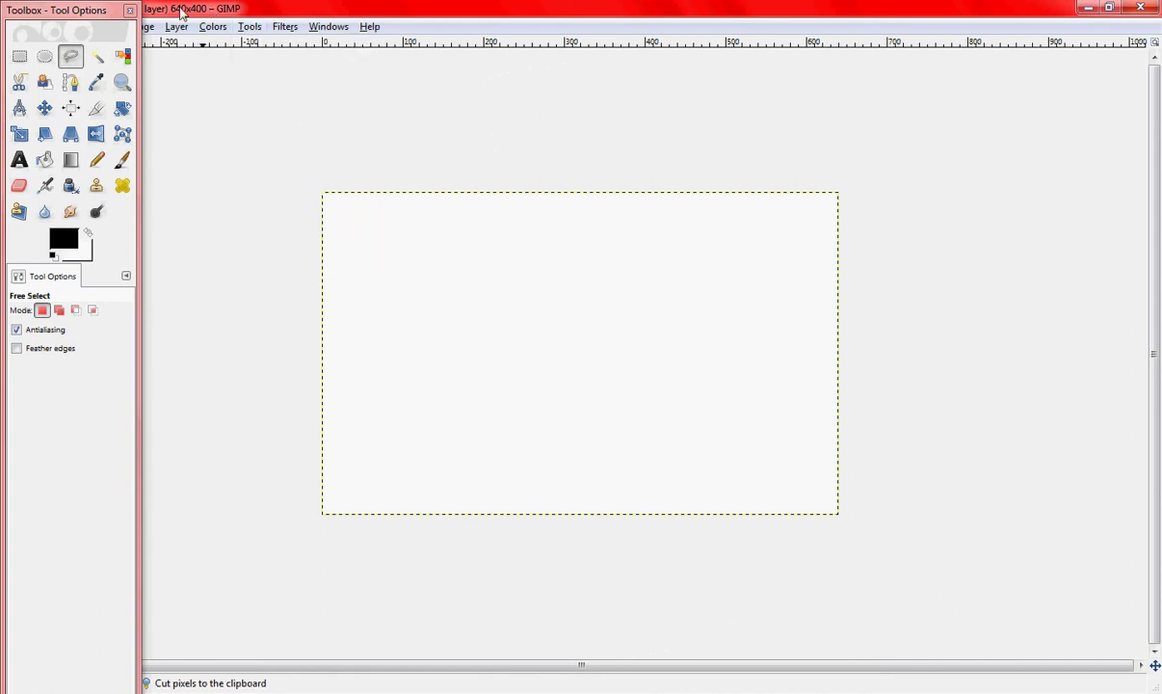
click(1107, 8)
click(240, 142)
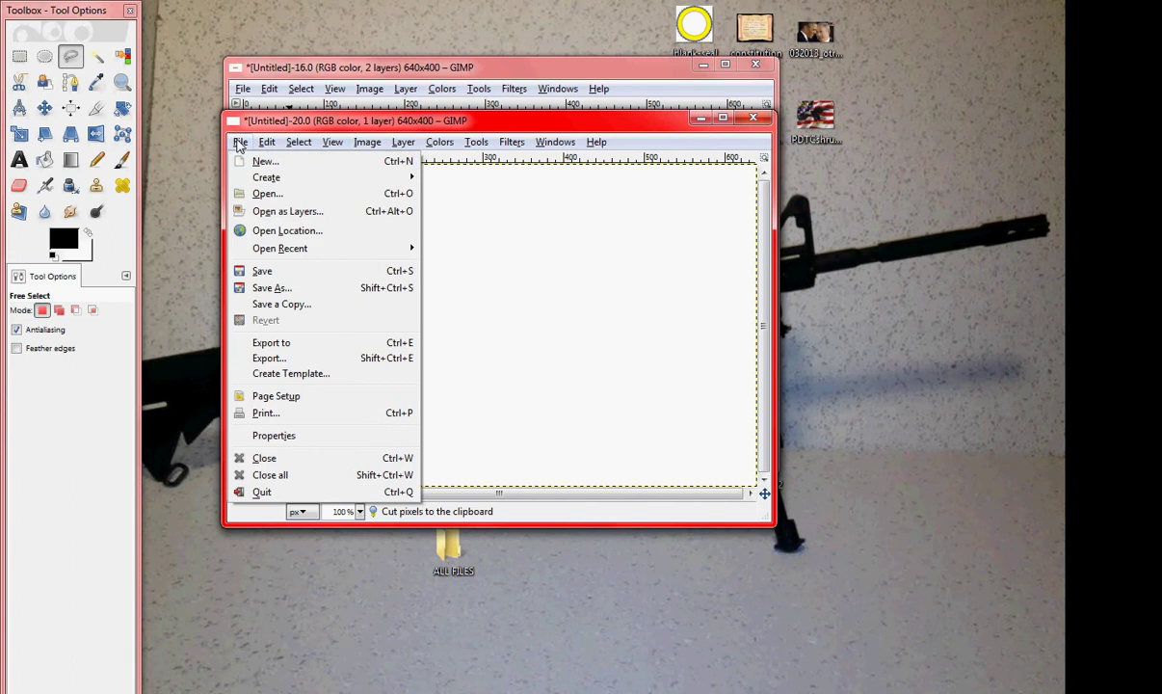
click(262, 162)
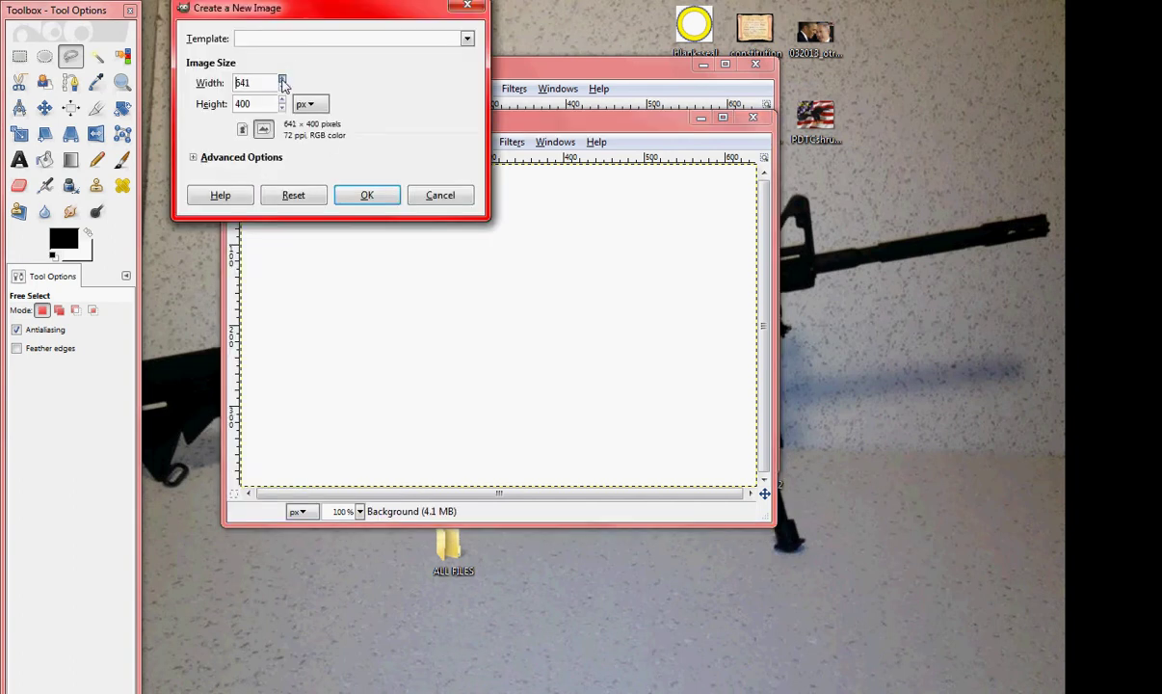
click(308, 104)
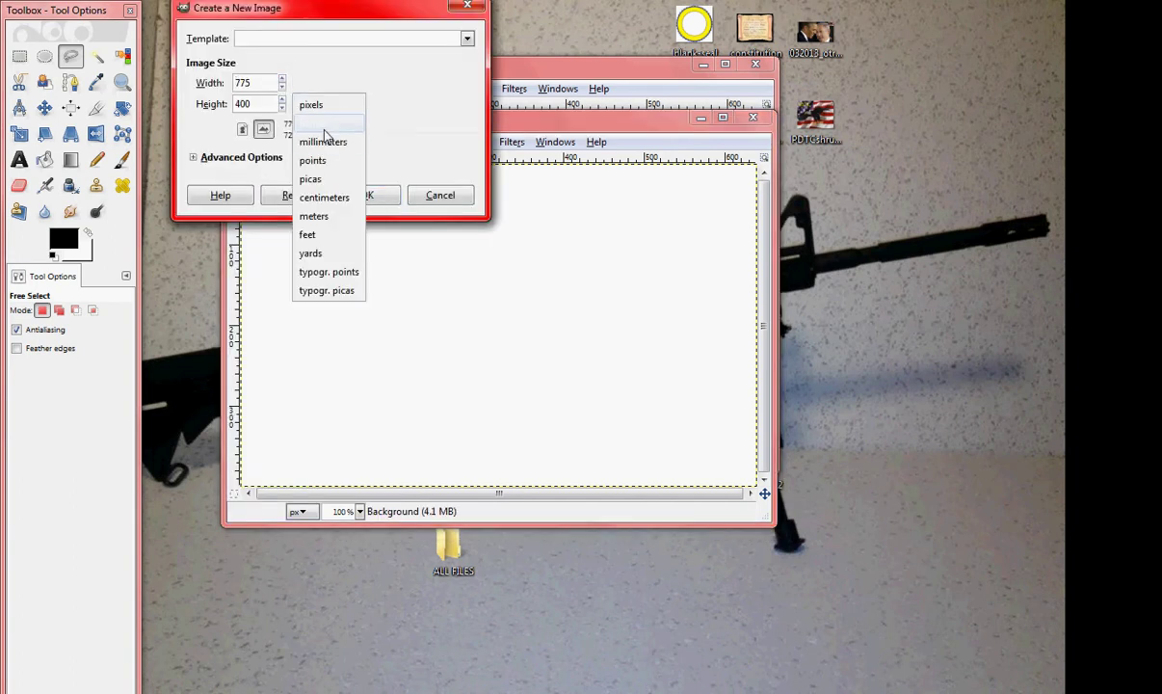
click(326, 108)
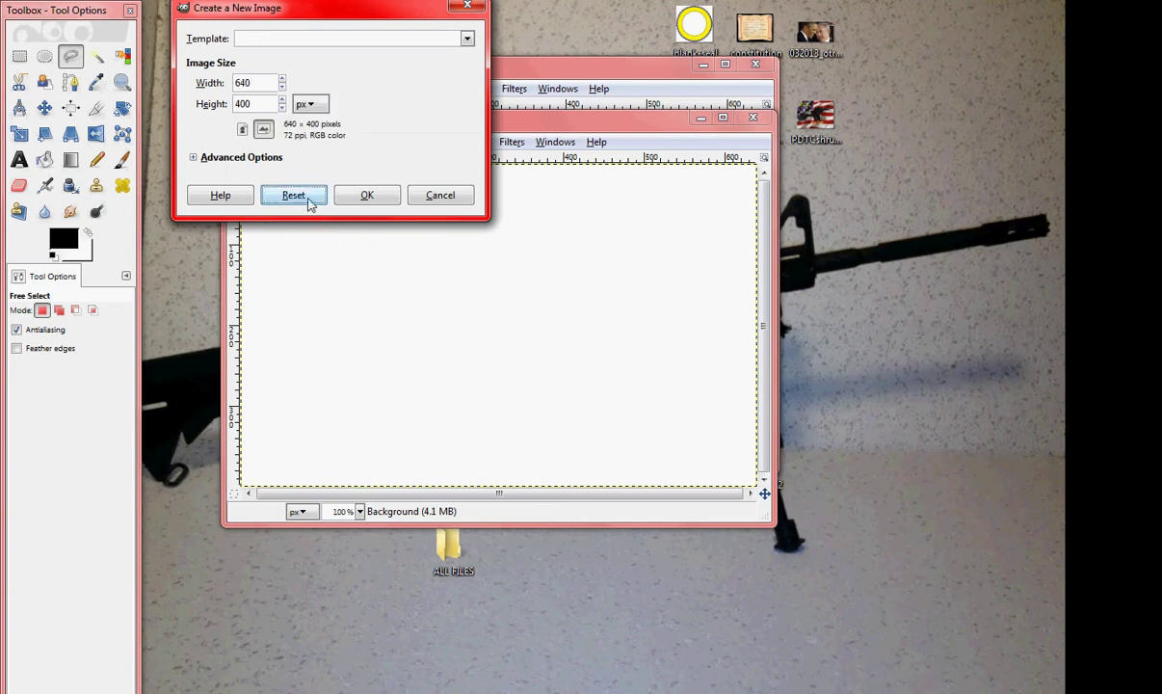
click(318, 109)
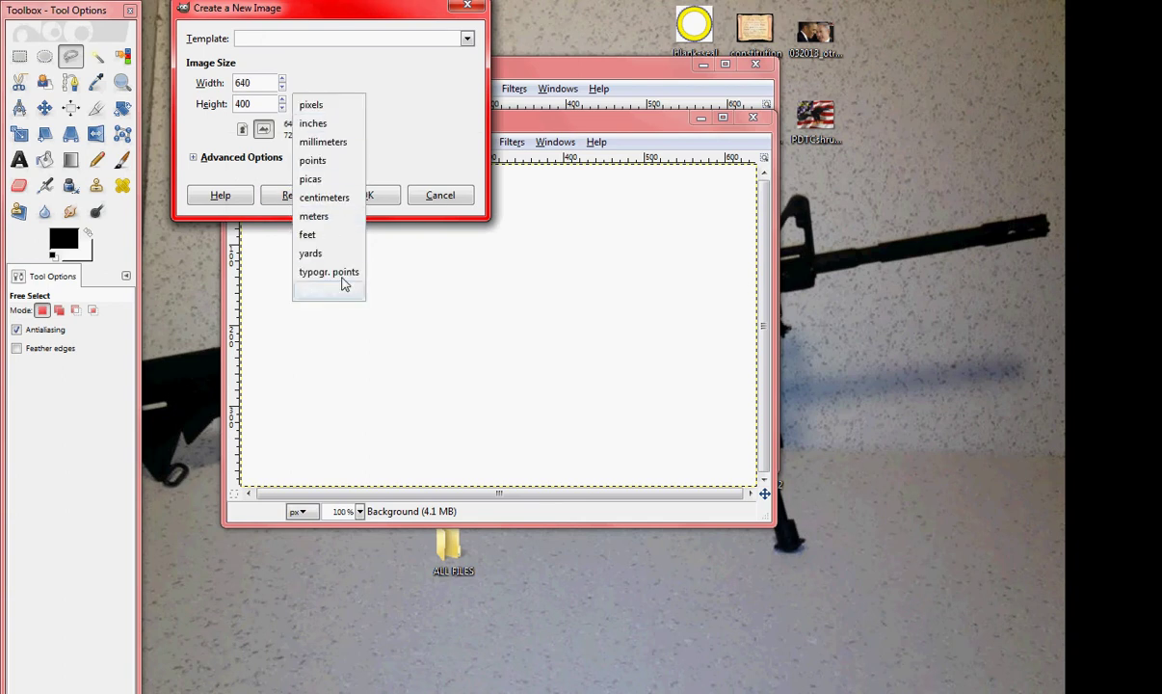
click(328, 127)
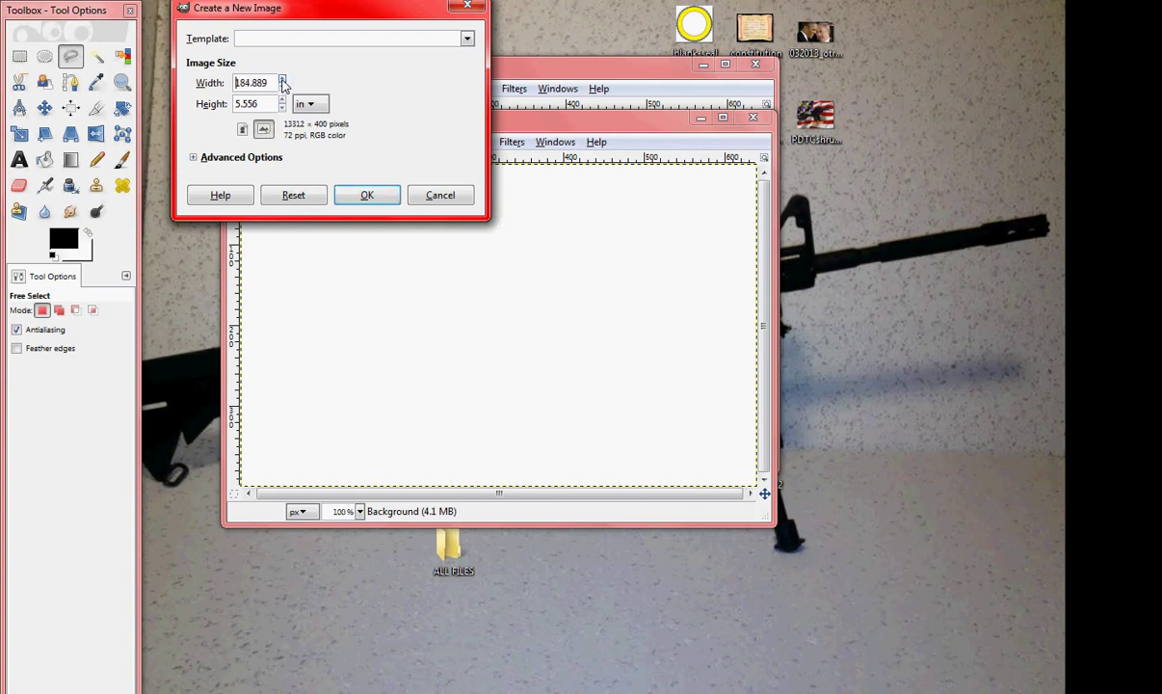
click(476, 9)
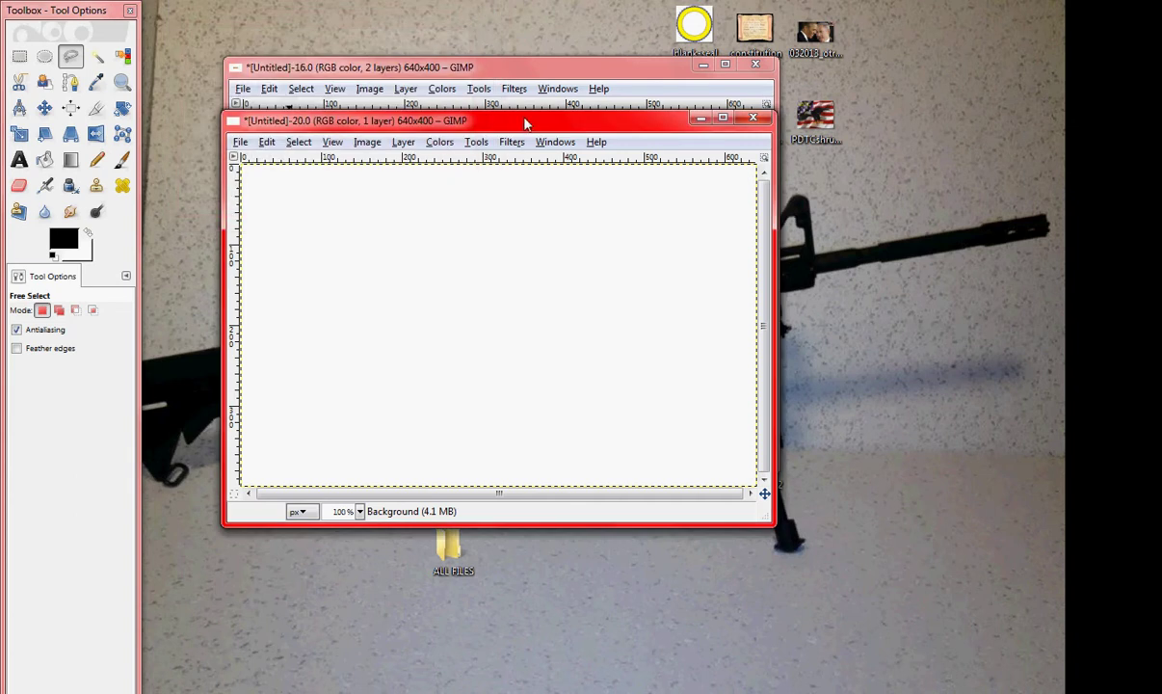
Step: Minimize the "We the People" image and close the emptied 640 × 400 px image without saving
click(577, 72)
click(702, 66)
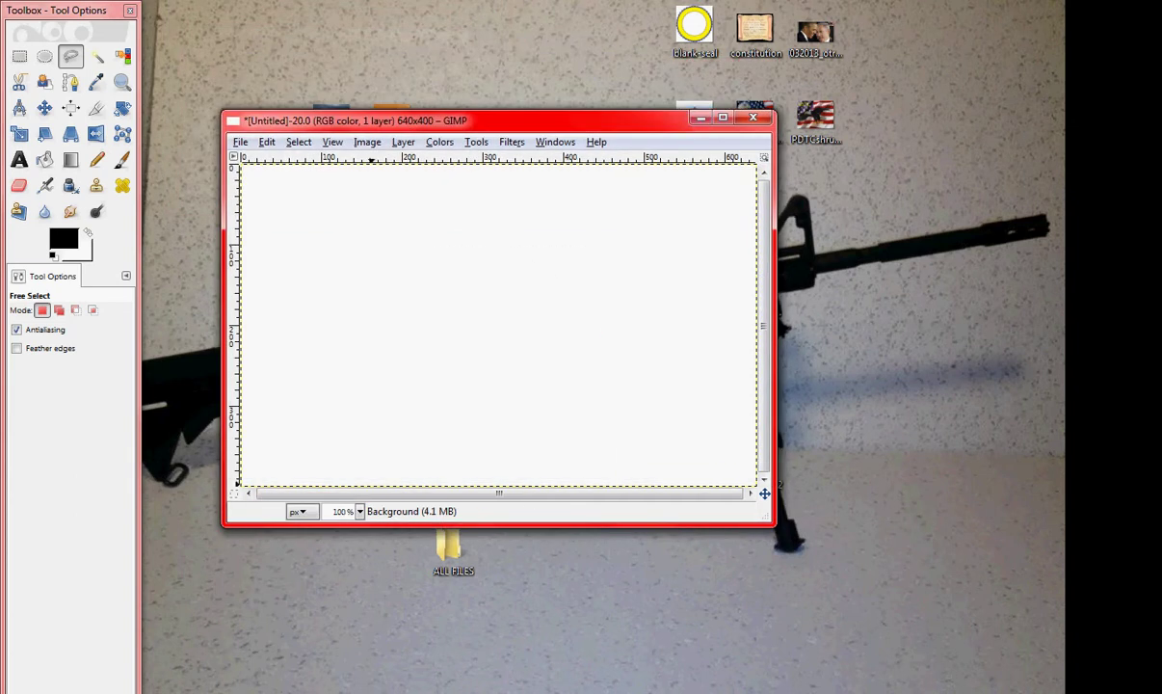
click(753, 119)
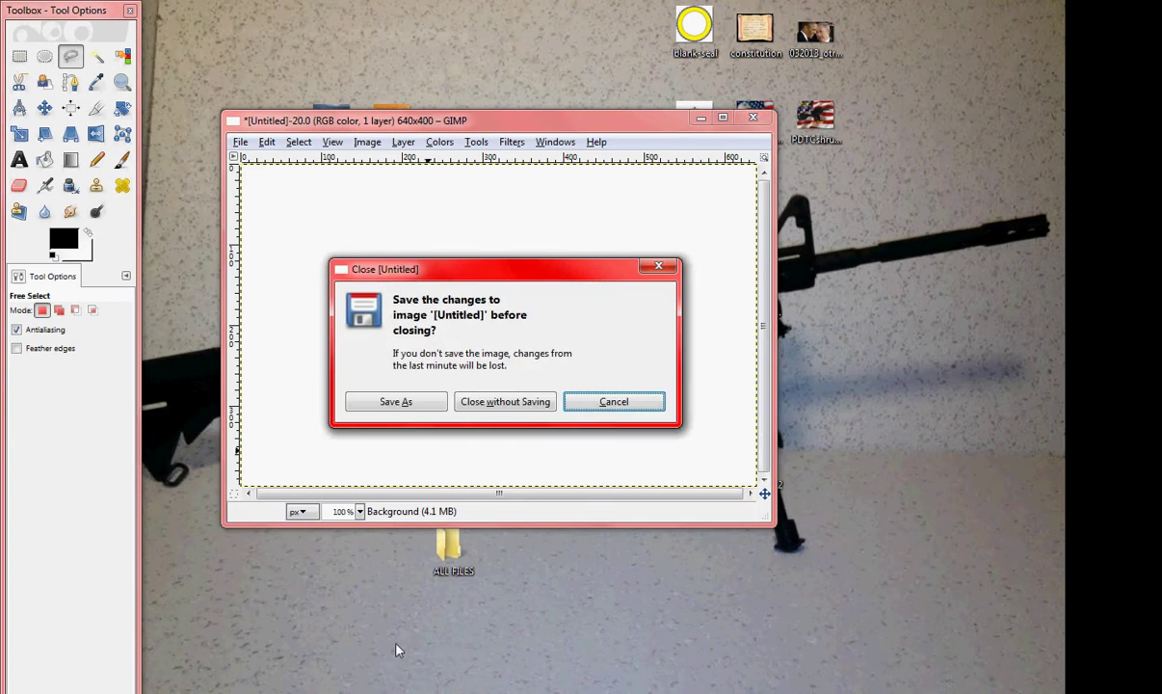
click(495, 405)
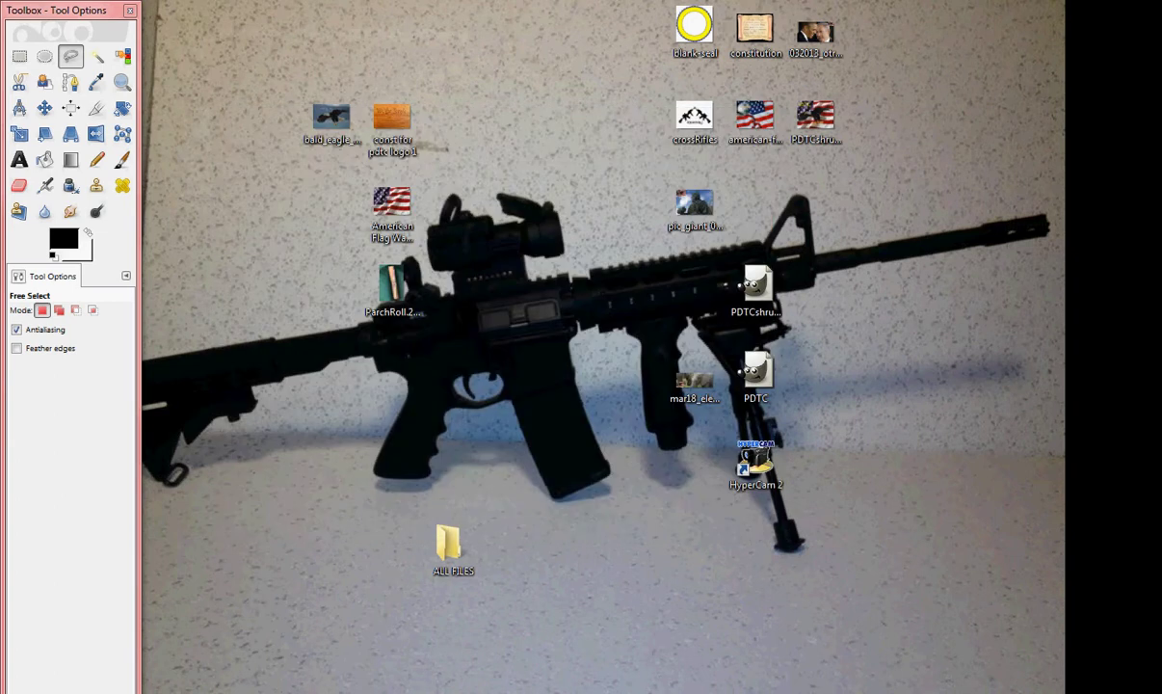
Step: Bring up the American flag image and create a new blank 1024 × 768 px image from its default size
click(123, 599)
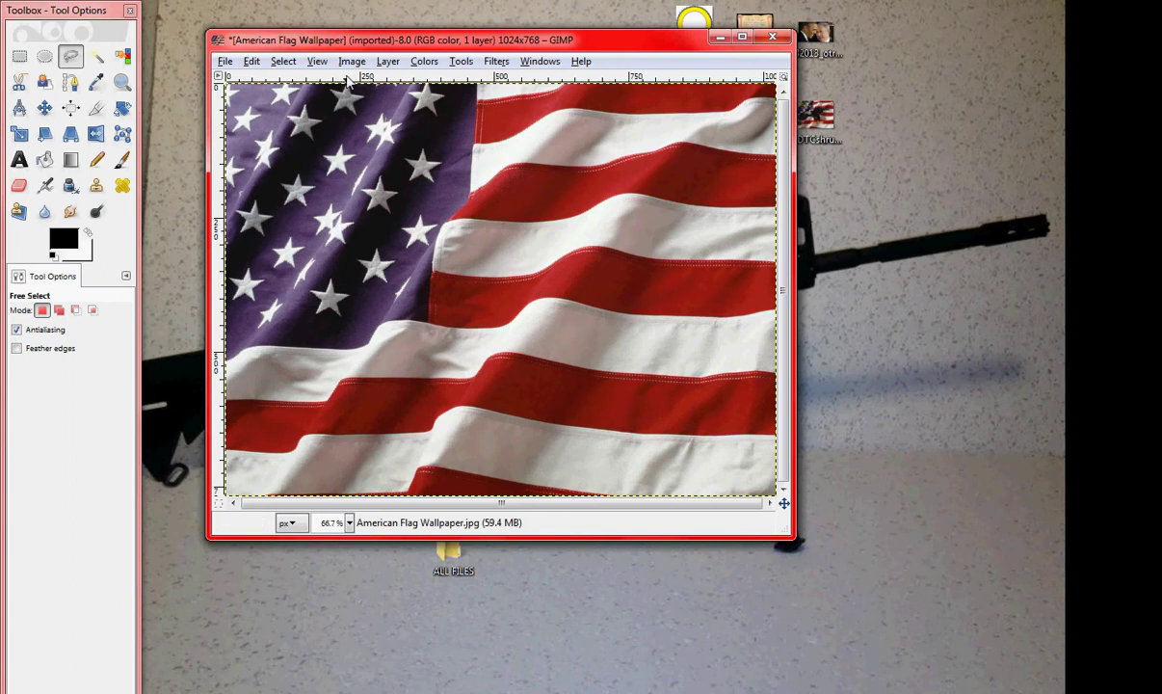
click(226, 61)
click(247, 79)
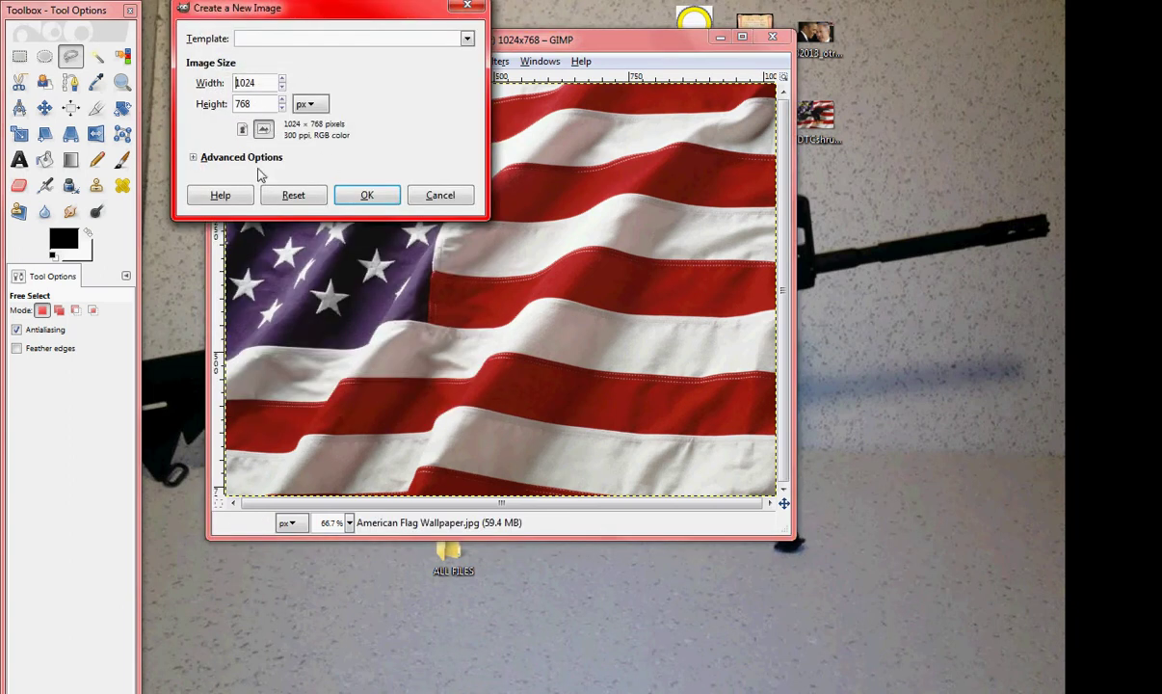
click(364, 194)
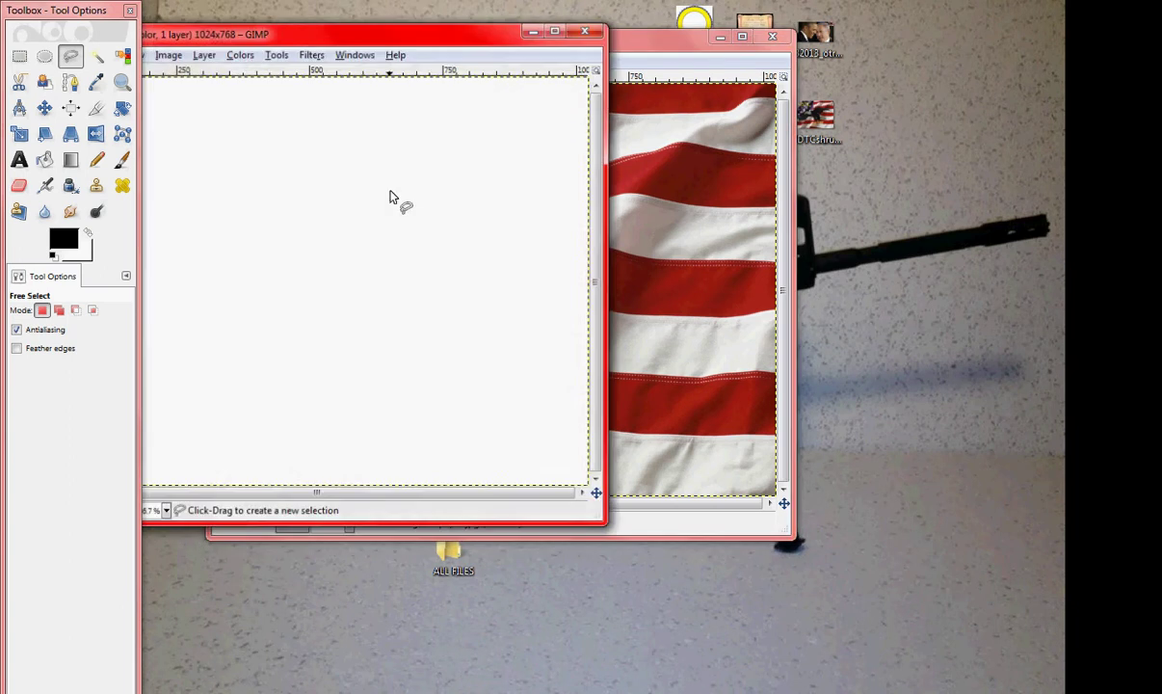
drag(462, 36, 690, 74)
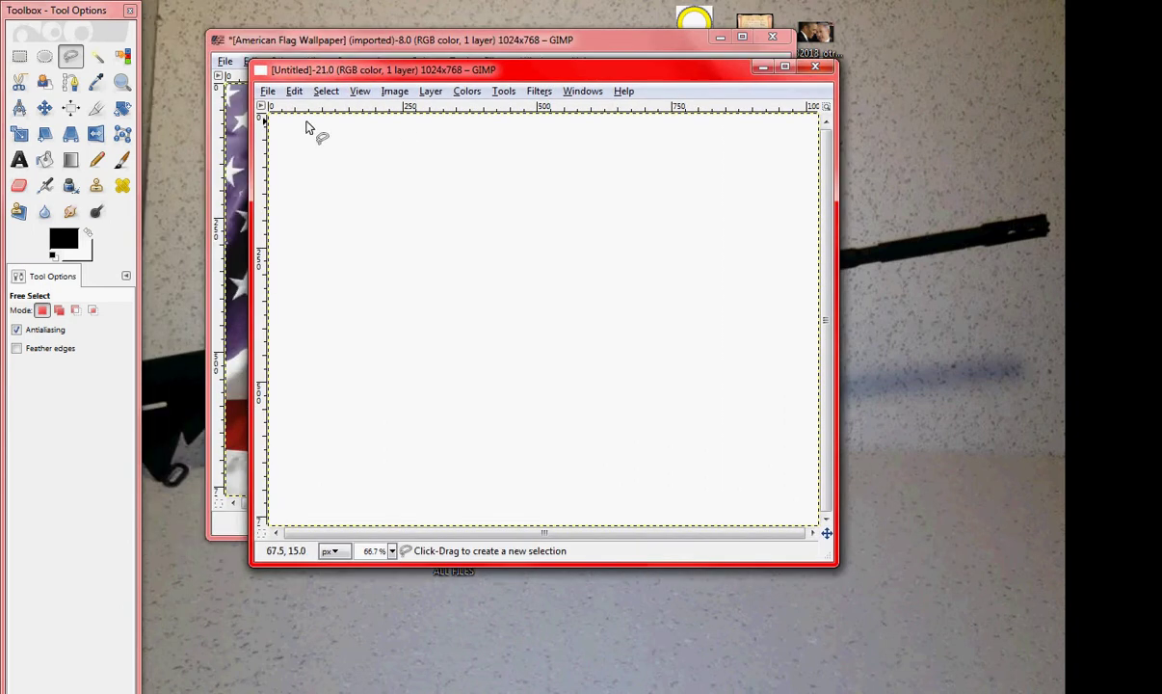
Step: Paste the cut-out parchment roll into the blank 1024 × 768 px image, and minimize it and the flag image
click(295, 92)
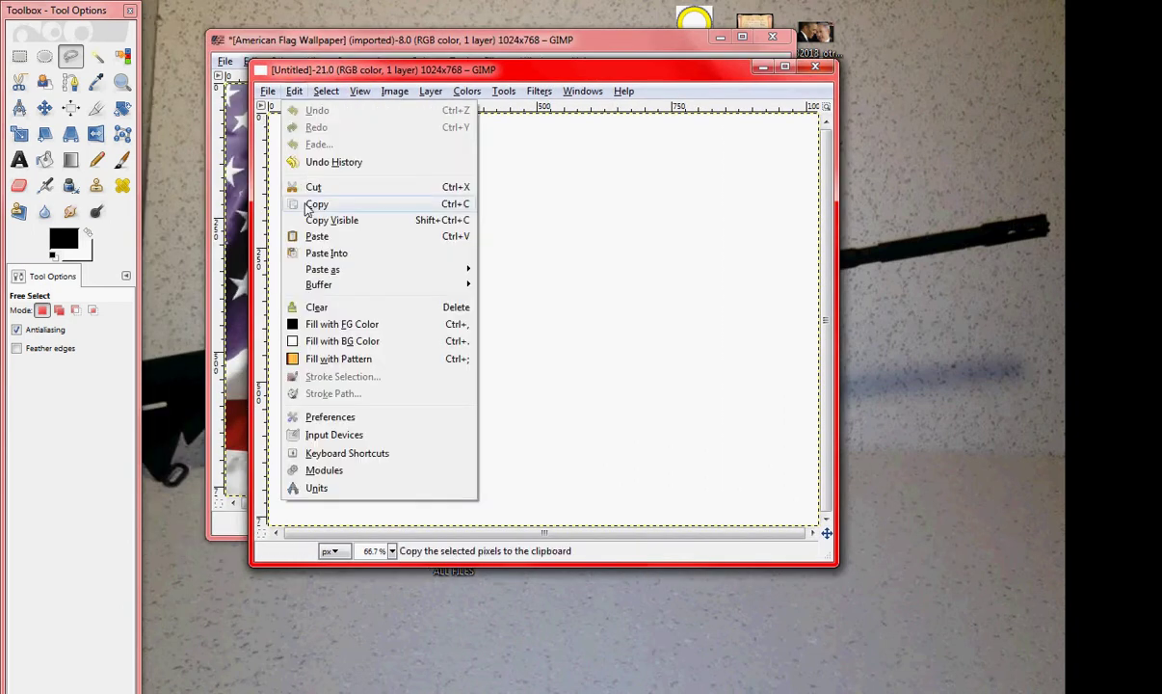
click(314, 236)
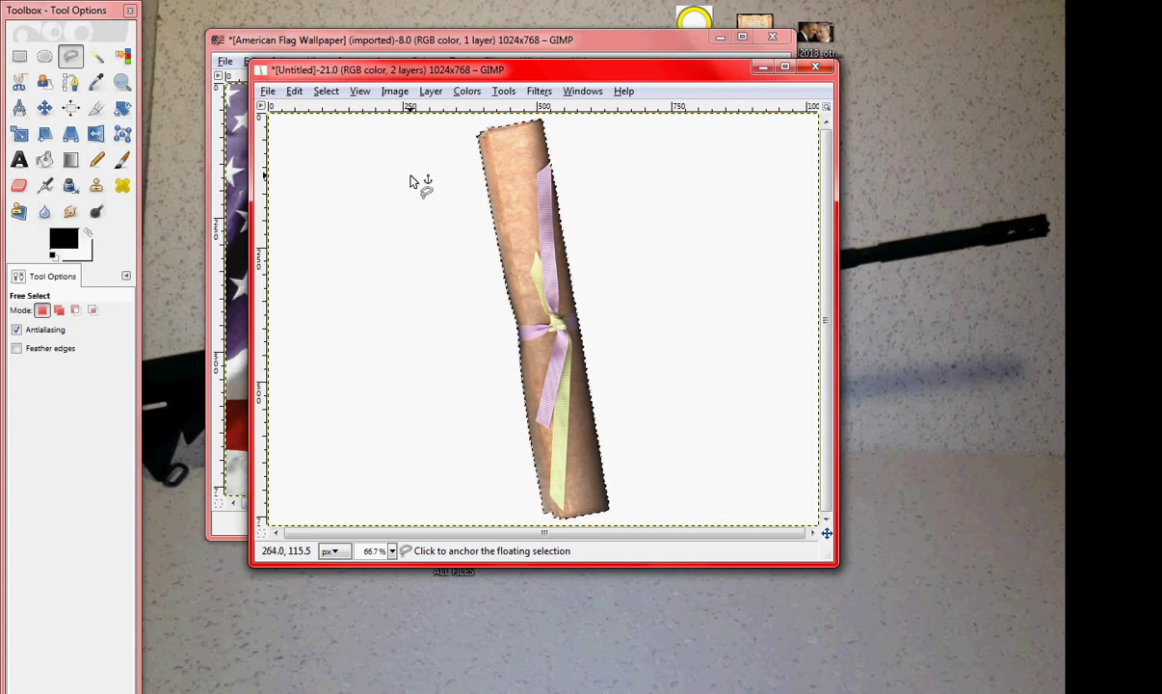
click(762, 69)
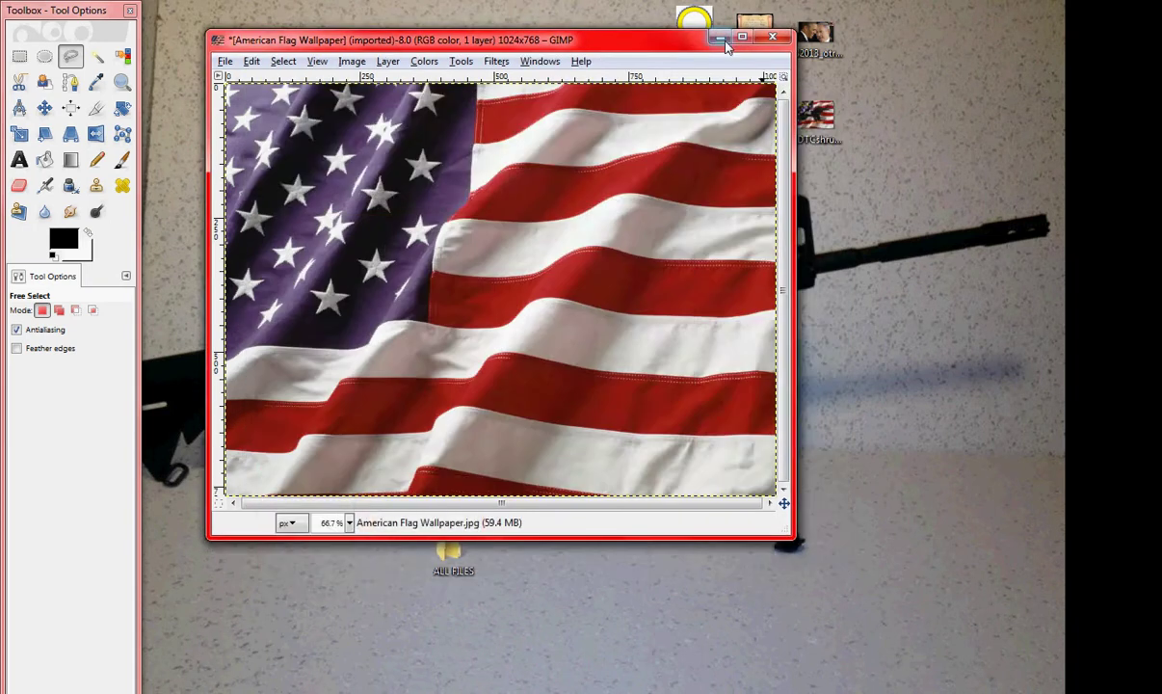
click(720, 37)
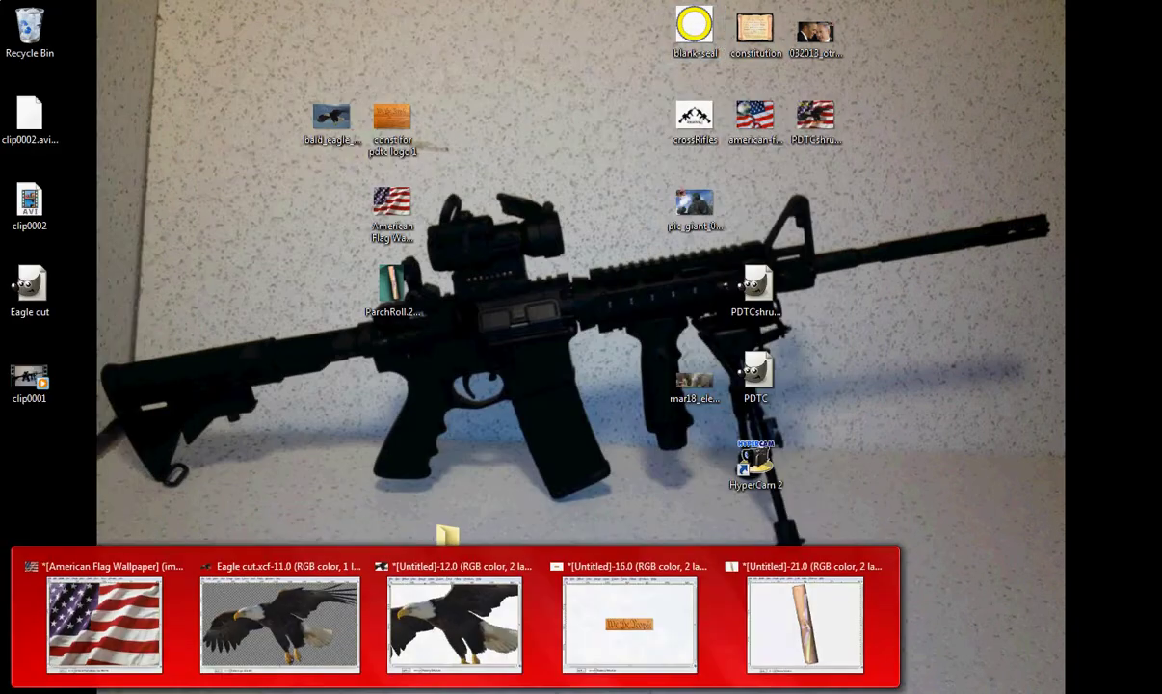
Step: Bring up the untitled 640 × 400 px eagle image and close it without saving
mouse_move(633, 647)
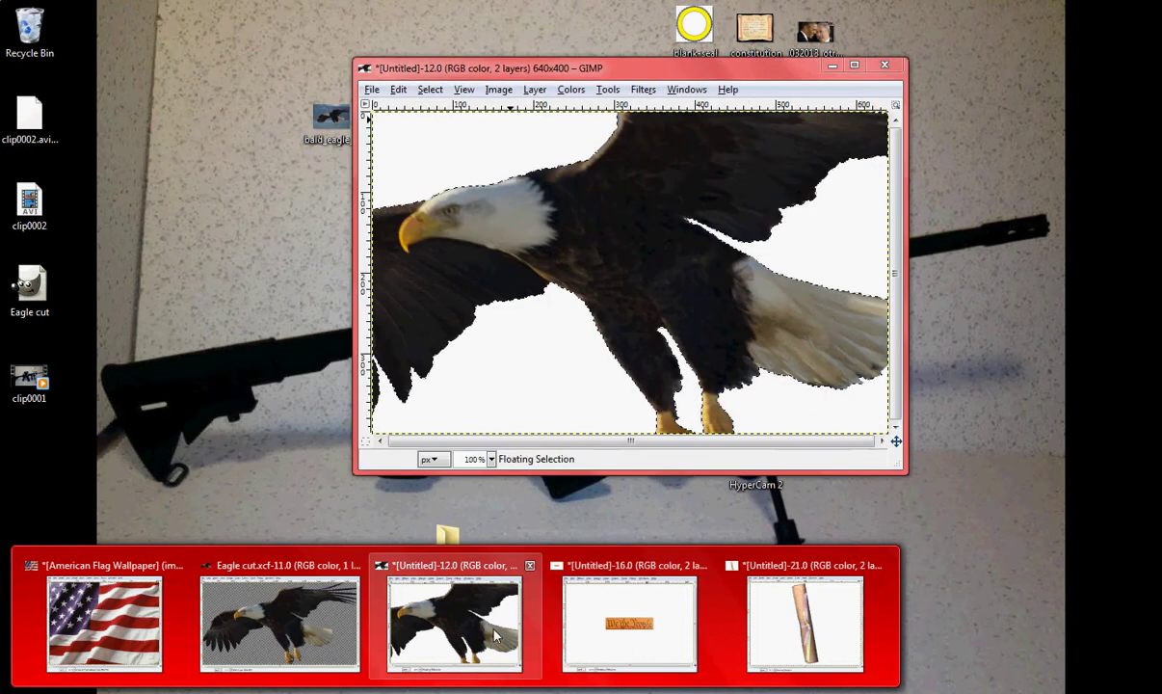
click(495, 636)
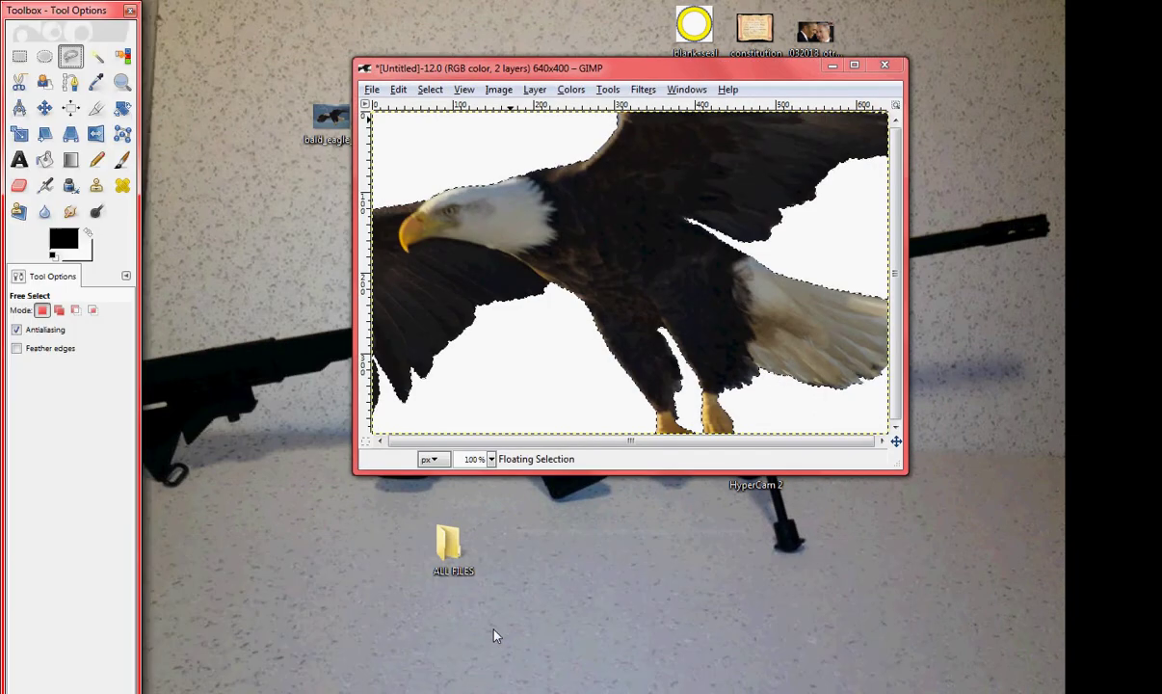
click(896, 65)
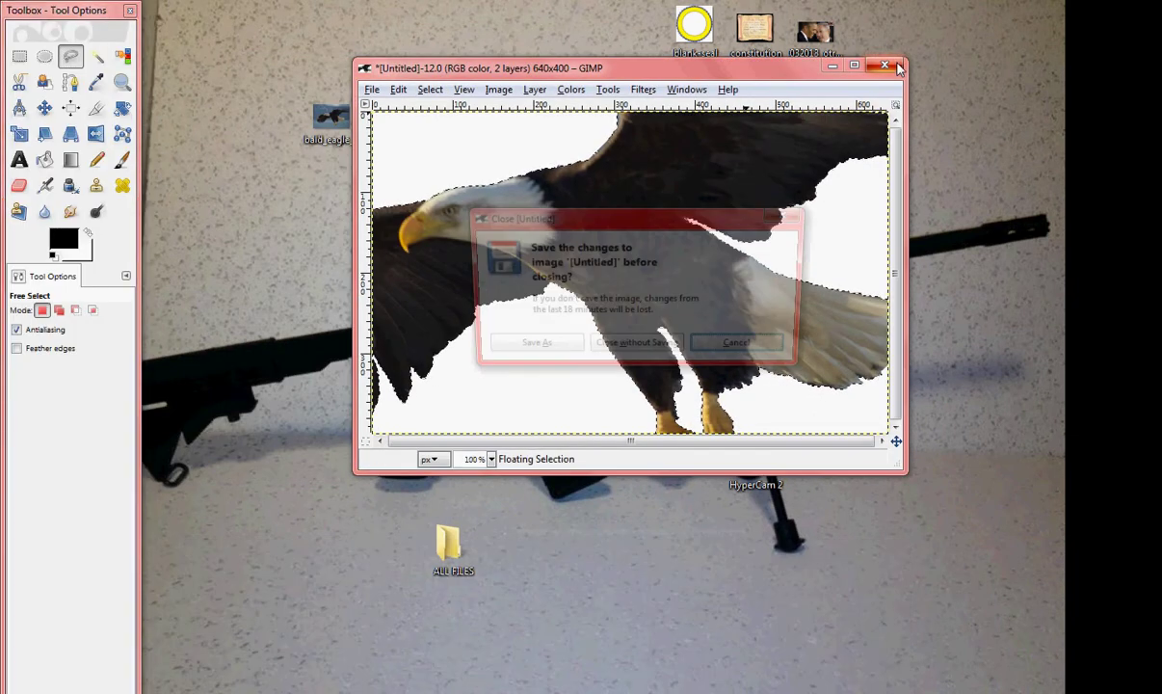
click(658, 353)
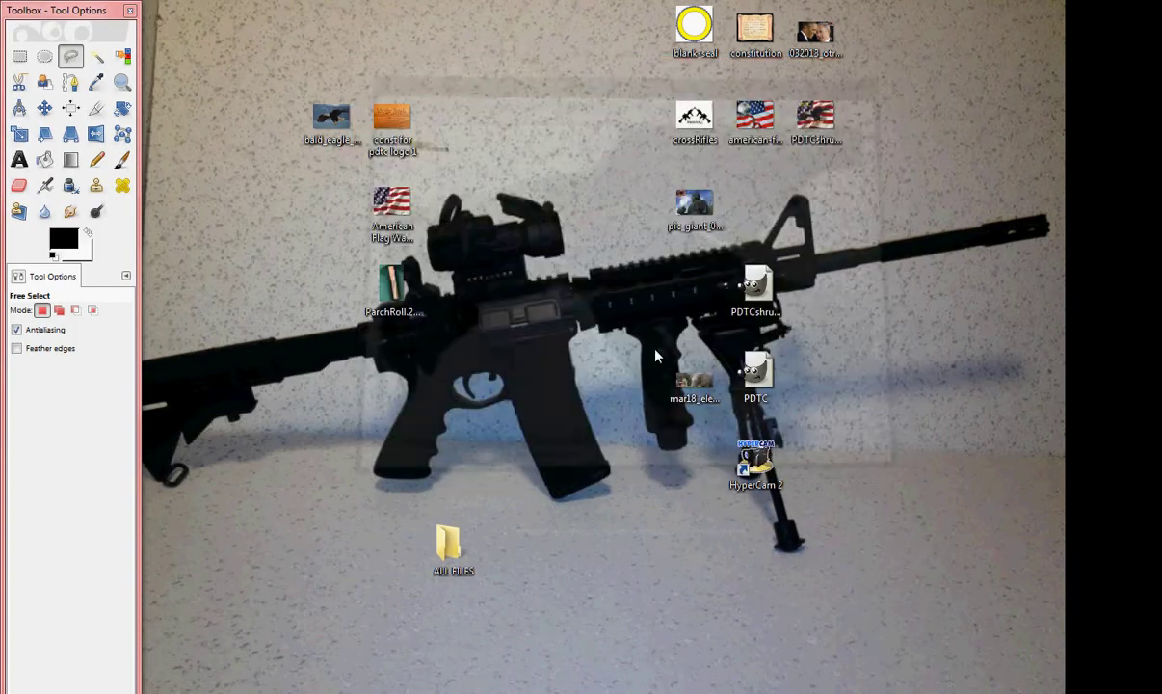
Step: Bring up the untitled "We the People" image and the 1024 × 768 px parchment roll image
mouse_move(321, 692)
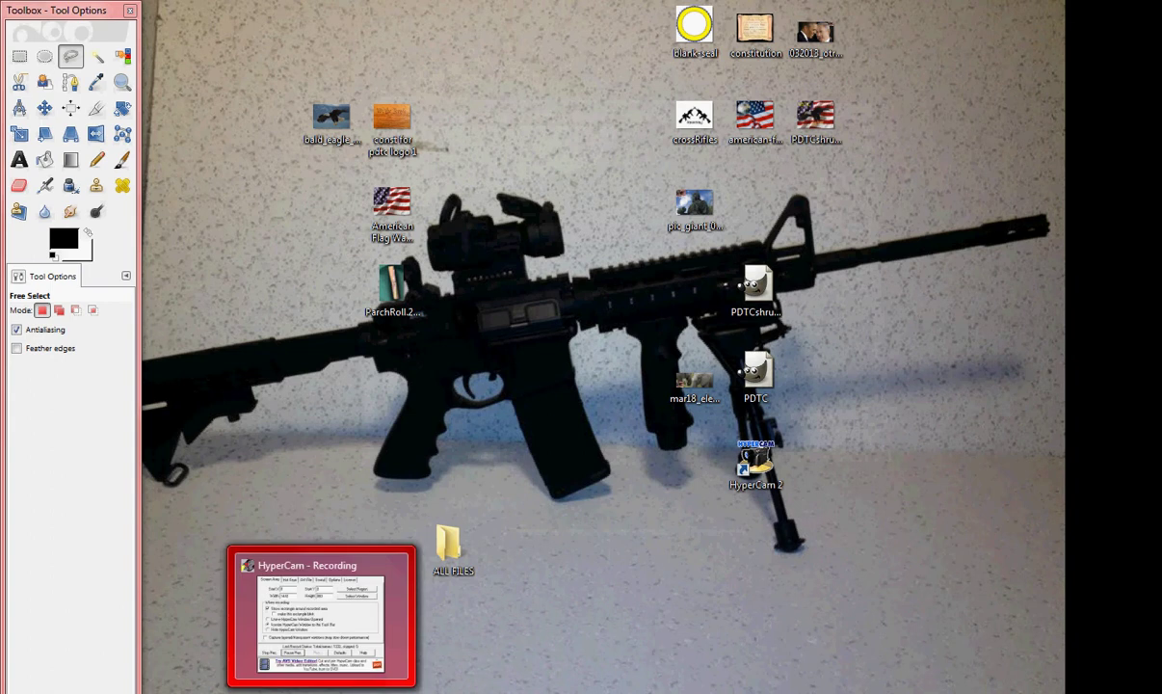
mouse_move(366, 692)
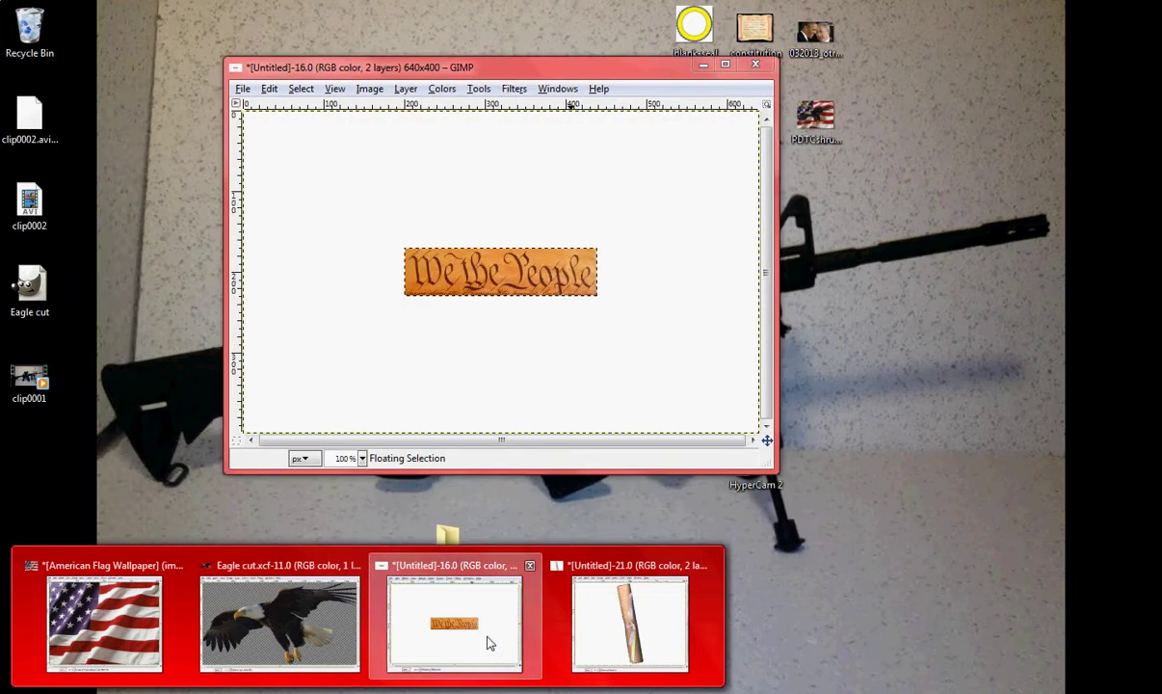
click(489, 643)
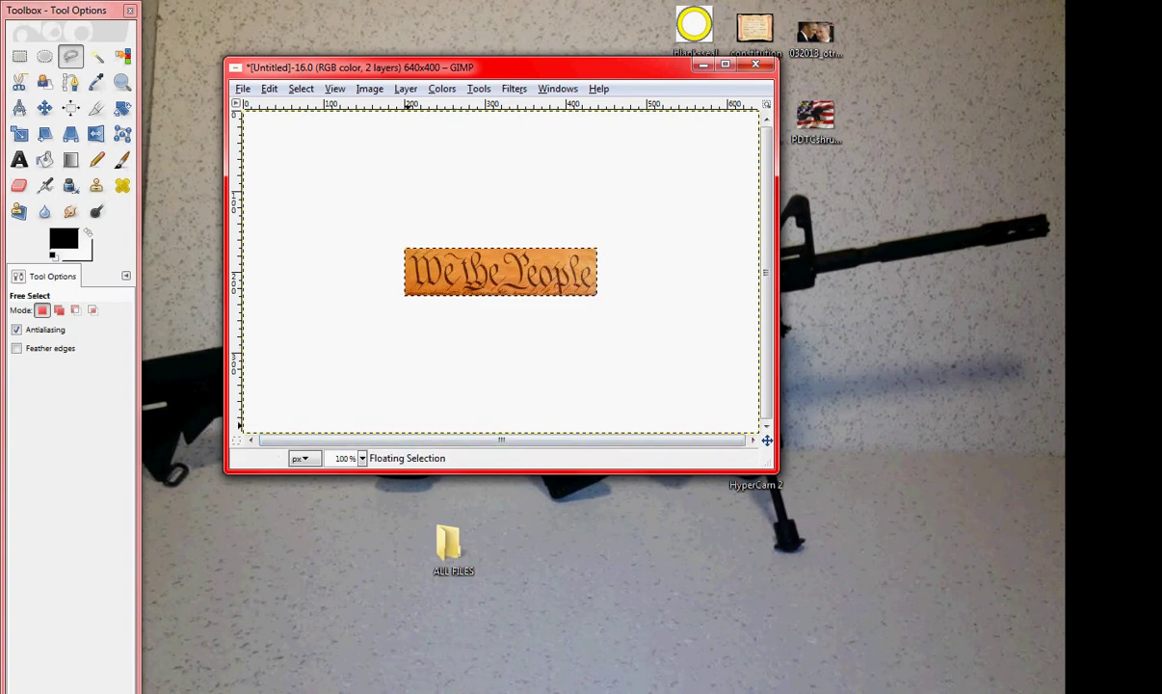
click(626, 644)
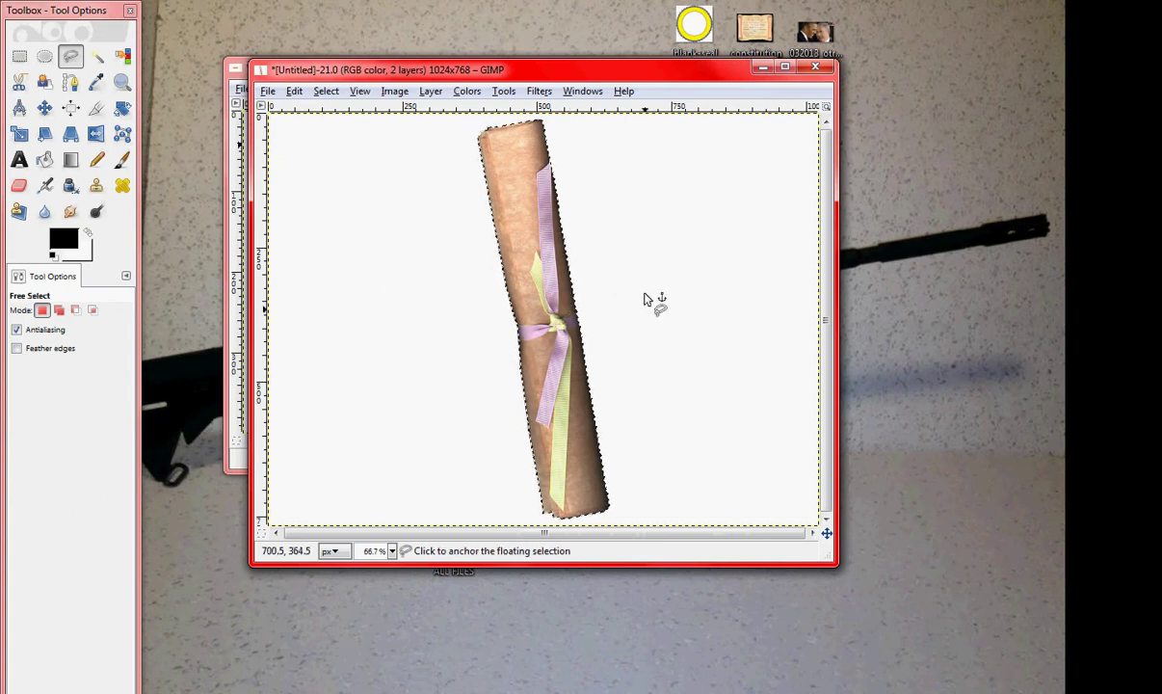
Step: Rotate the floating parchment roll by -80.50° about its centre to lay it horizontally
click(123, 109)
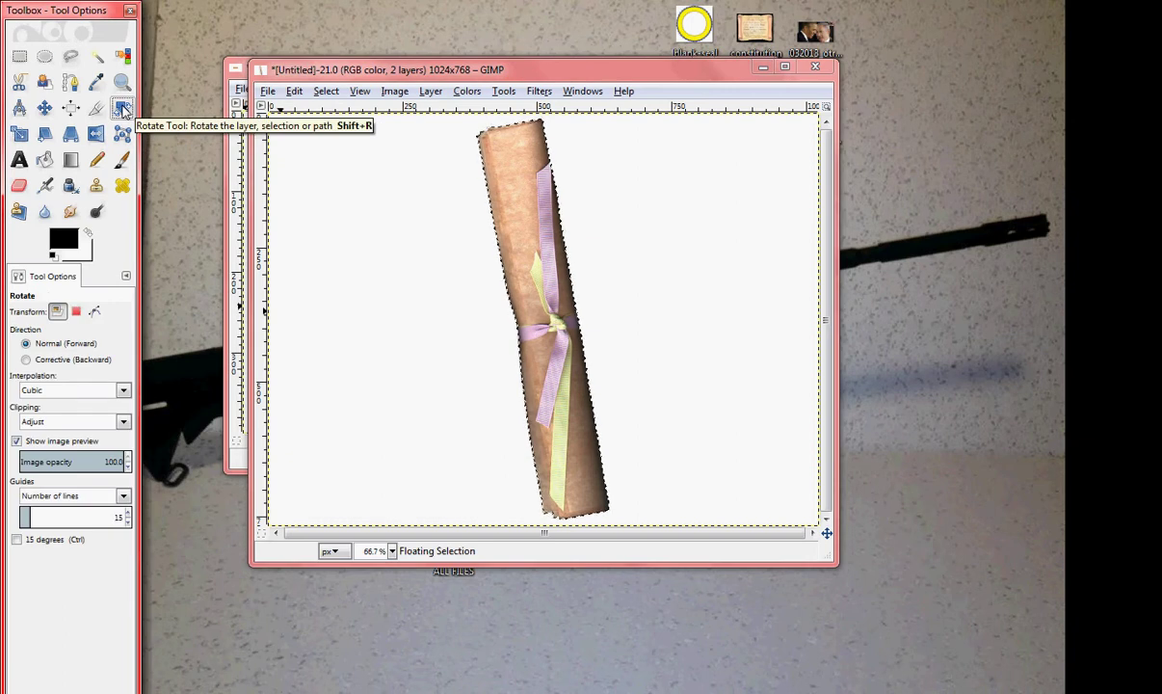
click(535, 308)
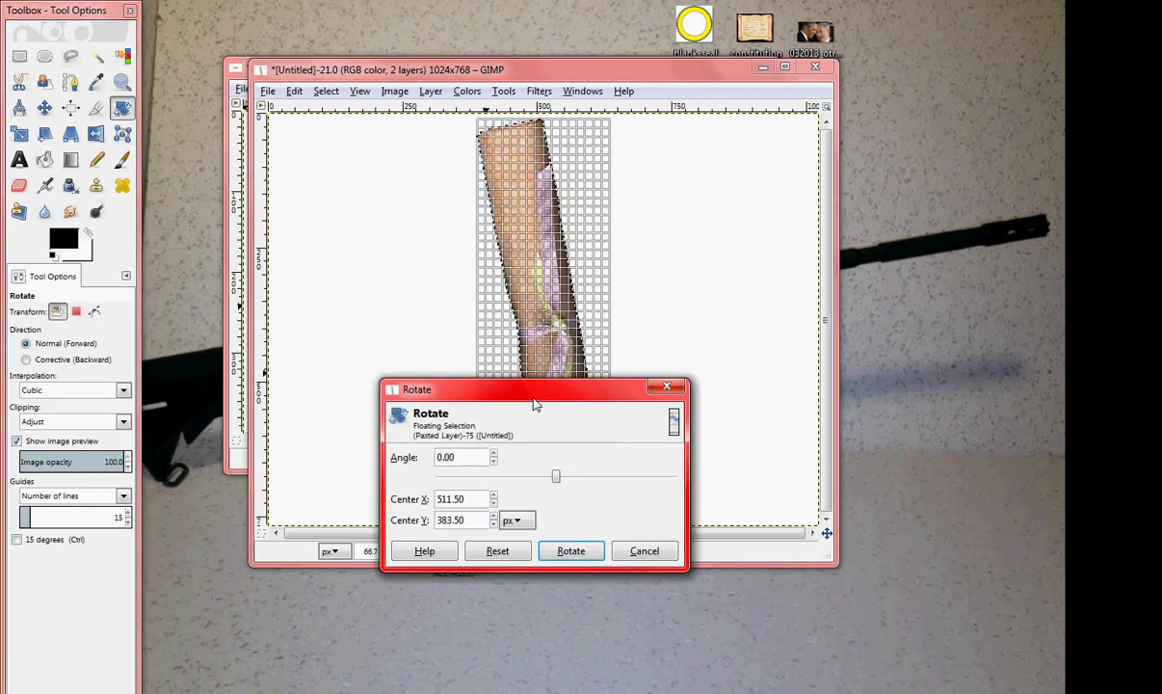
drag(536, 405, 473, 499)
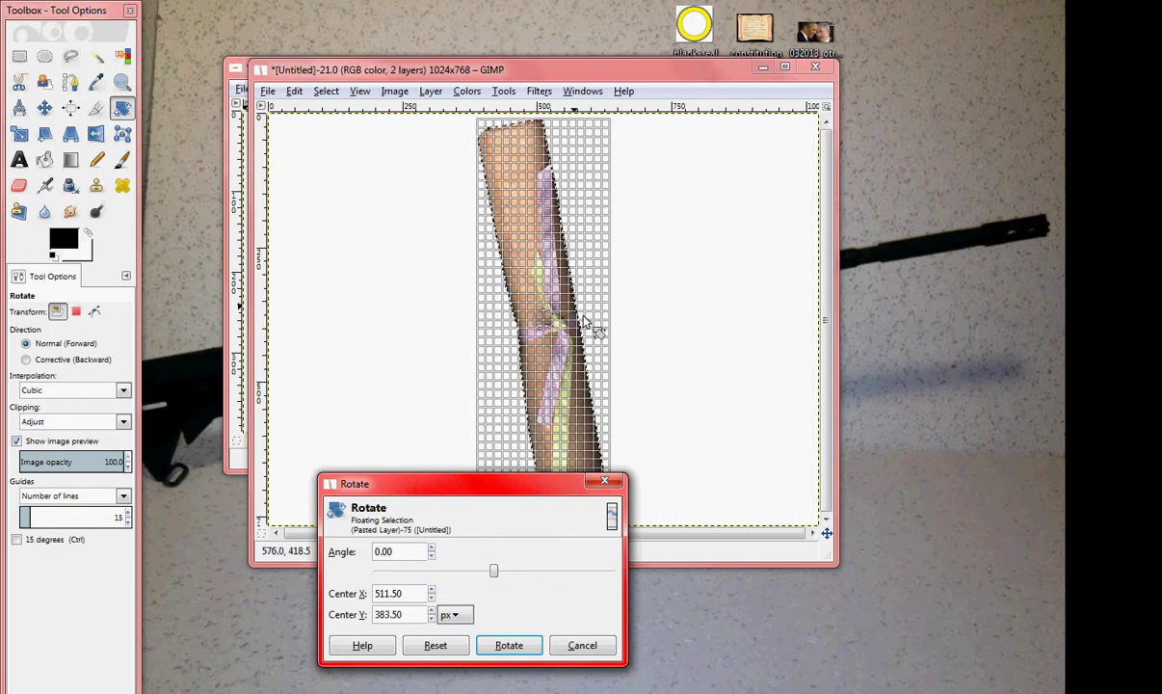
drag(473, 494, 312, 399)
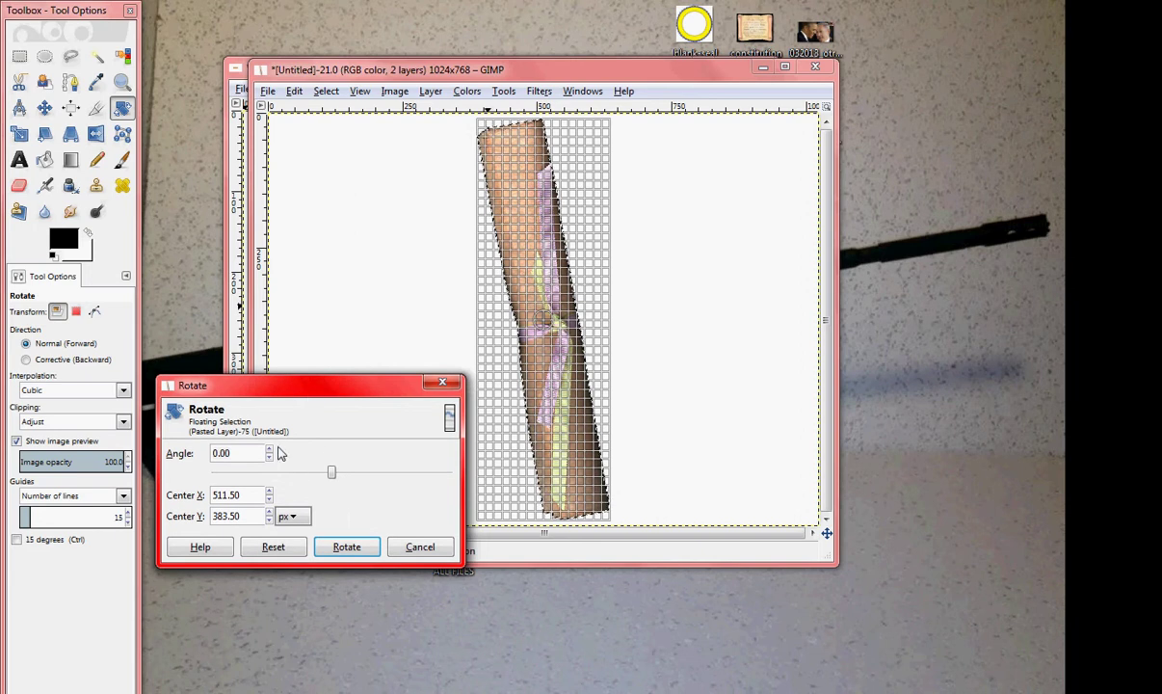
click(272, 453)
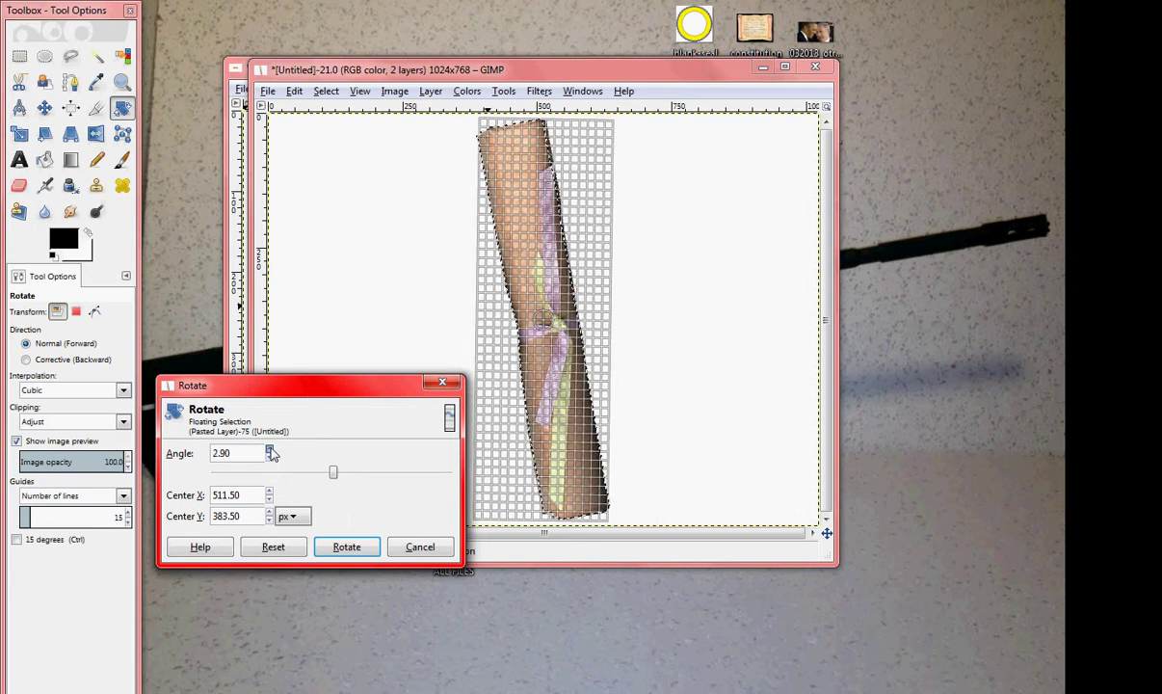
click(270, 460)
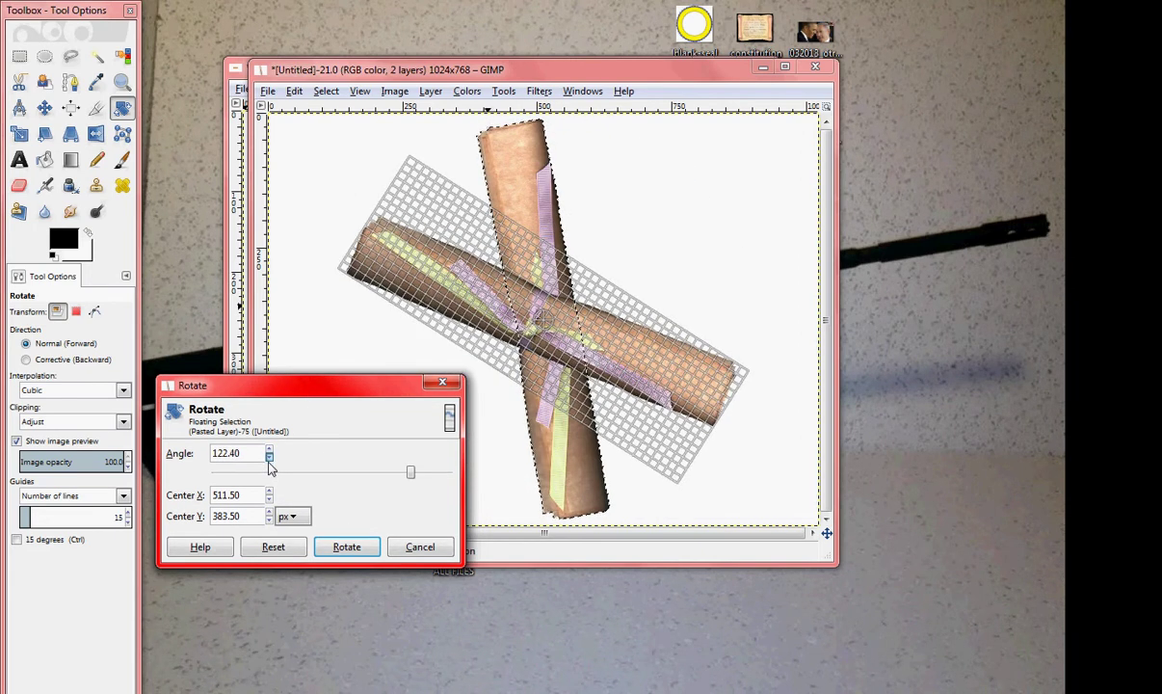
click(270, 468)
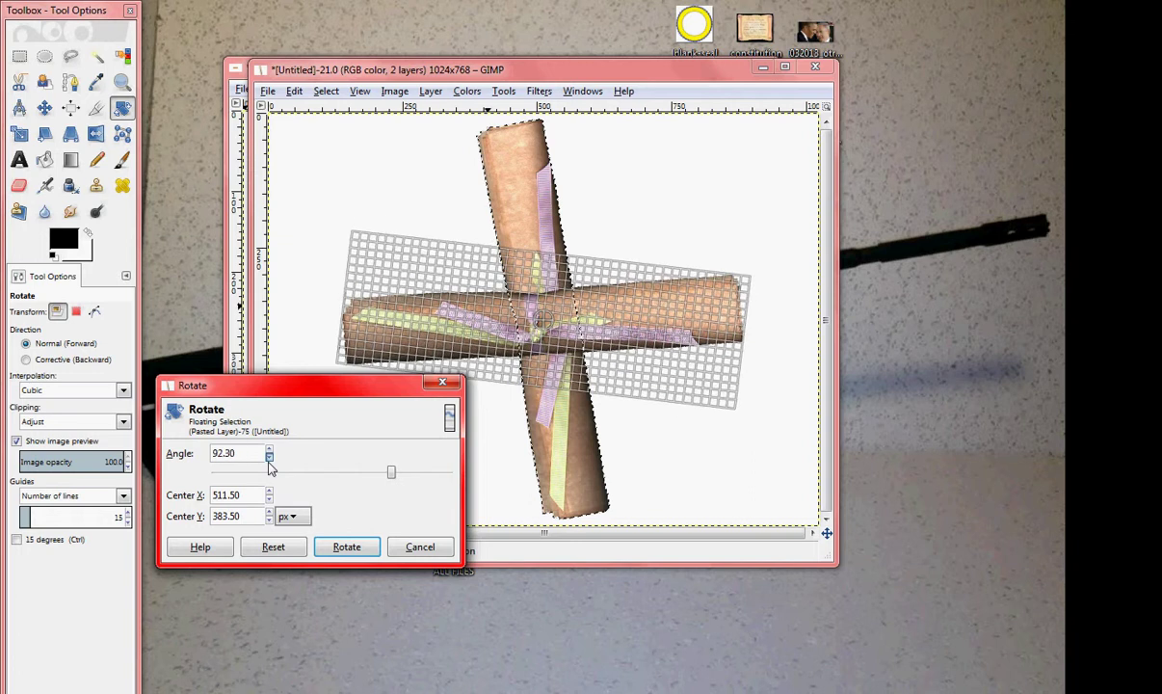
click(270, 467)
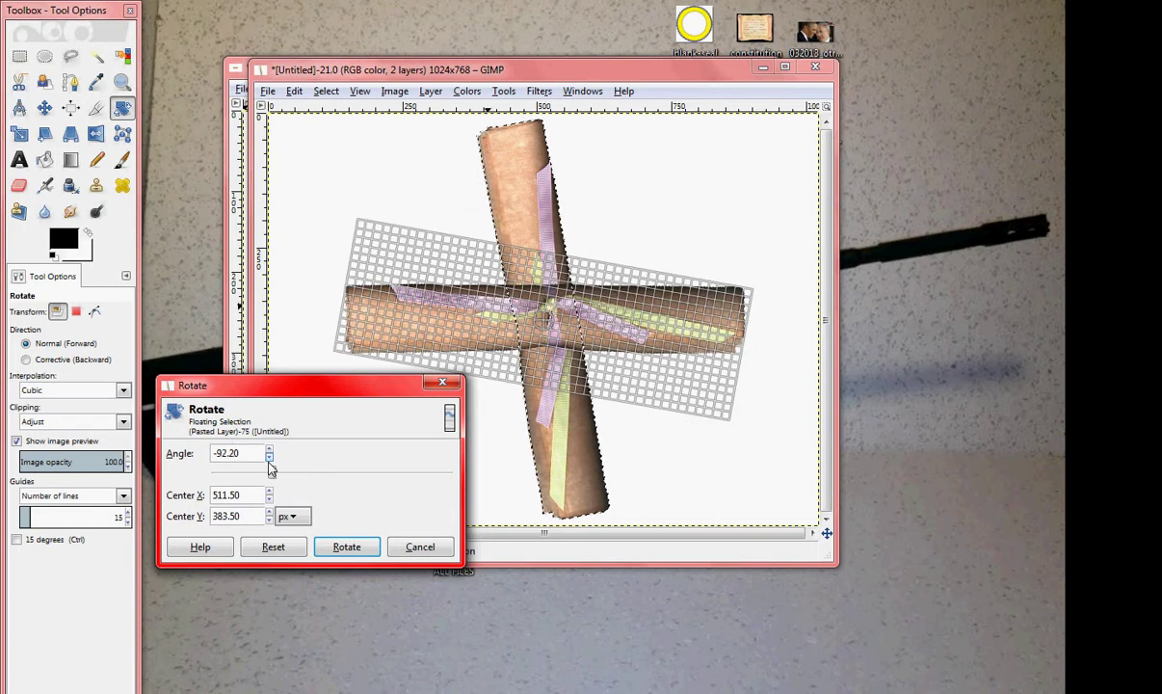
click(271, 461)
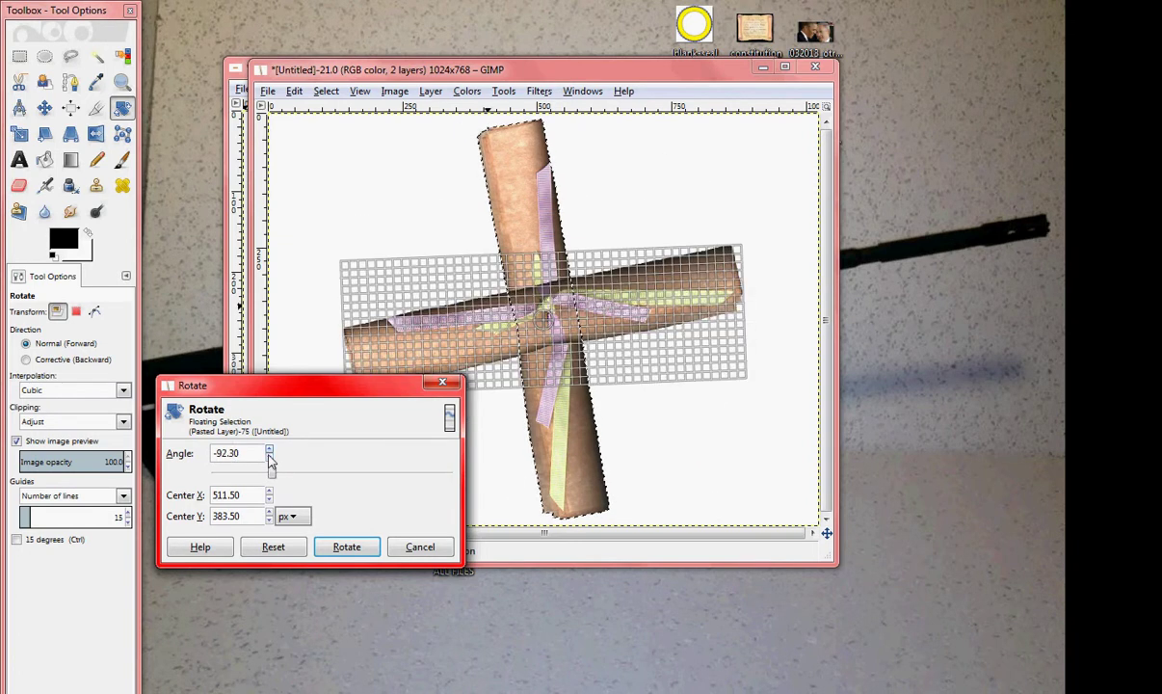
click(272, 453)
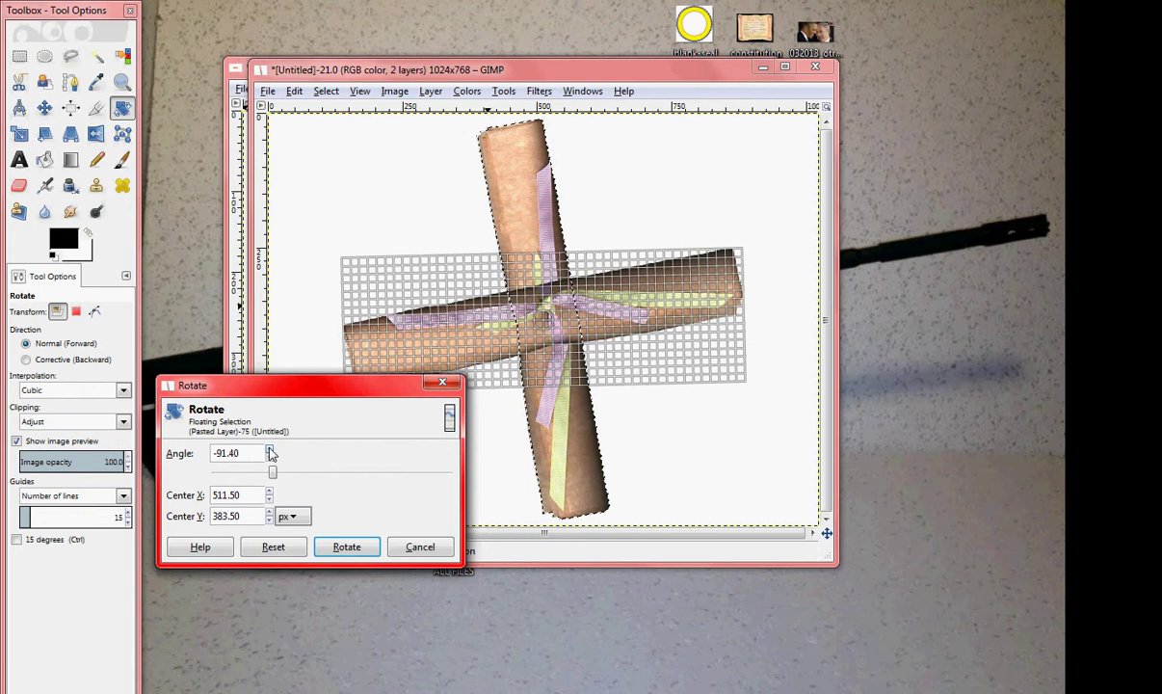
click(272, 453)
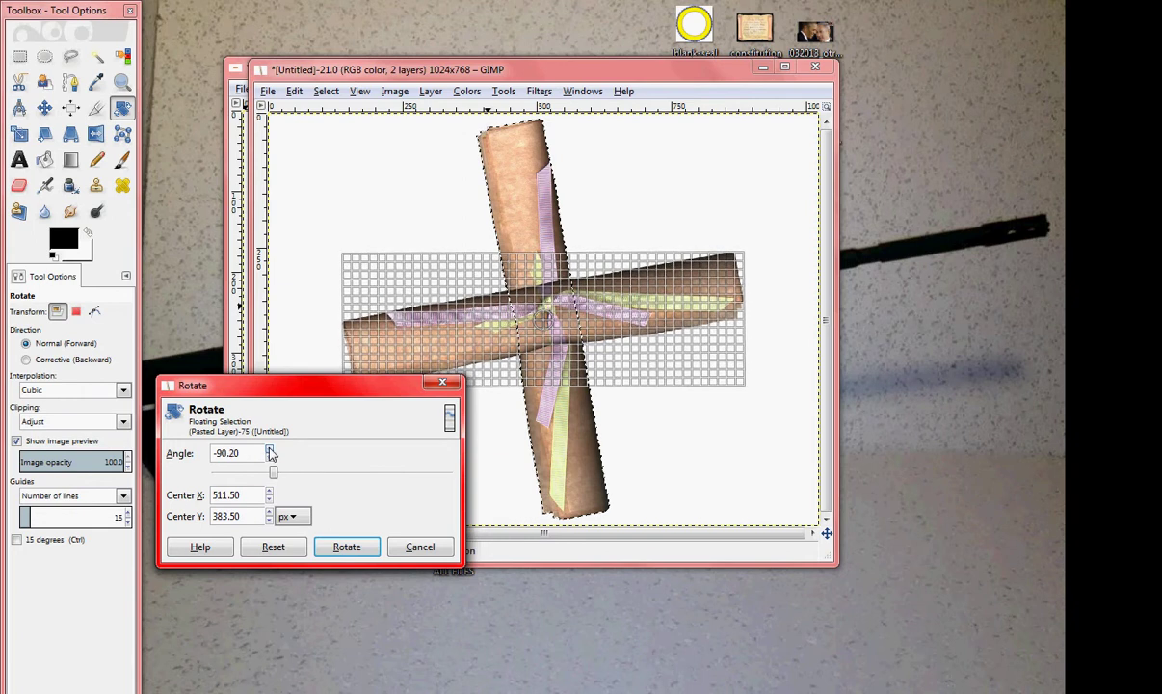
click(272, 453)
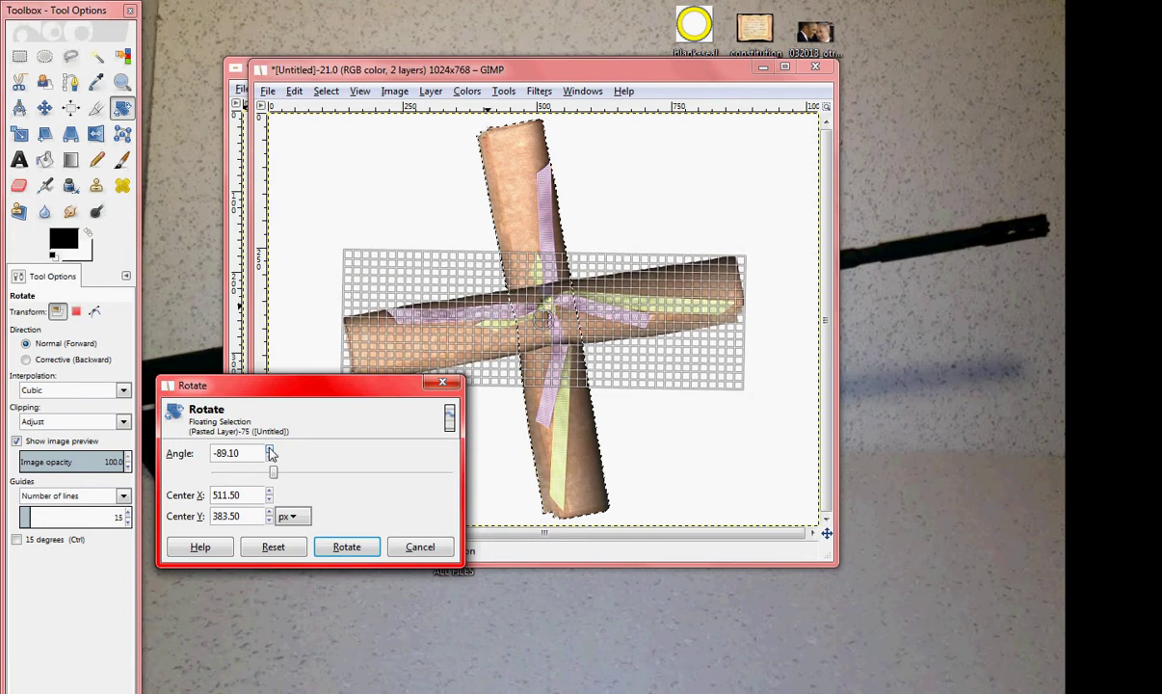
click(272, 453)
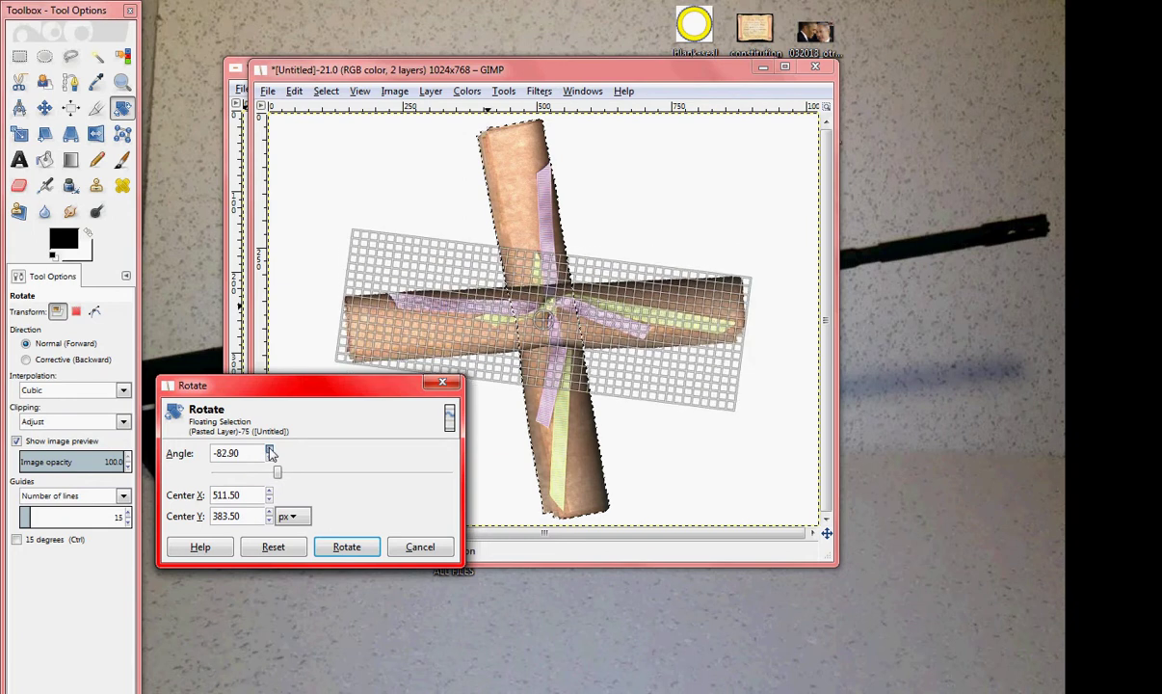
click(272, 453)
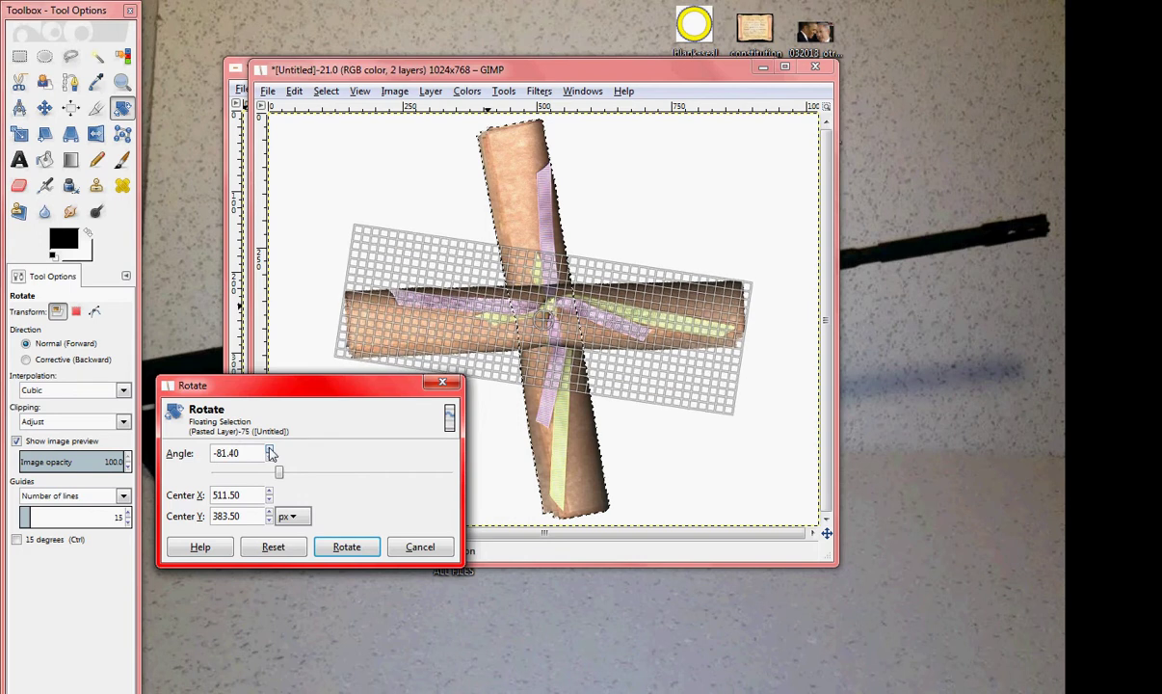
click(272, 453)
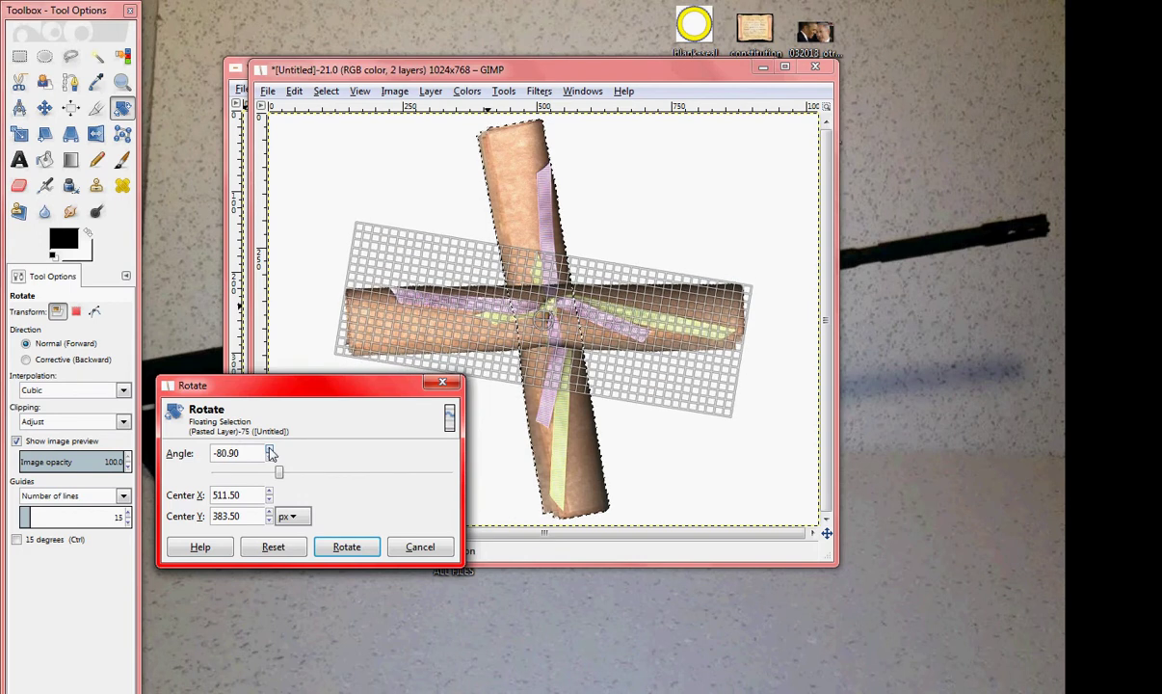
click(272, 453)
click(272, 453)
click(272, 453)
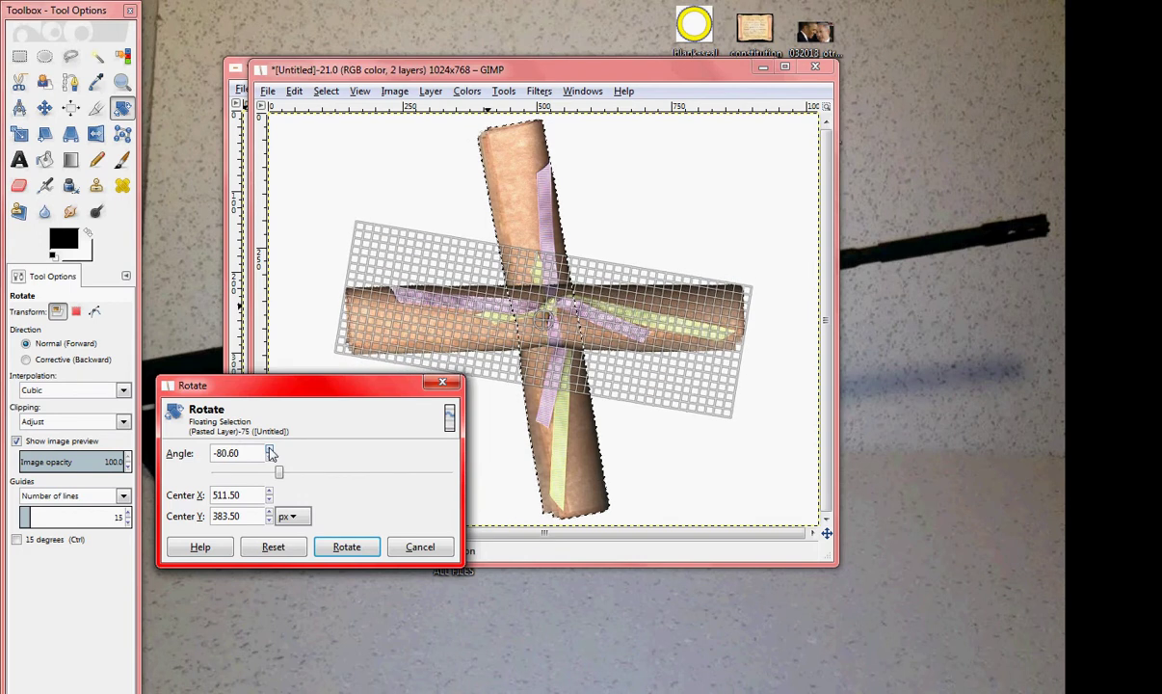
click(271, 453)
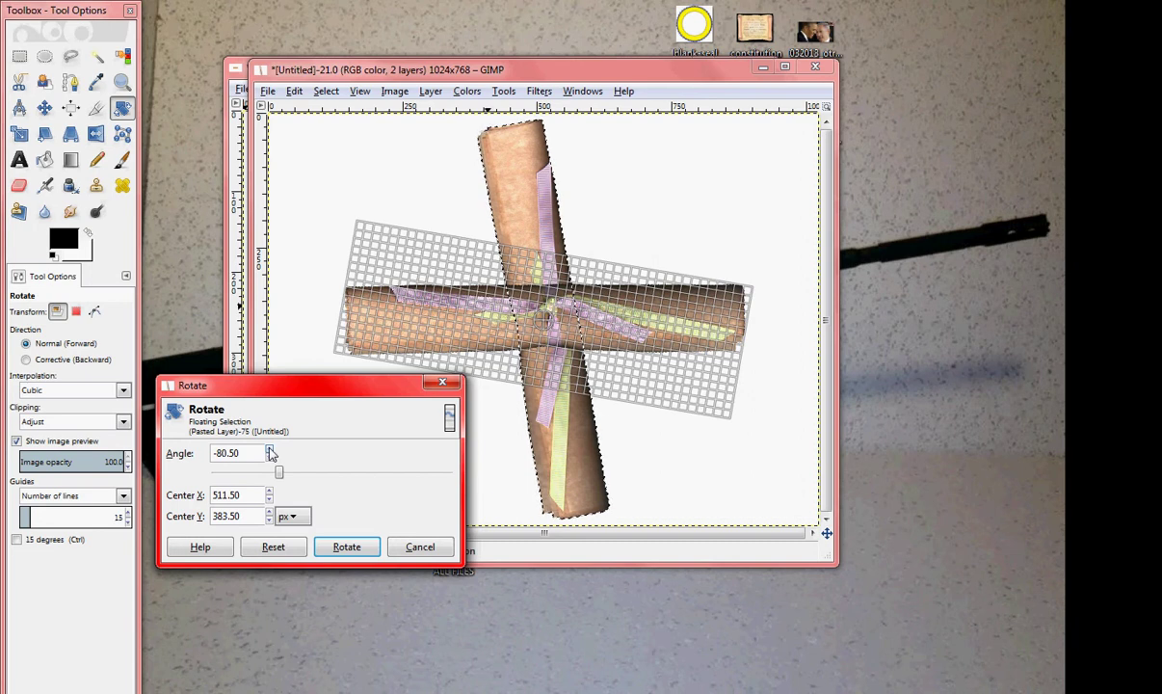
click(346, 547)
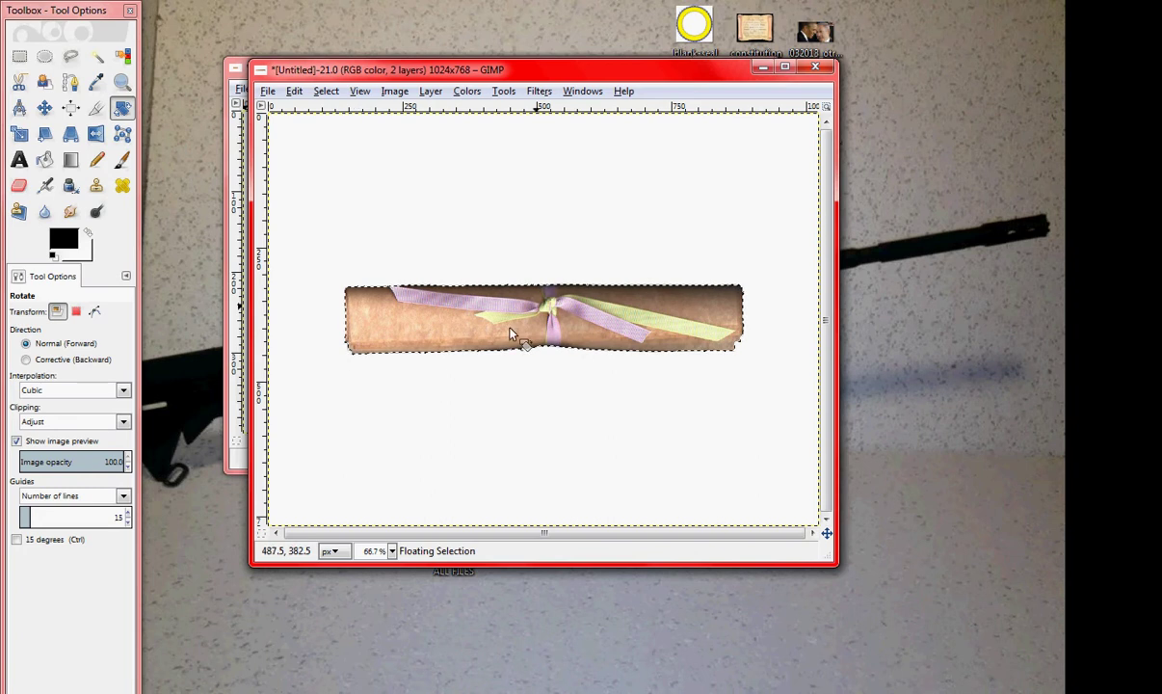
Step: Rotate the horizontal parchment roll by 175.90° to turn it over, with its shaded edge facing down
click(583, 331)
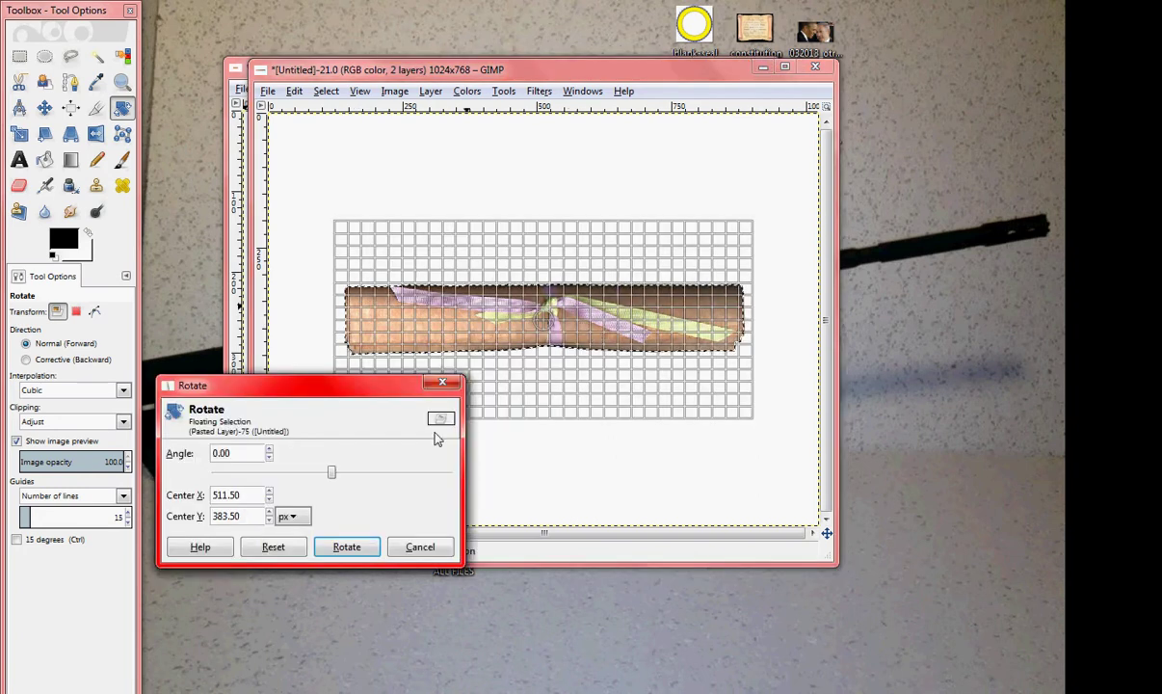
click(270, 459)
drag(271, 460, 272, 465)
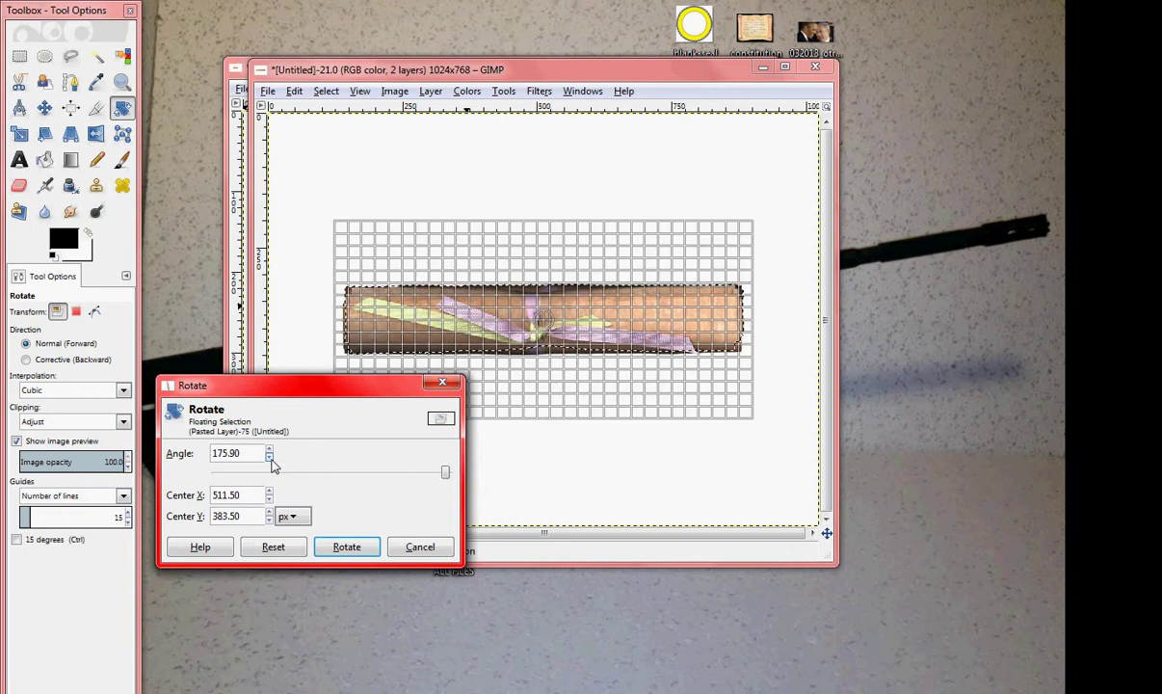
click(370, 547)
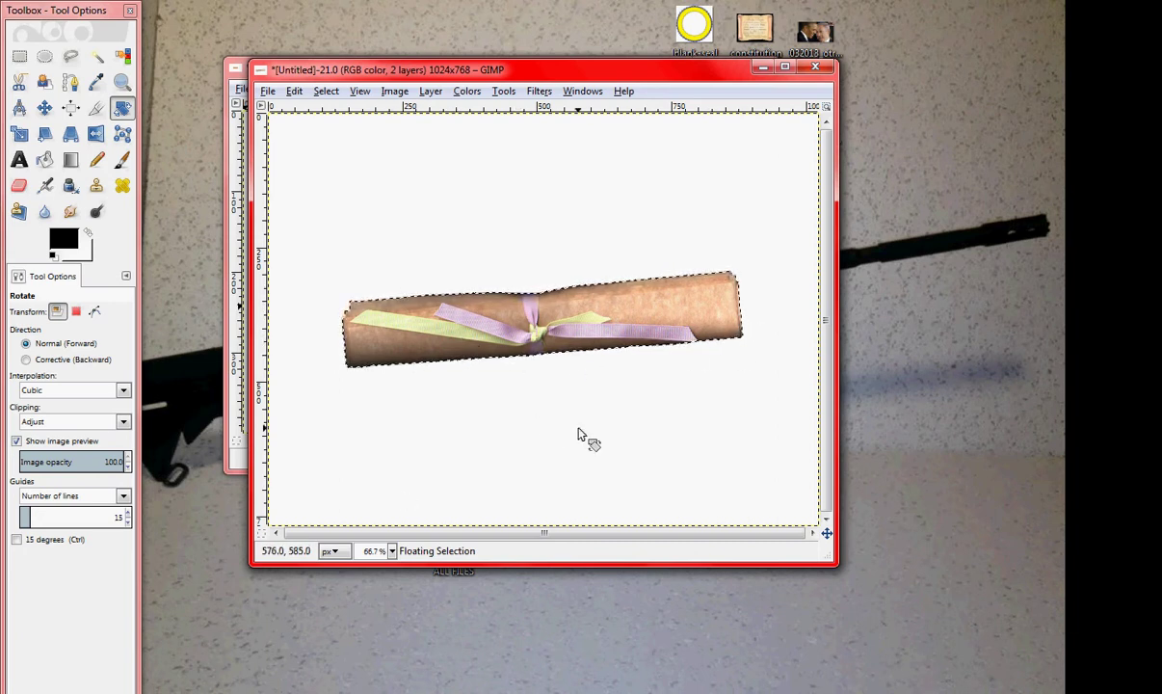
Step: Rotate the slightly tilted parchment roll by a further 2.20° to bring it closer to level
click(515, 322)
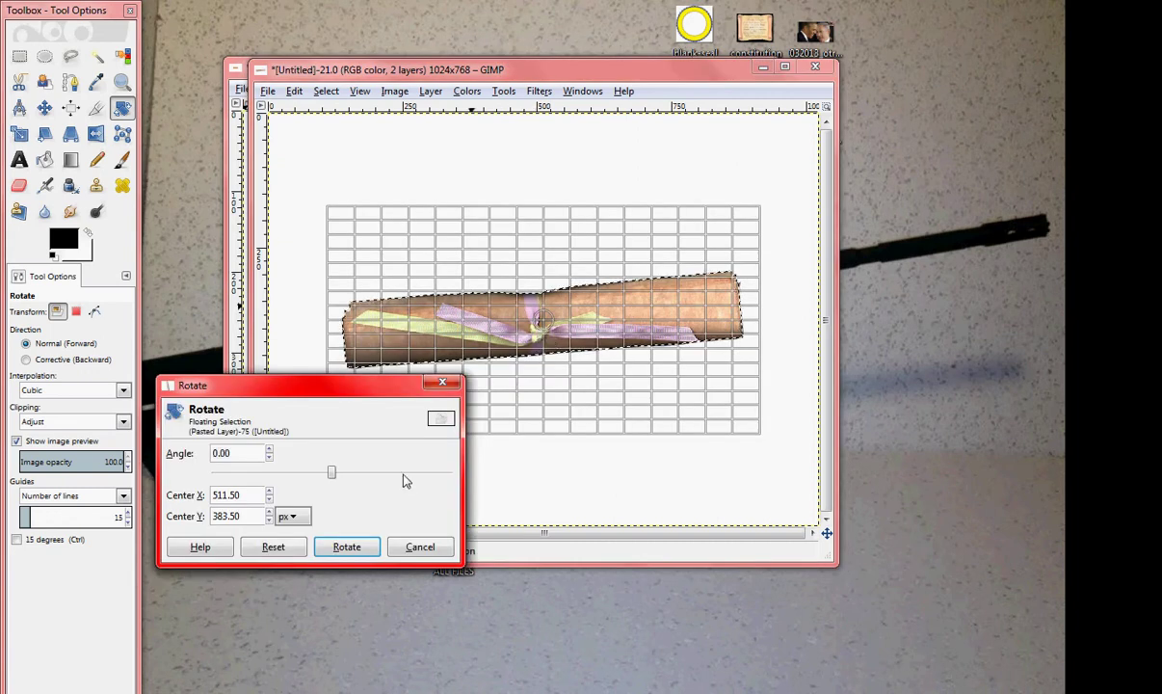
click(269, 457)
click(269, 457)
click(268, 450)
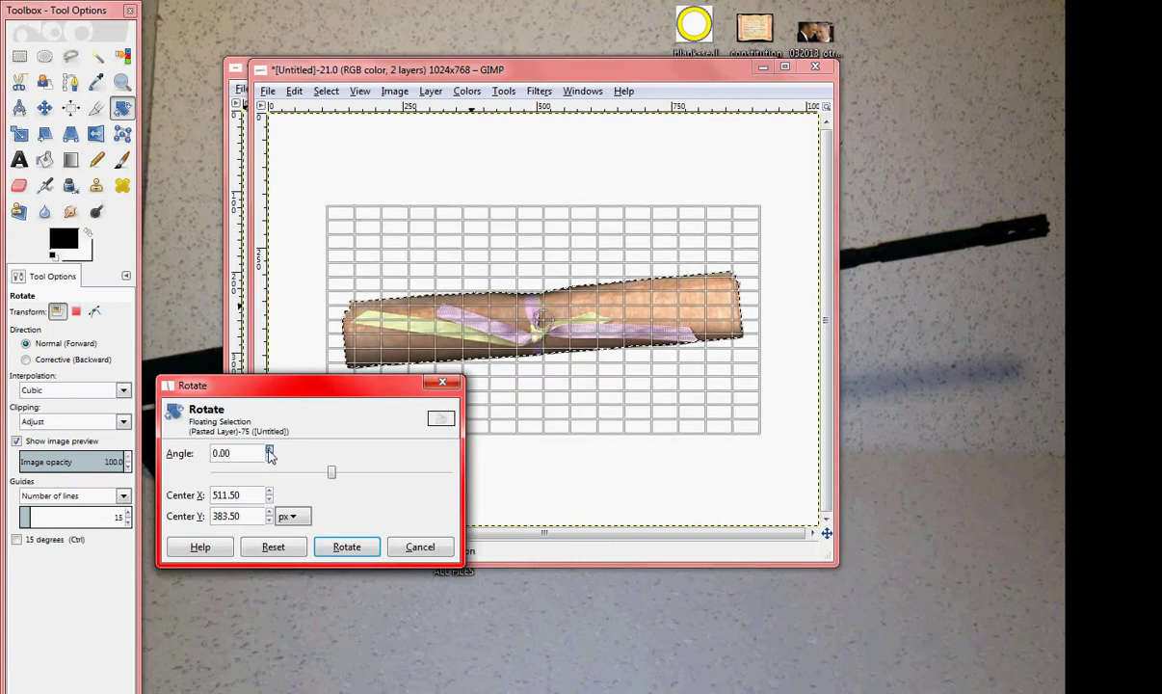
click(269, 450)
click(269, 450)
click(269, 450)
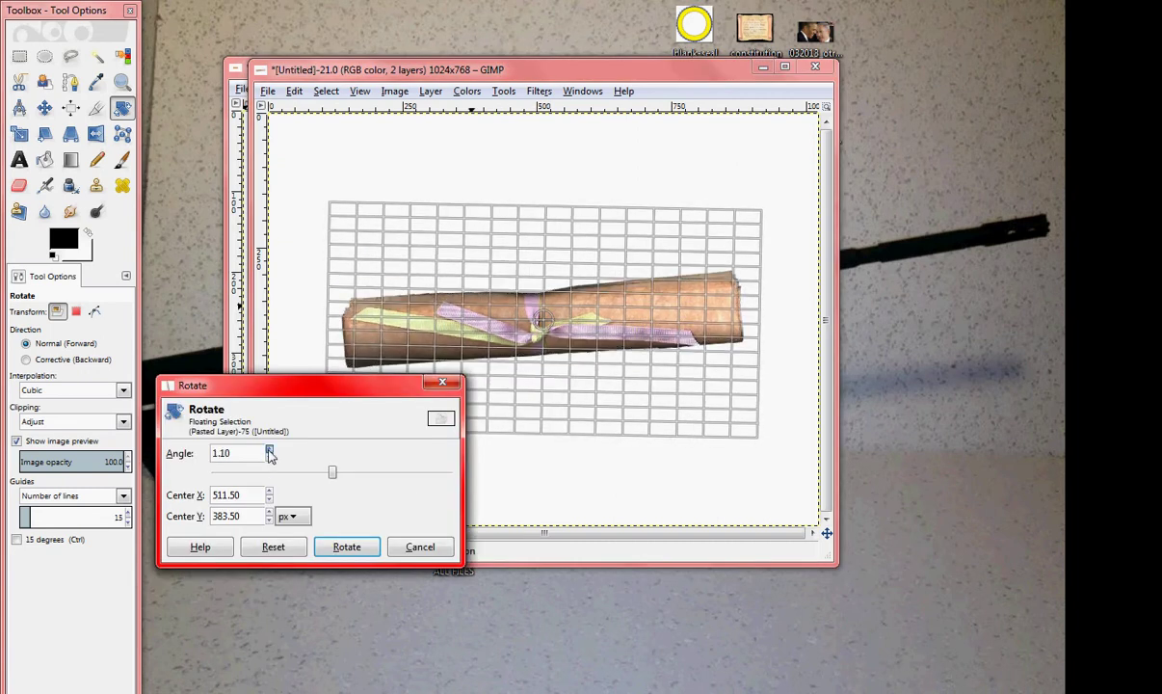
click(269, 450)
click(268, 450)
click(269, 450)
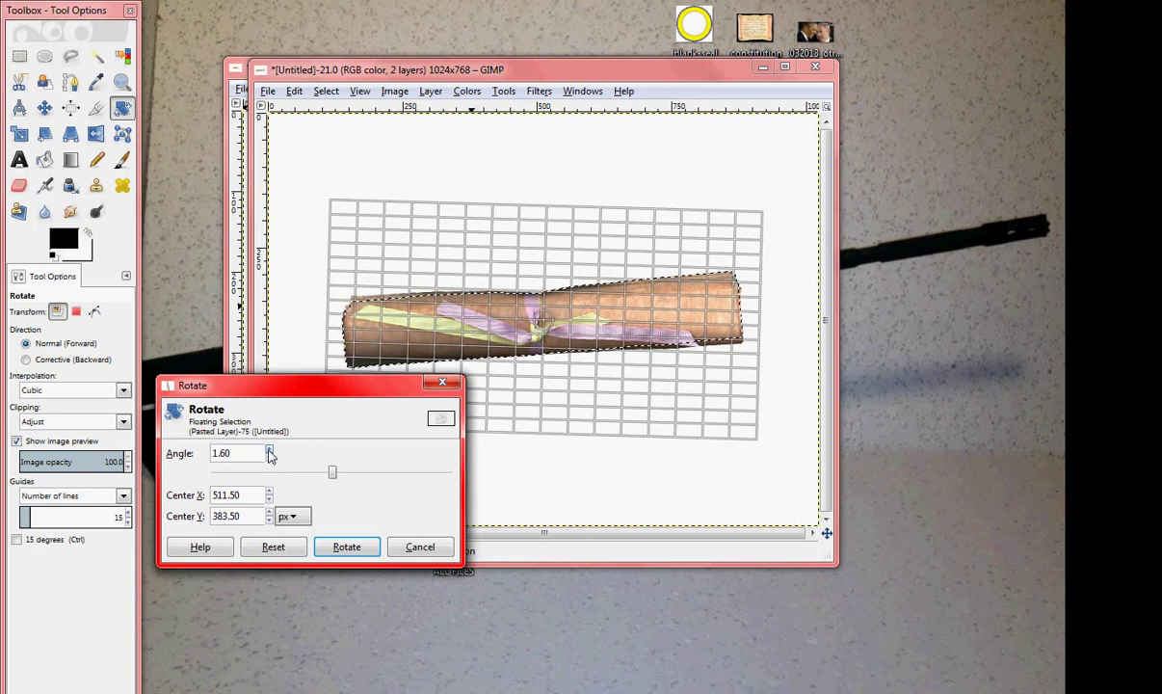
click(269, 451)
click(269, 451)
click(269, 450)
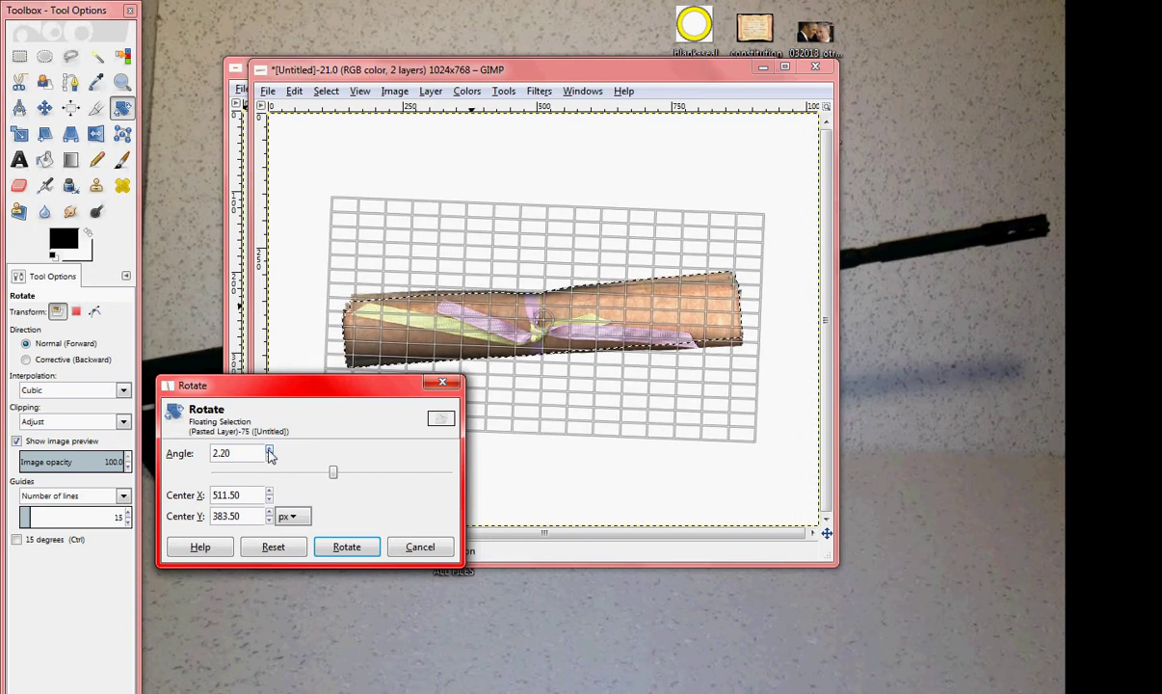
click(347, 546)
Step: Rotate the floating parchment roll by a further 1.30° about its centre
click(515, 310)
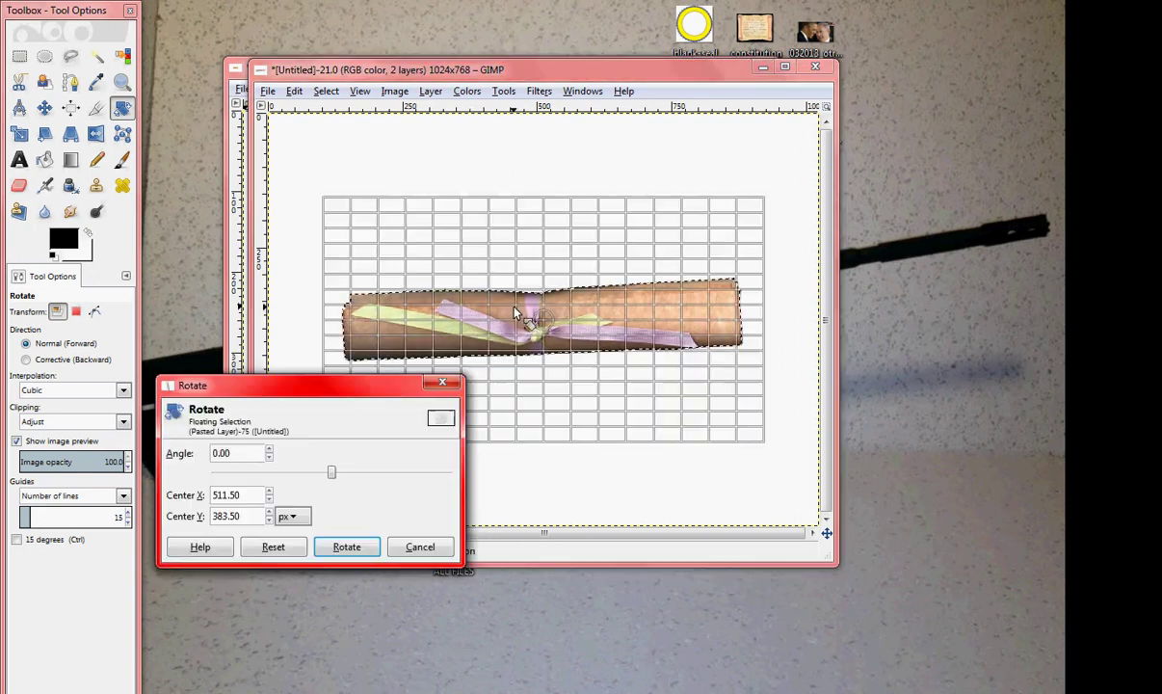
click(270, 450)
click(269, 450)
click(269, 450)
click(270, 450)
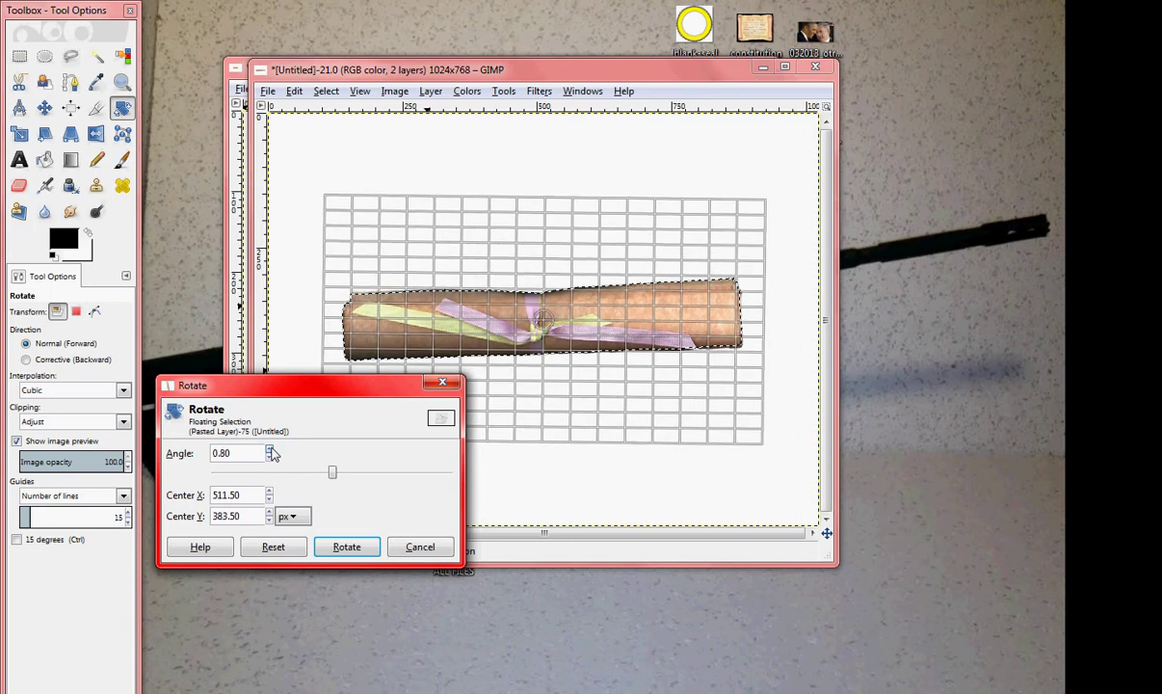
click(270, 450)
click(270, 450)
click(270, 450)
click(270, 450)
click(270, 450)
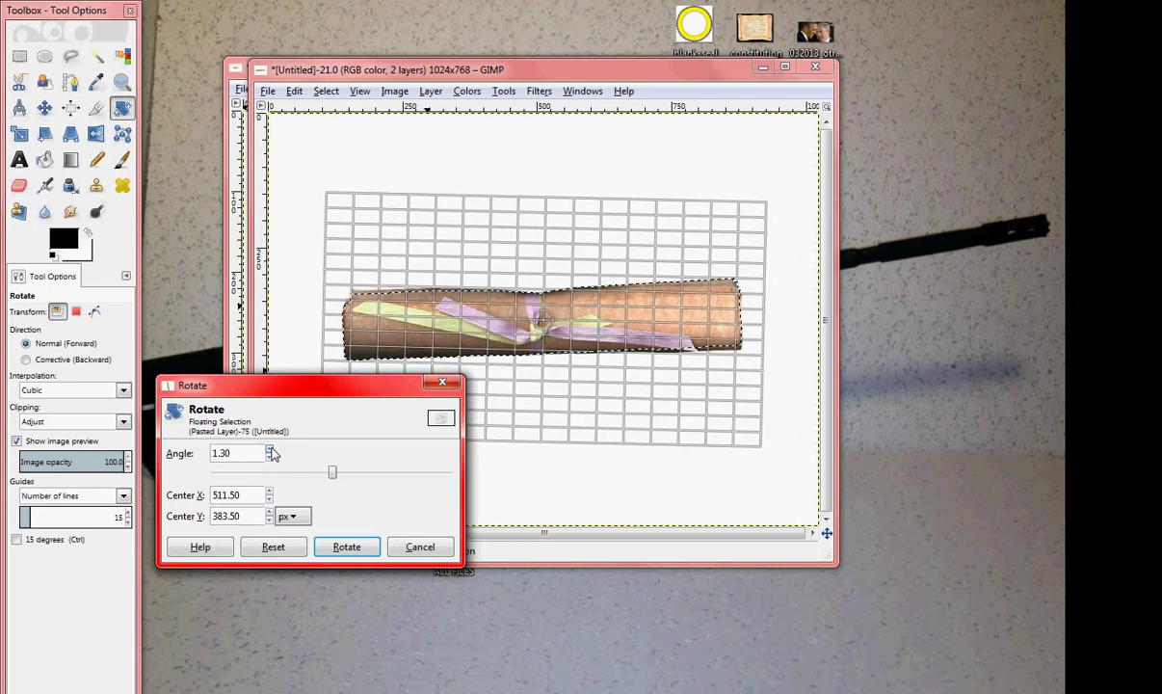
click(347, 547)
Step: Rotate the floating parchment roll slightly more in the same direction to bring its lower edge level
click(513, 295)
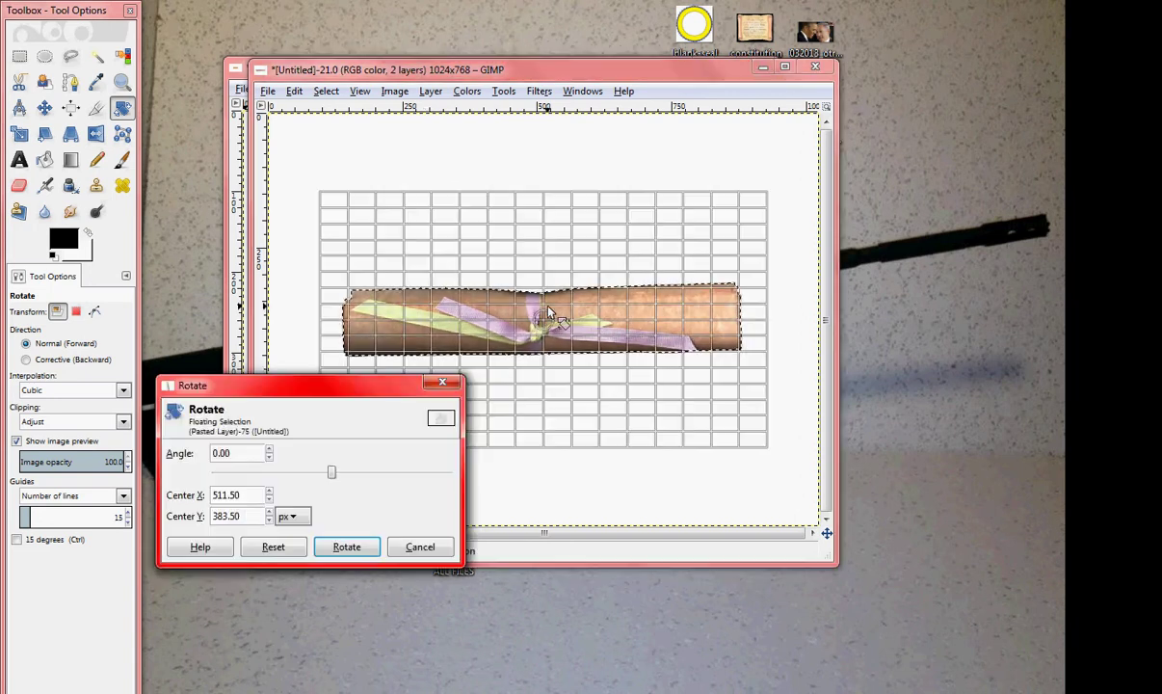
click(270, 450)
click(270, 450)
click(270, 450)
click(269, 450)
click(270, 450)
click(347, 546)
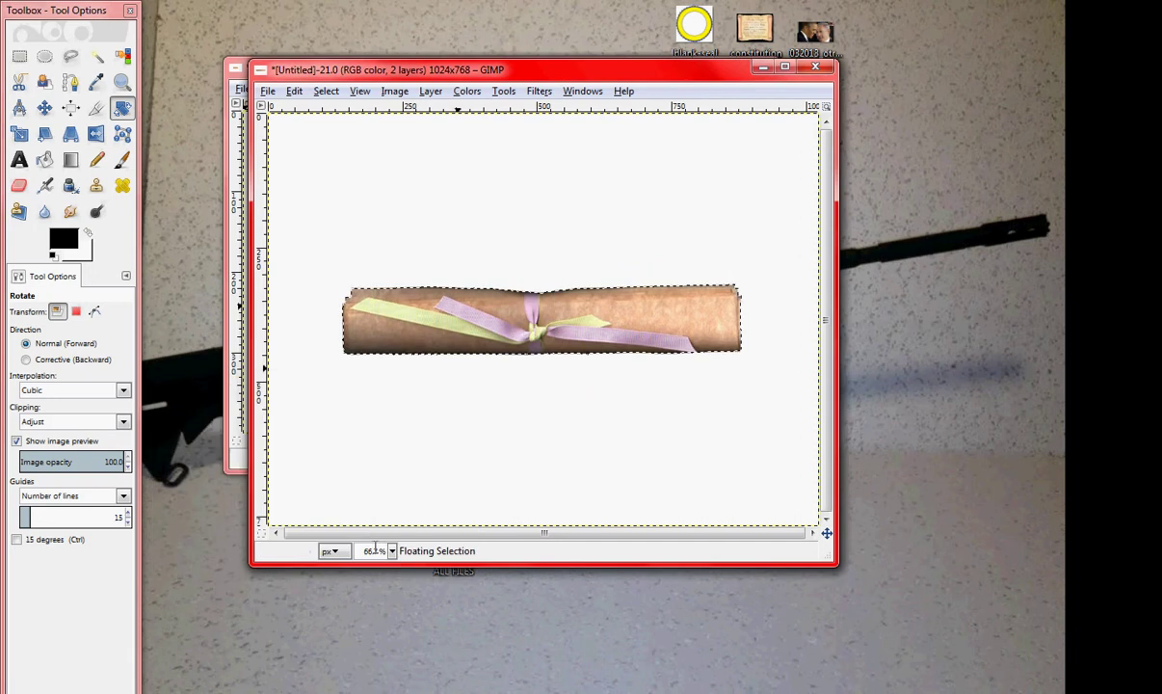
Step: Rotate the parchment roll by a final 0.50° about its centre to make it horizontal
click(579, 389)
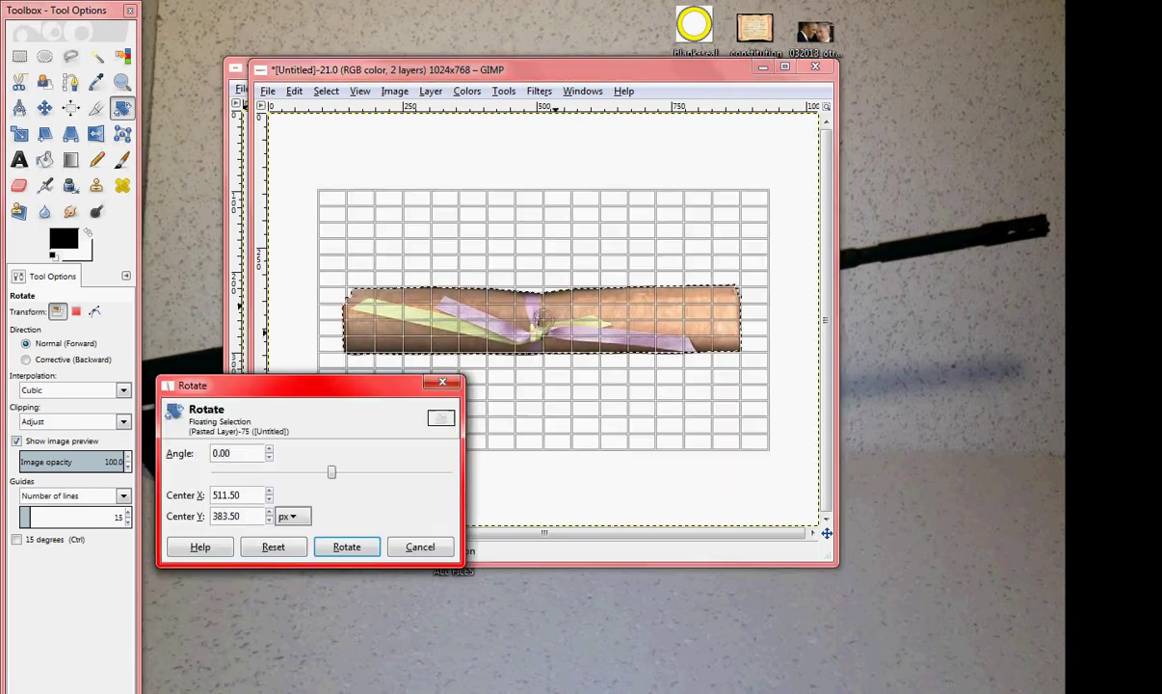
click(270, 450)
click(270, 450)
click(270, 450)
click(270, 450)
click(270, 450)
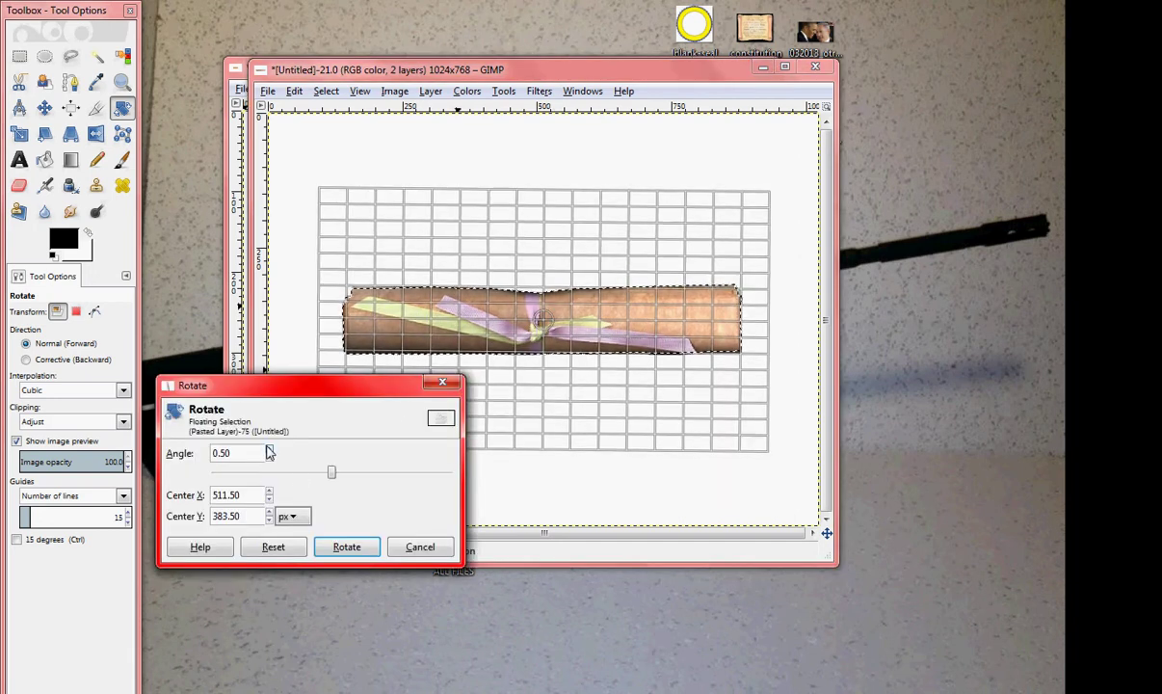
click(347, 547)
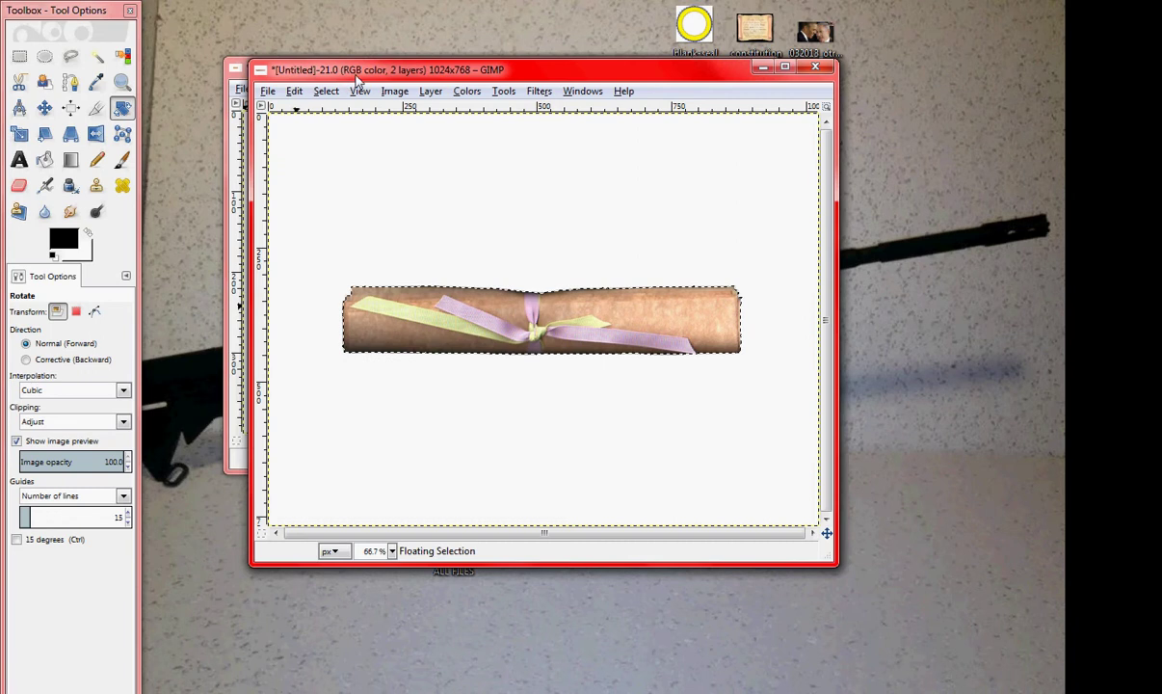
Step: Cut the floating "We the People" lettering from the 640 × 400 px image to the clipboard and close that image
drag(369, 73, 380, 128)
click(462, 67)
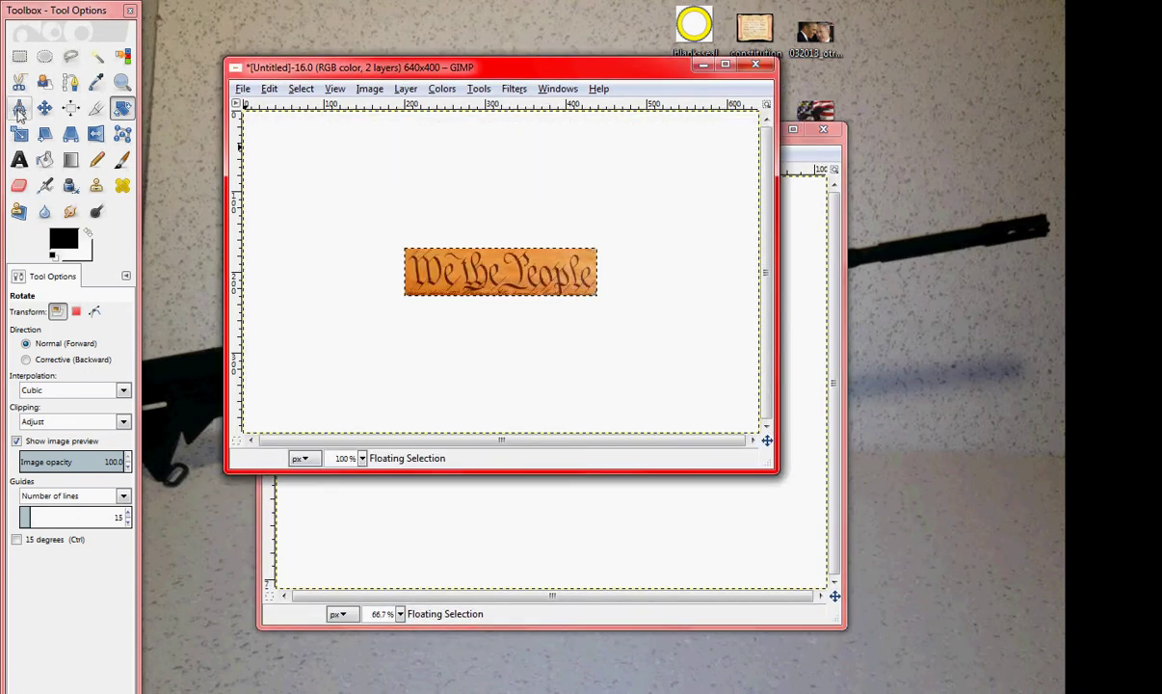
click(44, 107)
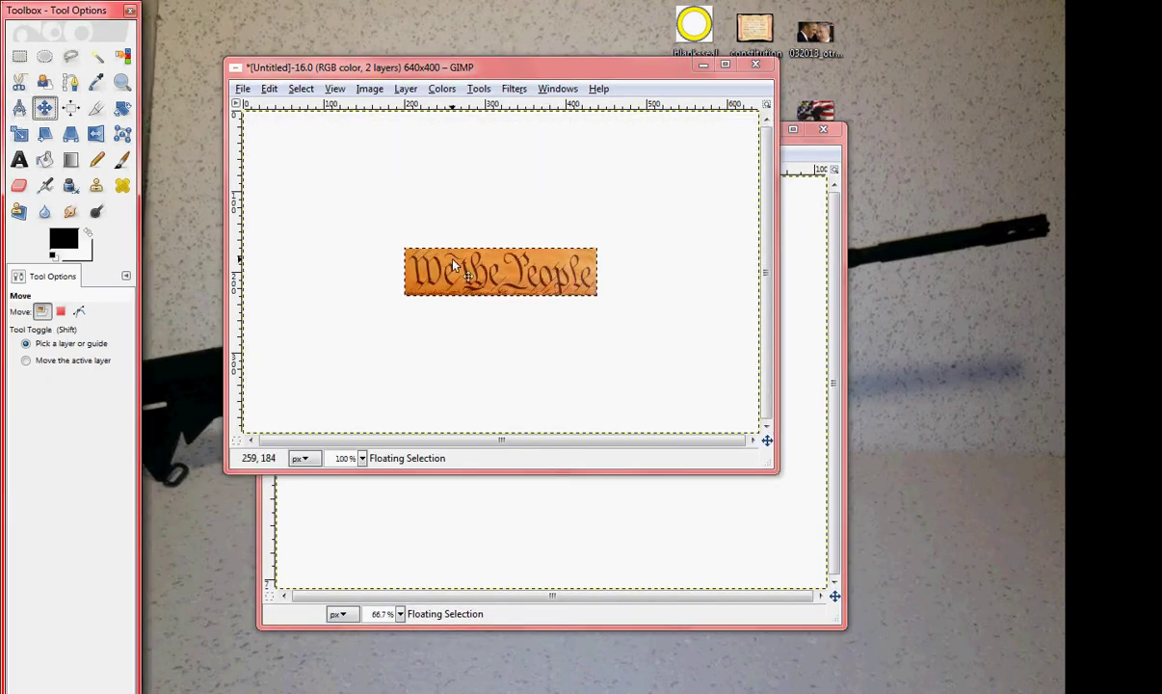
mouse_move(453, 266)
mouse_down()
mouse_move(409, 265)
mouse_move(447, 282)
mouse_up()
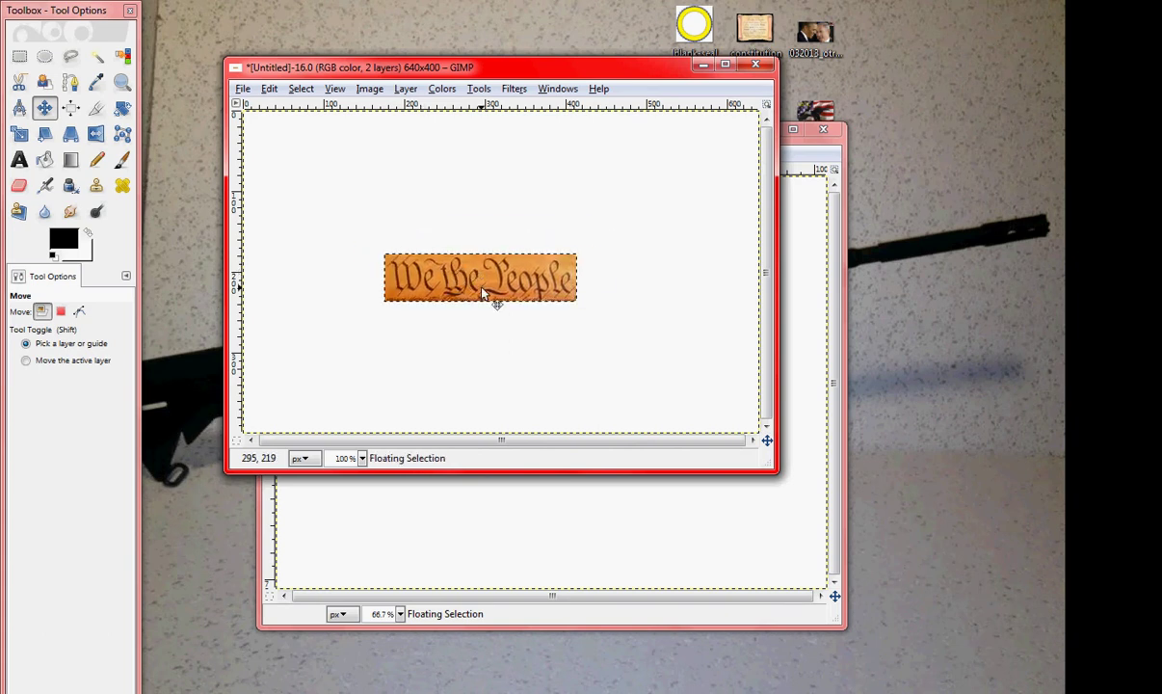
right_click(482, 288)
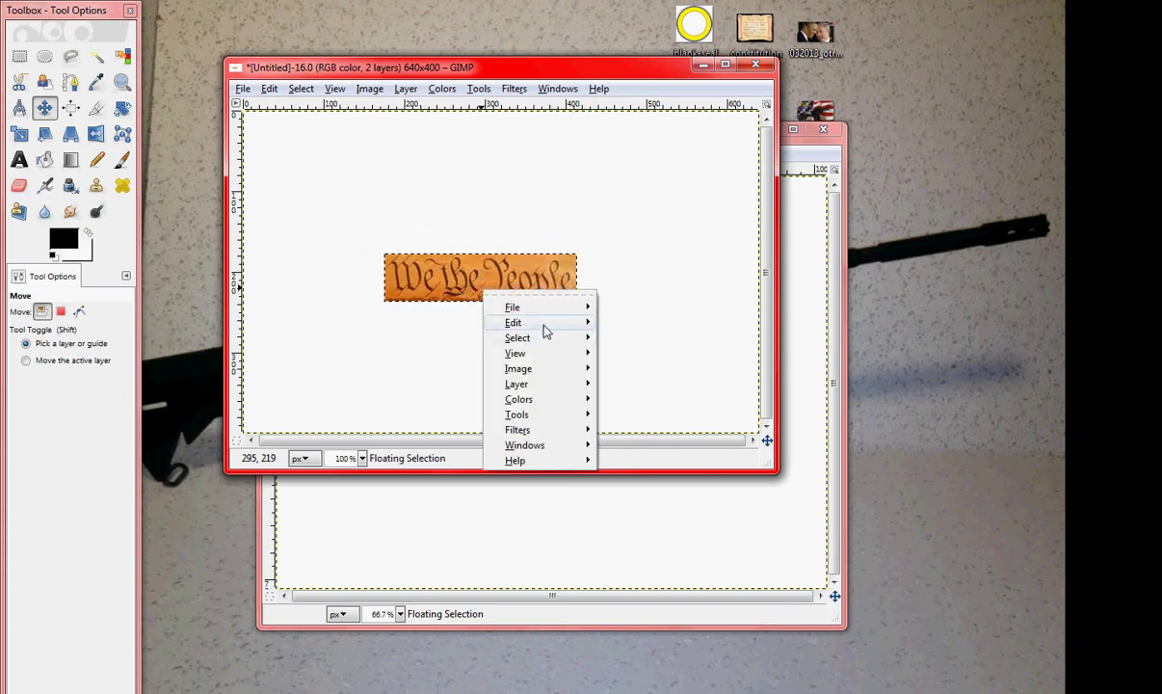
mouse_move(571, 330)
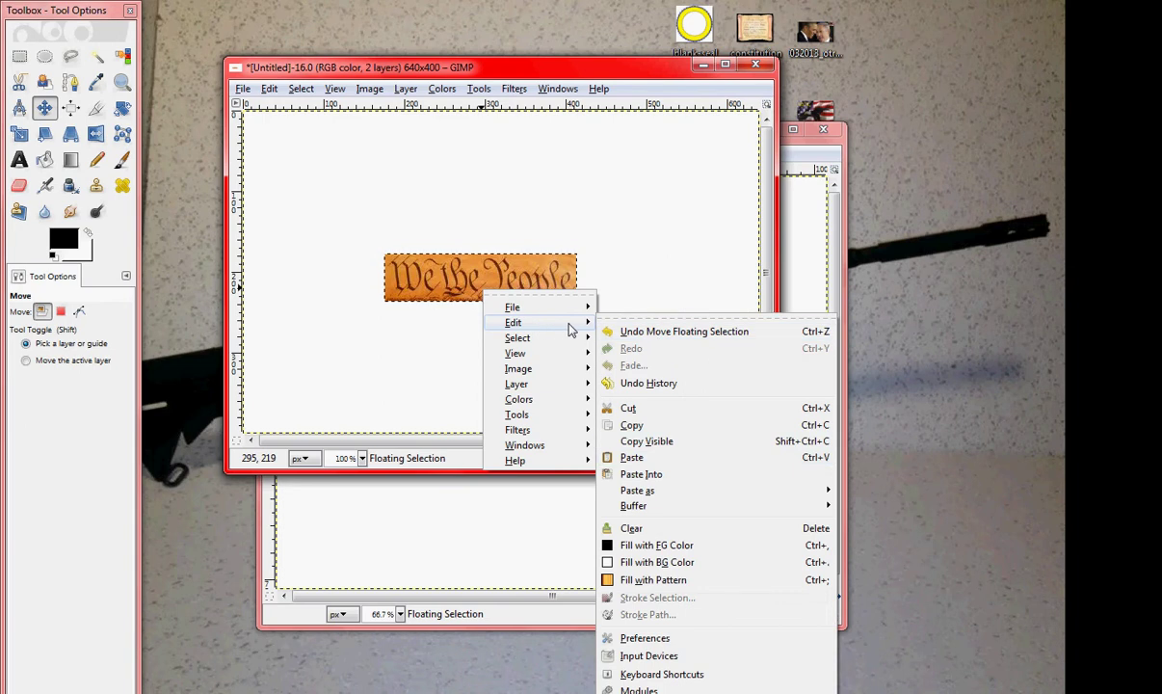
click(644, 410)
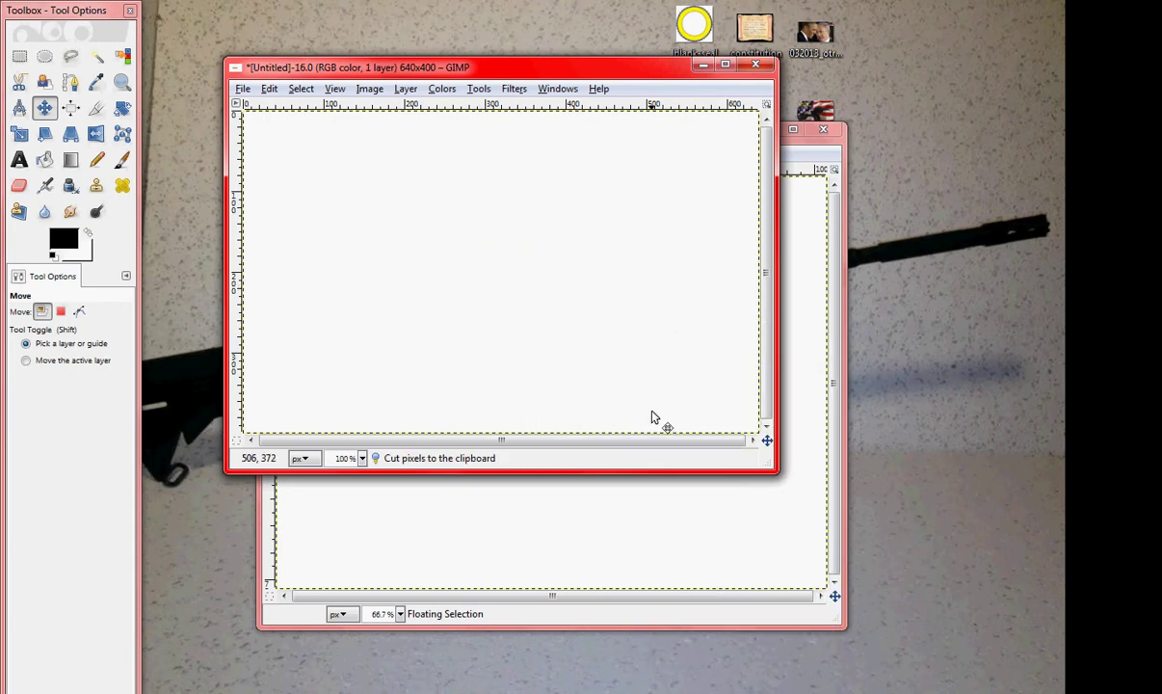
click(750, 68)
click(502, 351)
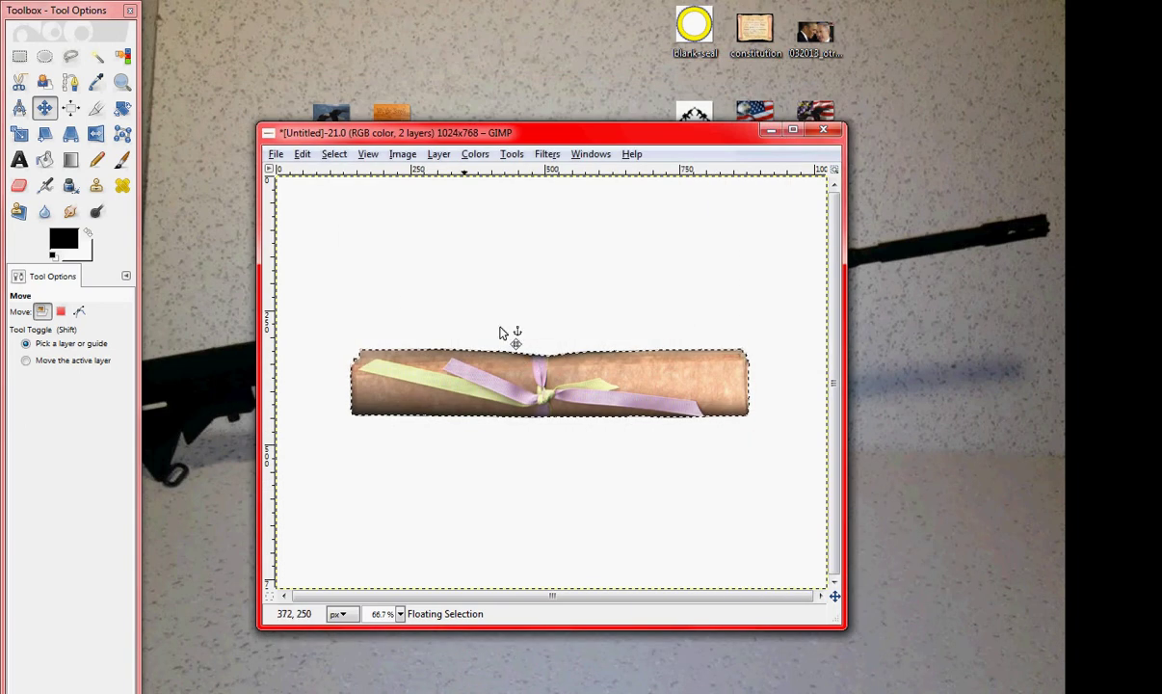
Step: Paste the "We the People" lettering into the parchment roll image, move it above the roll and anchor it
click(303, 155)
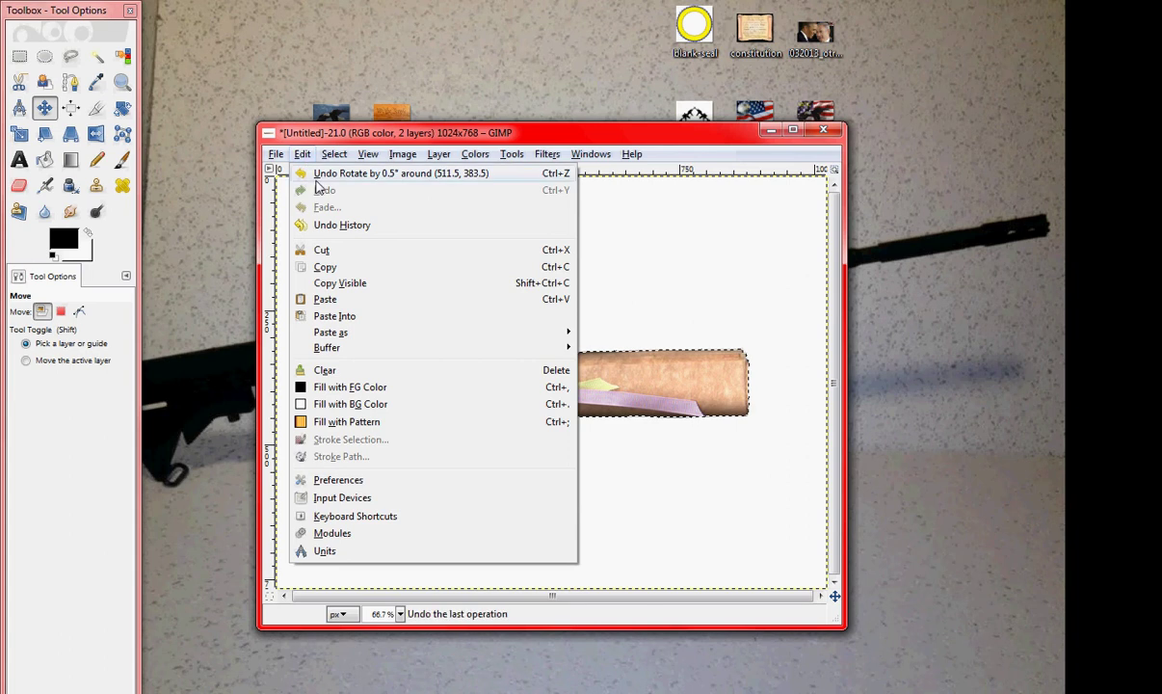
click(323, 299)
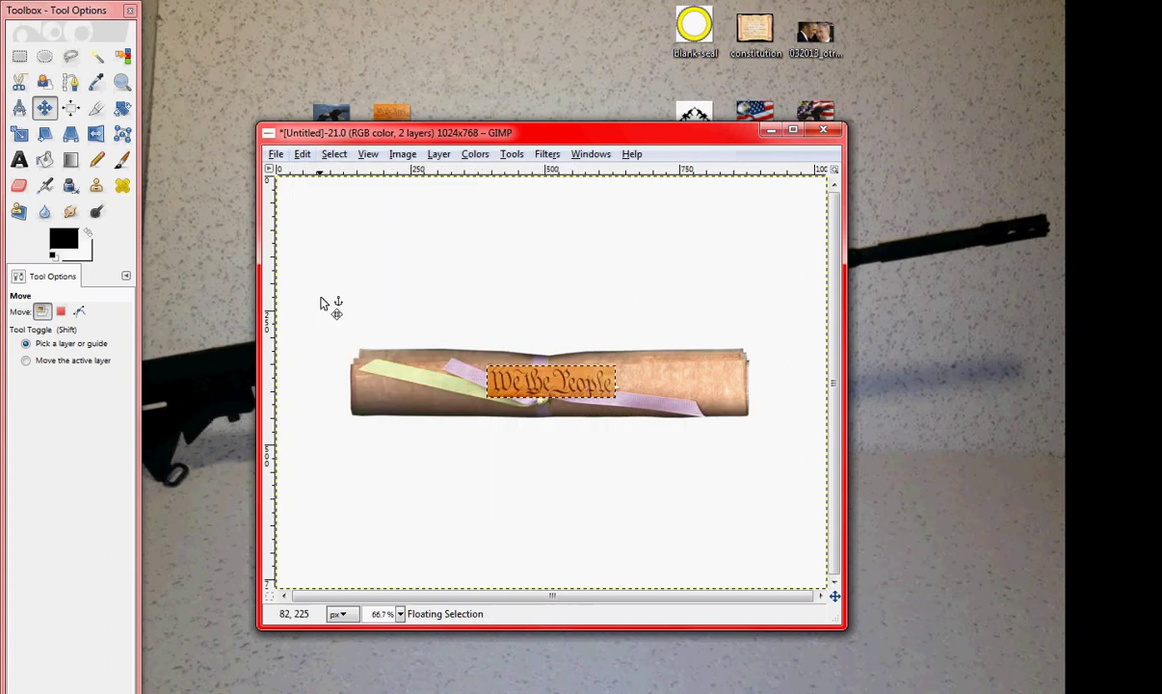
drag(571, 386, 559, 286)
click(582, 386)
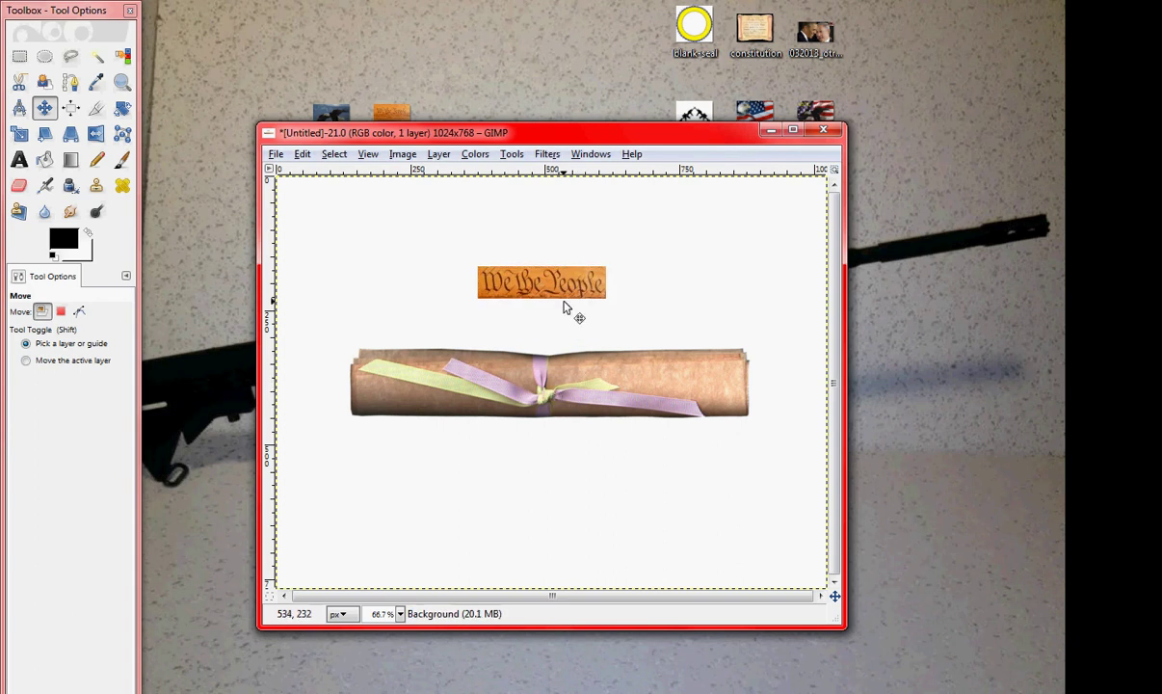
Step: Undo the lettering's anchoring, moves and paste, back to the floating parchment roll
click(303, 154)
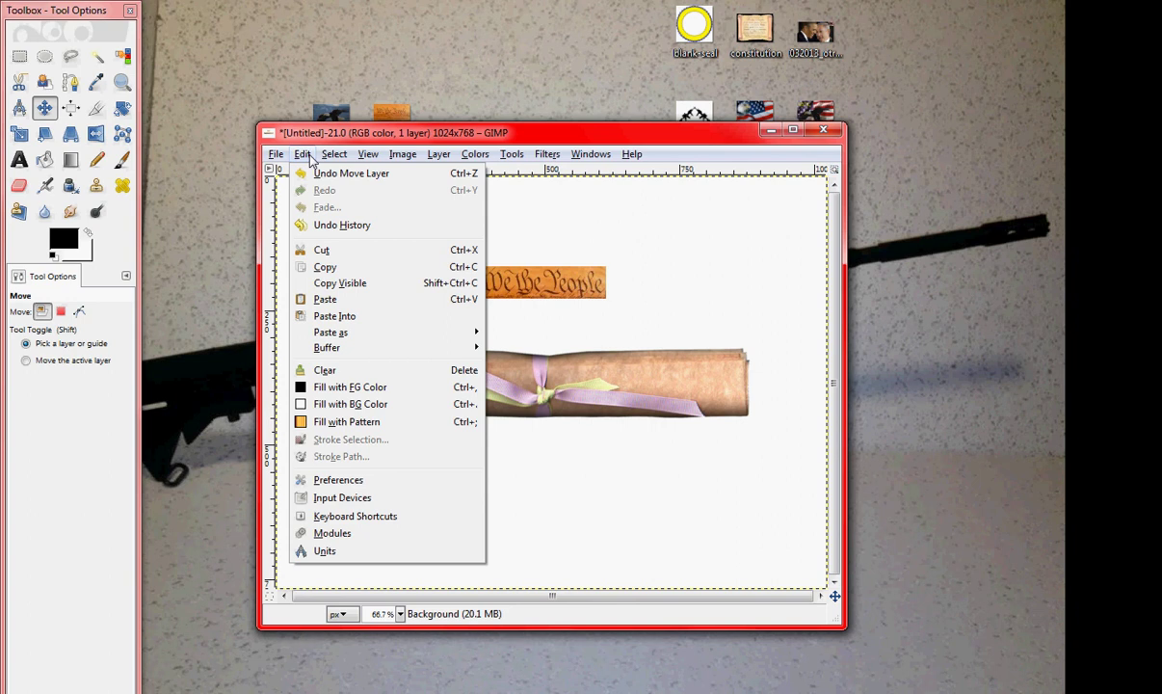
click(323, 174)
click(303, 155)
click(316, 177)
click(302, 156)
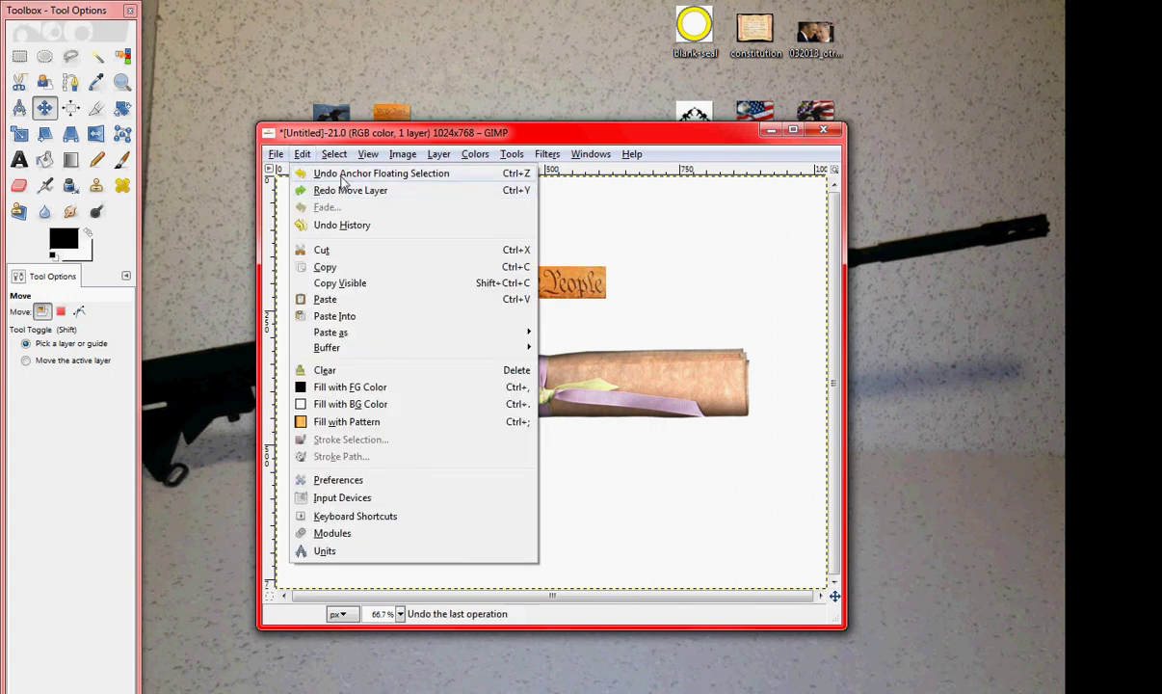
click(340, 177)
click(301, 155)
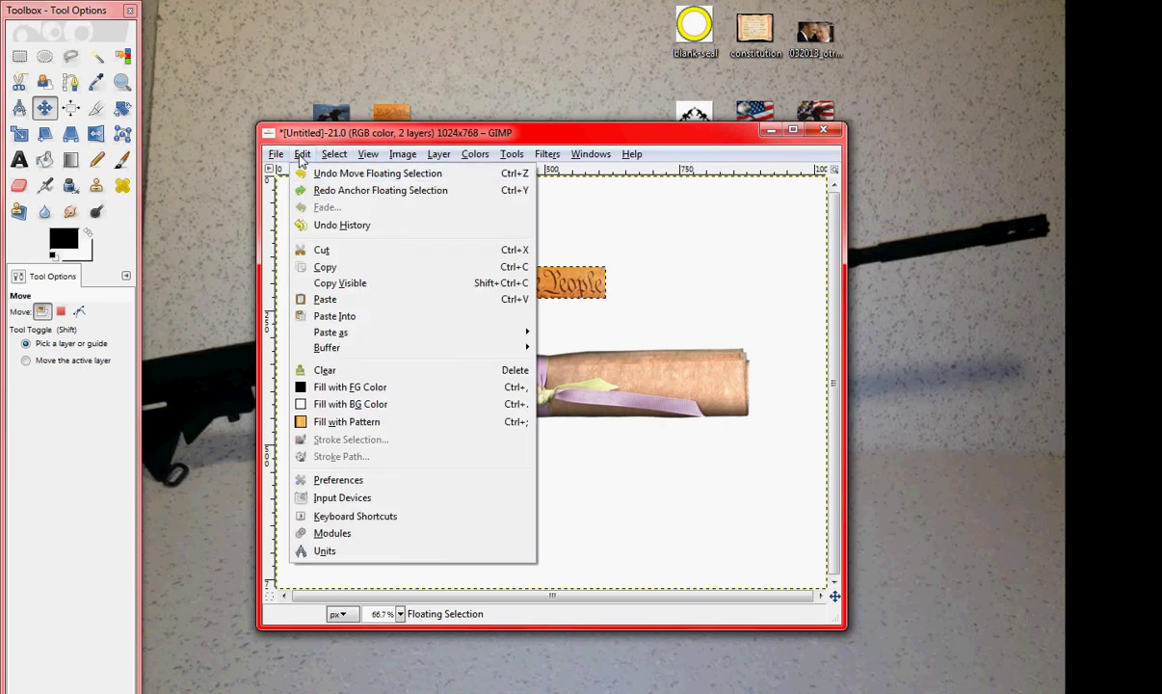
click(316, 177)
click(302, 154)
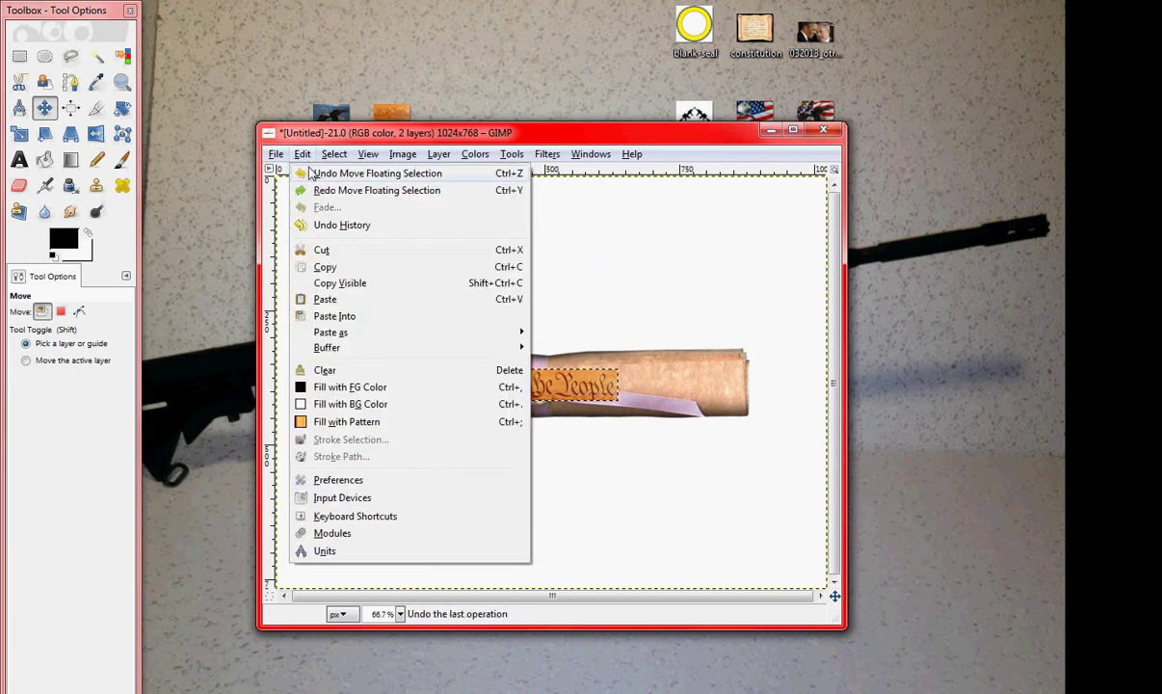
click(318, 174)
click(302, 154)
click(314, 174)
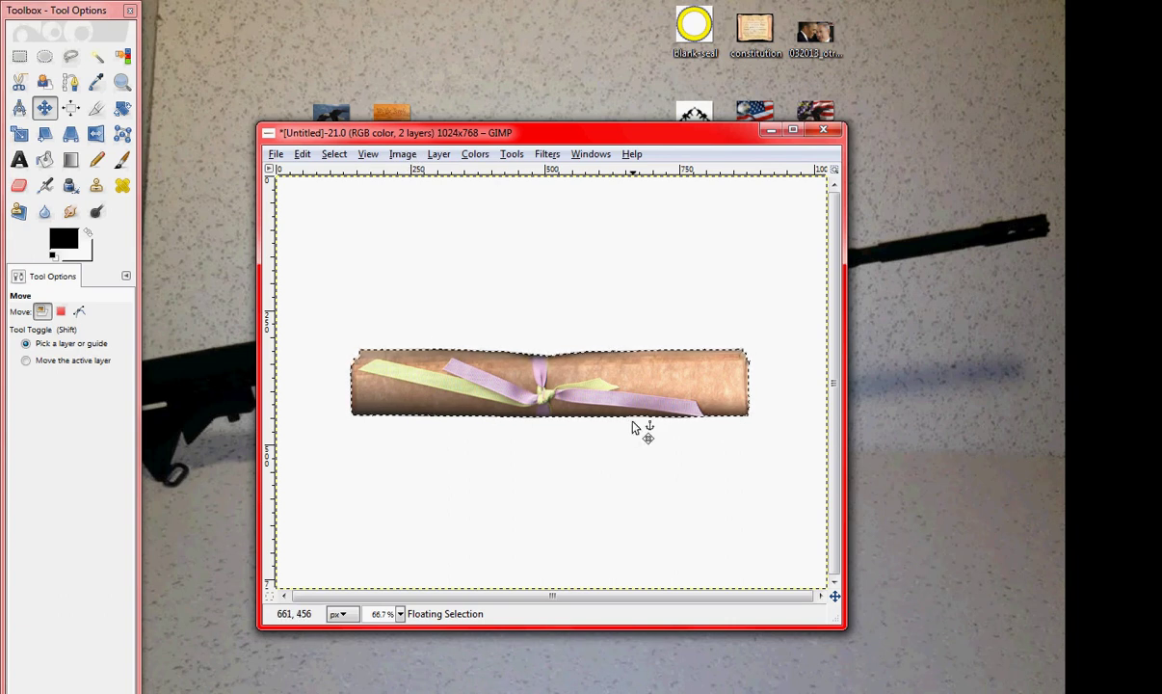
Step: Scale the floating parchment roll layer to 60.85% width and 60.90% height with cubic interpolation
click(405, 160)
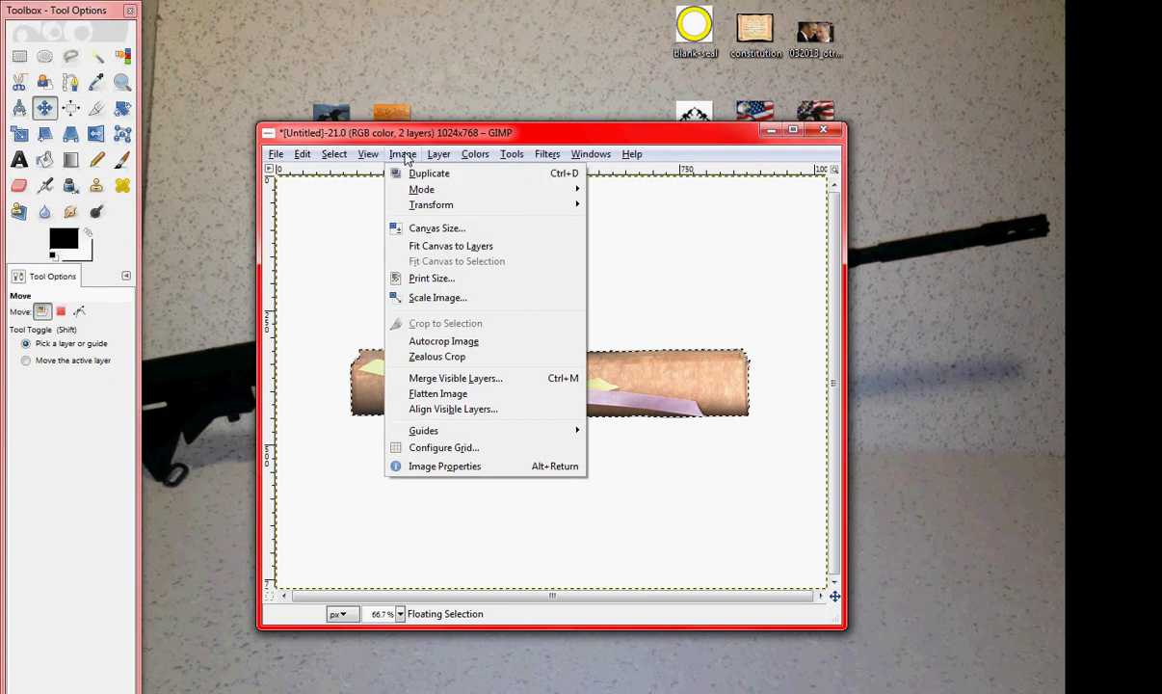
mouse_move(428, 162)
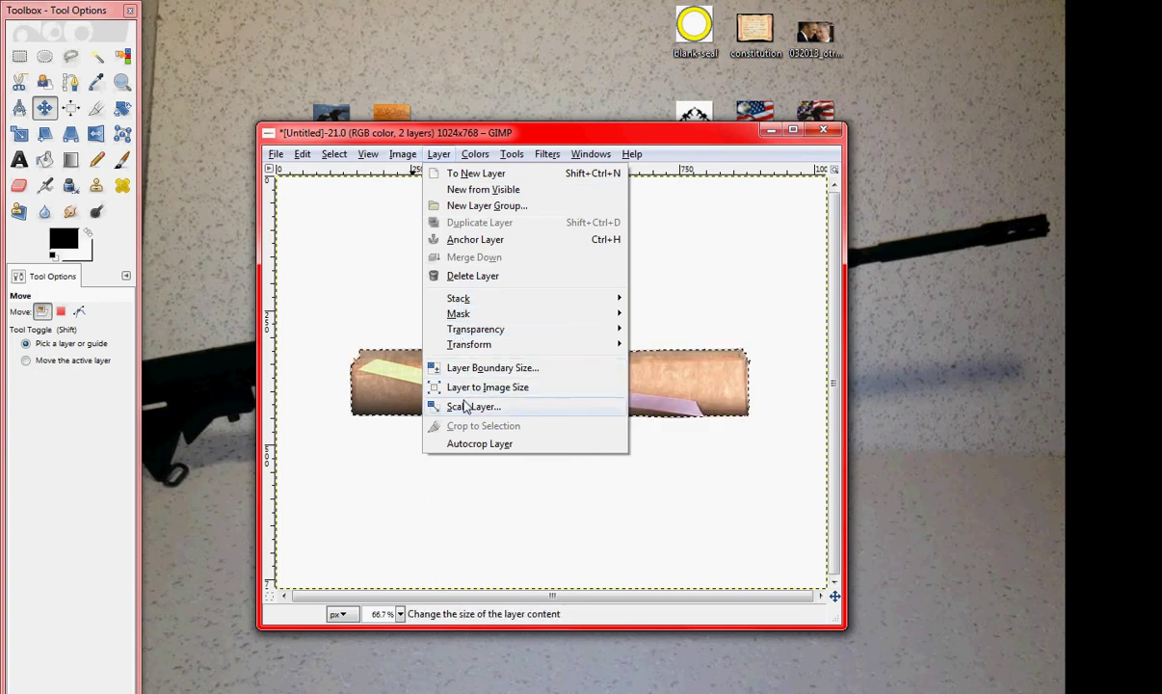
click(467, 407)
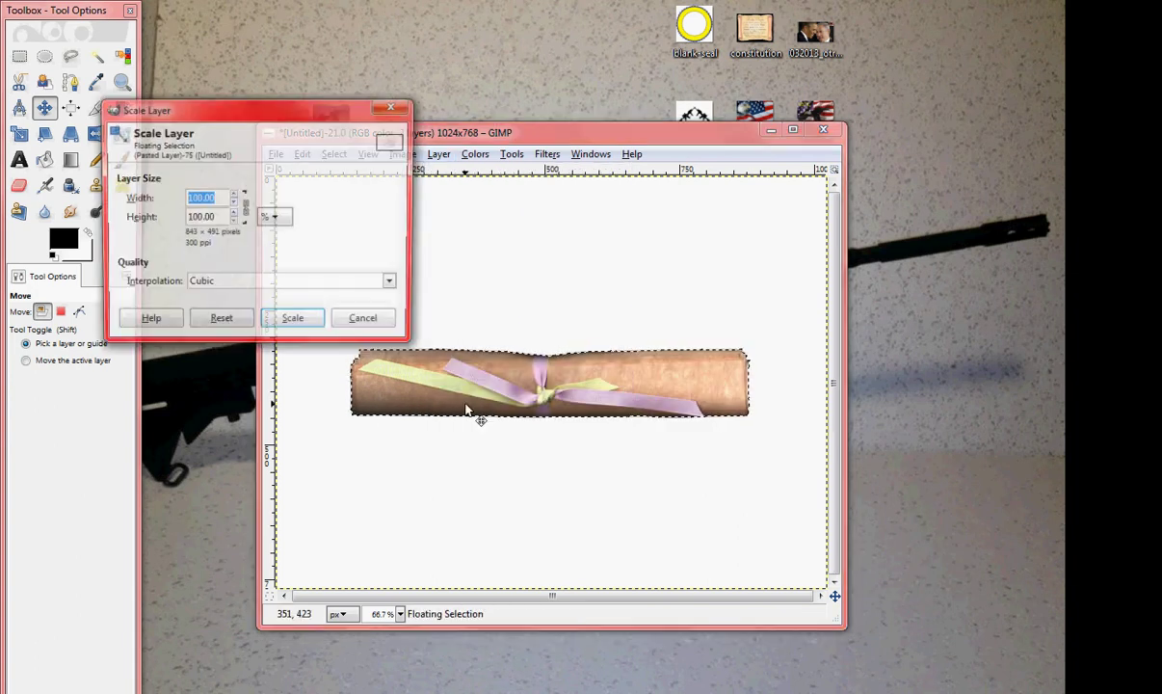
click(233, 208)
click(233, 207)
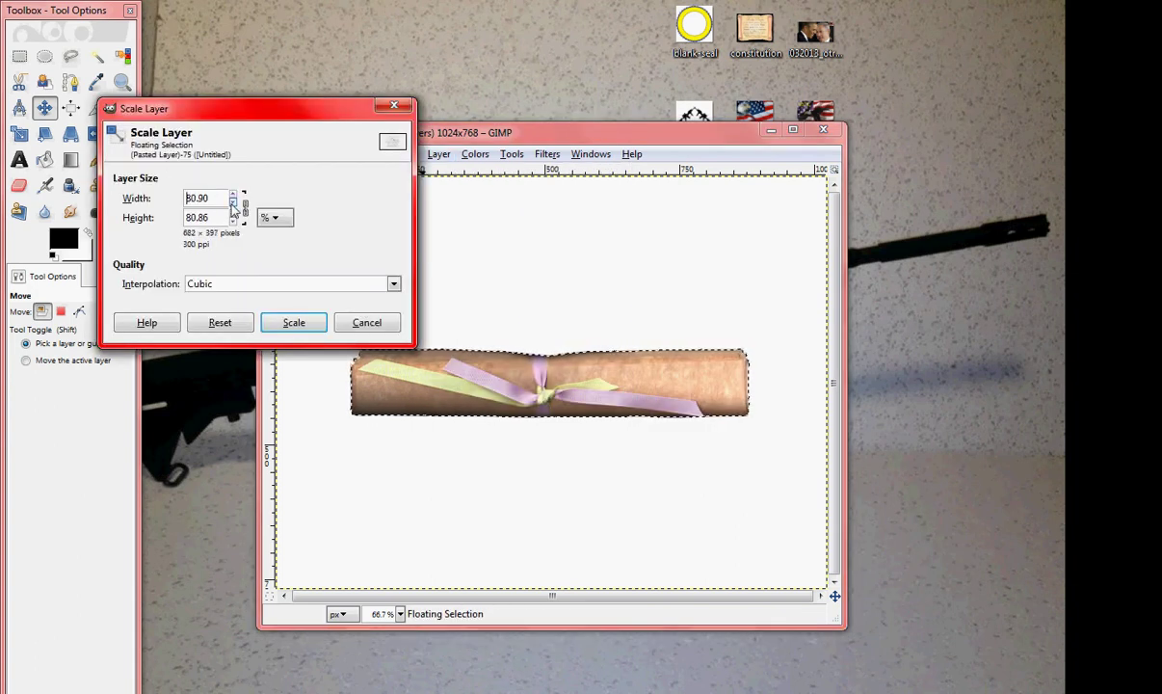
click(233, 208)
click(233, 207)
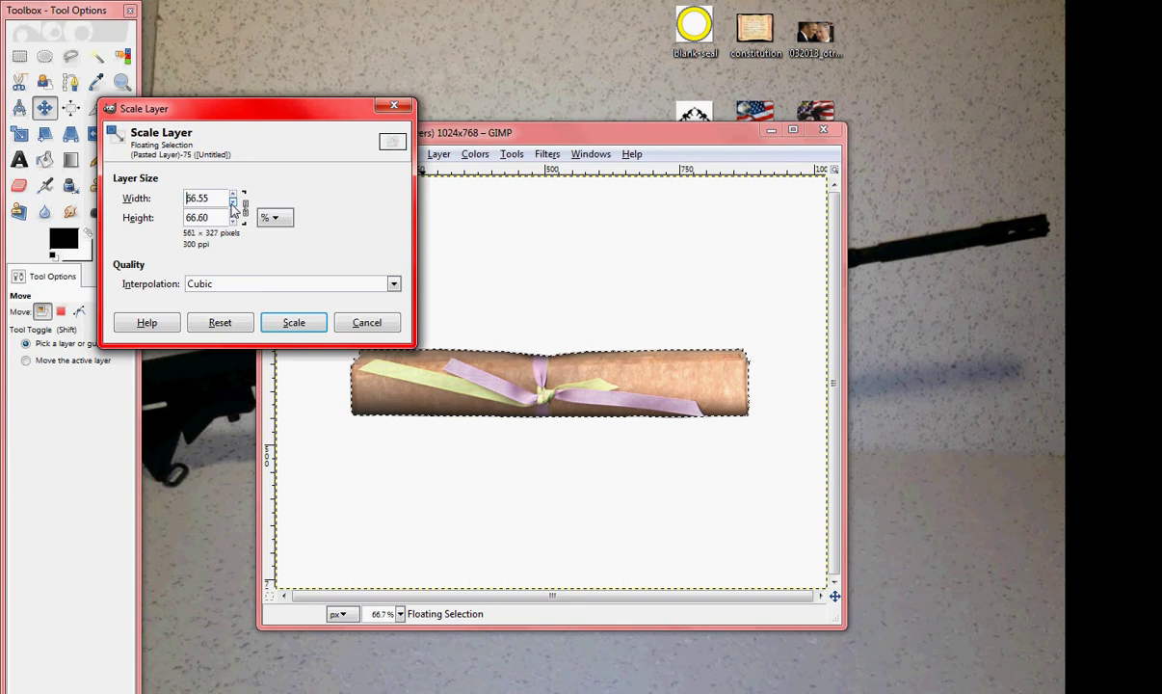
click(233, 207)
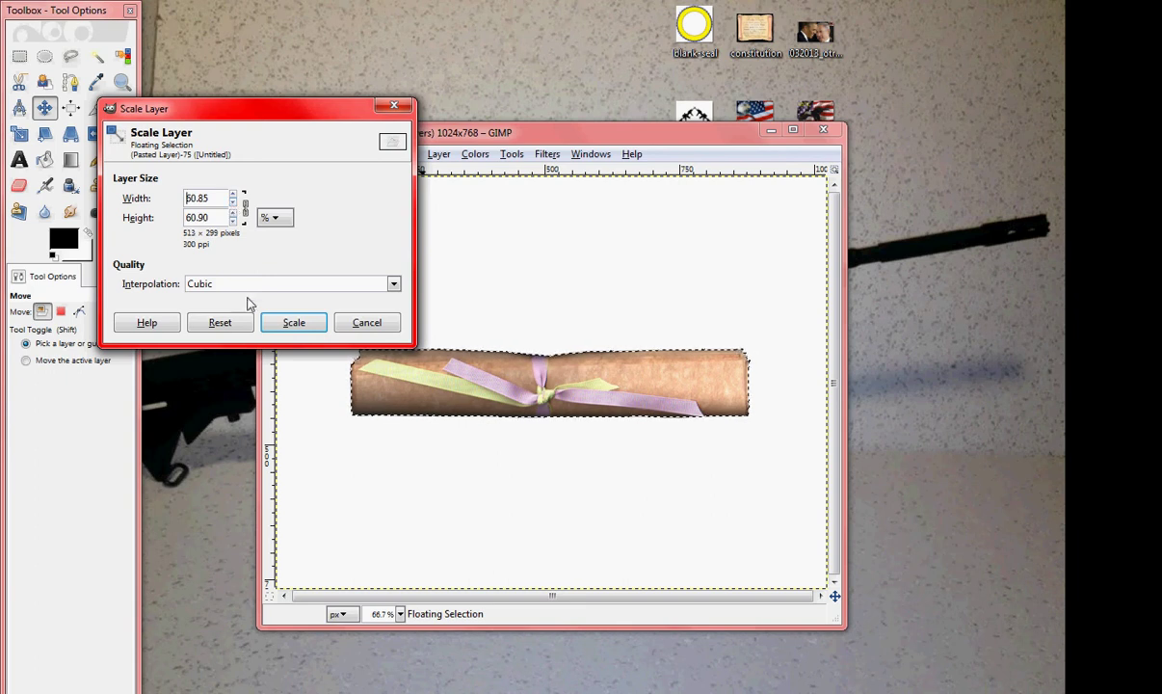
click(291, 323)
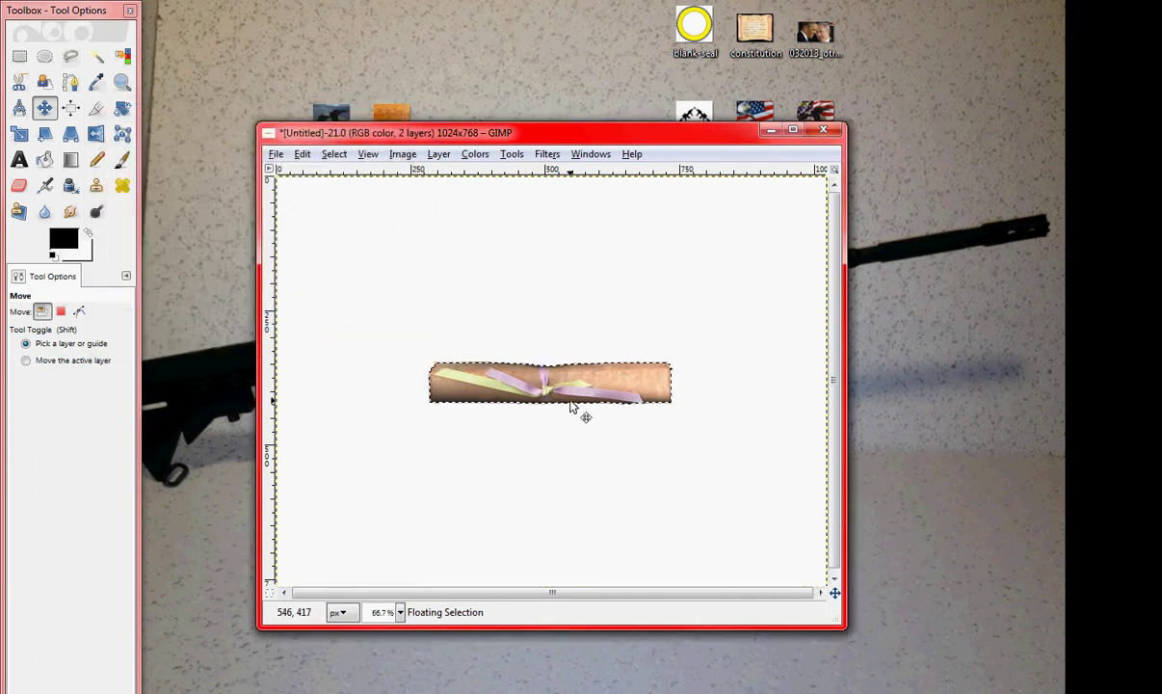
Step: Try pasting the "We the People" lettering over the reduced parchment roll, and undo the paste
click(302, 154)
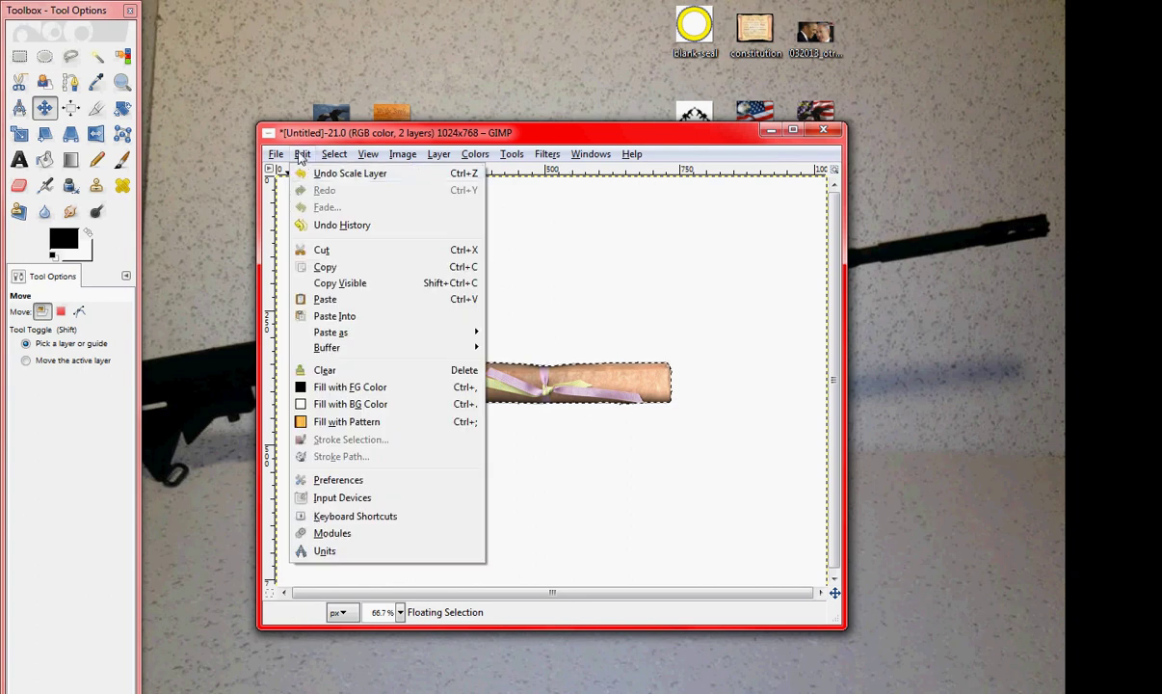
click(328, 299)
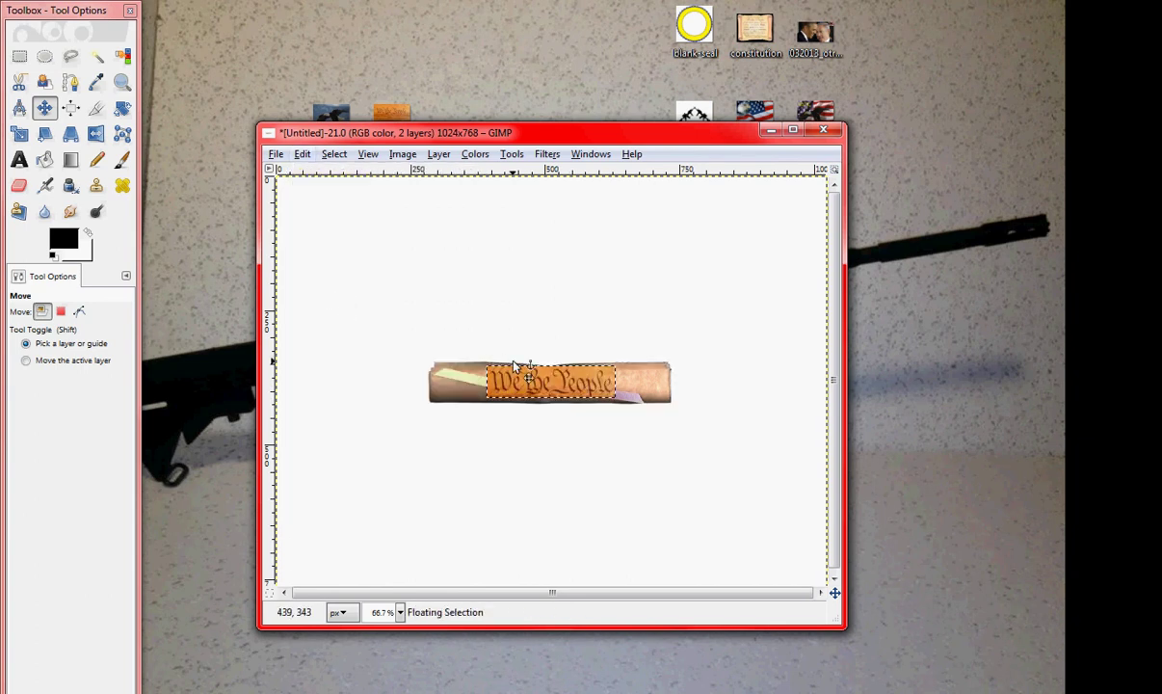
click(302, 154)
click(322, 176)
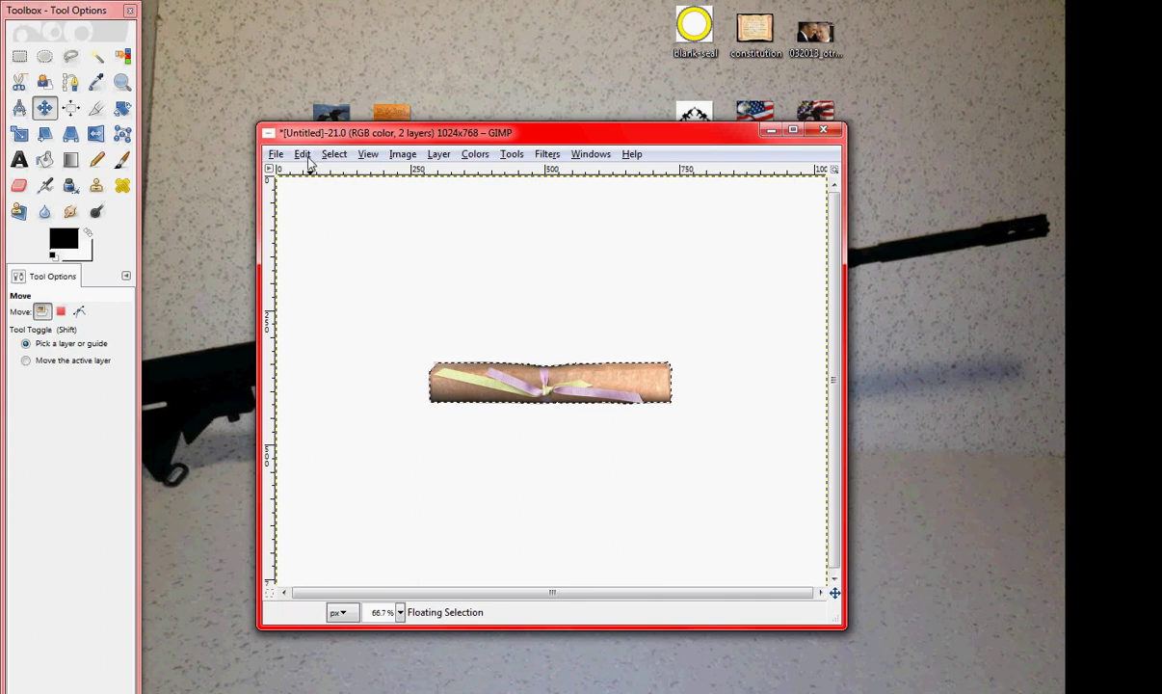
Step: Test the "We the People" lettering's size against the parchment roll by pasting it, and undo the paste
click(300, 154)
click(305, 298)
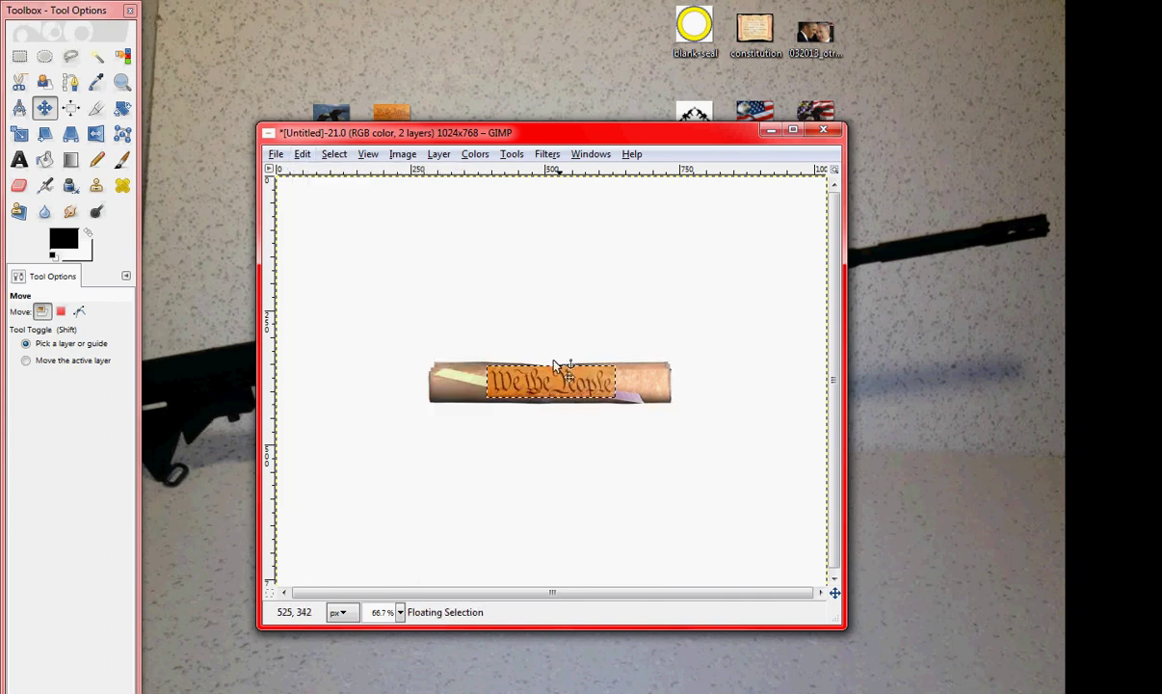
click(303, 156)
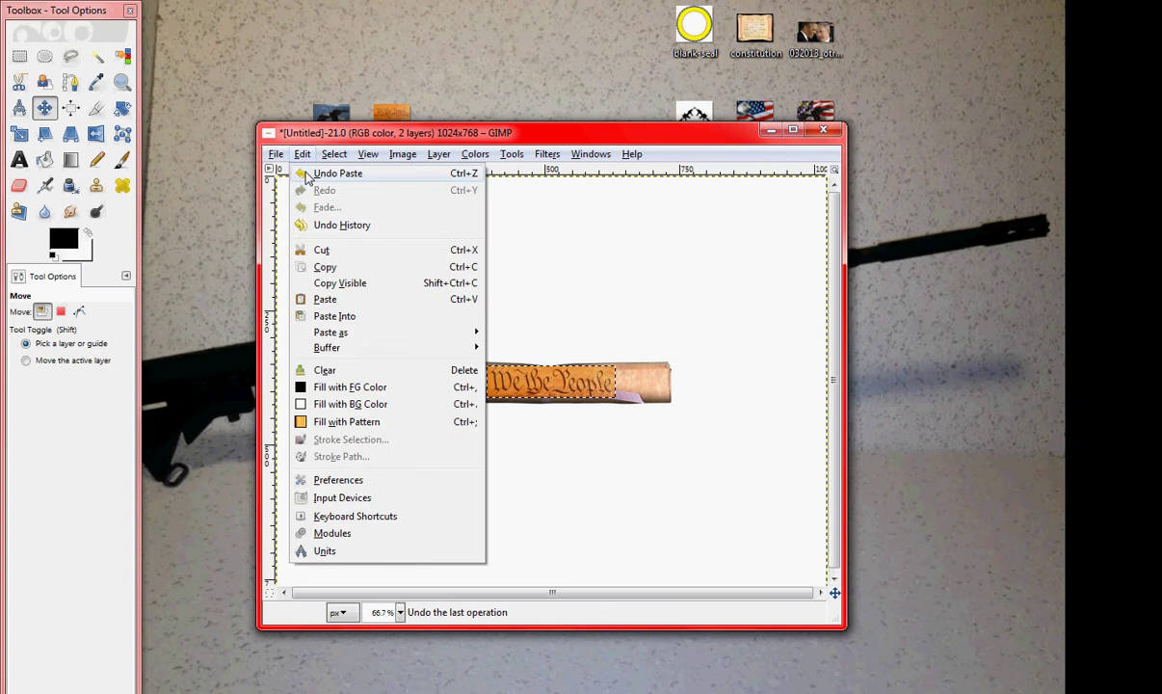
click(307, 175)
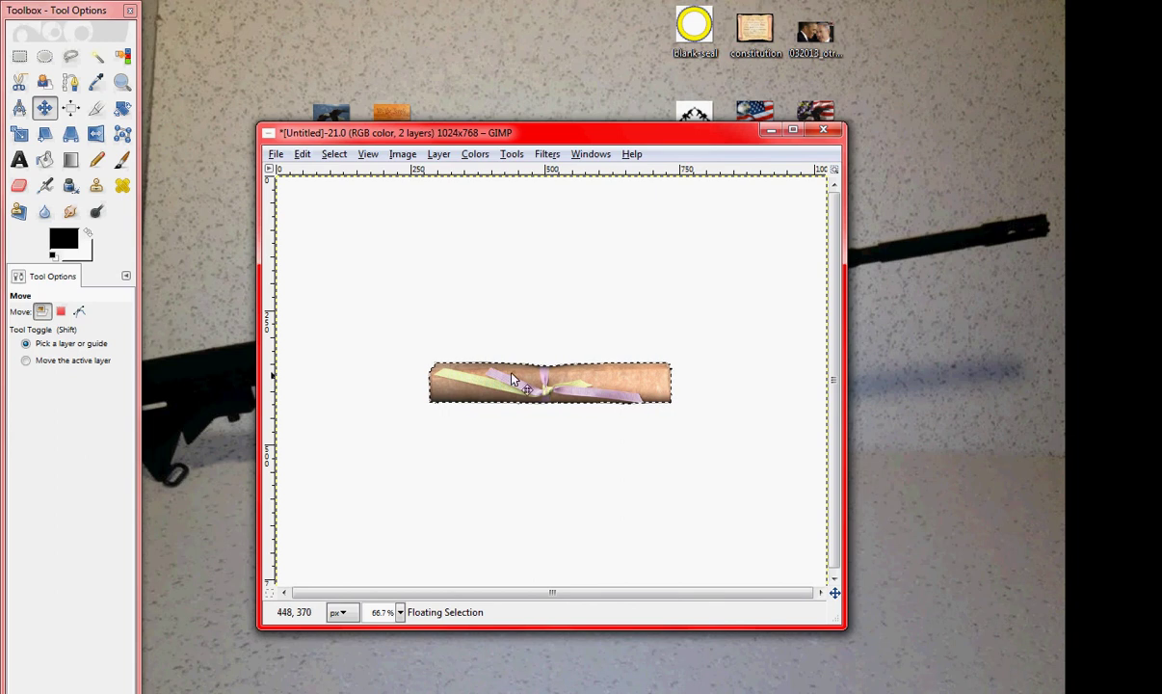
Step: Scale the floating parchment roll layer to 70.76% width and 70.90% height with cubic interpolation
click(439, 155)
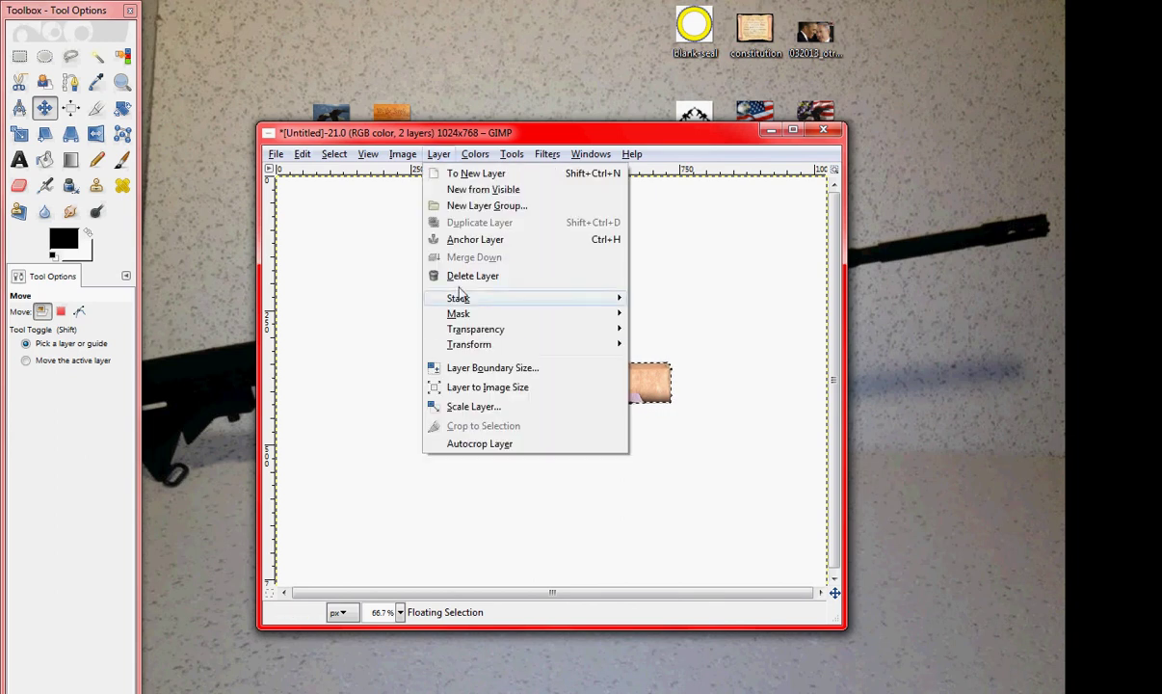
click(474, 405)
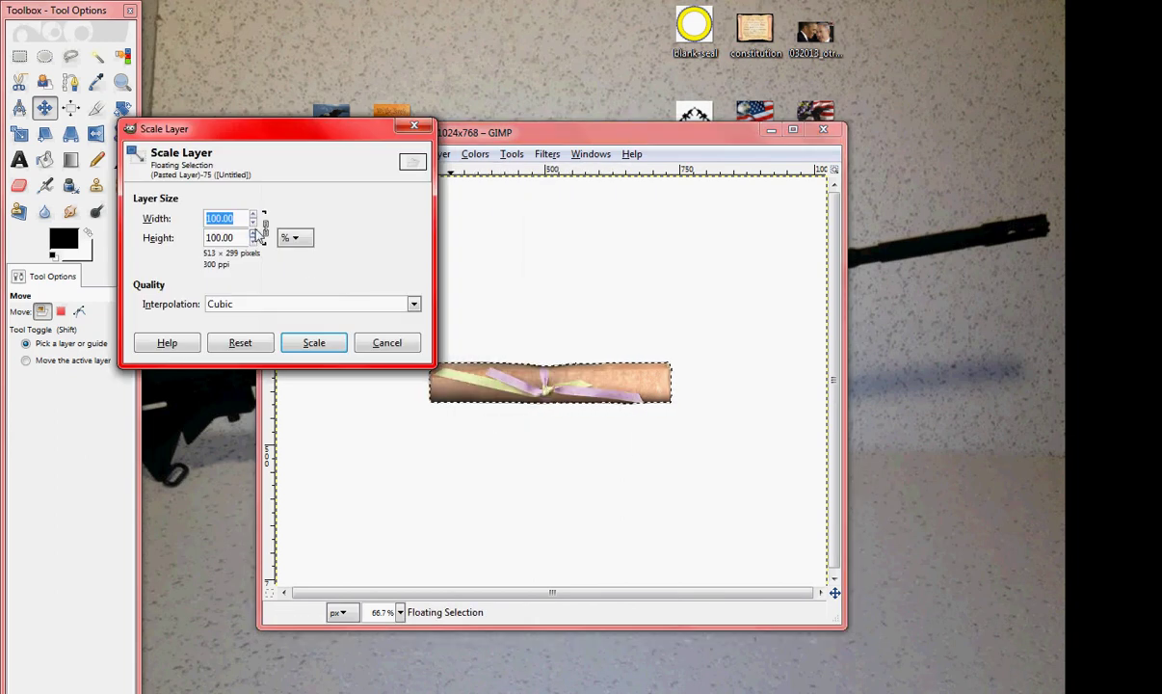
scroll(256, 223, down, 10)
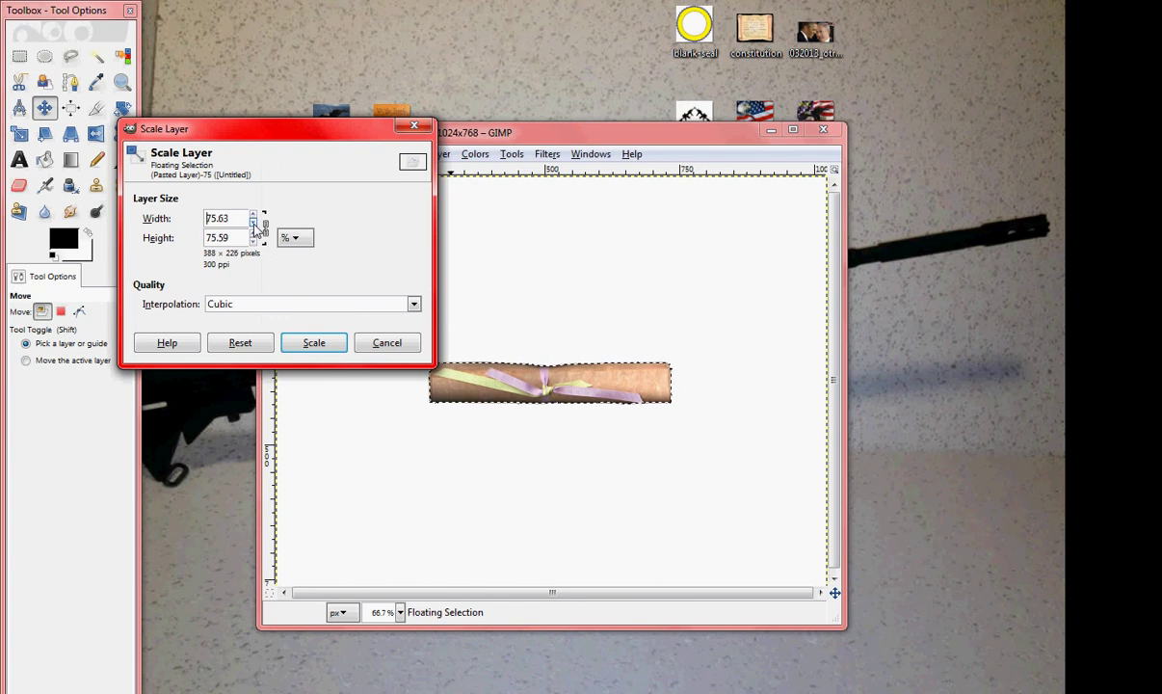
click(310, 342)
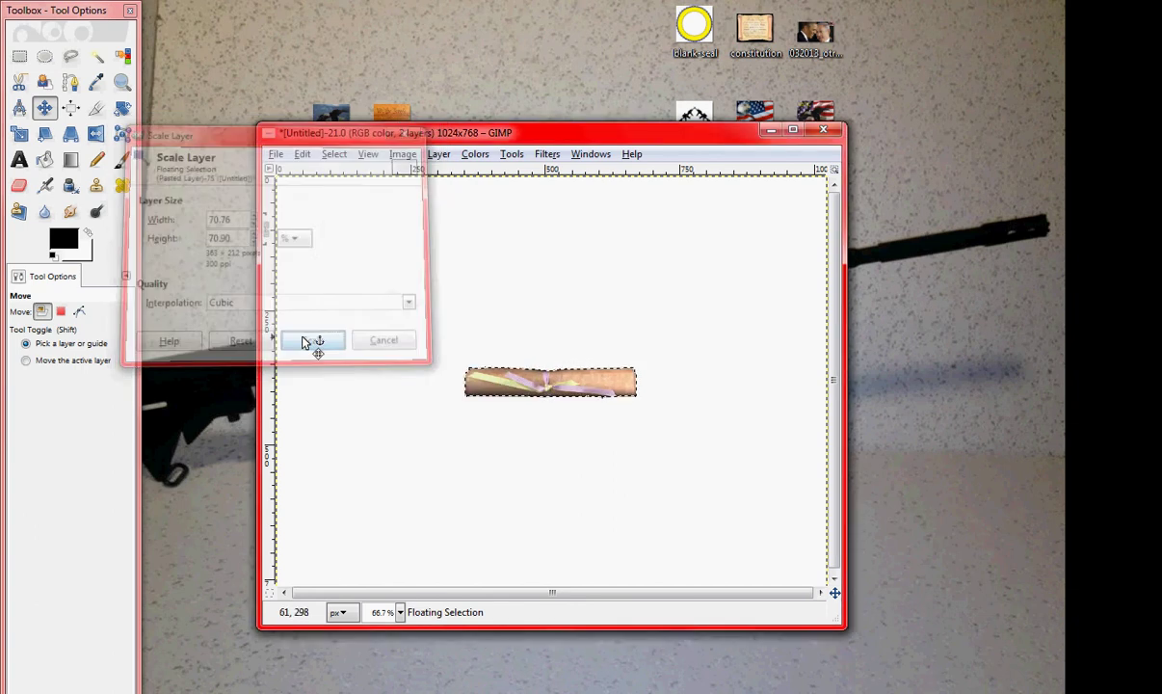
Step: Try pasting the "We the People" lettering over the newly reduced parchment roll, and undo the paste
click(302, 154)
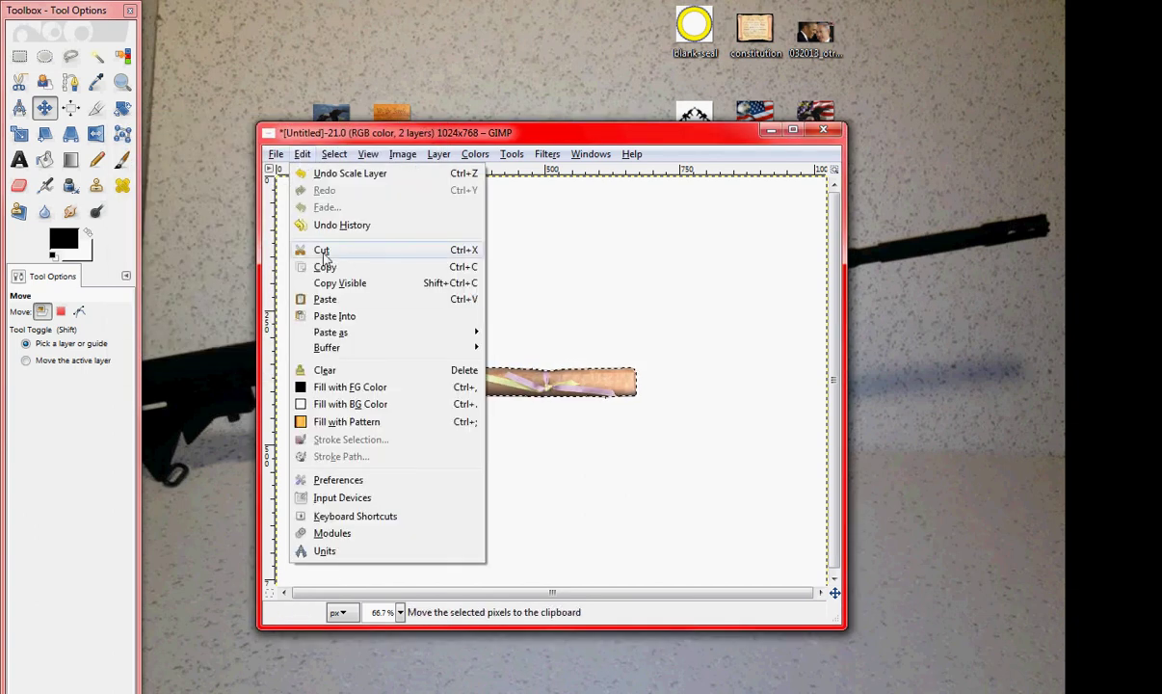
click(314, 297)
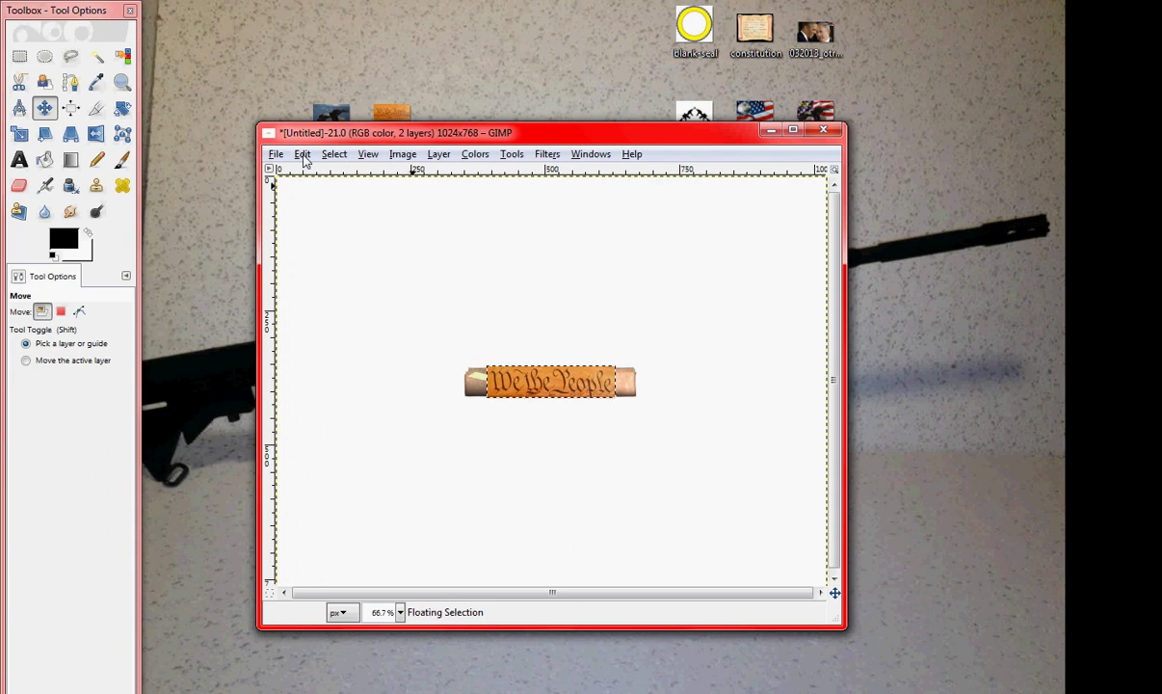
click(298, 157)
click(307, 174)
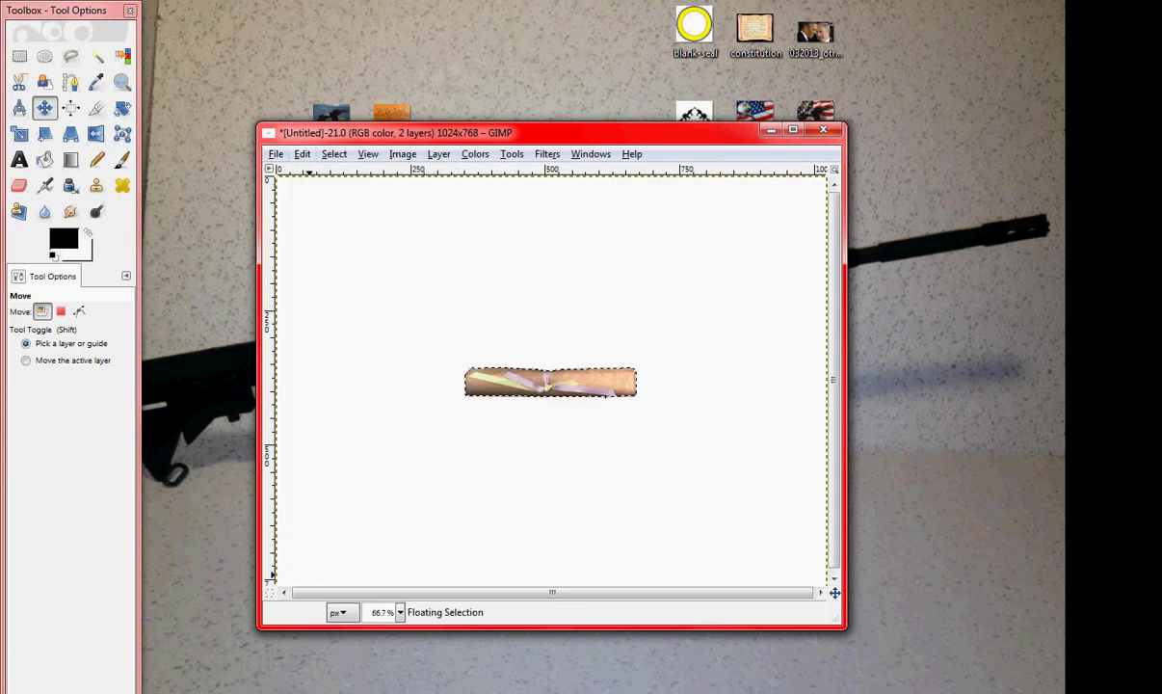
click(322, 693)
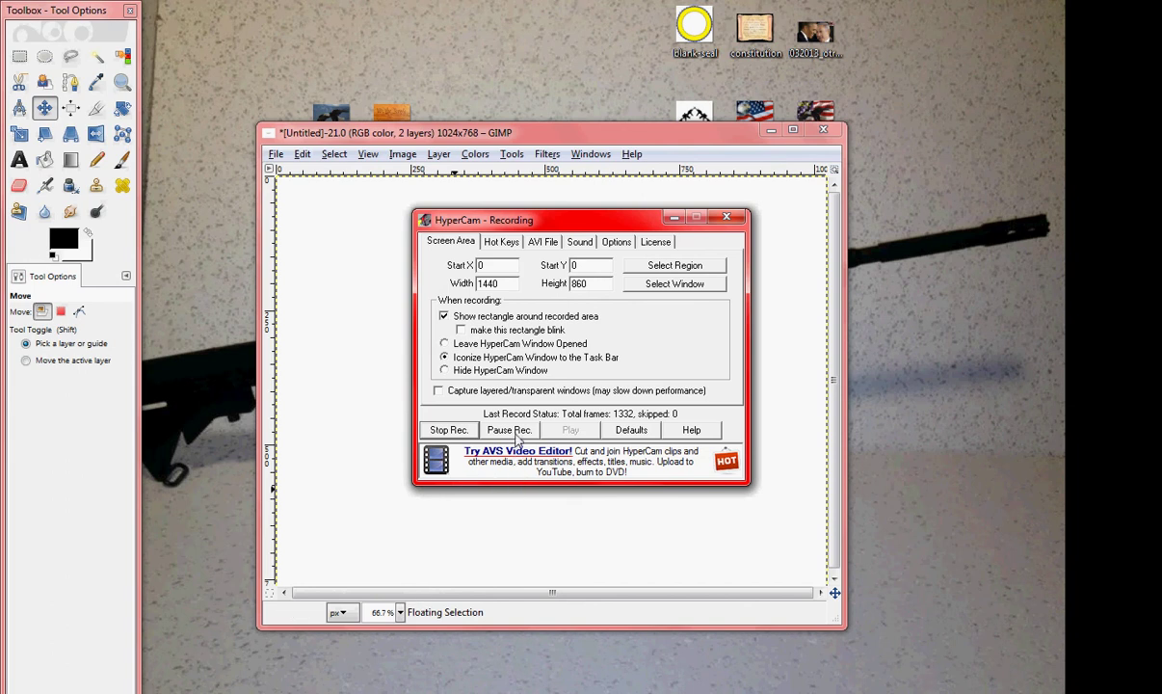
click(676, 219)
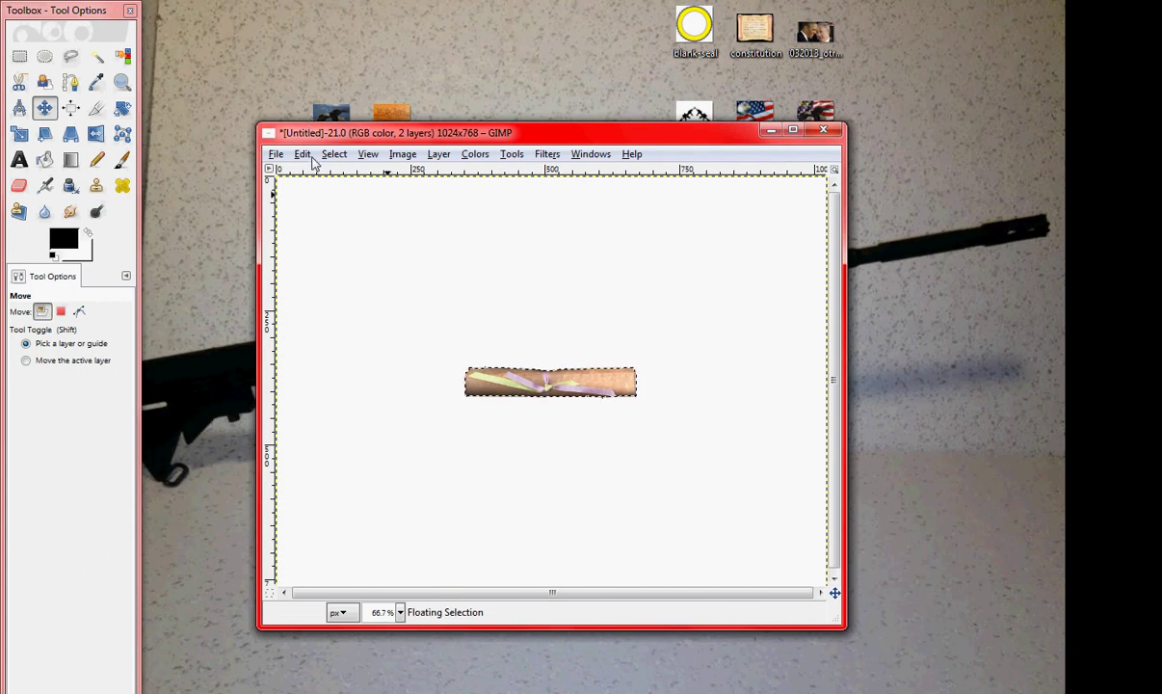
Step: Paste the "We the People" lettering over the roll again, nudge it slightly, and undo the move and the paste
click(302, 154)
click(332, 287)
mouse_move(546, 380)
mouse_down()
mouse_move(518, 413)
mouse_move(590, 404)
mouse_move(544, 384)
mouse_up()
click(302, 155)
click(328, 96)
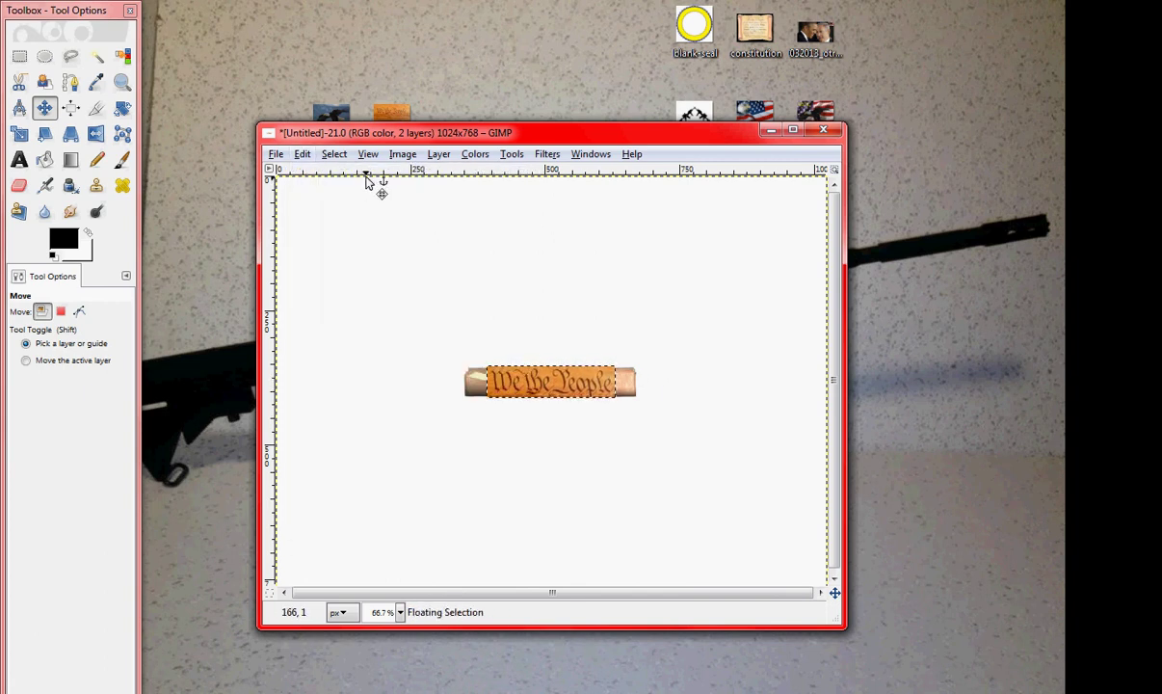
click(303, 154)
click(311, 173)
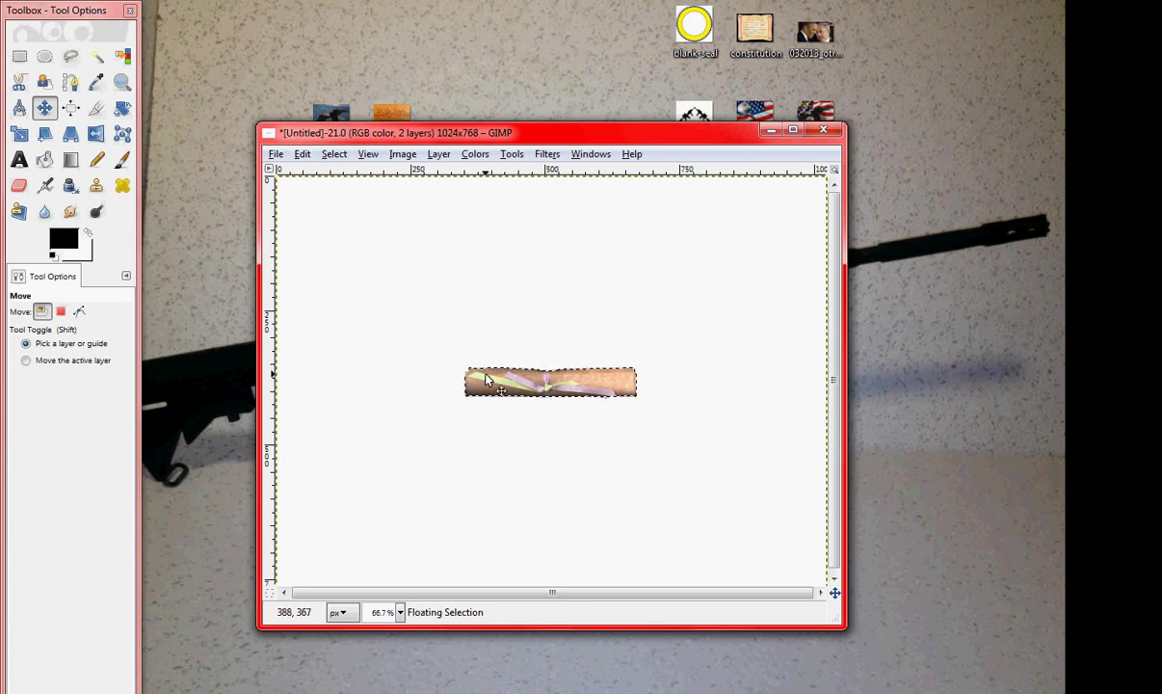
Step: Try placing the pasted "We the People" lettering slightly closer to the roll's left end, and undo the move and paste
click(301, 154)
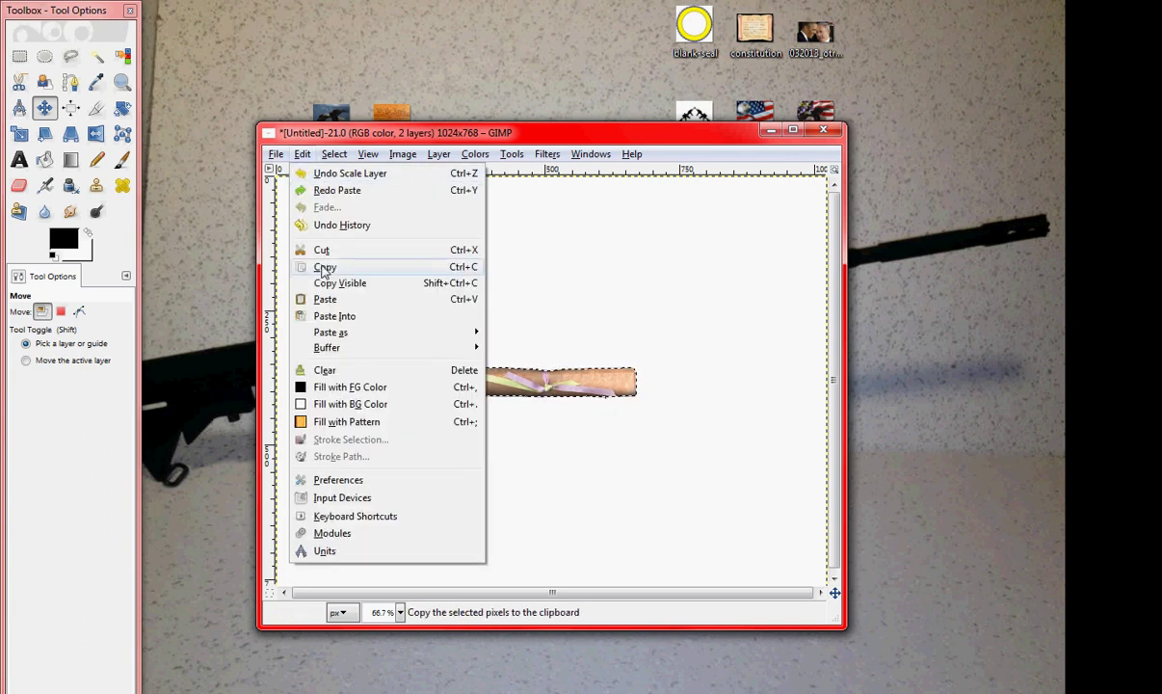
click(321, 294)
drag(584, 397, 548, 398)
click(301, 154)
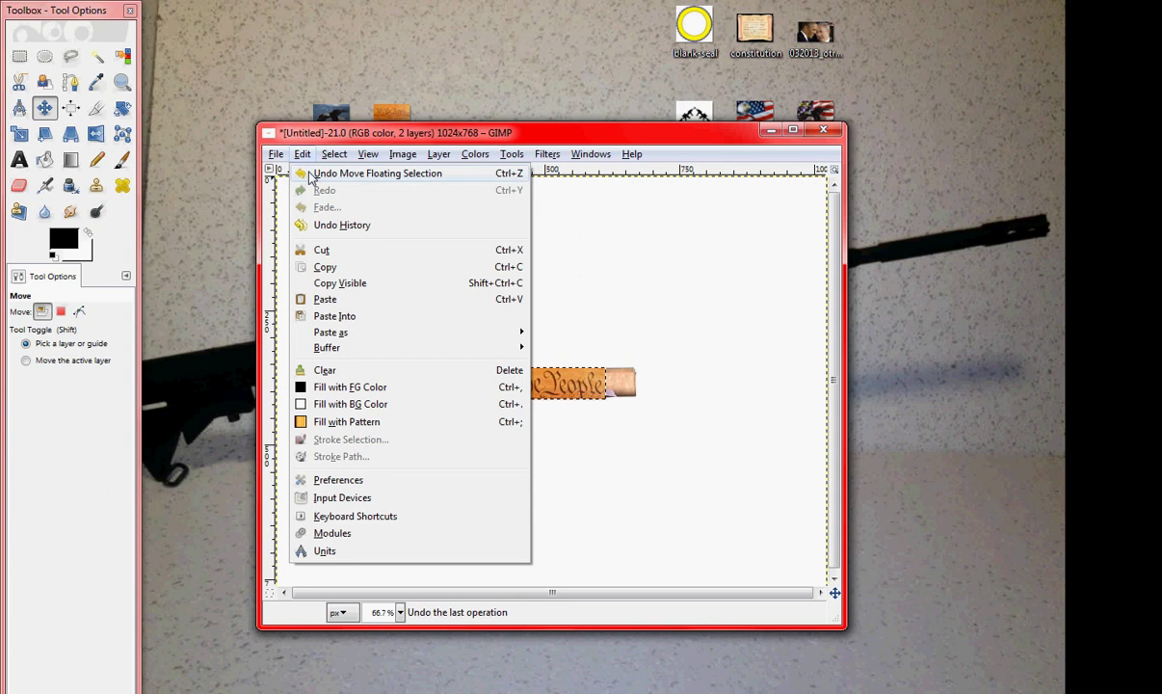
click(306, 174)
click(303, 155)
click(337, 173)
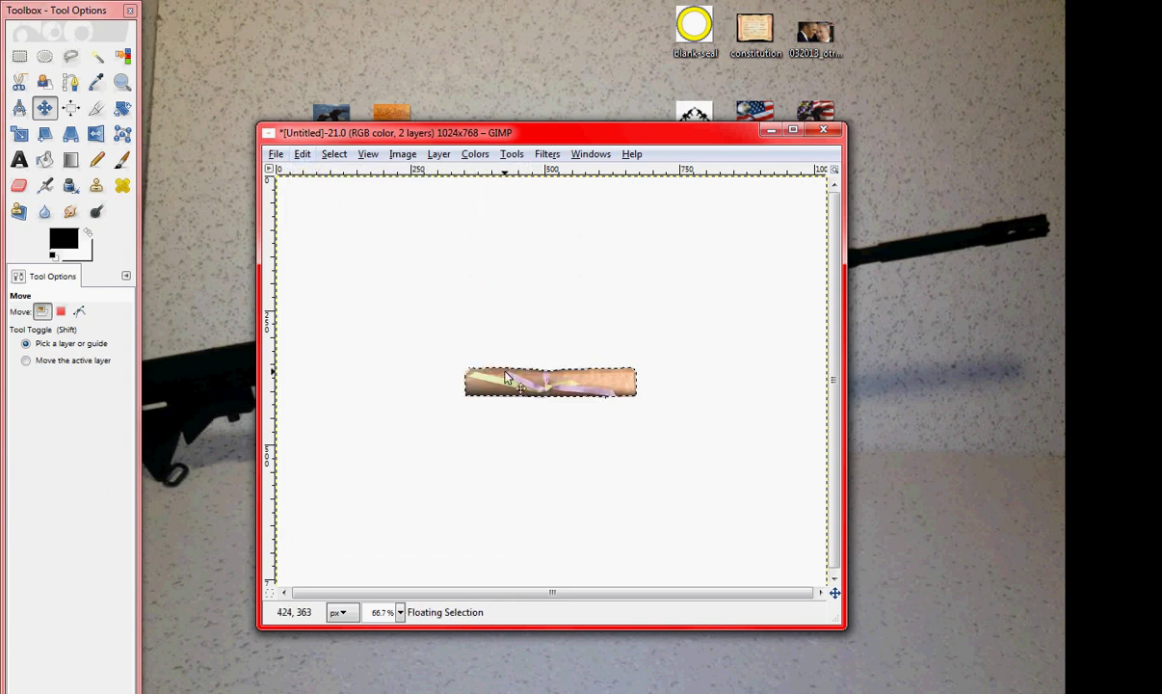
Step: Start a Scissors selection outline at the yellow-green ribbon's left tip and trace its upper edge towards the purple ribbon
click(122, 85)
click(551, 384)
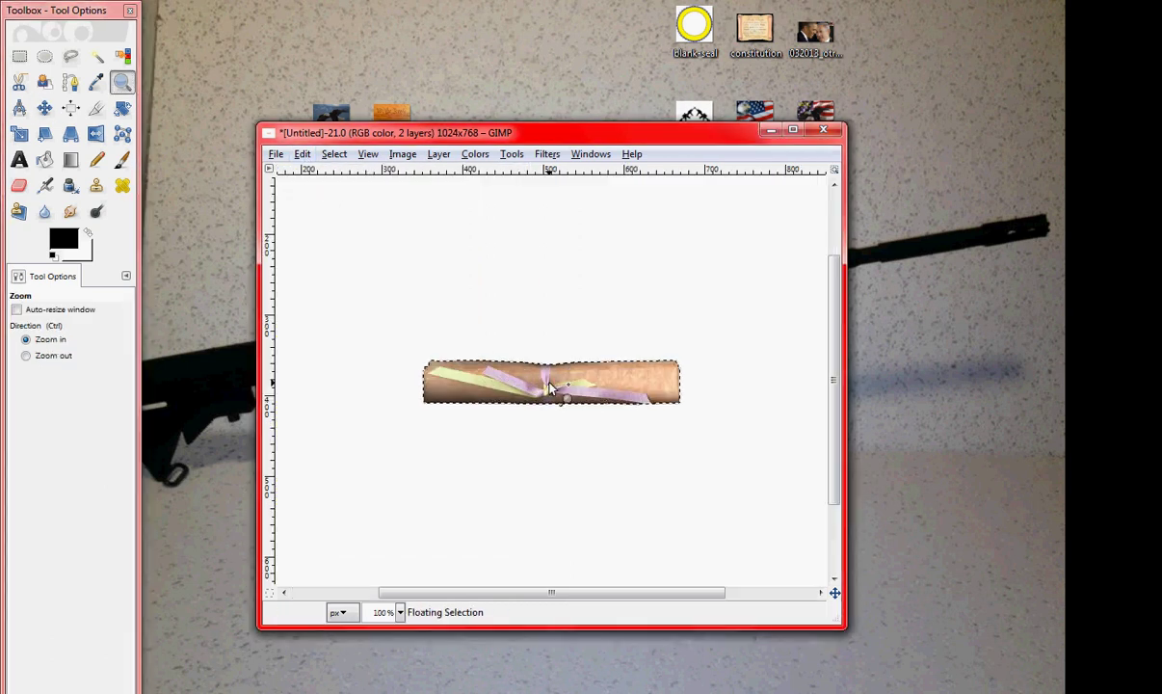
click(547, 387)
click(551, 389)
click(550, 389)
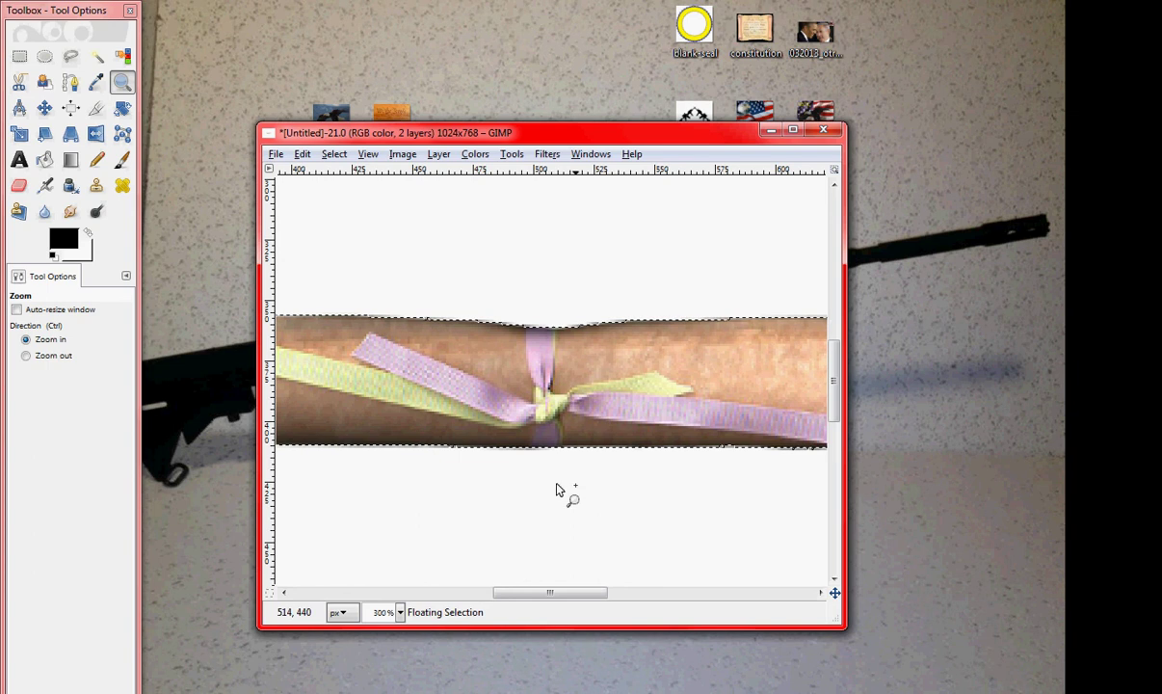
drag(586, 594, 538, 596)
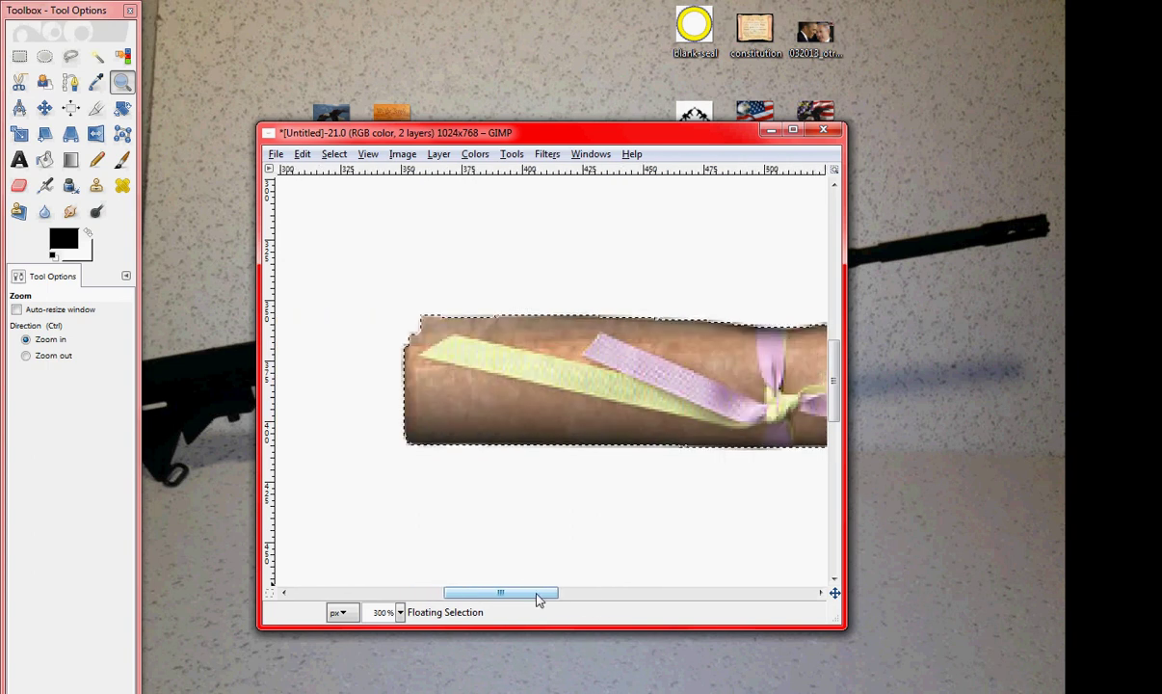
click(19, 82)
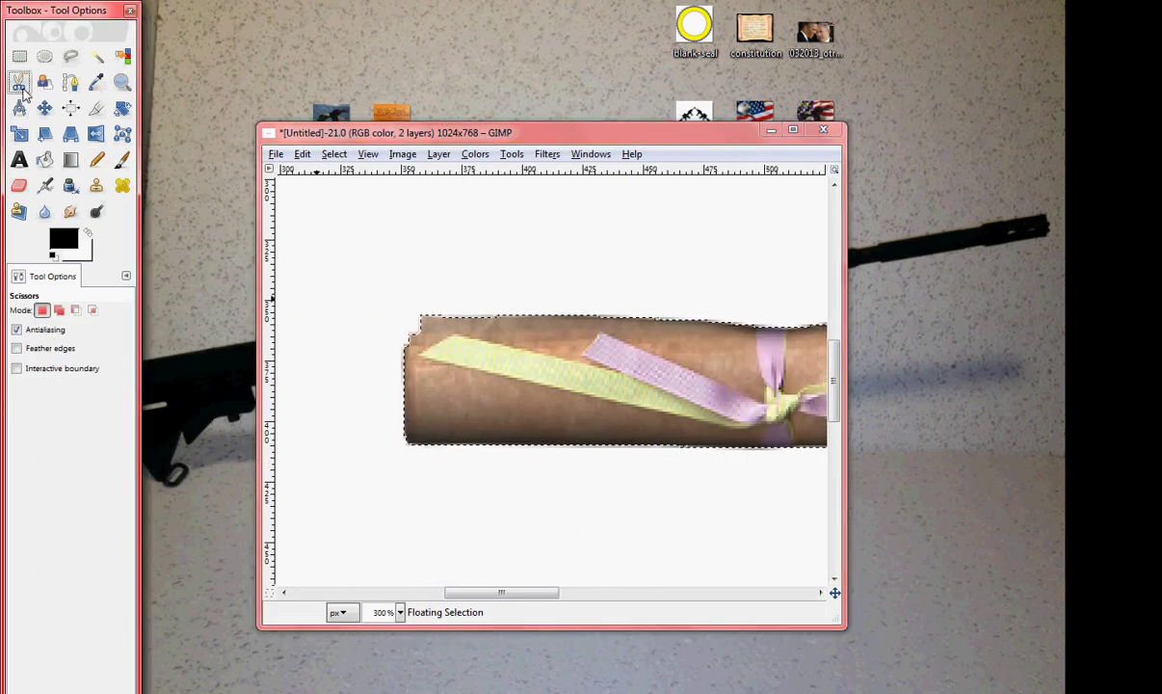
click(420, 360)
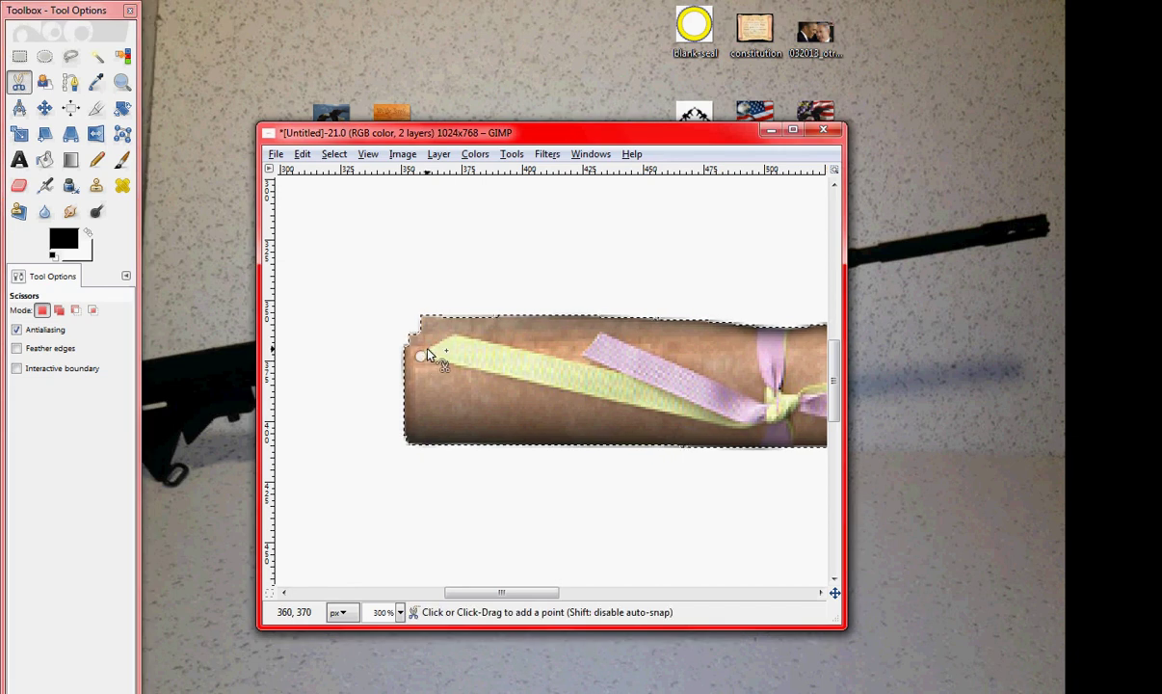
click(429, 350)
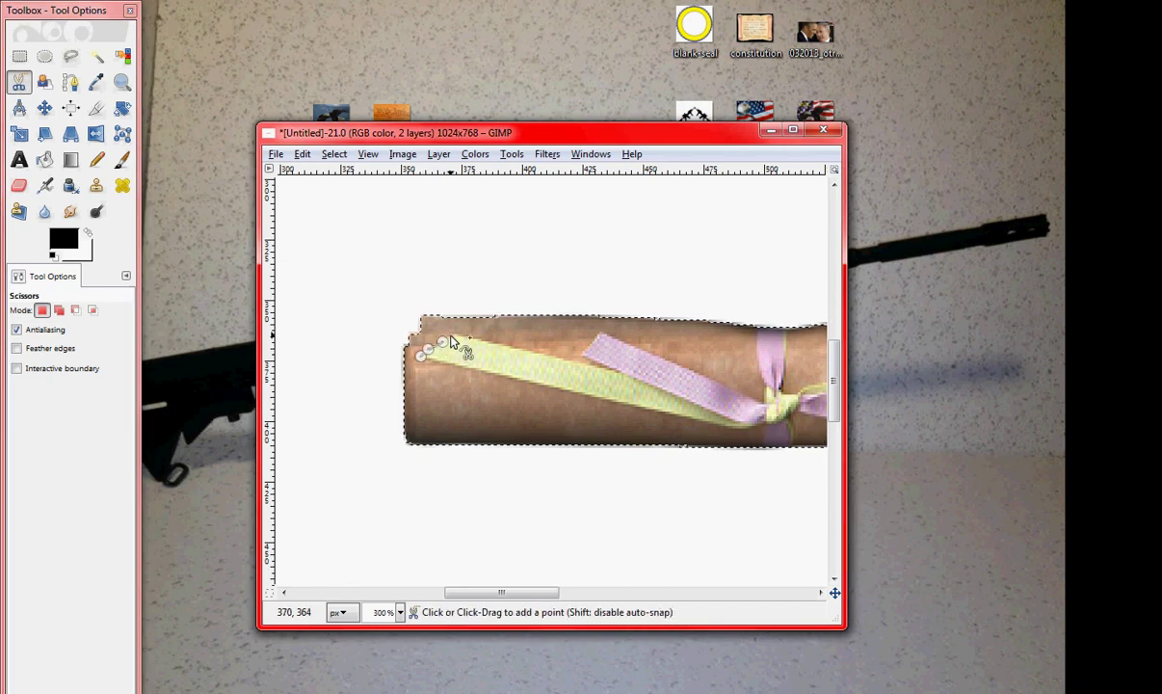
click(441, 342)
click(451, 336)
click(462, 335)
click(477, 342)
click(496, 345)
click(510, 349)
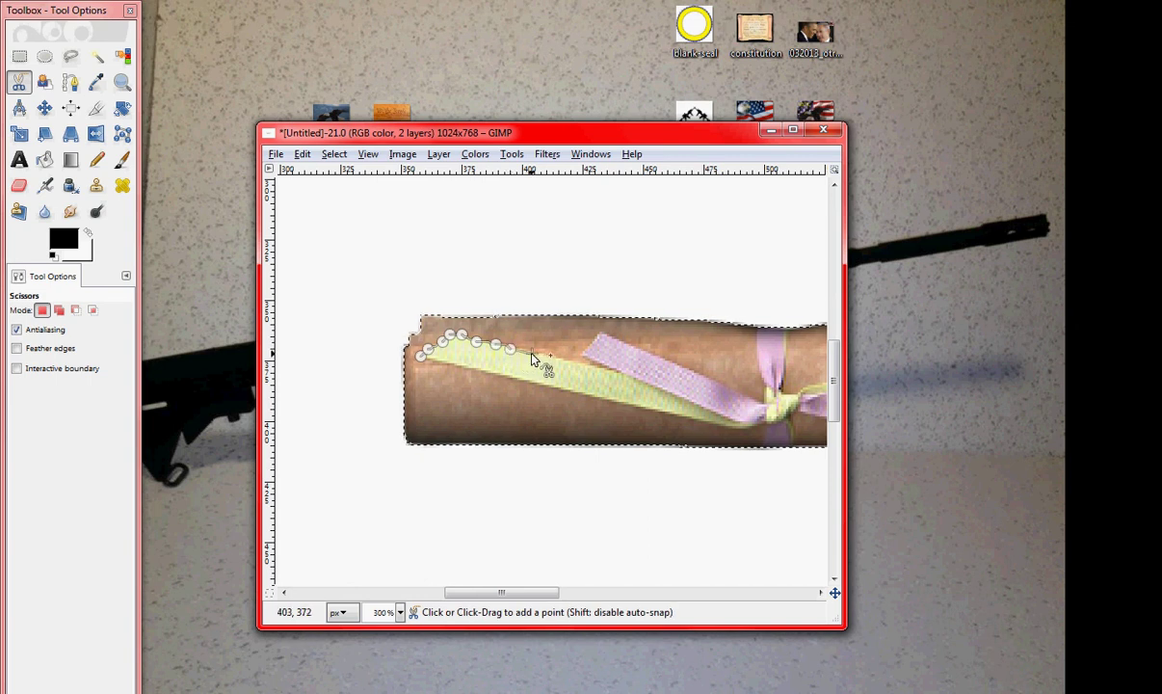
click(532, 355)
click(543, 356)
click(568, 363)
click(590, 368)
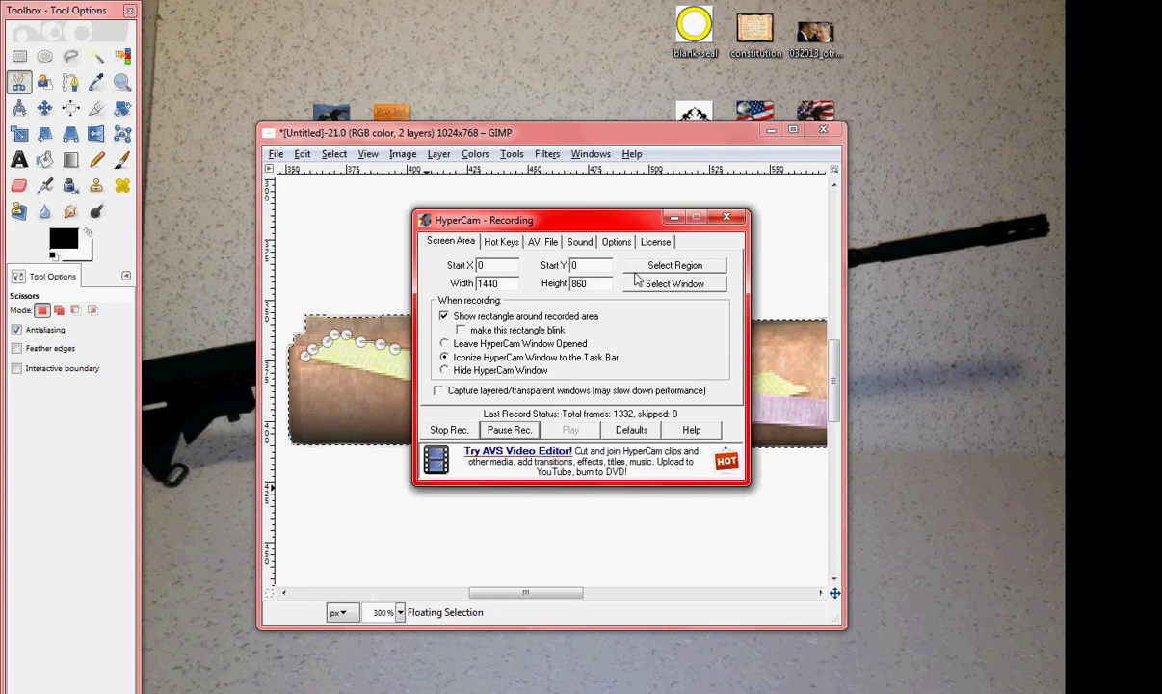
Step: Continue the Scissors outline from the knot along the upper edge of the short yellow-green ribbon tail to its right tip
click(668, 217)
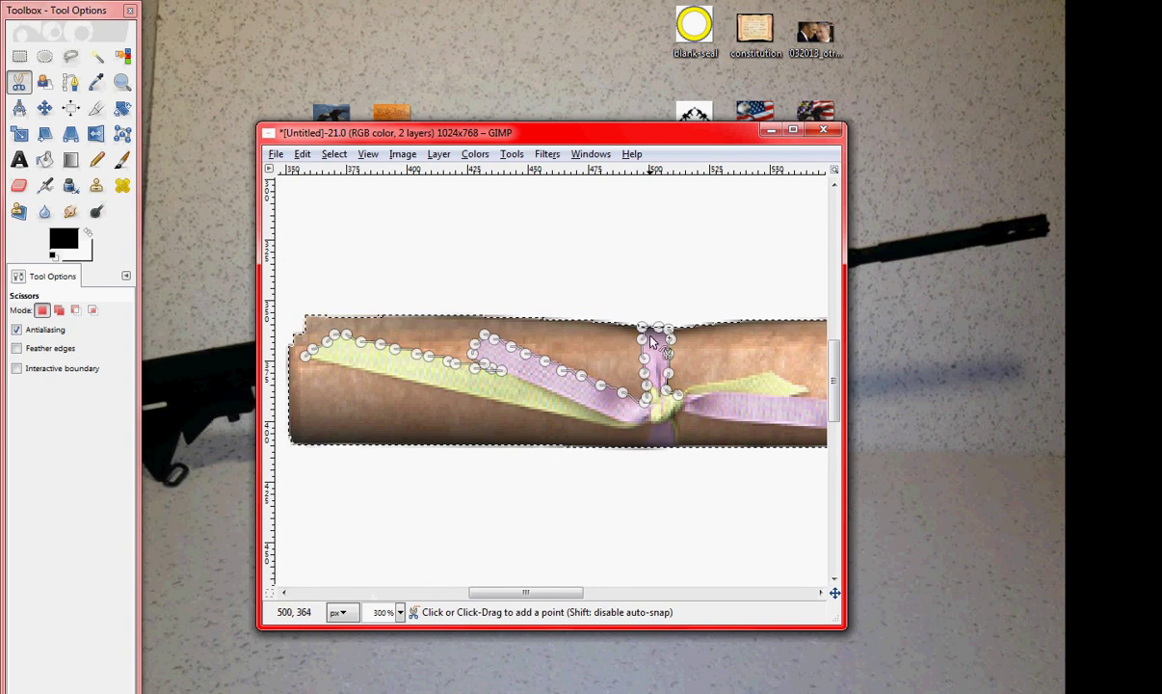
click(692, 388)
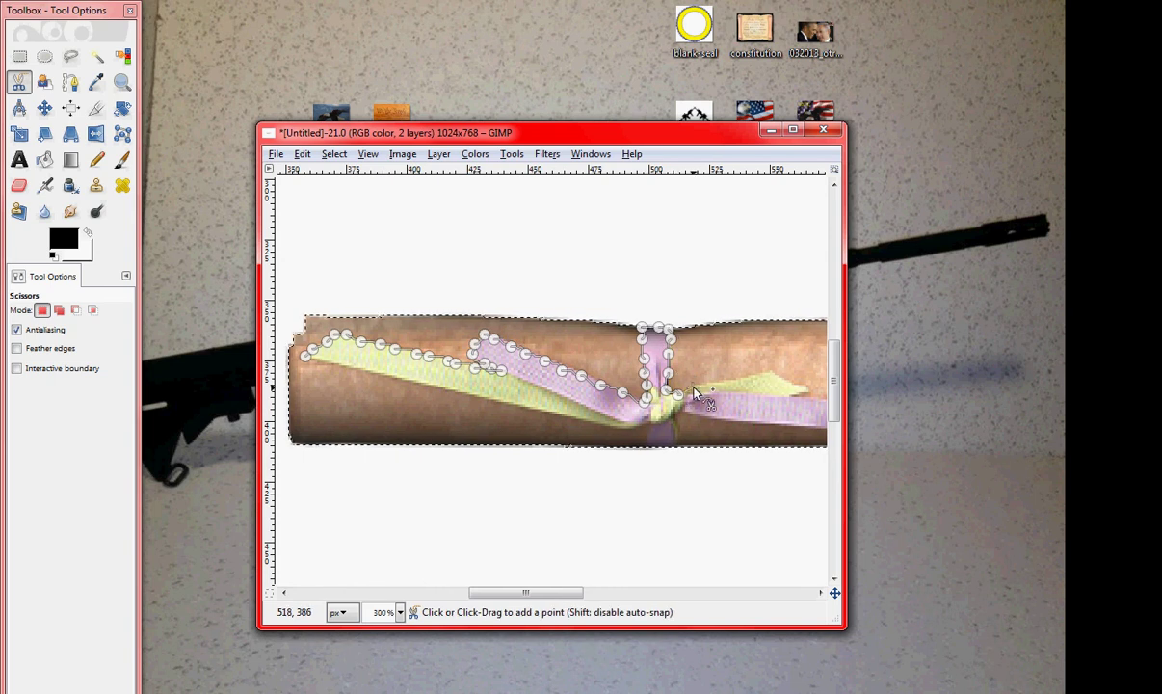
click(715, 385)
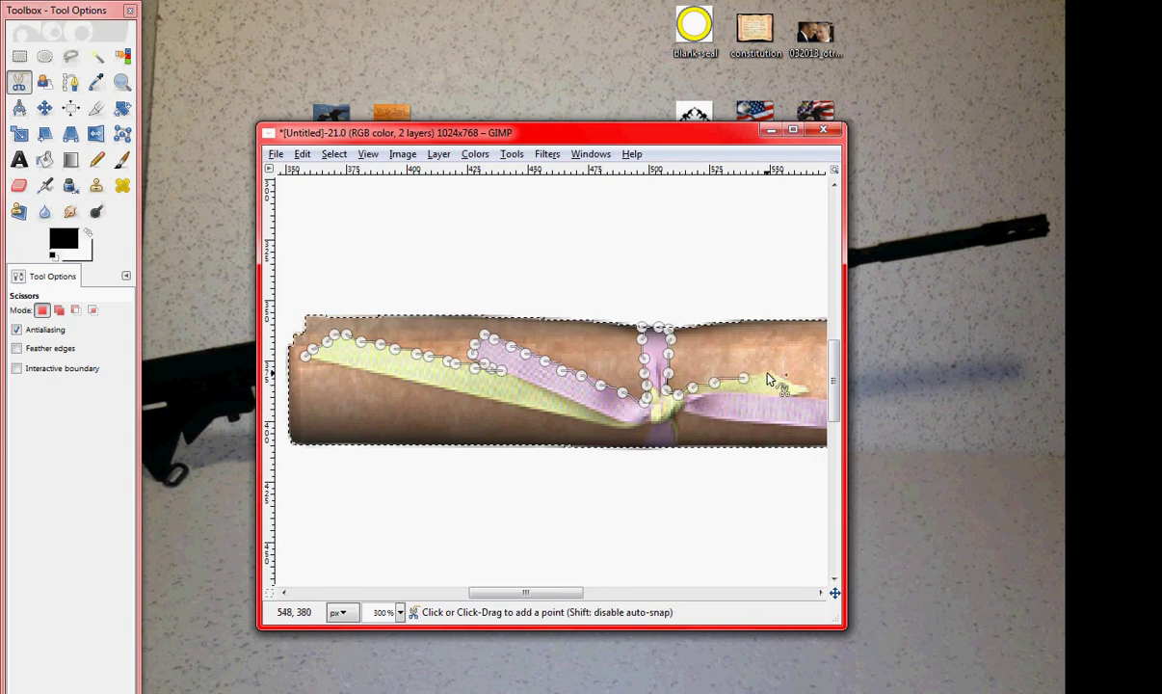
click(744, 378)
click(768, 374)
click(780, 377)
click(799, 387)
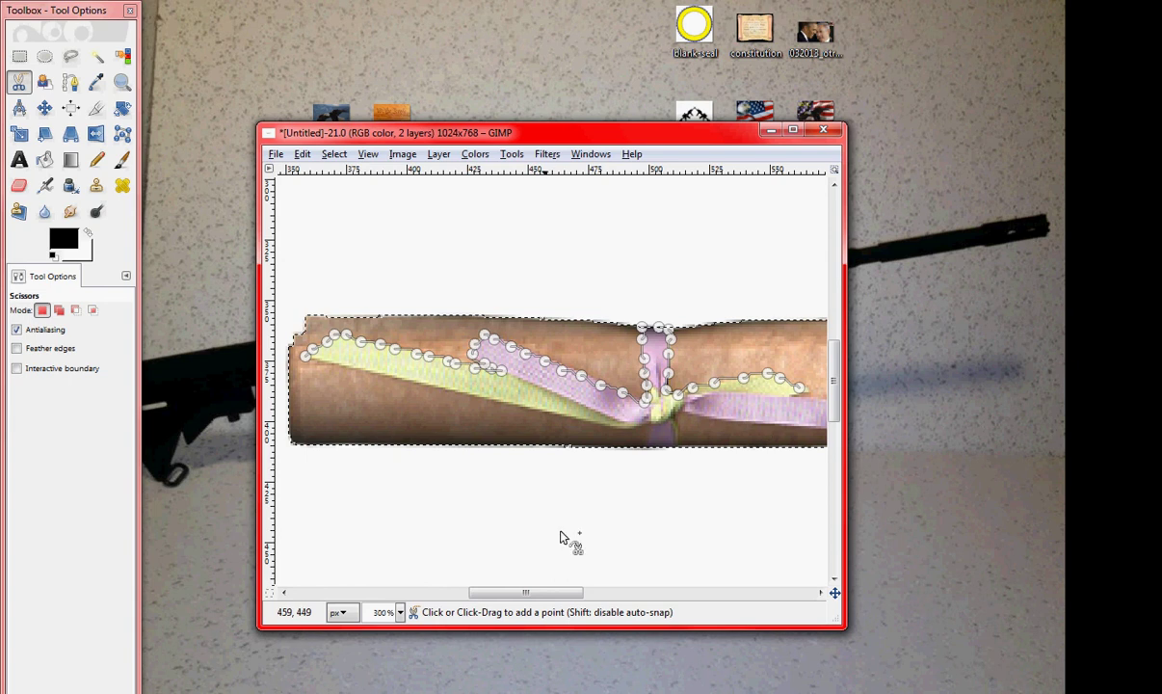